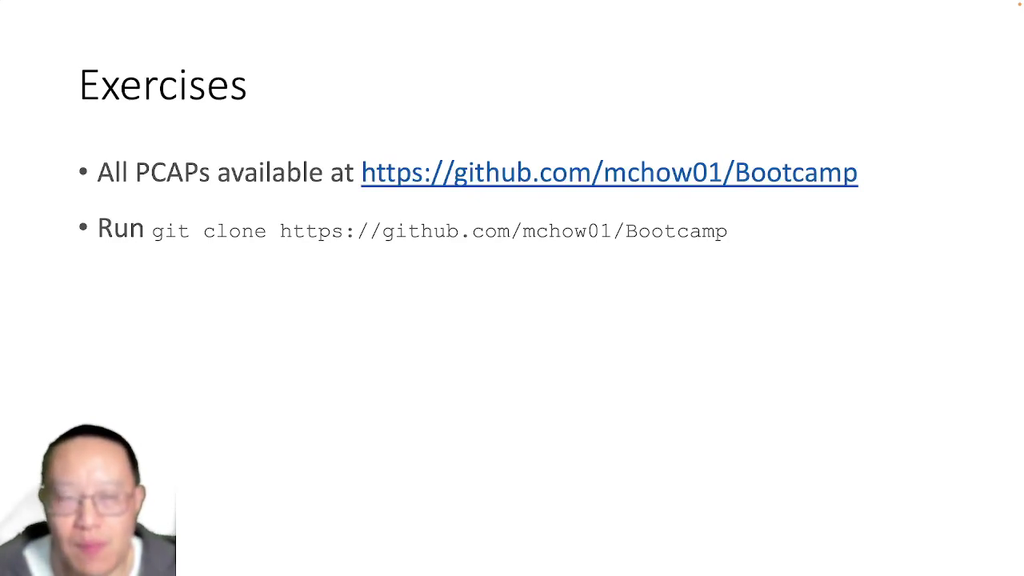
key(Right)
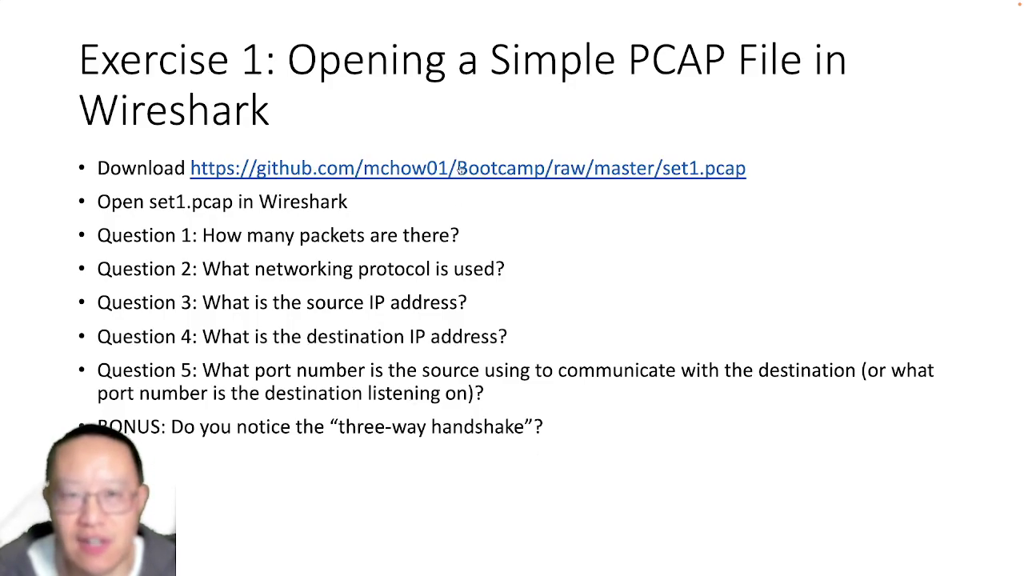
key(super+Tab)
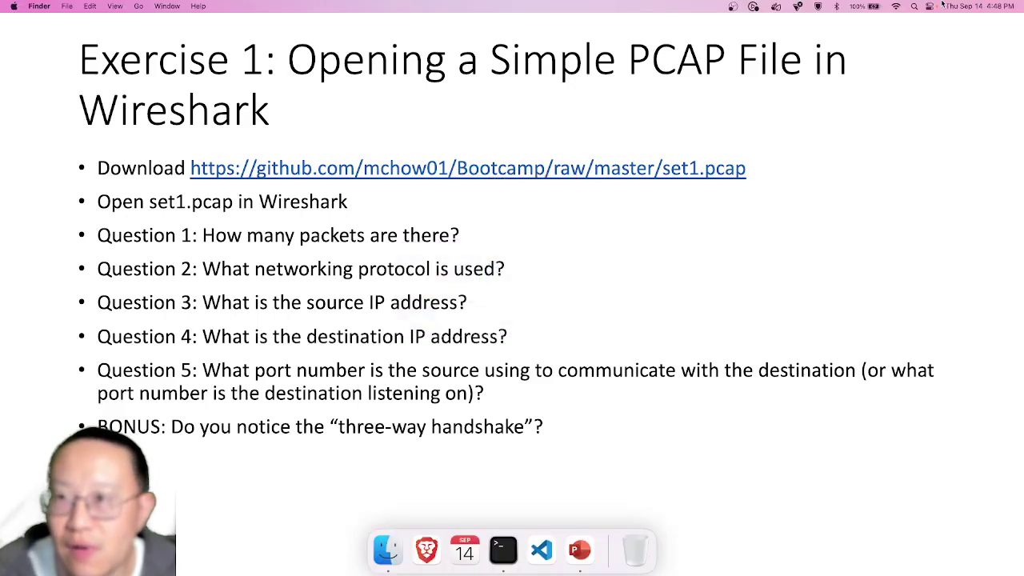
click(915, 6)
text(firefox)
key(Return)
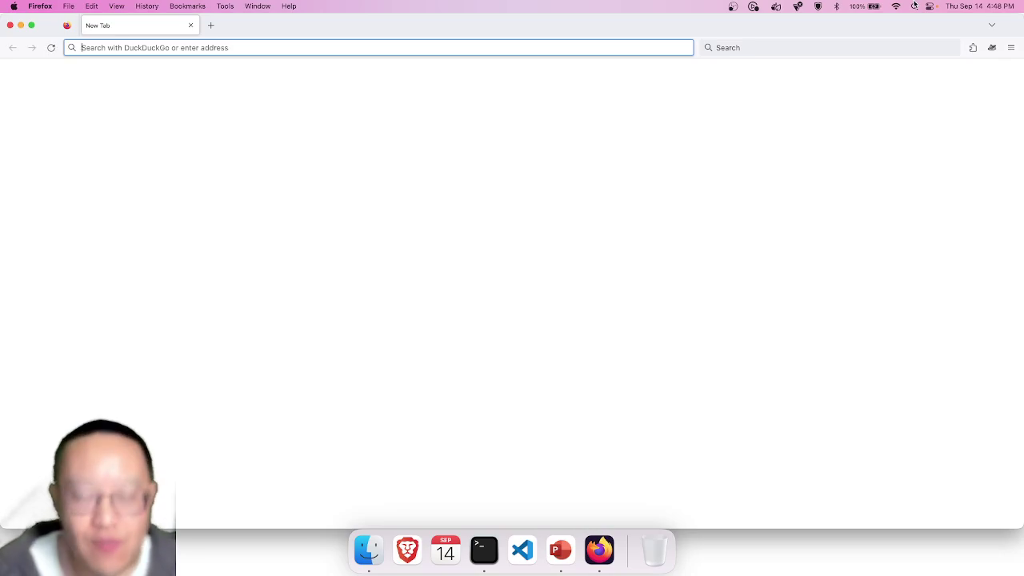
text(https://github.com/mchow01/Bootca)
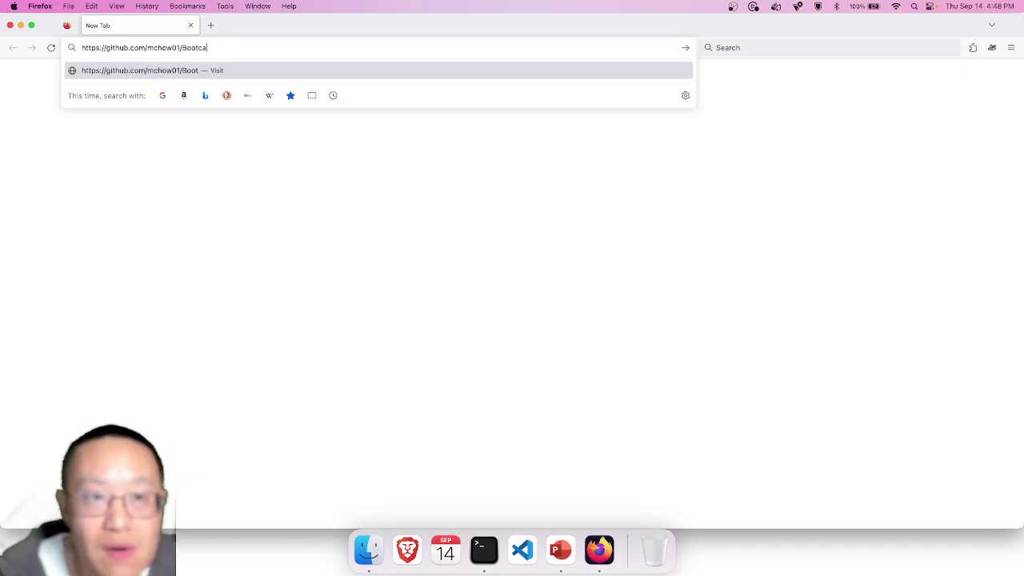
text(mp)
key(Return)
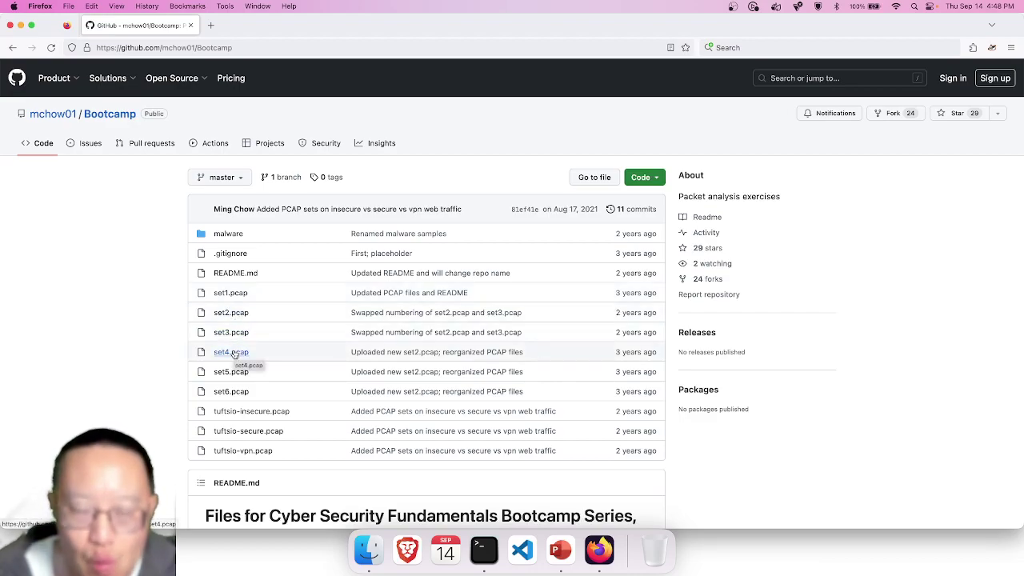
Step: Open the set1.pcap page in the repository and copy the link to its raw file
click(223, 294)
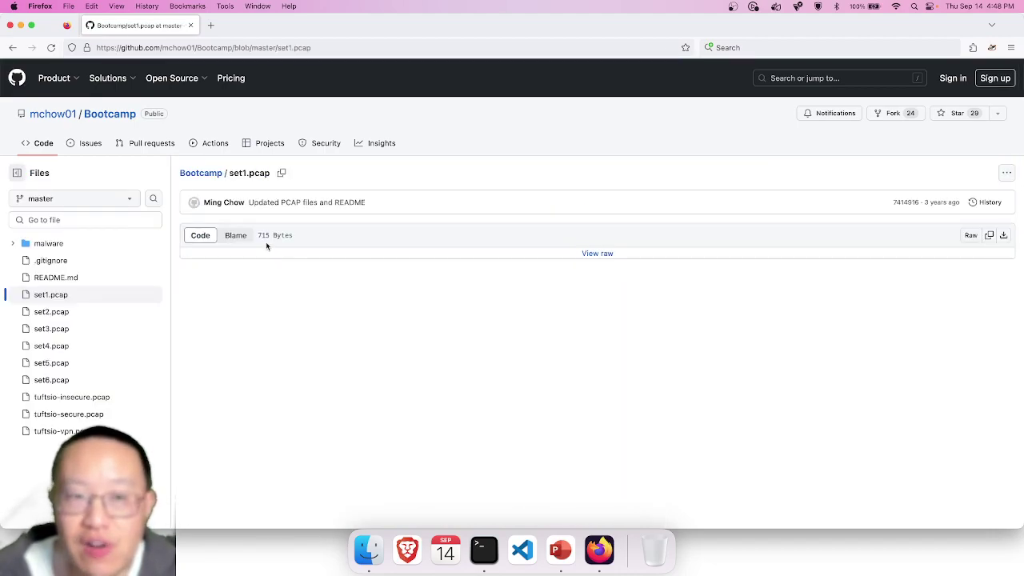
click(970, 235)
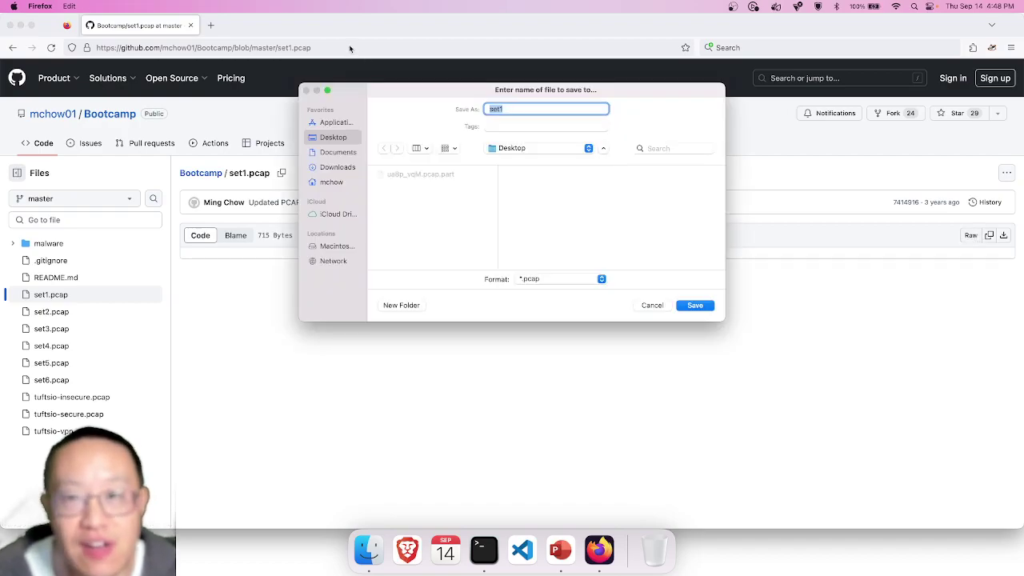
click(651, 305)
right_click(968, 237)
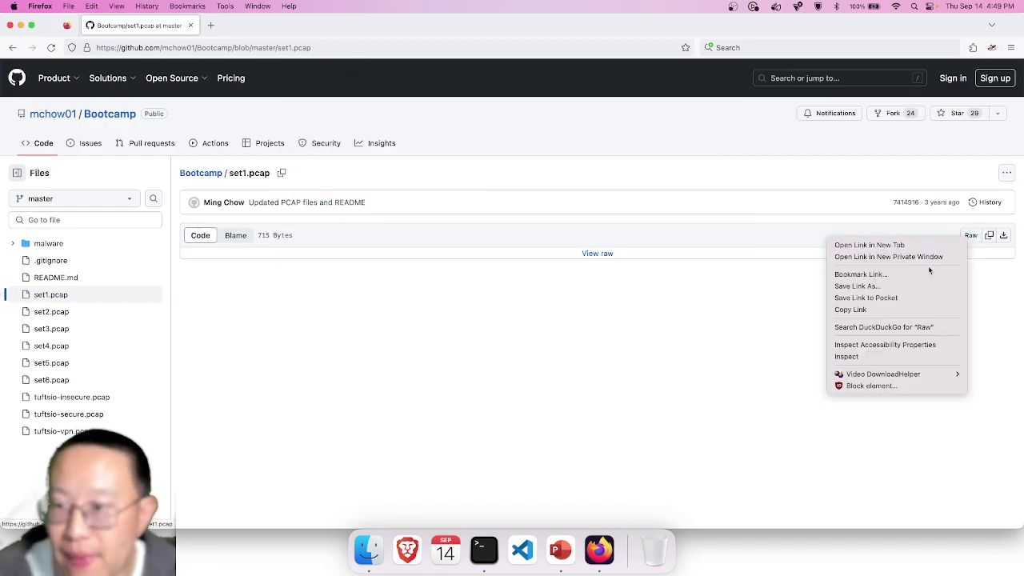
click(901, 310)
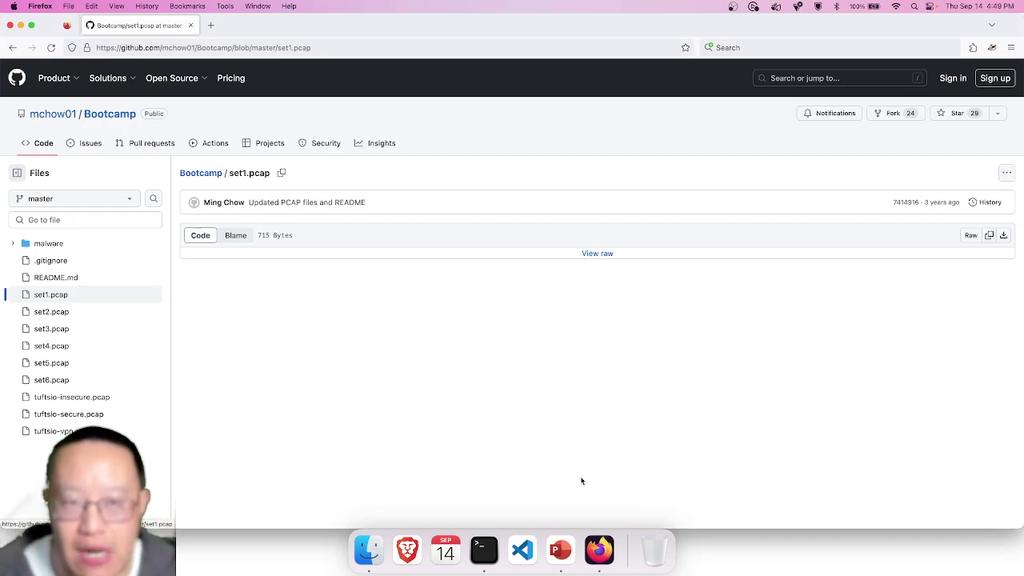
Step: Switch to Terminal, change to the home directory with cd ~ and list its contents
click(484, 550)
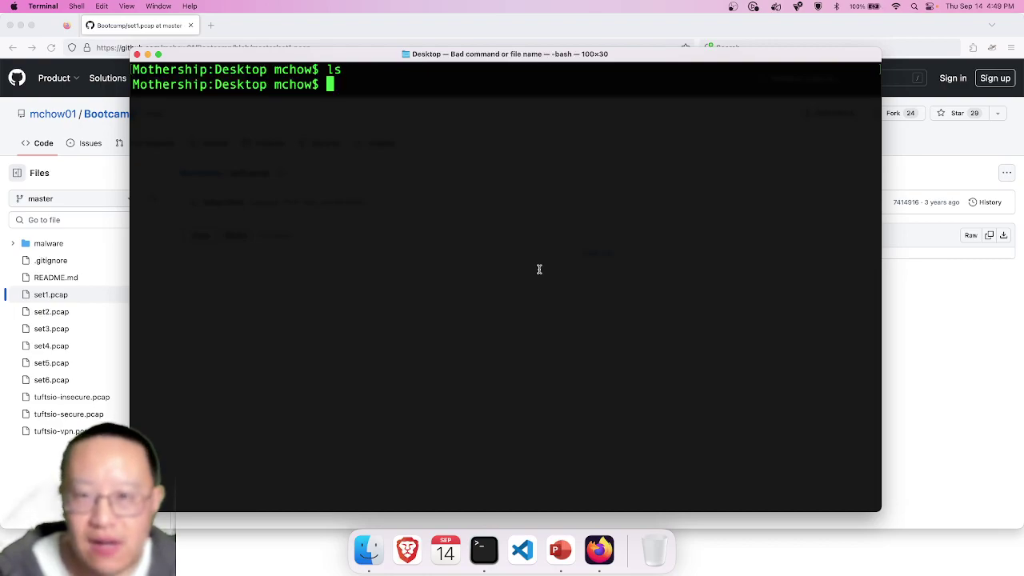
drag(595, 54, 628, 56)
text(cd ~)
key(Return)
text(ls)
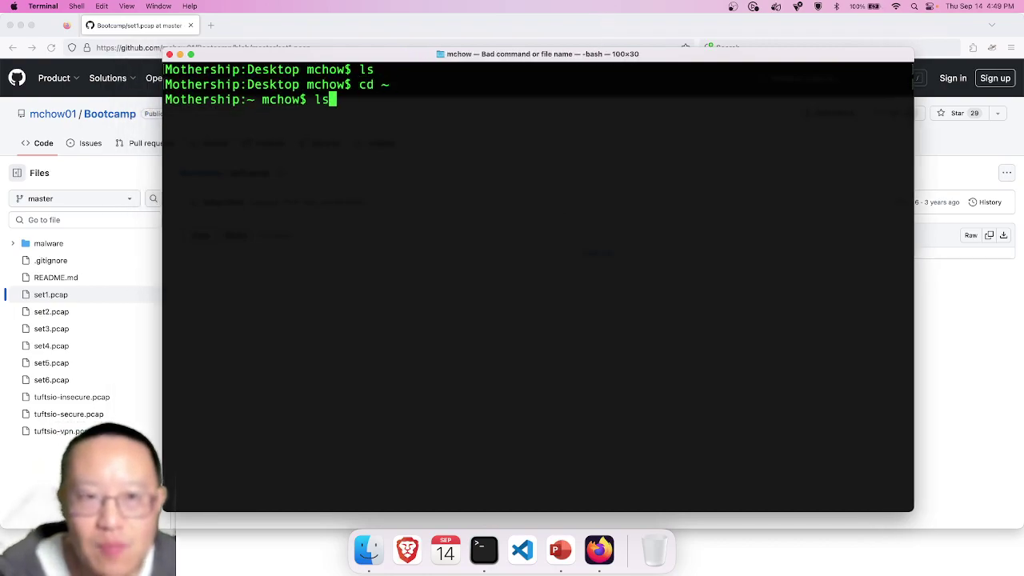
key(Return)
Step: Change into the Documents directory and list its contents
text(cd Documents)
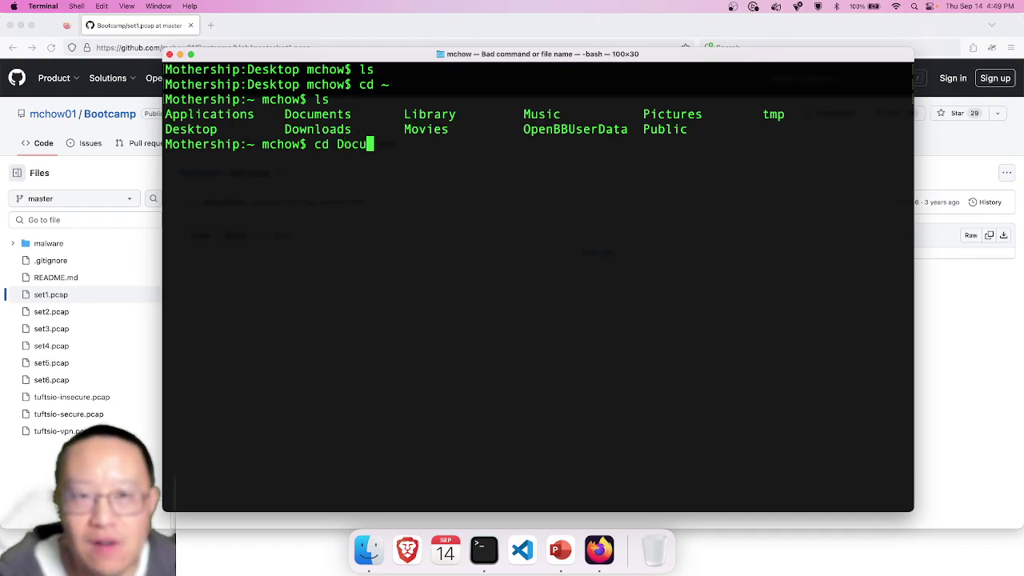
key(Return)
text(ls)
key(Return)
Step: Change into the Bootcamp directory and list its files, first plainly with ls and again in long format with ls -l
text(cd Bootcamp)
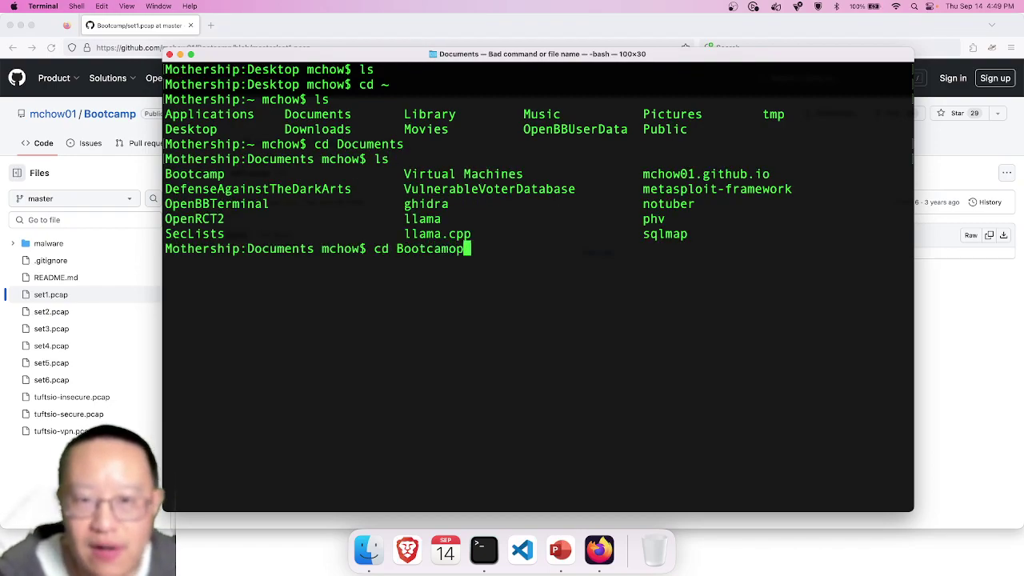
key(BackSpace)
key(BackSpace)
text(p)
key(Return)
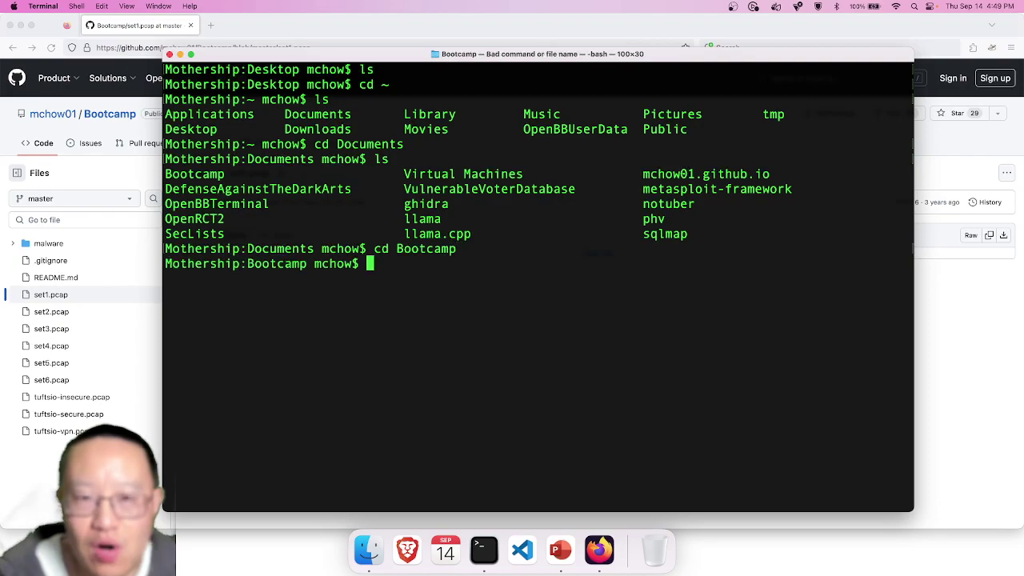
text(ls)
key(Return)
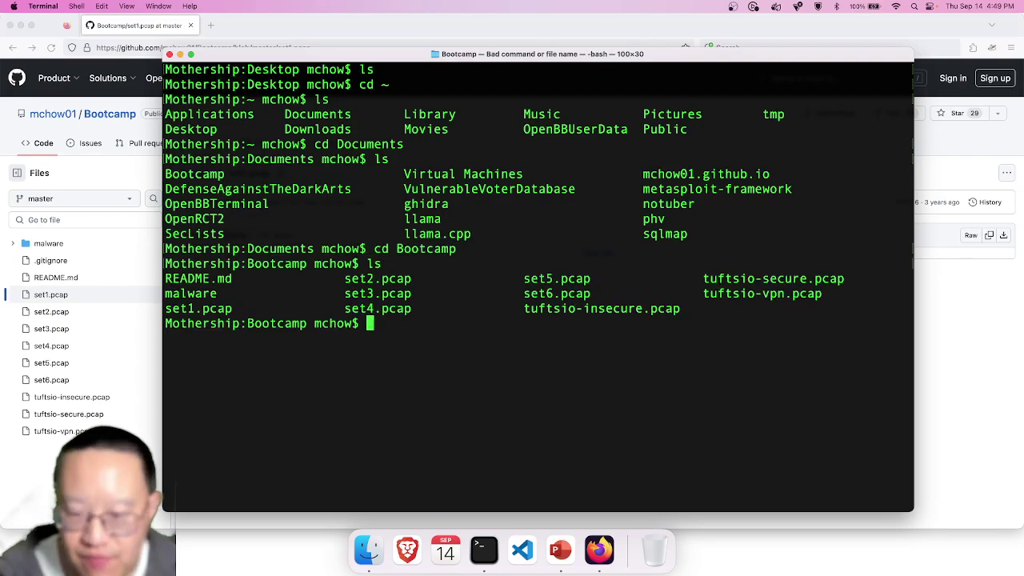
text(ls -l)
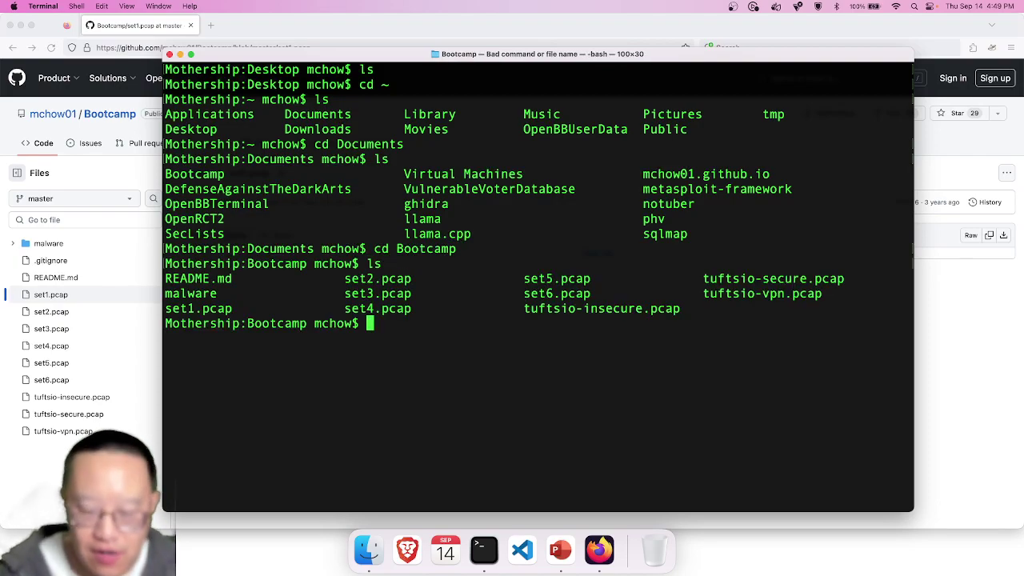
key(Return)
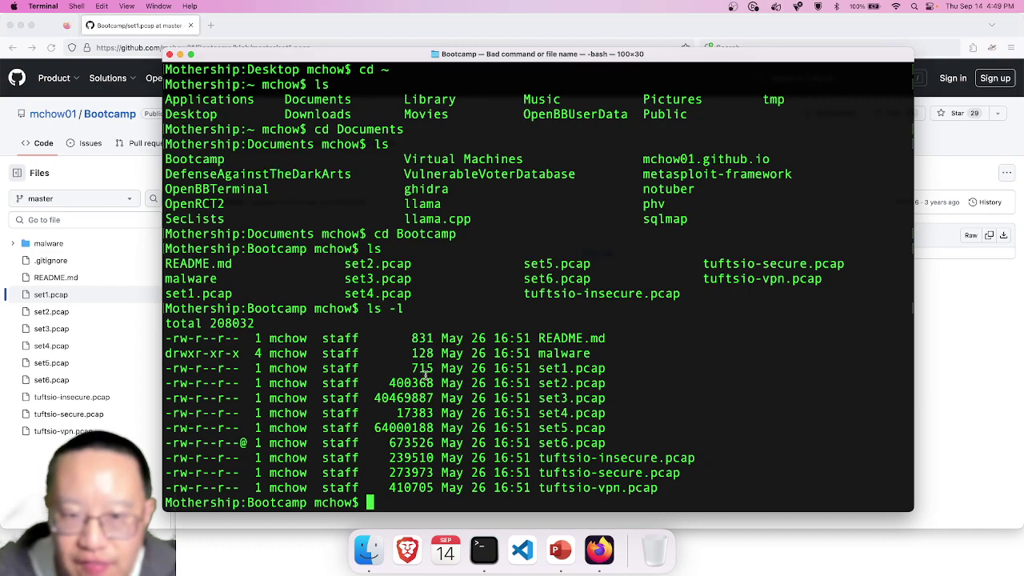
Step: Clear the terminal and print the raw contents of set1.pcap with cat
text(clear)
key(Return)
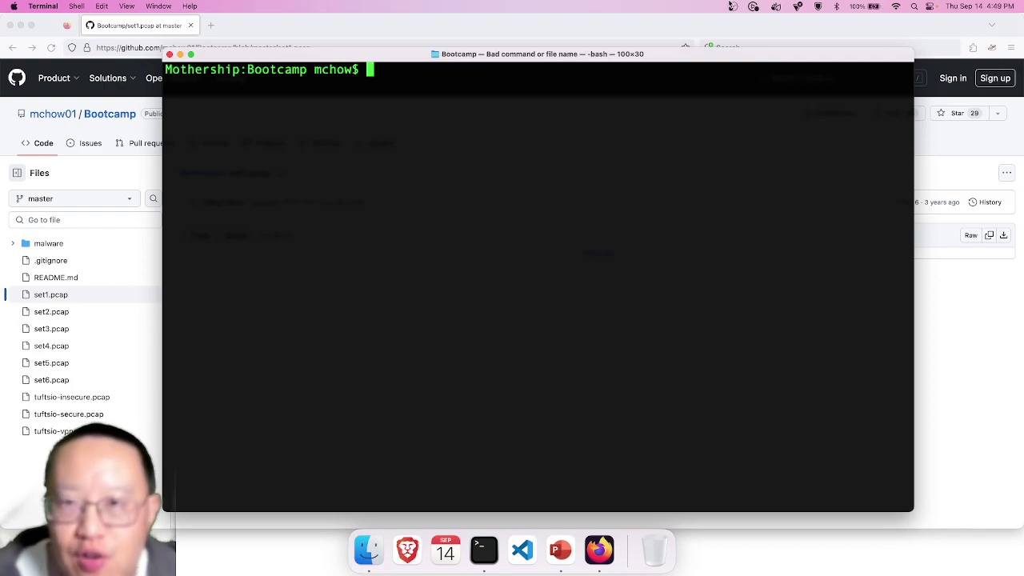
drag(726, 57, 774, 56)
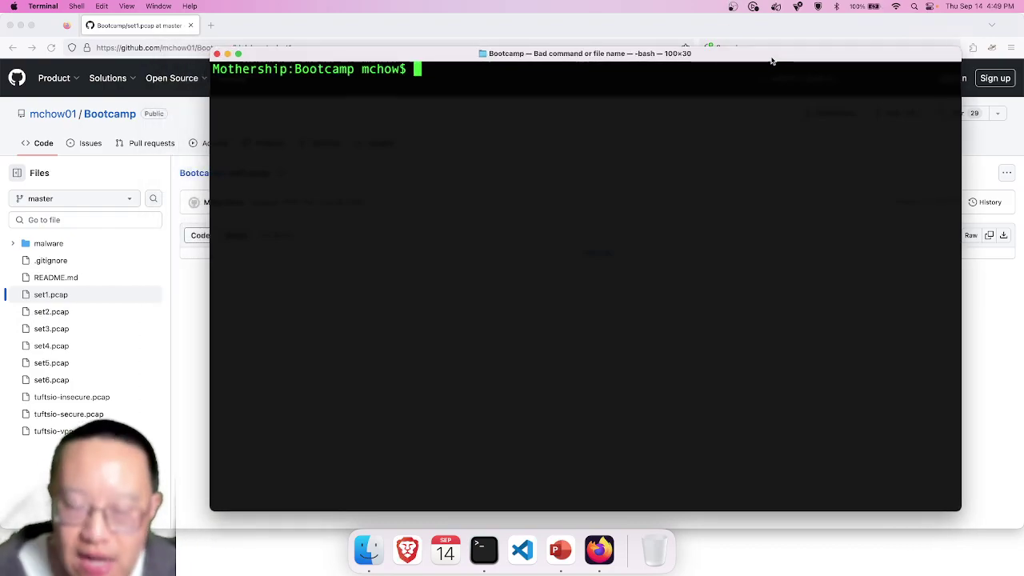
text(cat set1.pcap)
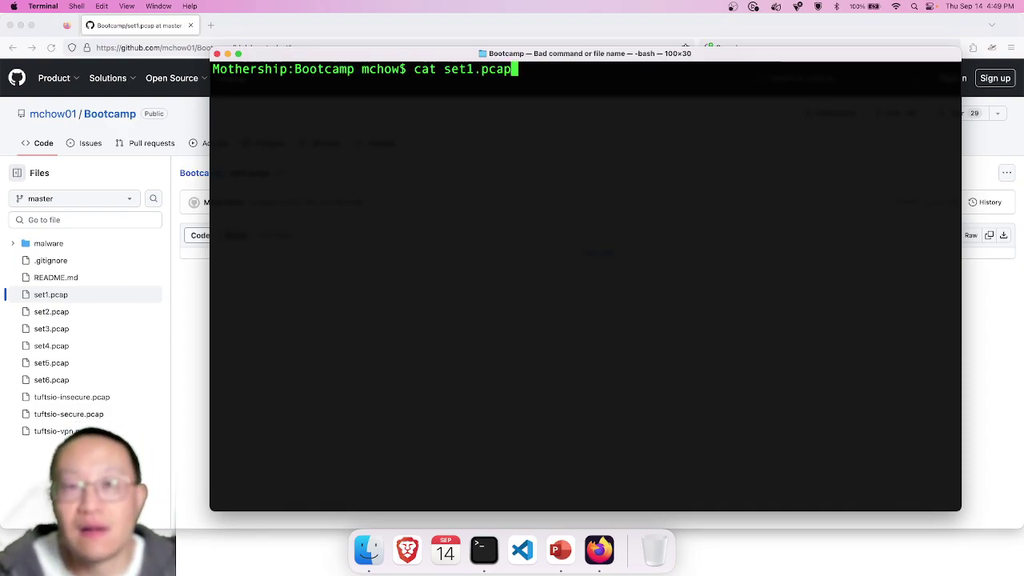
key(Return)
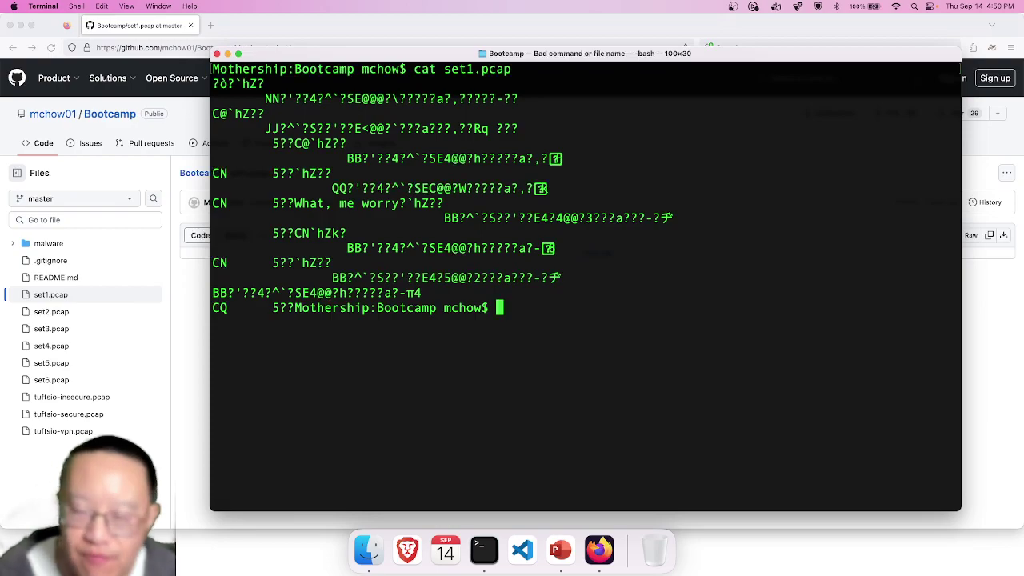
Step: Launch Wireshark and bring its window in front of the terminal
click(914, 7)
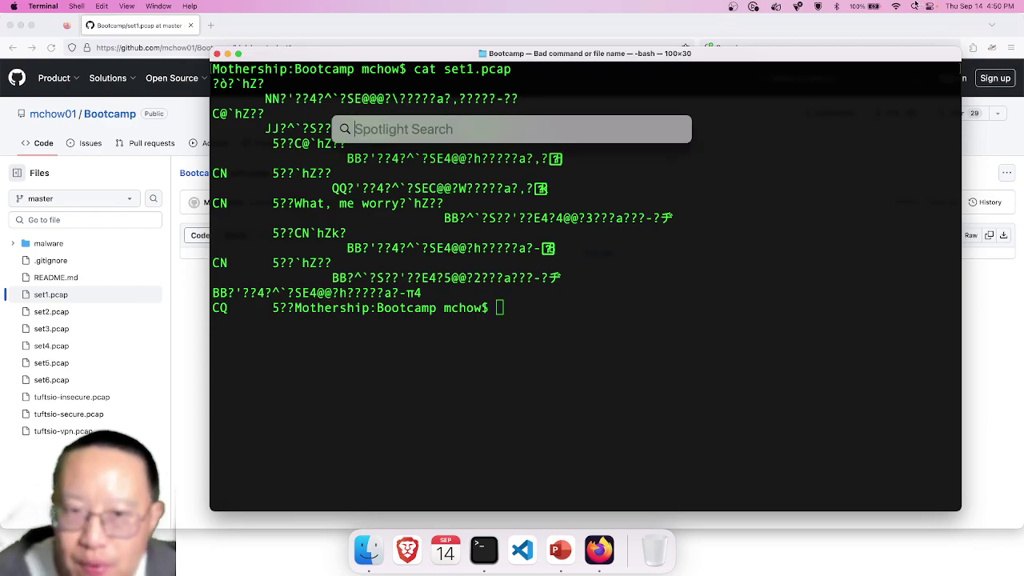
text(wireshark)
key(Return)
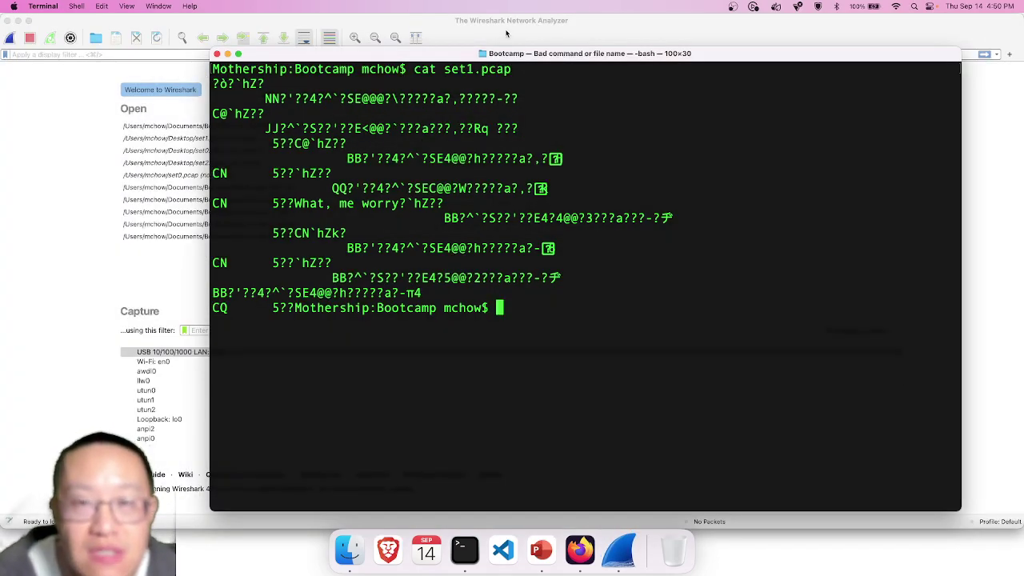
click(595, 20)
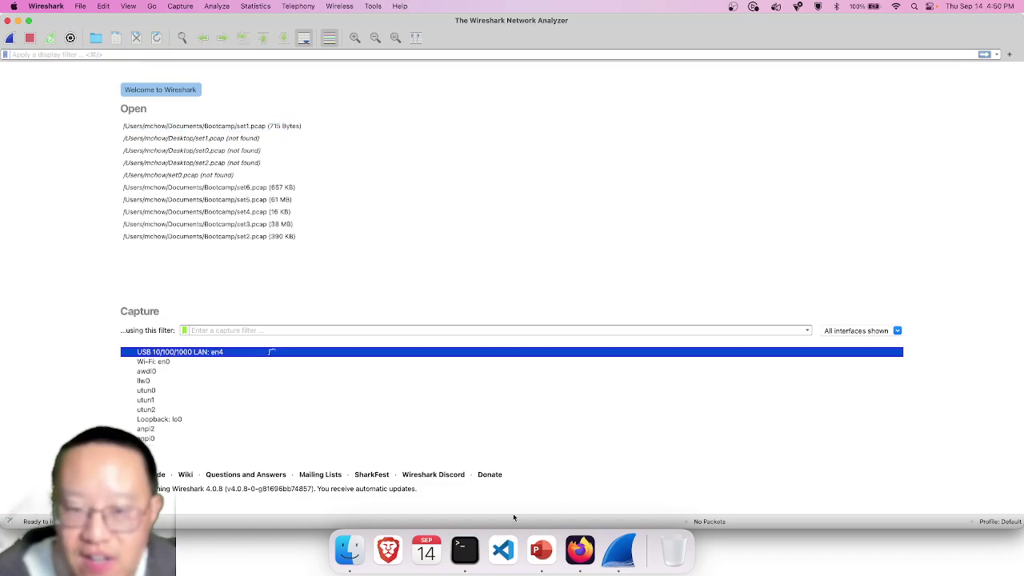
click(464, 550)
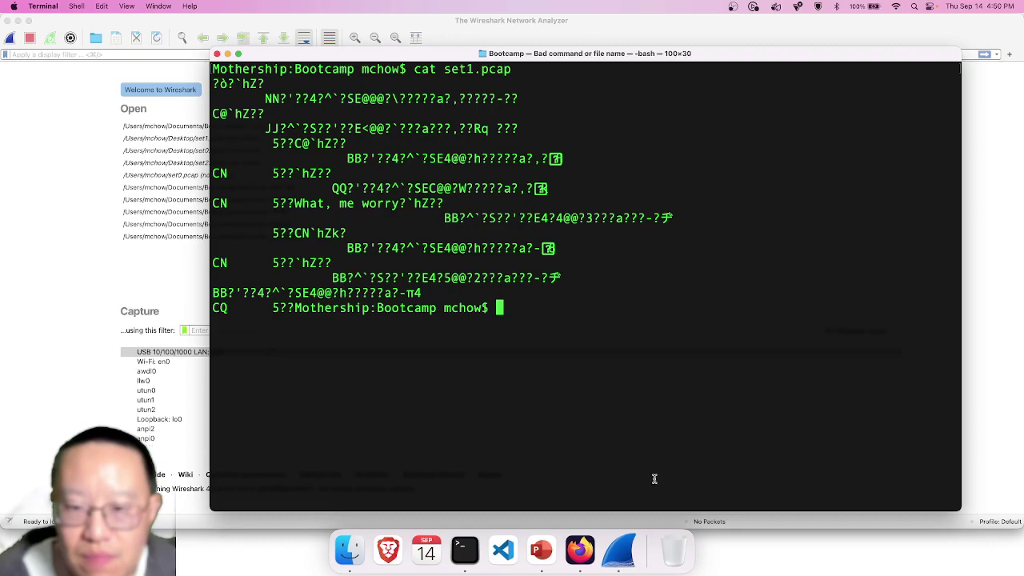
click(629, 562)
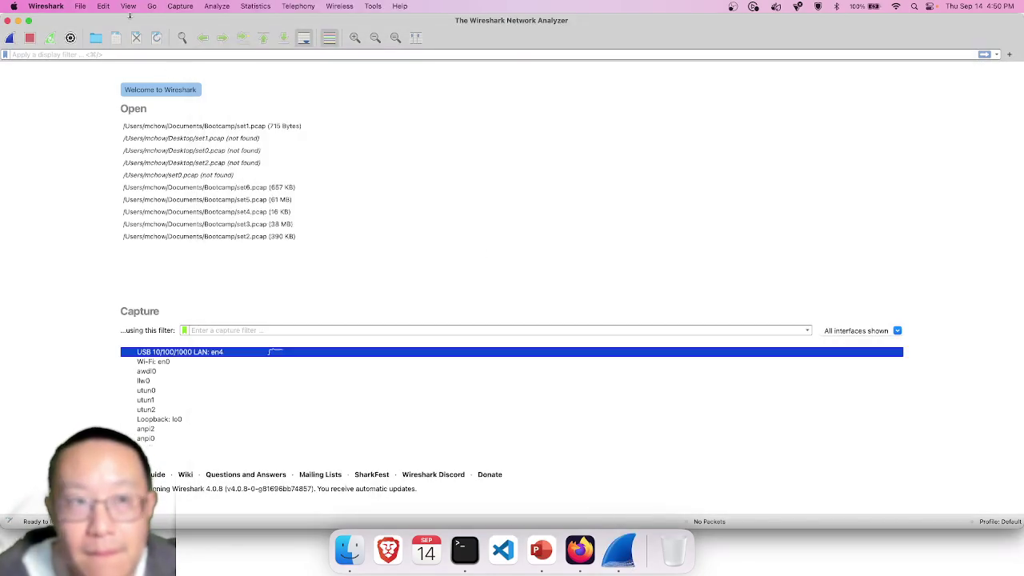
Step: Open the capture file set1.pcap from the Documents/Bootcamp folder in Wireshark
click(83, 6)
click(83, 21)
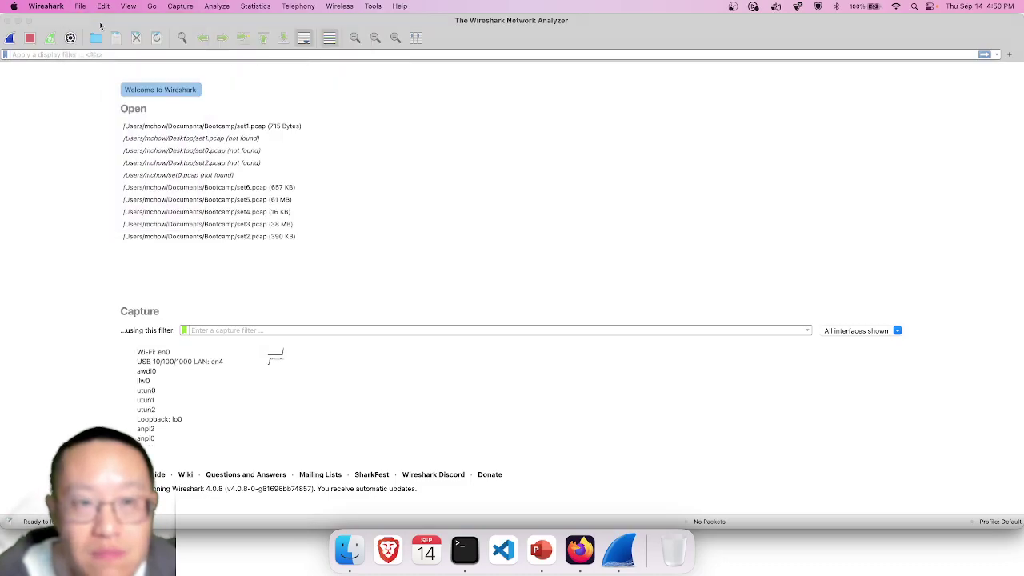
click(438, 211)
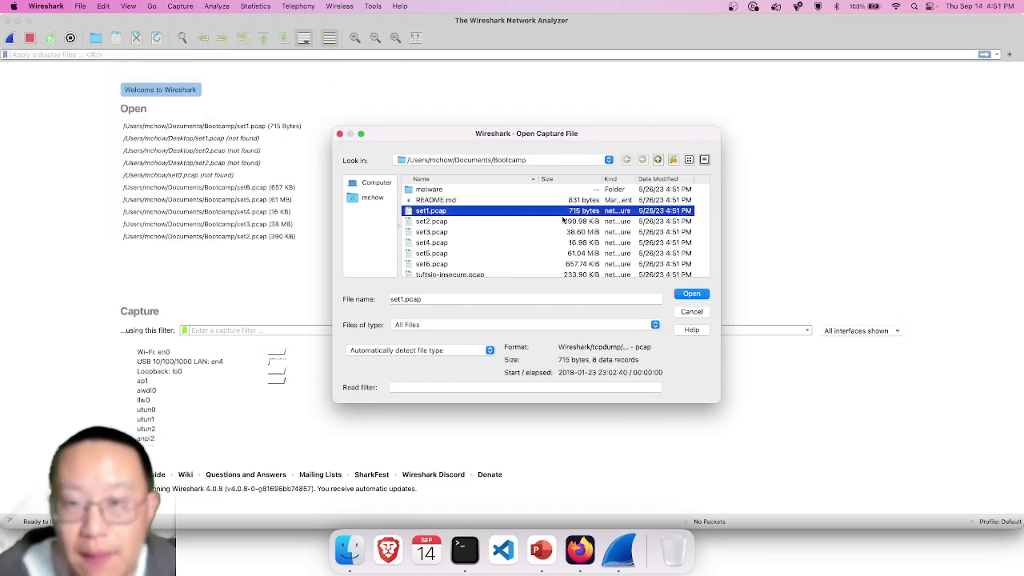
double_click(580, 214)
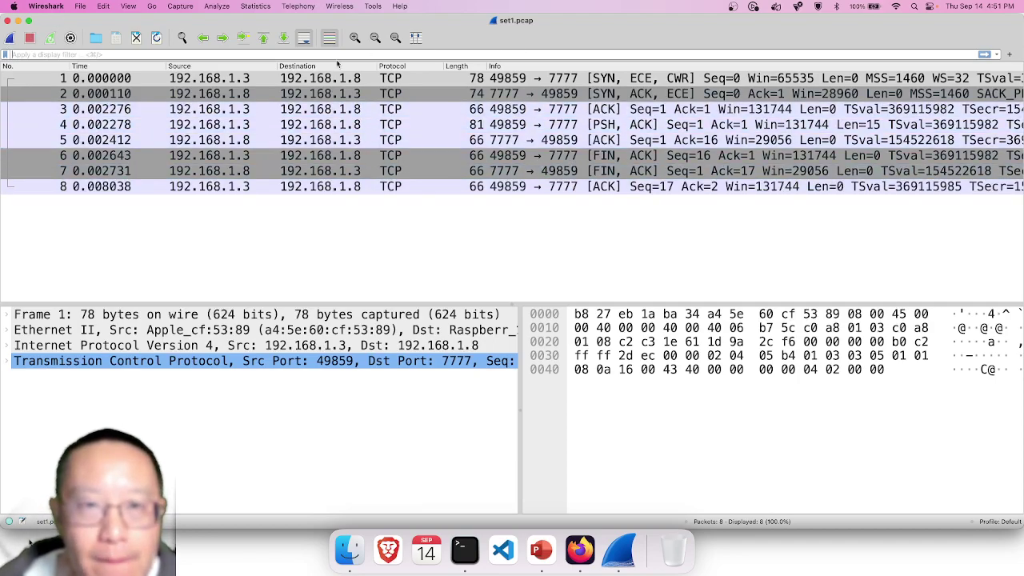
Step: Go down the packet list from packet 1, examining each packet's protocol details and bytes
click(372, 93)
click(371, 78)
key(Down)
key(Down)
key(Down)
key(Down)
key(Down)
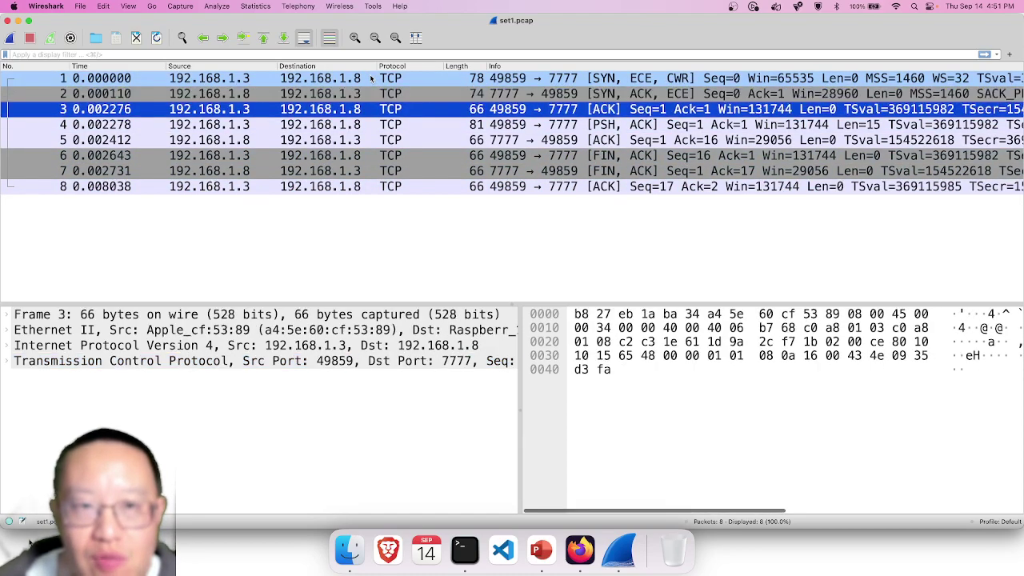
key(Down)
key(Down)
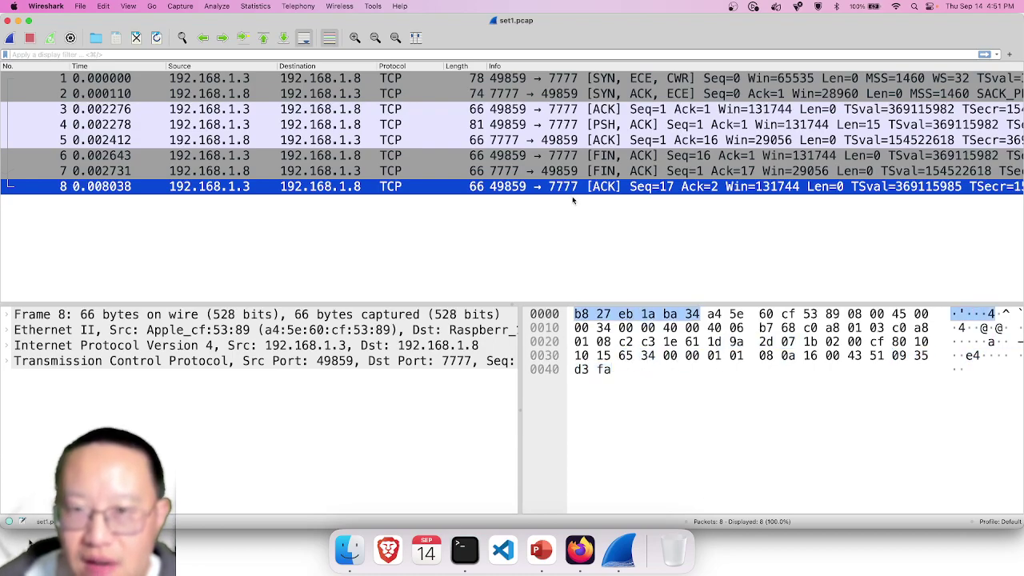
Step: Review the packets again from packet 2 down and back up to packet 1, and return to the Exercise 1 slide in PowerPoint
click(528, 93)
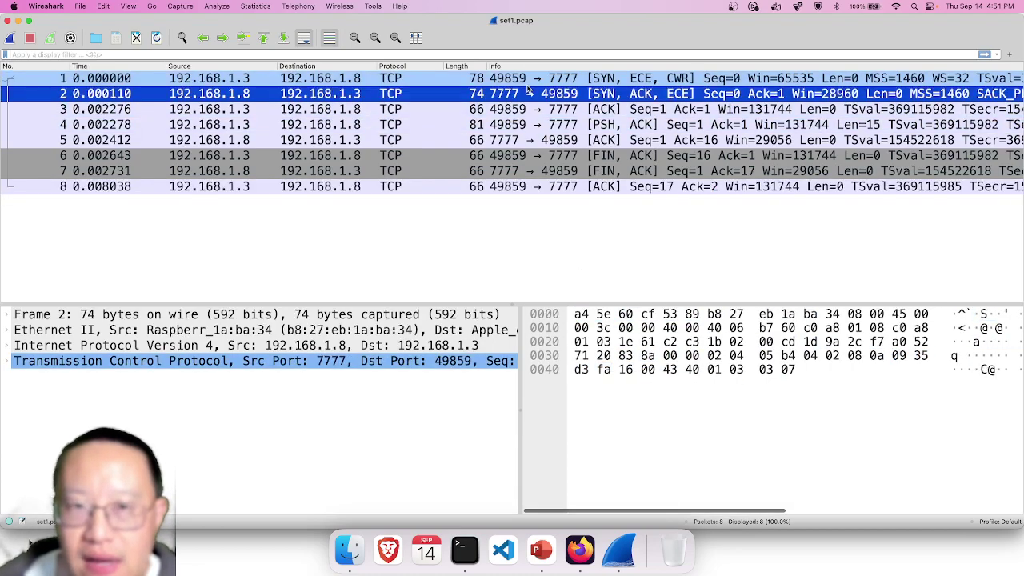
key(Down)
key(Down)
key(Down)
key(Down)
key(Down)
key(Up)
key(Up)
key(Up)
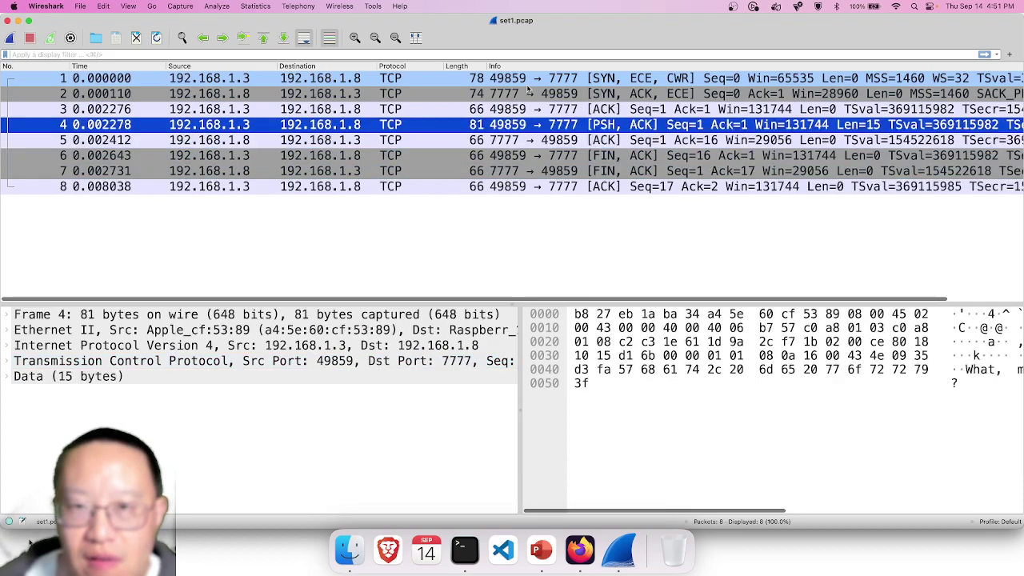
key(Up)
key(Up)
key(Up)
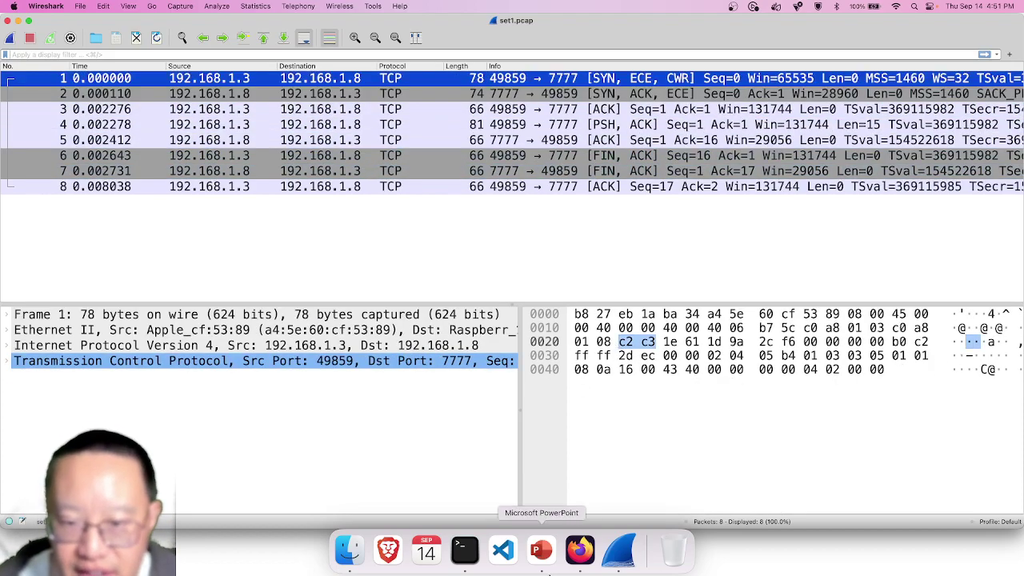
click(544, 571)
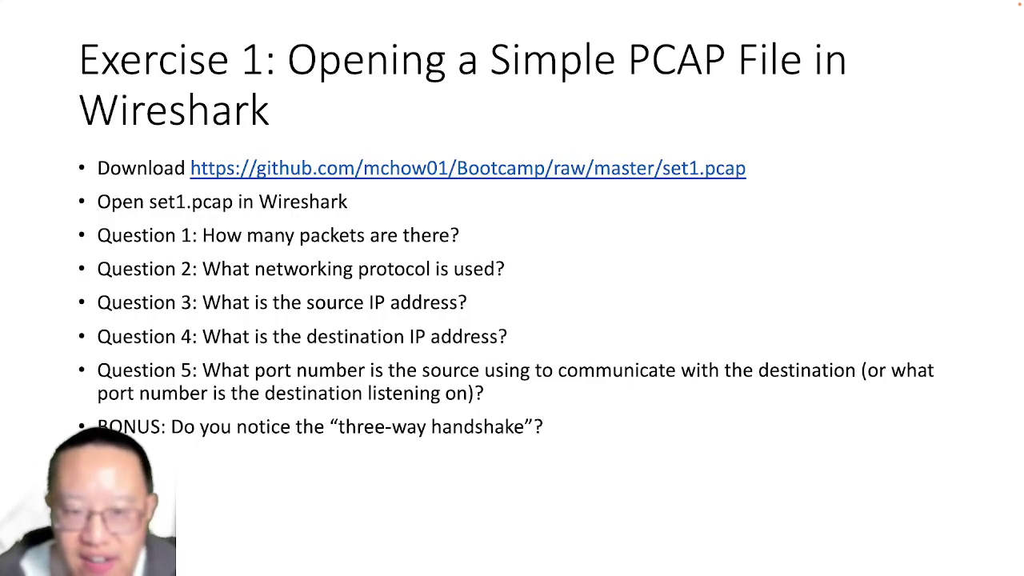
Step: Switch to Wireshark and go through the packet list from packet 1 down to packet 8 and back up, comparing addresses and ports
key(super+Tab)
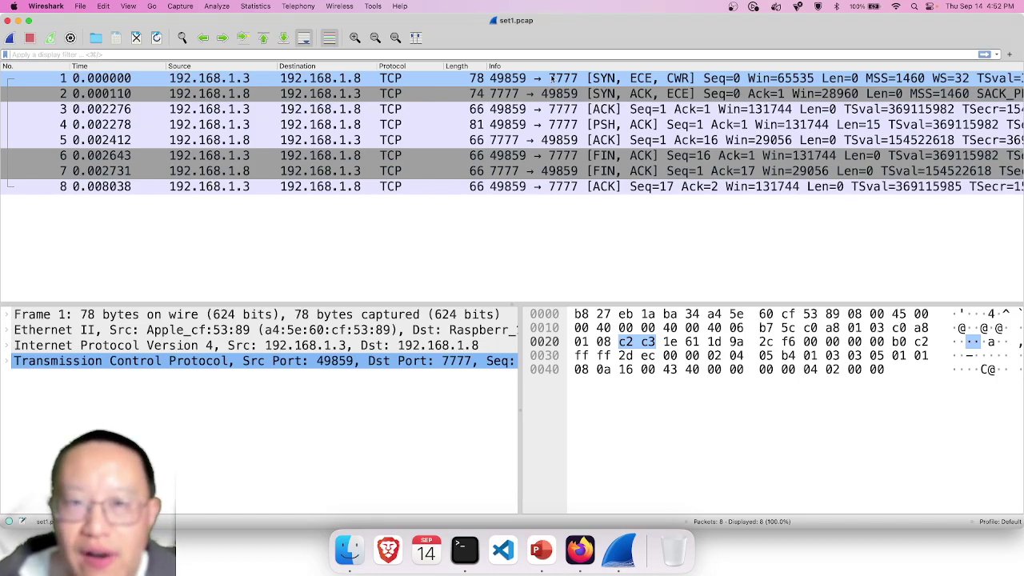
key(Down)
key(Down)
key(Down)
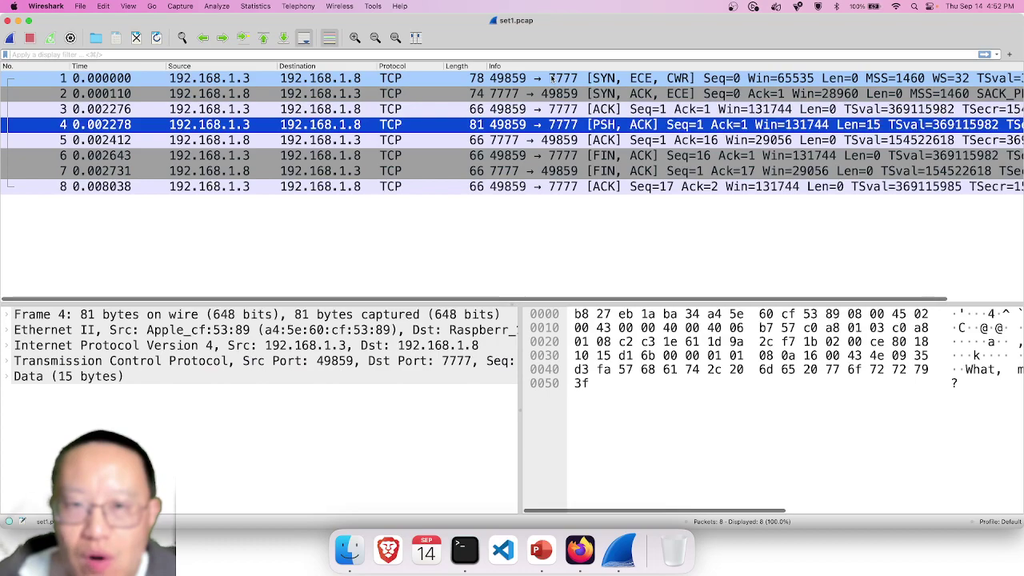
key(Down)
key(Down)
key(Down)
key(Down)
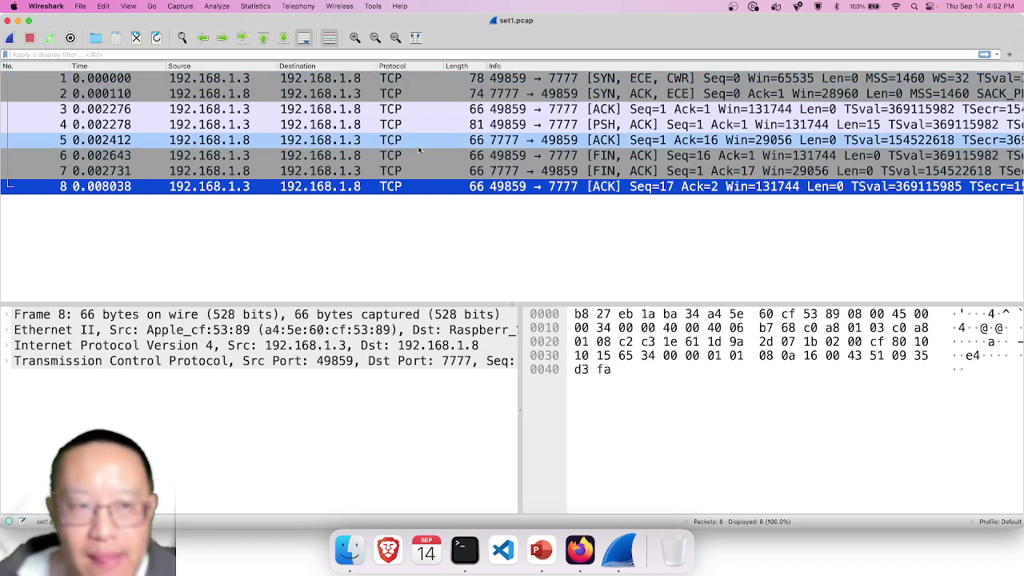
key(Up)
key(Up)
key(Up)
key(Up)
key(Up)
key(Up)
key(Up)
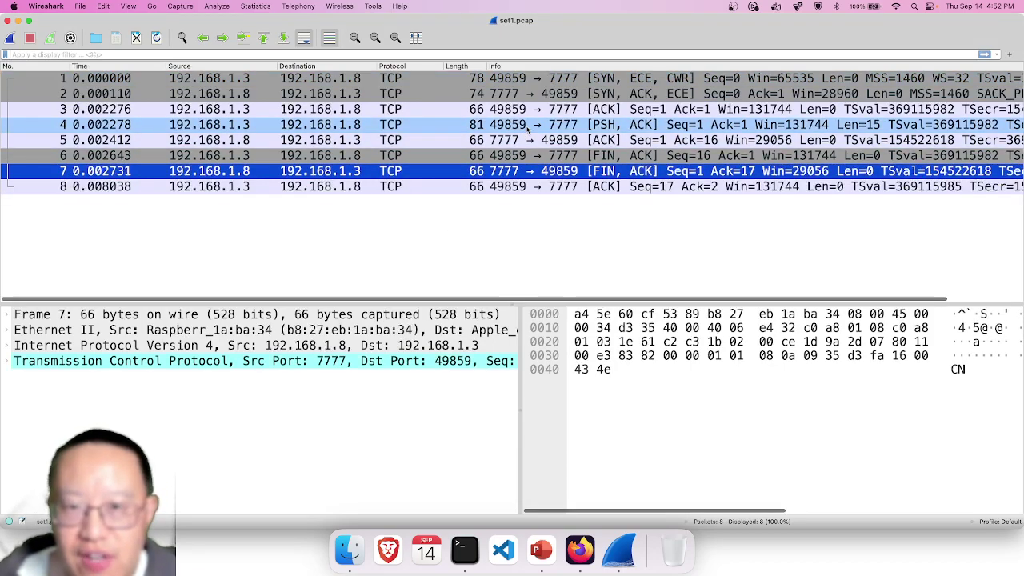
Step: Go down to packet 8 and back to packet 1 again, examining the flags of the FIN, ACK packets 6 and 7
key(Down)
key(Down)
key(Down)
key(Down)
key(Down)
key(Down)
key(Down)
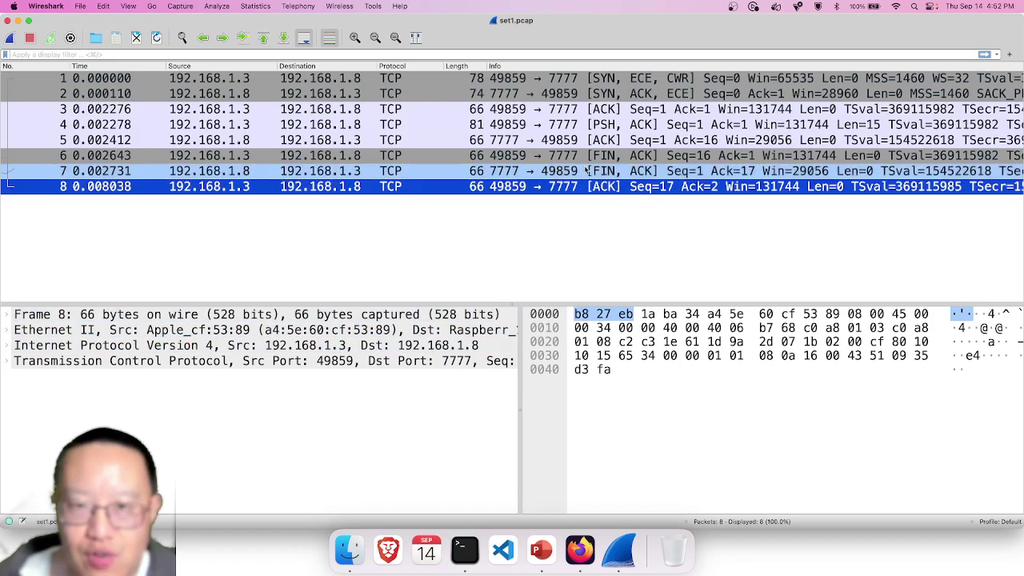
key(Up)
key(Up)
key(Up)
key(Up)
key(Up)
key(Up)
key(Up)
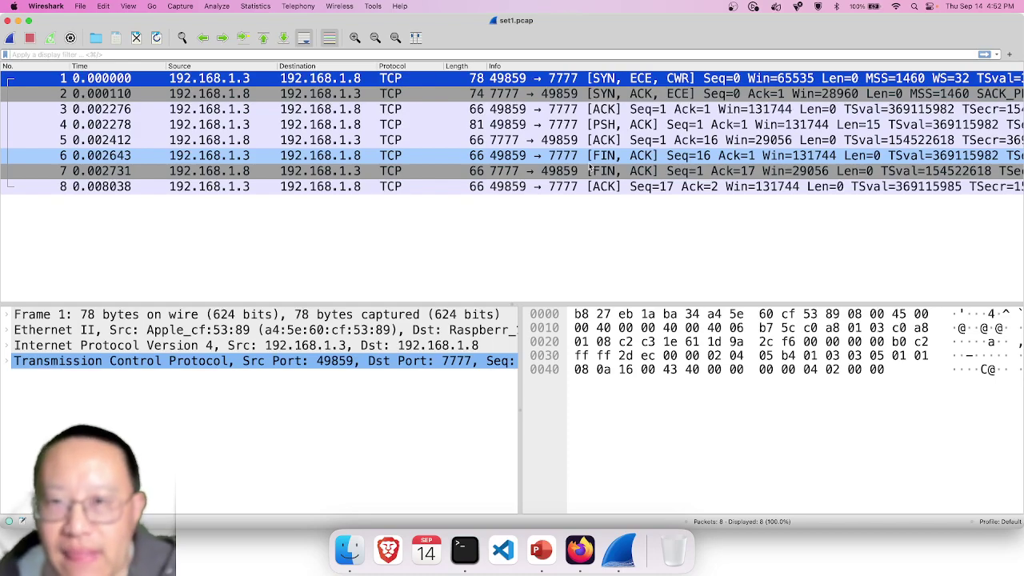
Step: Inspect packets 1 to 3 for the three-way handshake, following the SYN, SYN-ACK and ACK flags
key(Down)
key(Down)
key(Home)
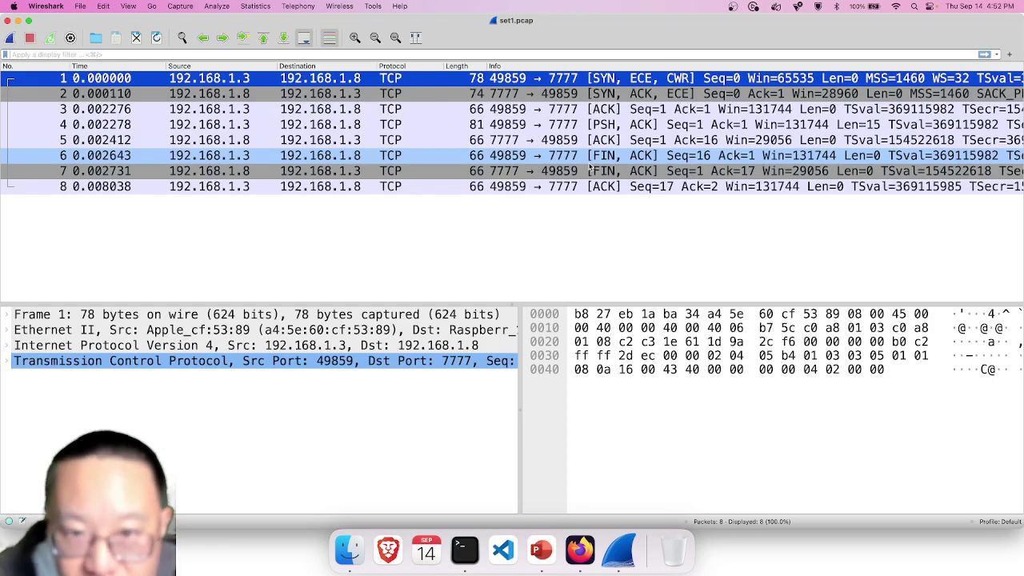
key(Down)
key(Down)
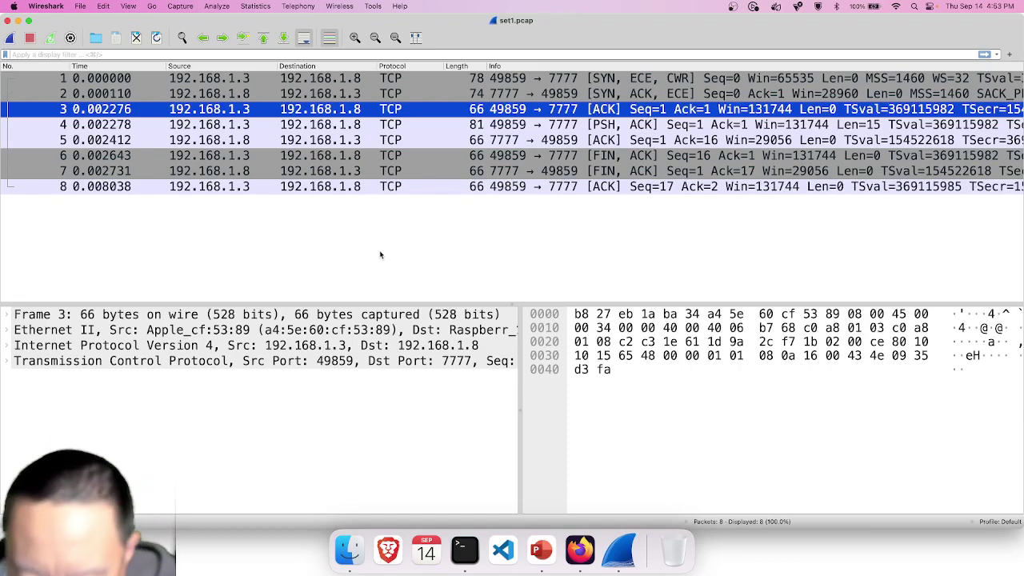
click(526, 78)
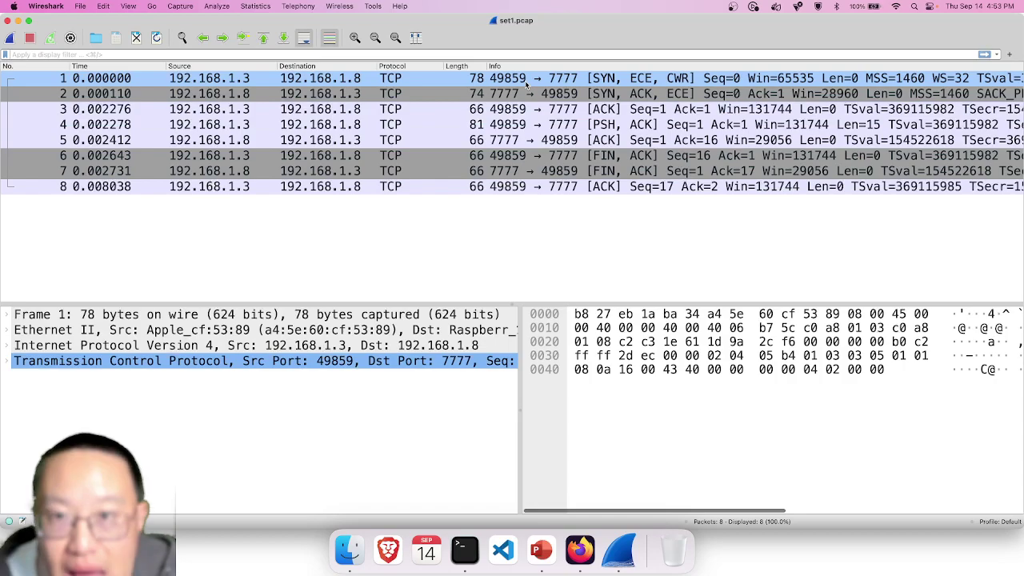
key(Down)
key(Up)
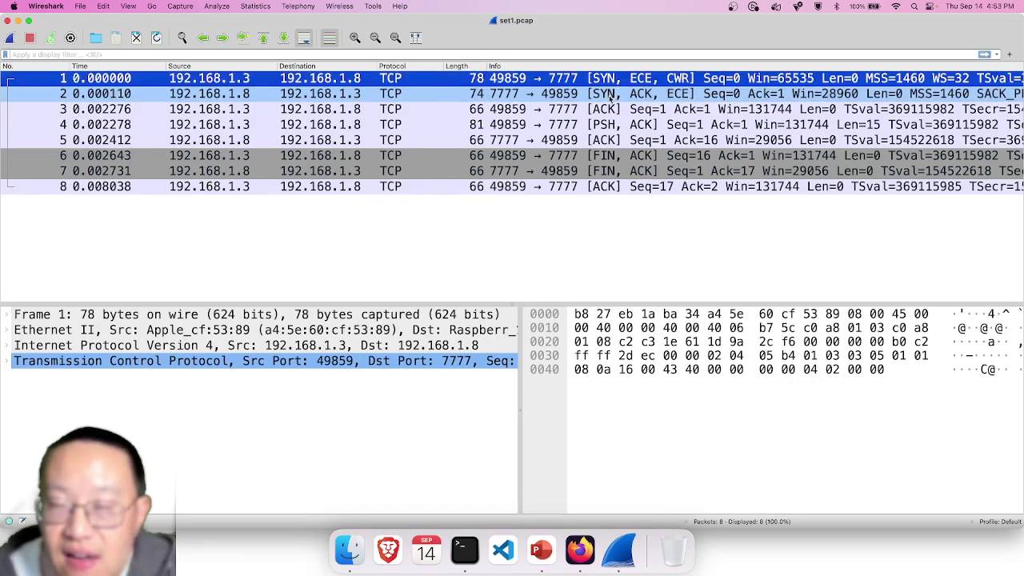
click(612, 95)
click(604, 109)
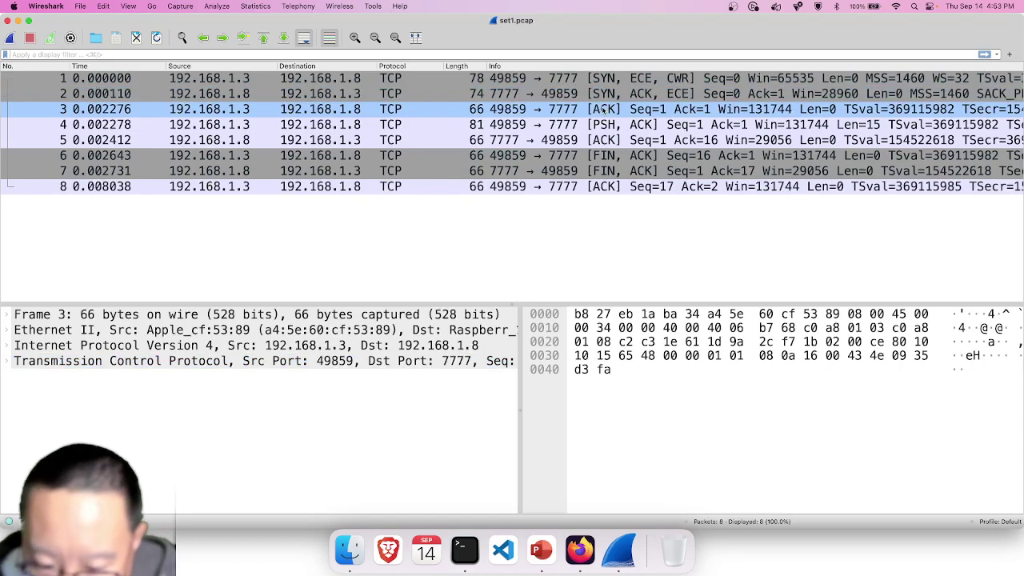
Step: Return to the SYN packet 1 and retrace the handshake through packet 3
click(605, 80)
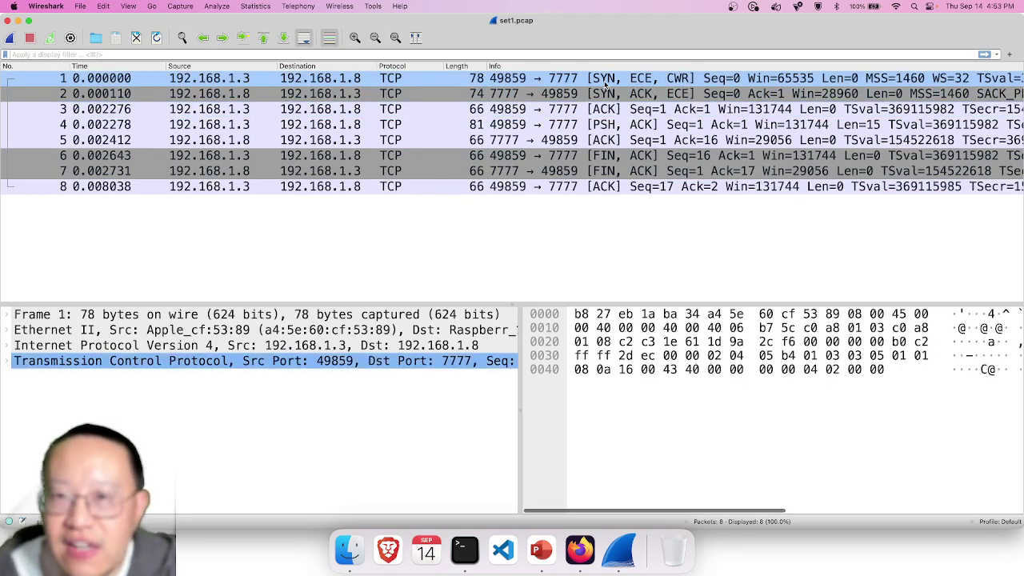
key(Down)
key(Down)
key(Up)
key(Up)
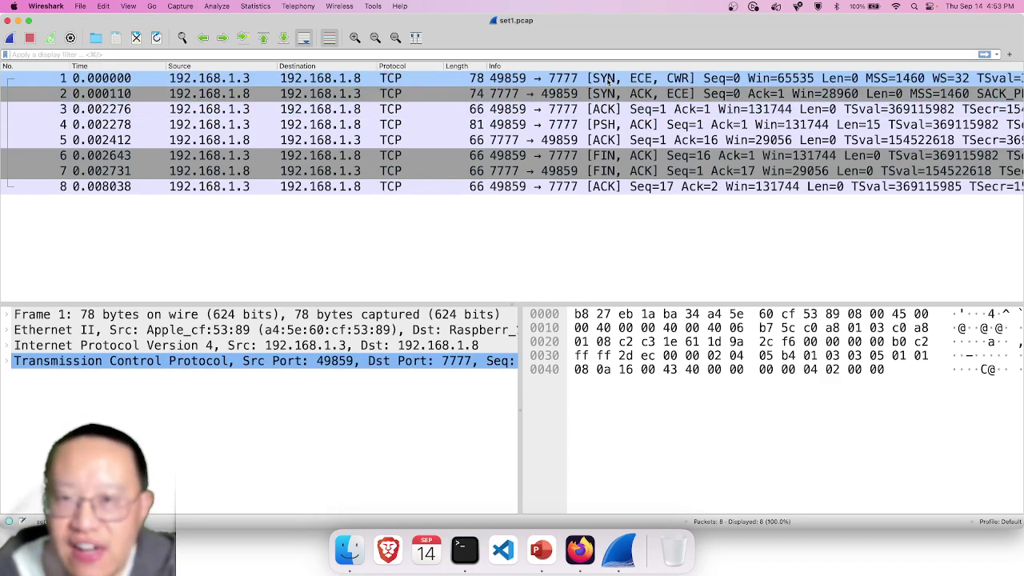
key(Down)
key(Down)
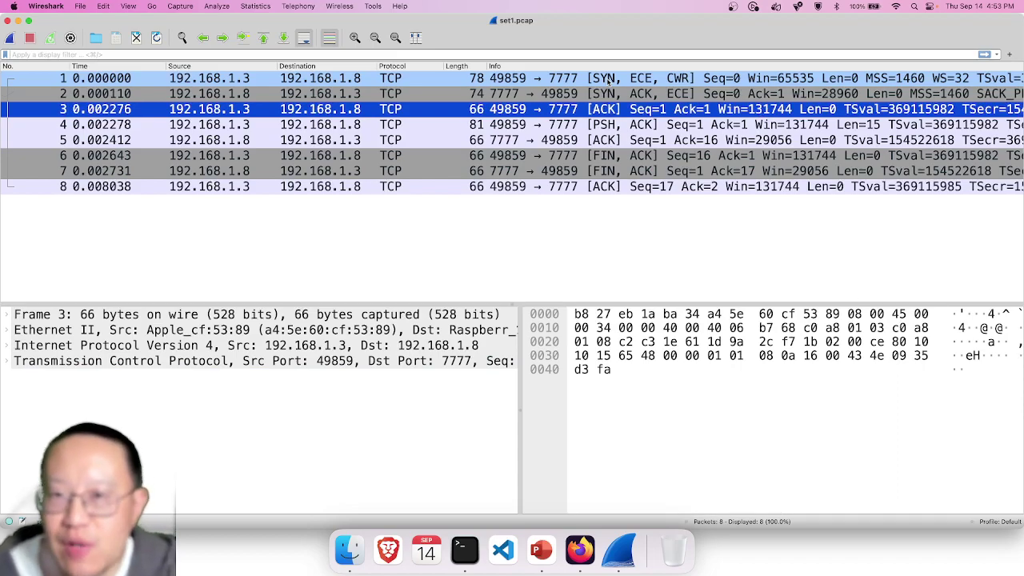
Step: Go down from packet 1 to packet 6, examining the PSH, ACK data packet and the first FIN, ACK packet
click(607, 80)
key(Down)
key(Down)
key(Down)
key(Down)
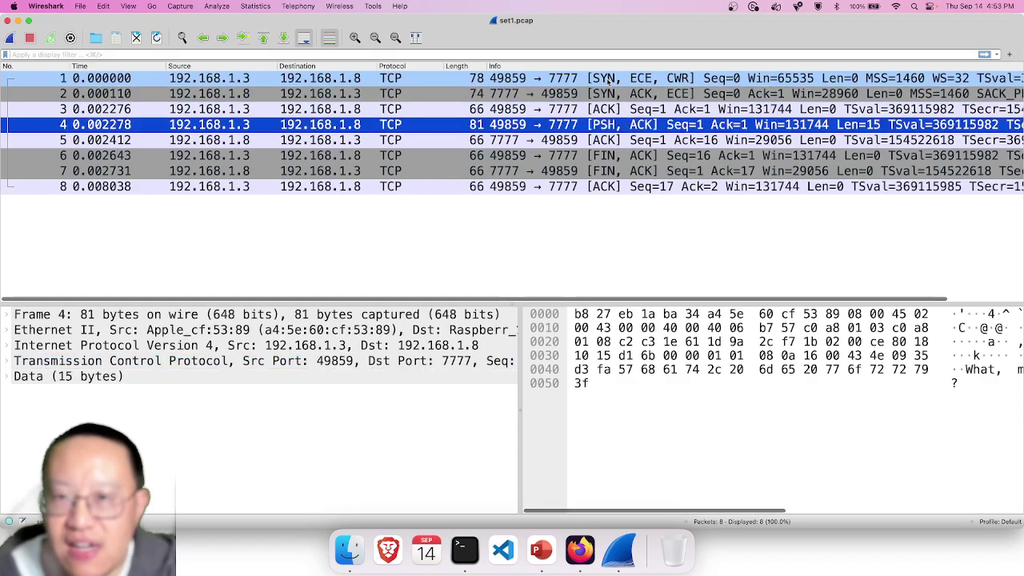
key(Down)
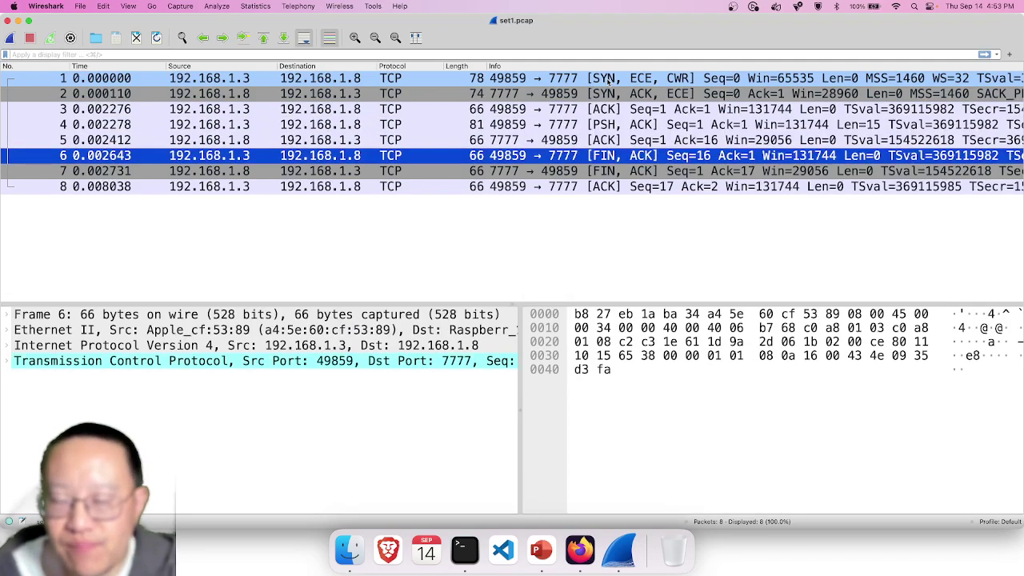
Step: Go back and forth between packets 1 and 3, comparing their flags, including ECE and CWR, and finish on packet 1
click(608, 80)
key(Down)
key(Down)
key(Up)
key(Up)
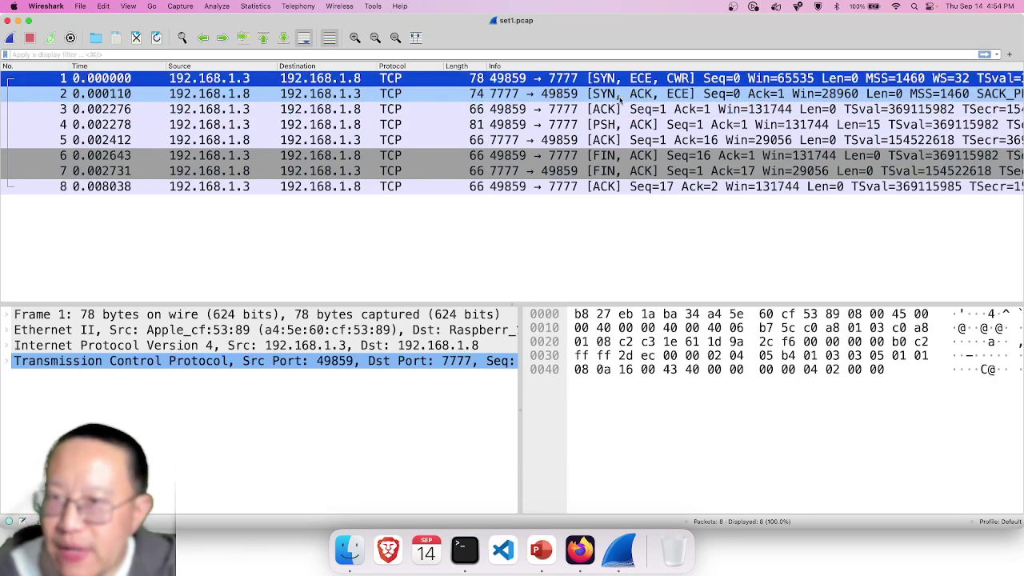
click(614, 116)
key(Up)
key(Up)
key(Down)
key(Down)
key(Up)
key(Up)
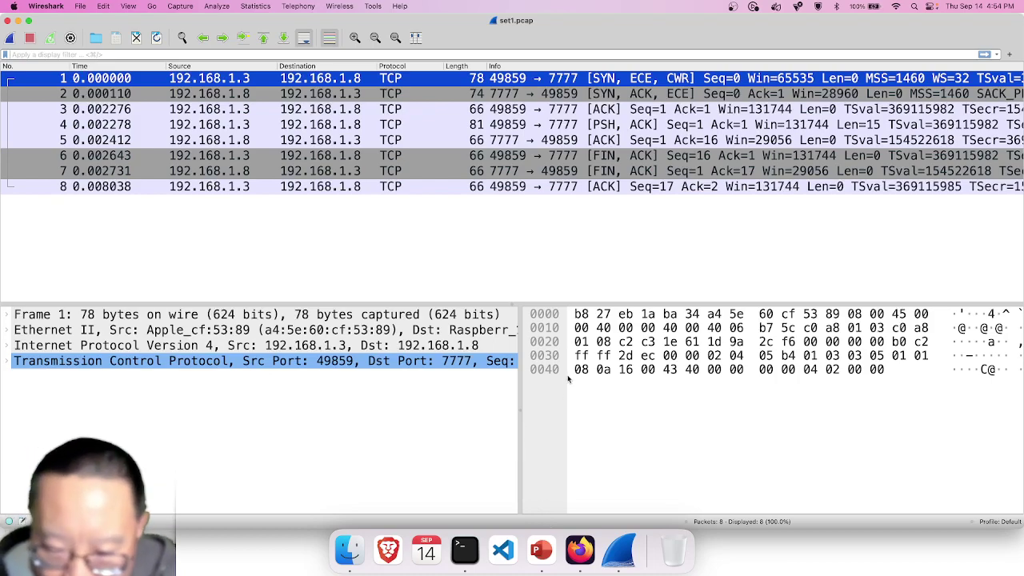
Step: Switch to Firefox and search the web for "wireshark ece cwr" in a new tab
click(573, 569)
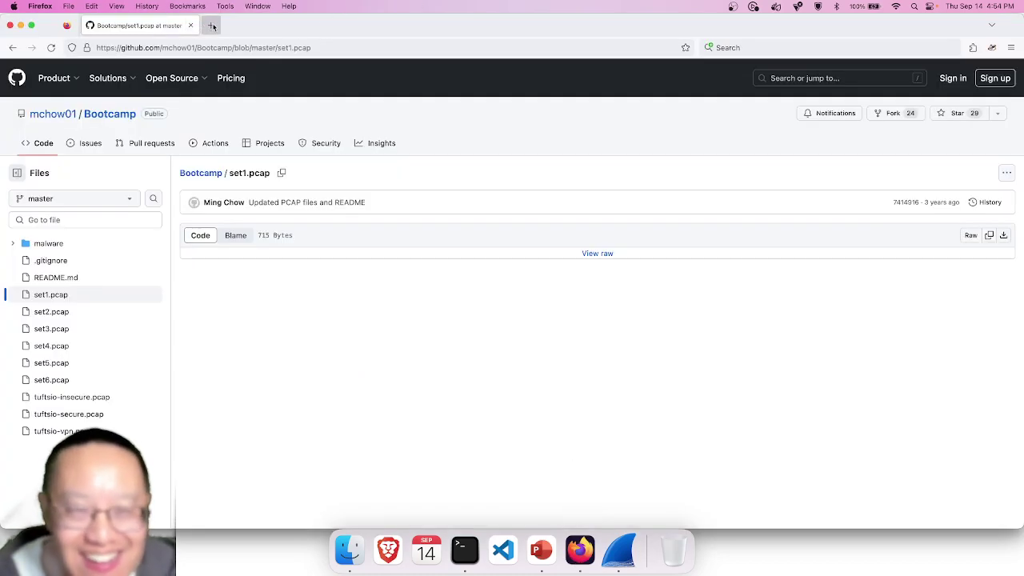
click(212, 26)
text(wireshark)
key(BackSpace)
key(BackSpace)
key(BackSpace)
key(BackSpace)
key(BackSpace)
key(BackSpace)
key(BackSpace)
key(BackSpace)
text(ireshark ece)
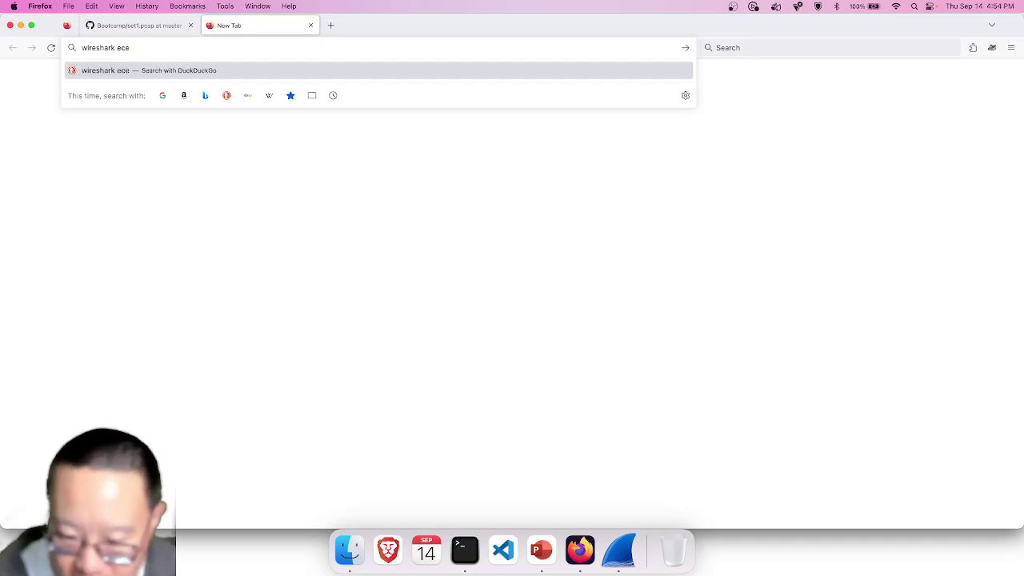
text( cwr)
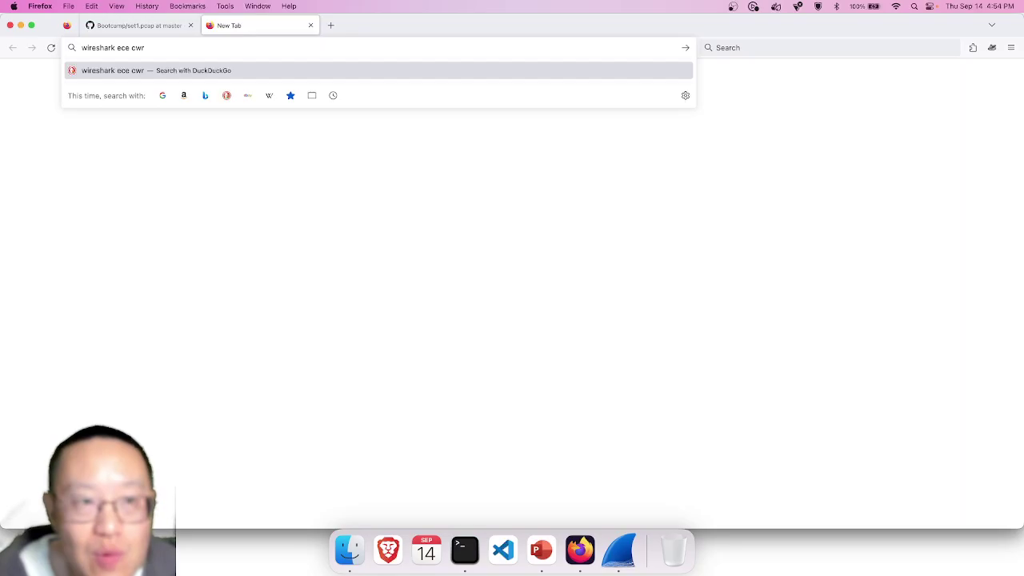
key(Return)
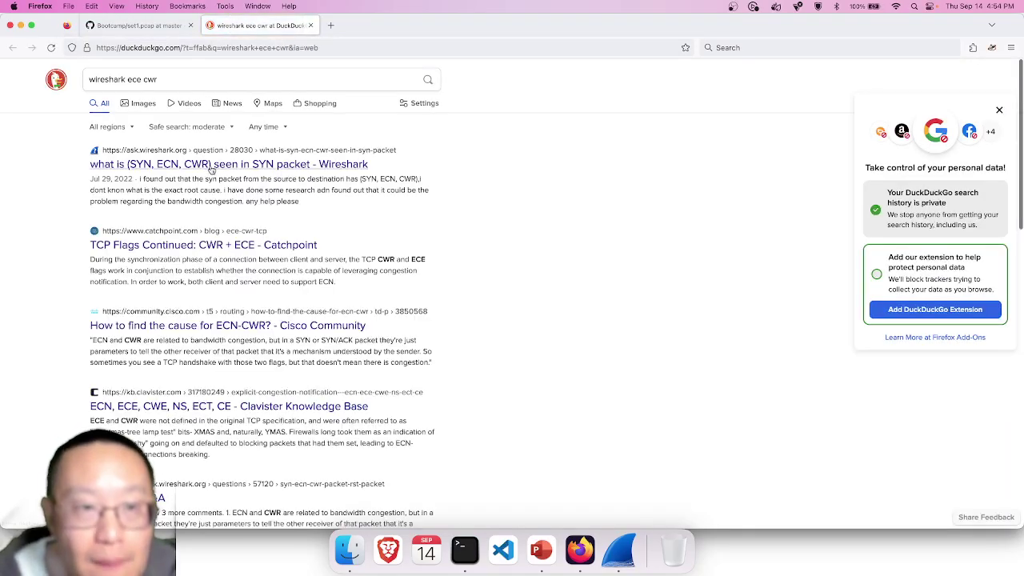
Step: Open the Wireshark Q&A result about SYN, ECN, CWR in a SYN packet and read its question and answer
click(211, 166)
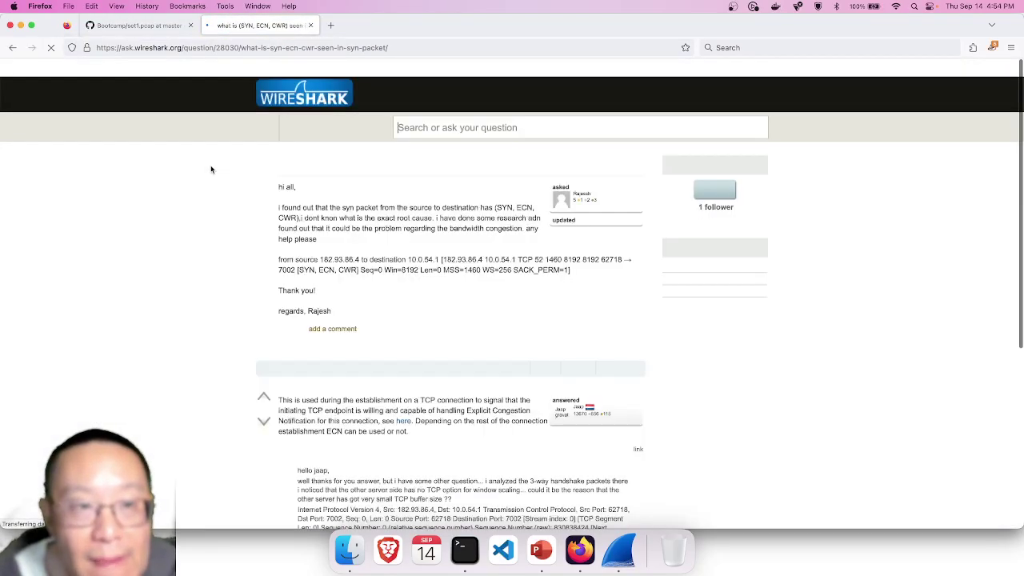
scroll(282, 267, down, 3)
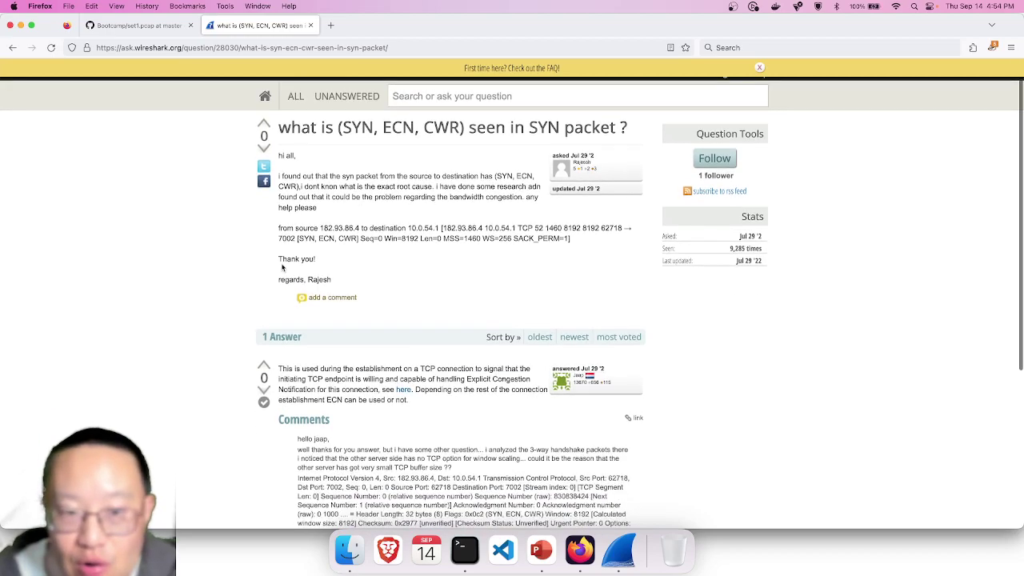
scroll(281, 268, down, 3)
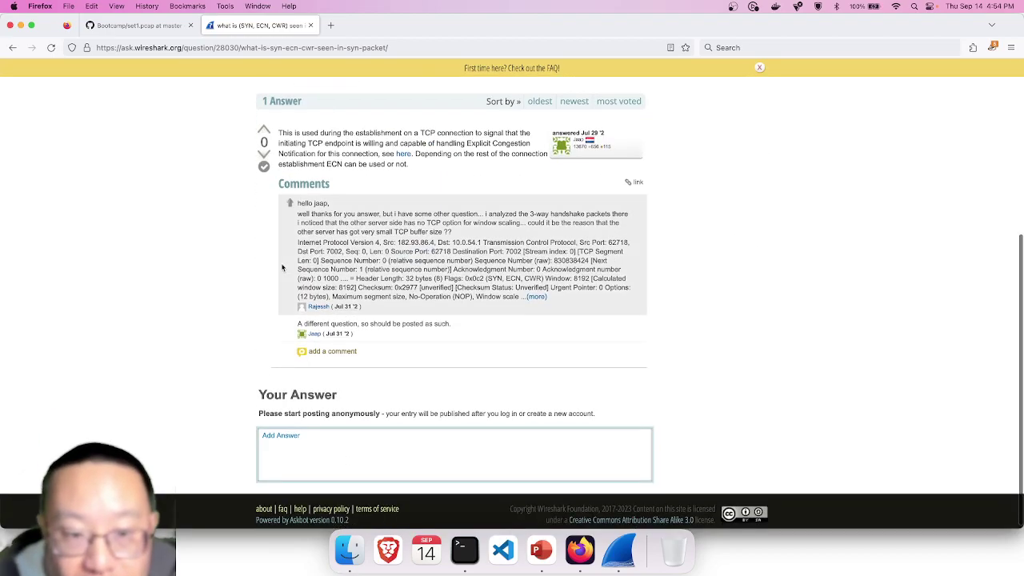
scroll(282, 267, up, 5)
Step: Return to the search results and look through the other entries about the ECE and CWR flags
click(13, 47)
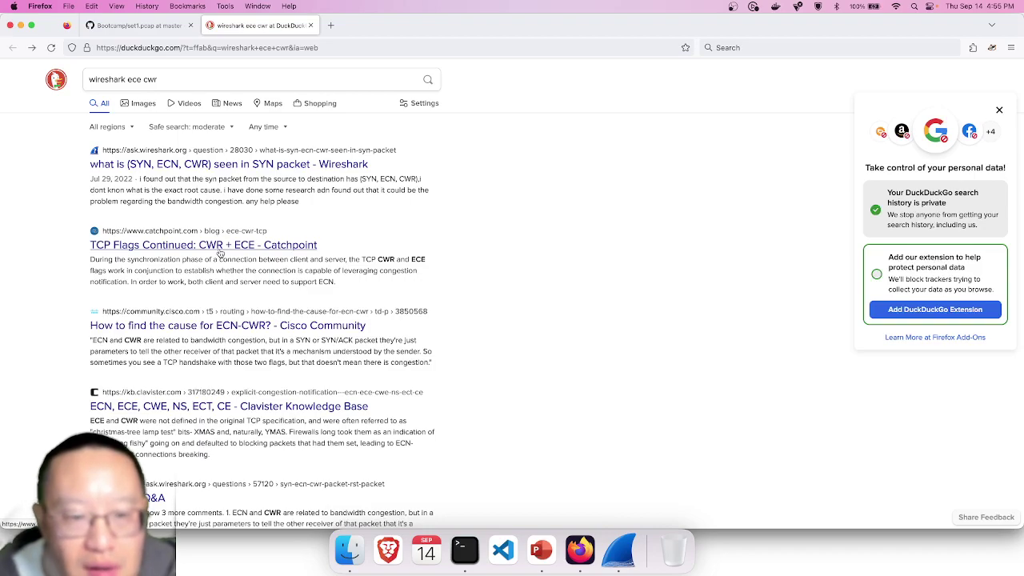
scroll(227, 264, down, 1)
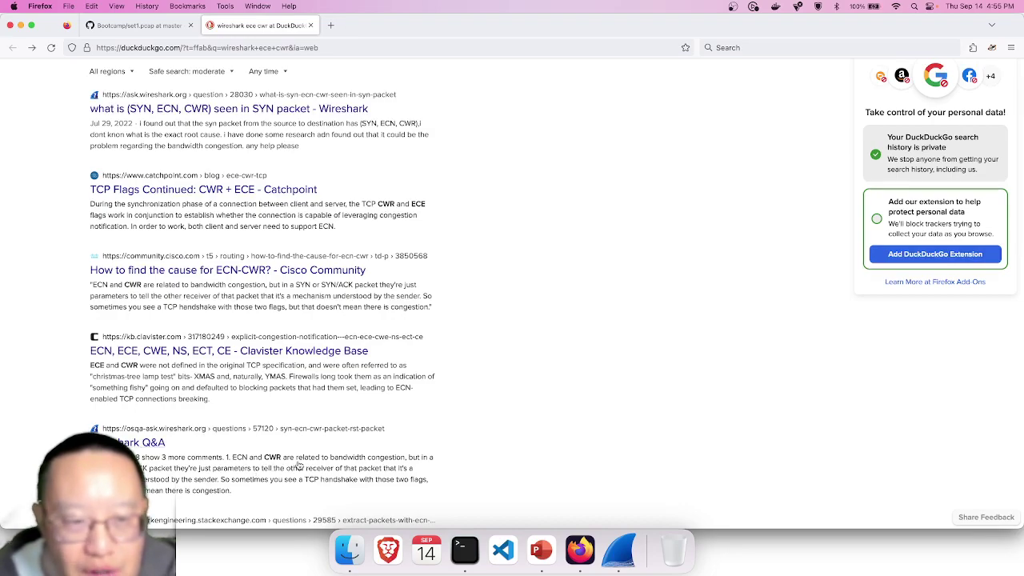
scroll(298, 464, down, 2)
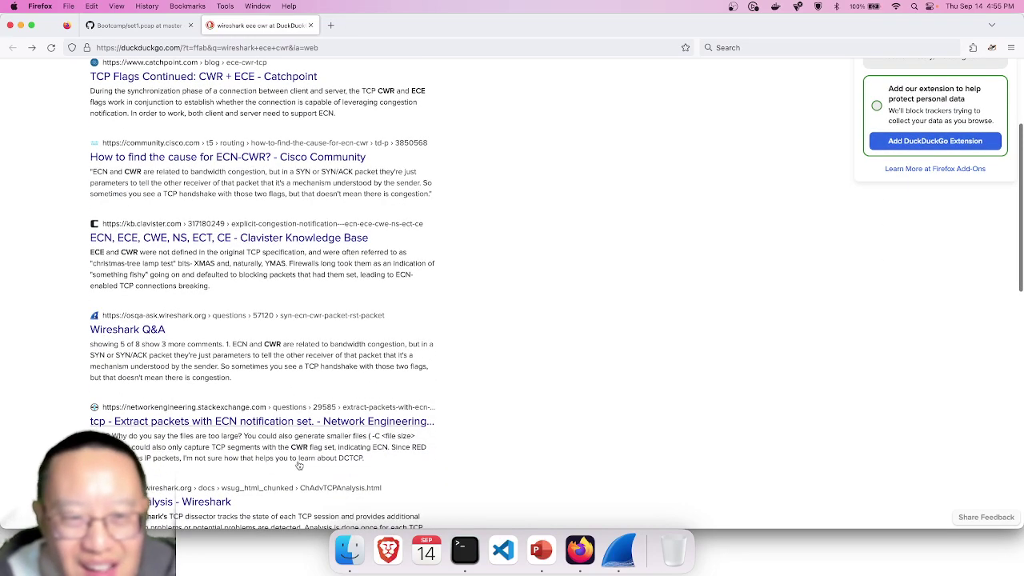
scroll(297, 464, up, 3)
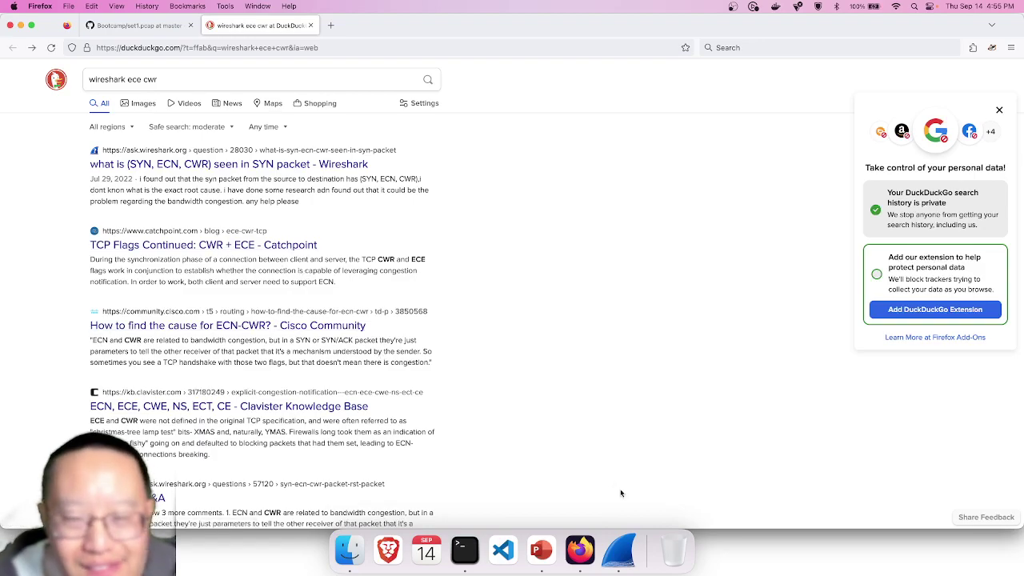
Step: Switch back to Wireshark and examine packet 8 together with packet 7 above it, ending on packet 8
click(626, 551)
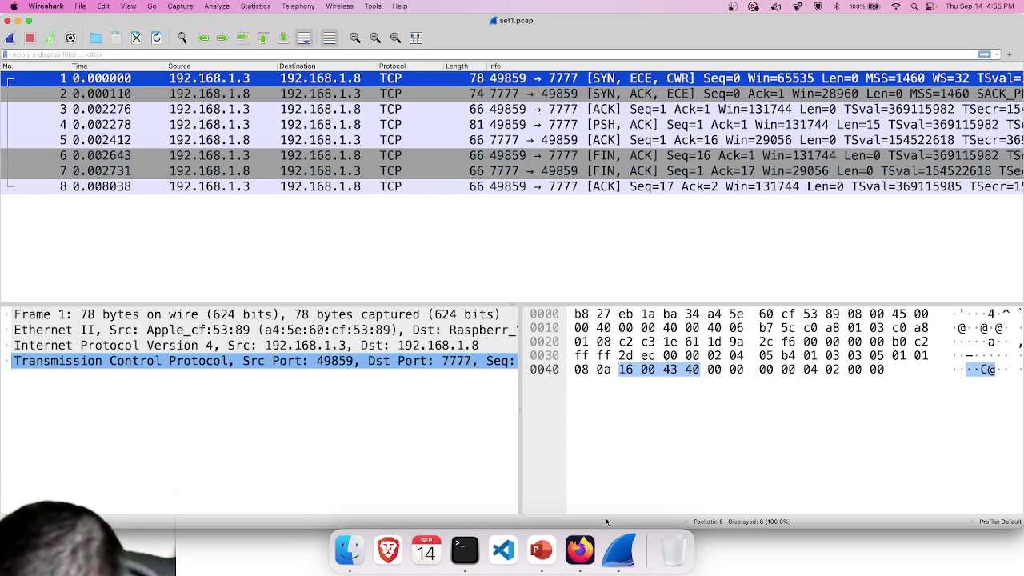
click(628, 191)
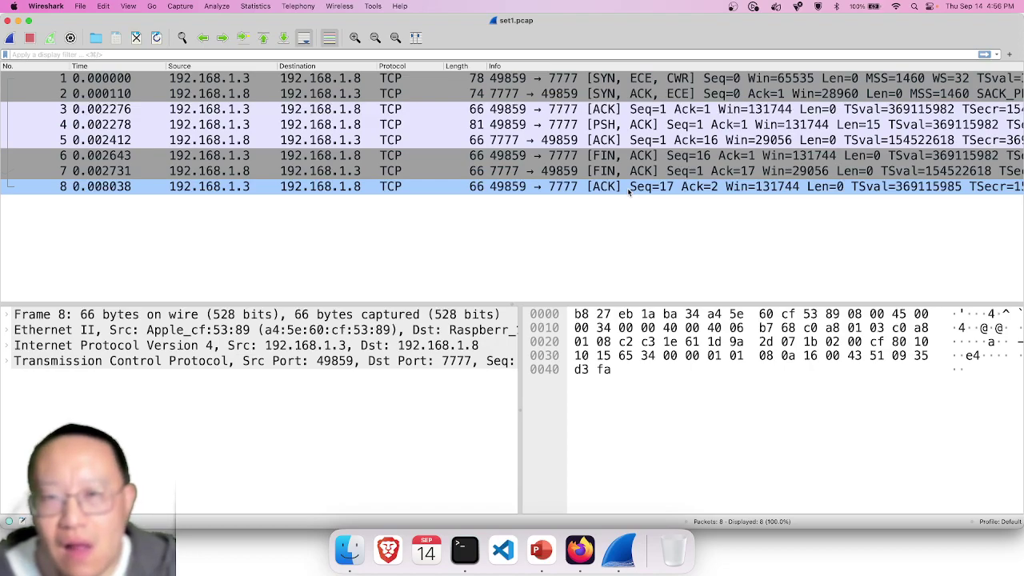
key(Up)
key(Down)
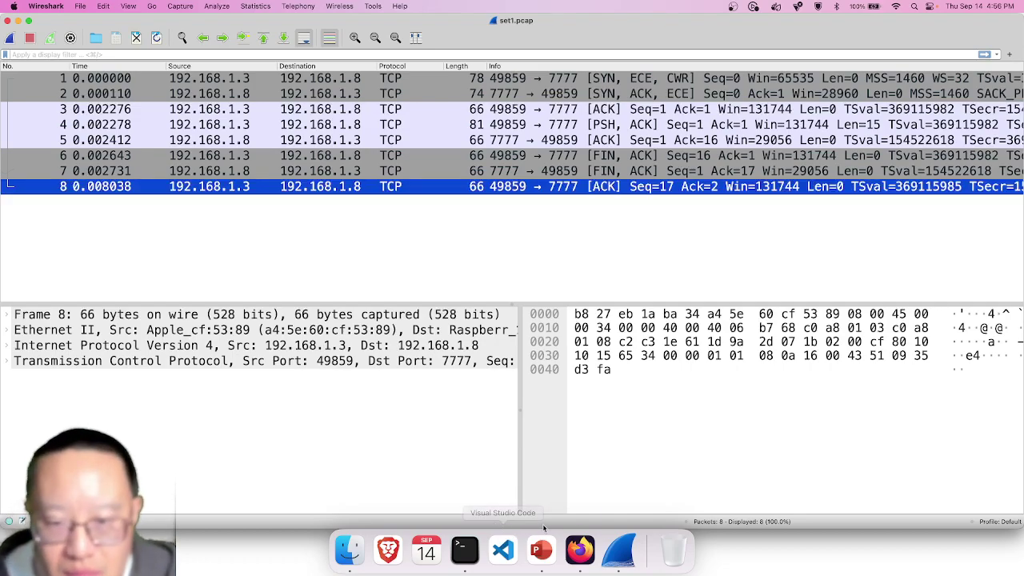
Step: Switch to Firefox and search the web for "why does pcap end with ack"
click(580, 549)
triple_click(247, 79)
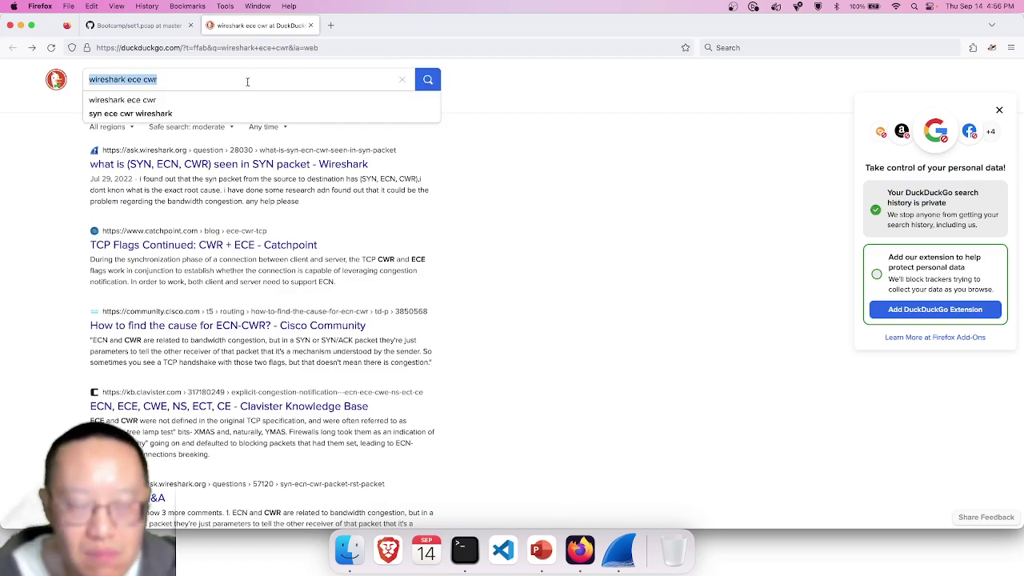
text(why does)
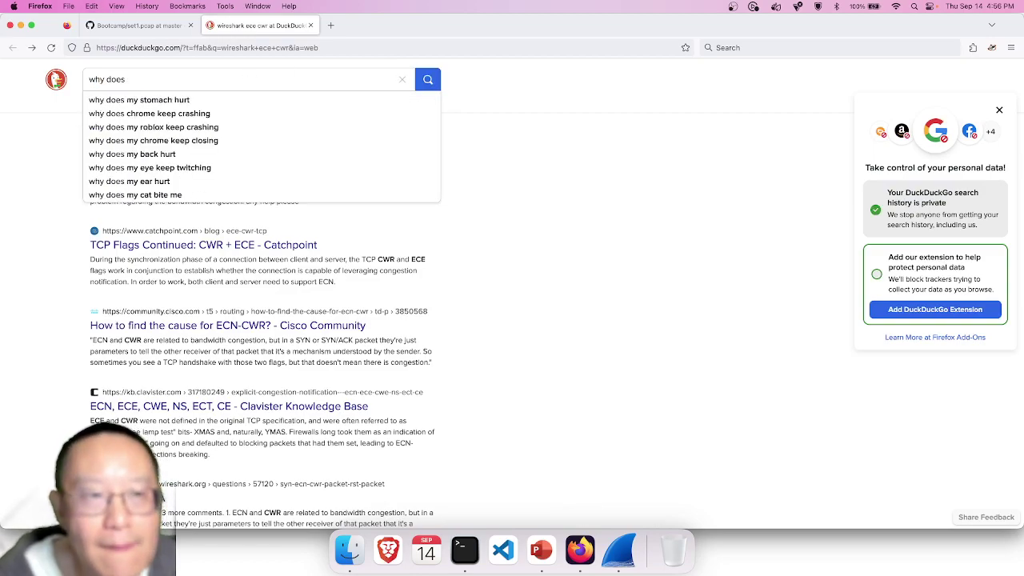
text( pcap)
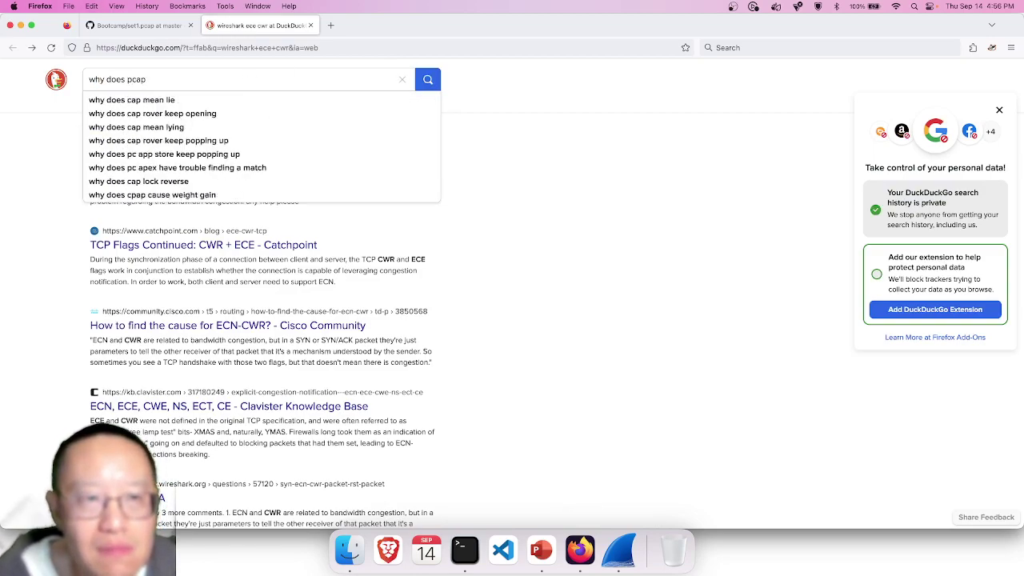
text( end with ack)
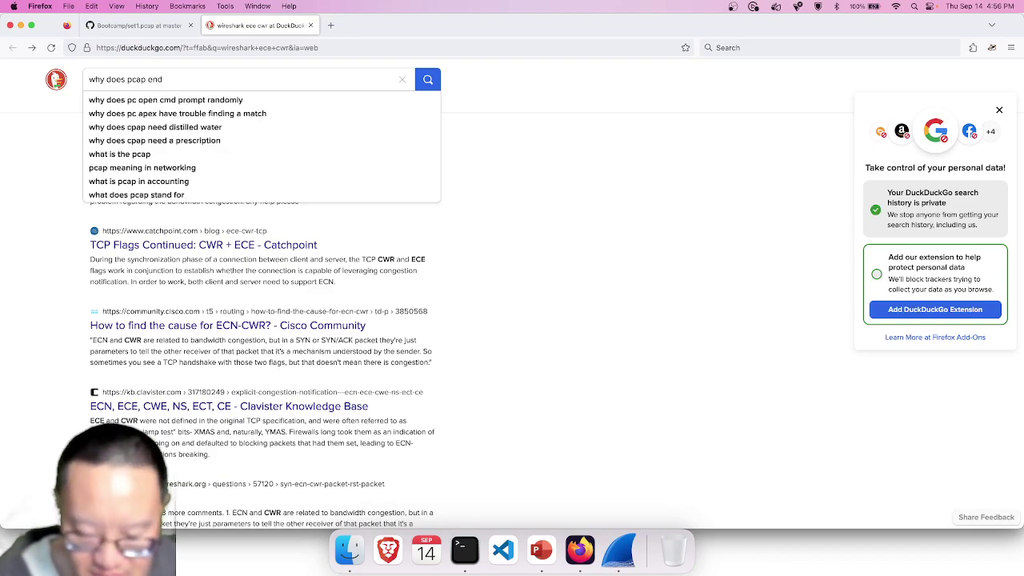
key(Return)
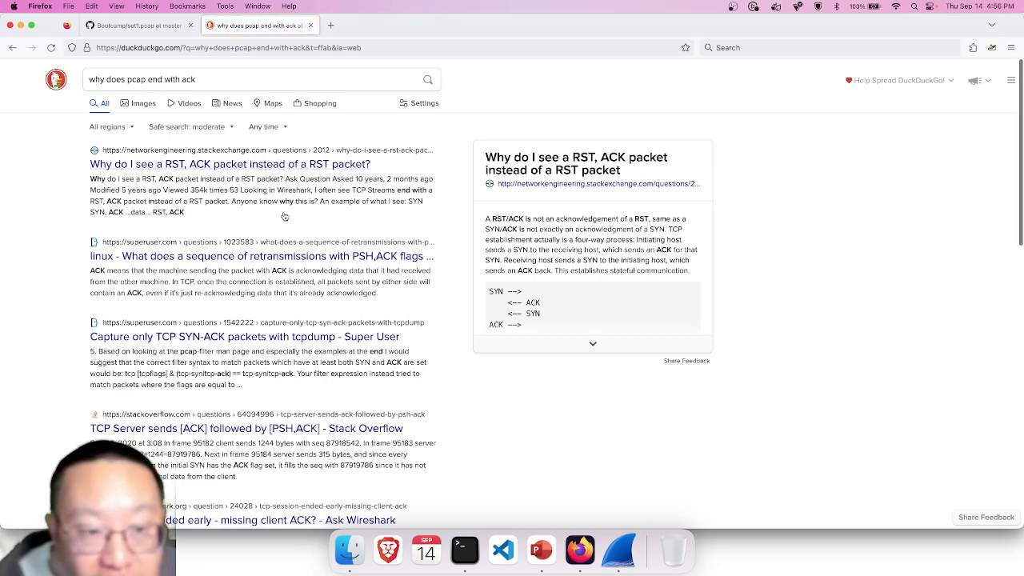
Step: Open the osqa-ask.wireshark.org Q&A result about PSH,ACK in a Wireshark capture and enlarge the page to 133%
scroll(284, 216, down, 5)
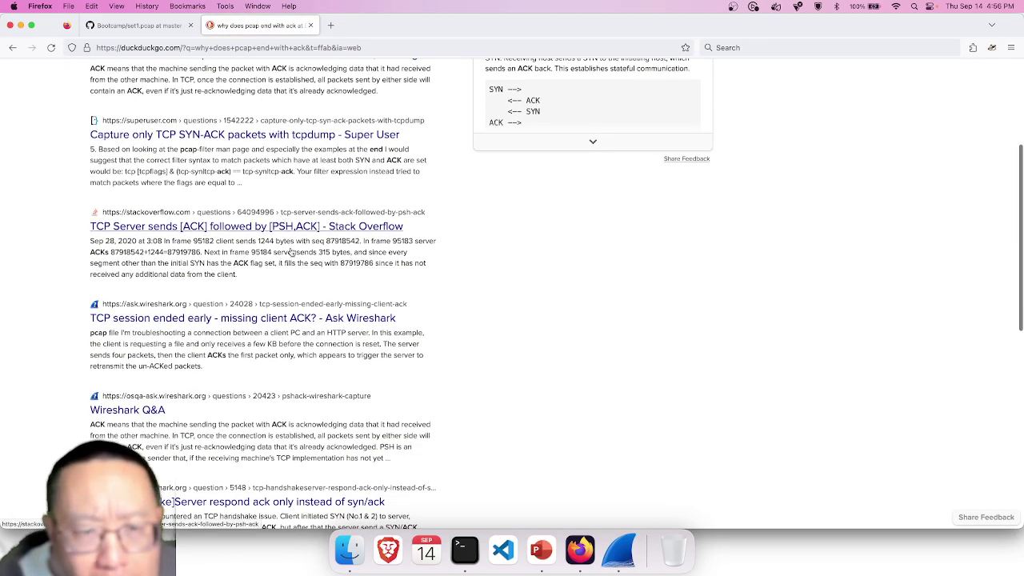
scroll(292, 296, down, 2)
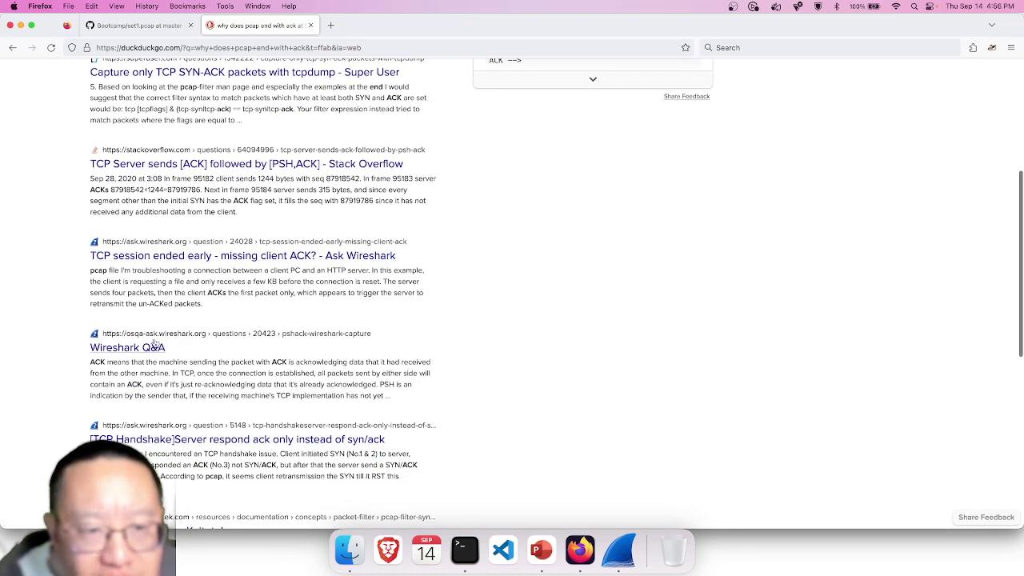
click(134, 345)
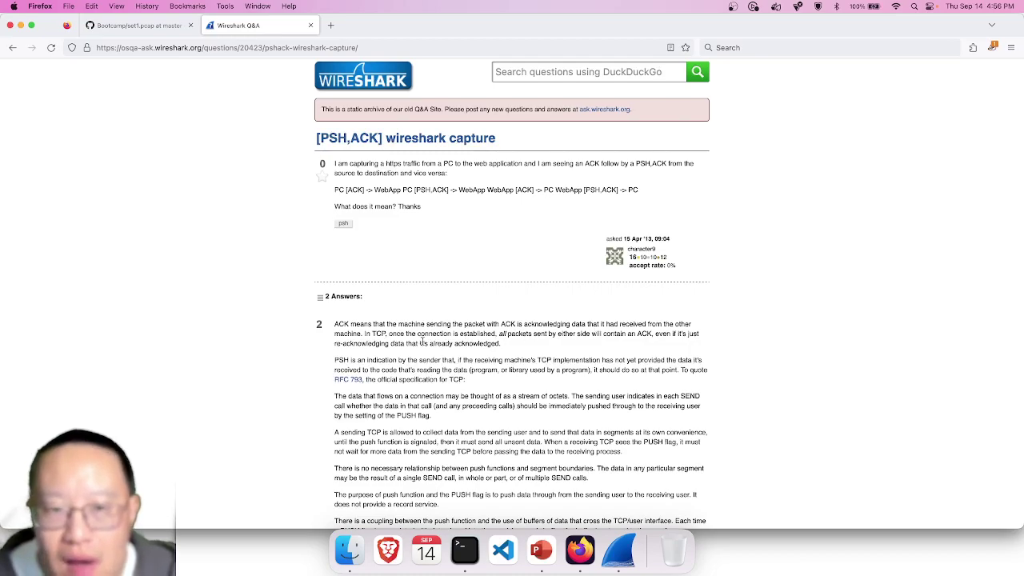
key(super+equal)
key(super+equal)
key(super+equal)
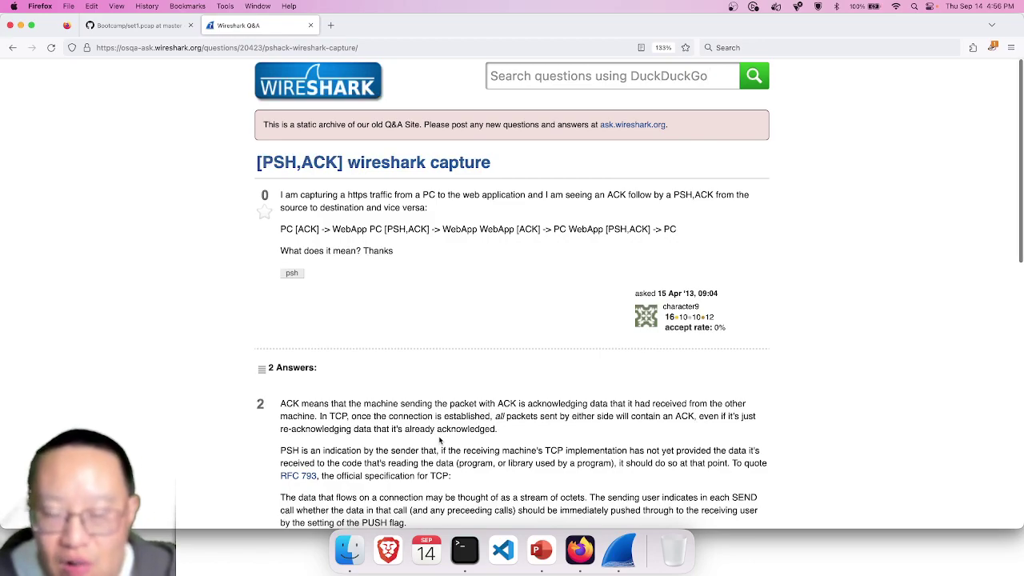
Step: Read the first answer's explanation of the ACK, PSH and RST flags on the Q&A page
scroll(439, 440, down, 3)
scroll(439, 439, down, 1)
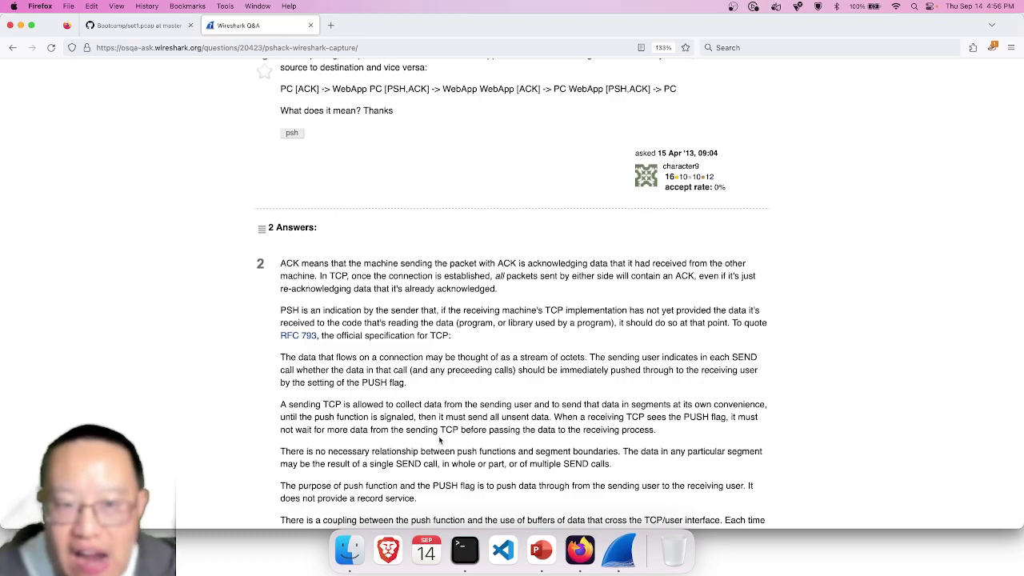
scroll(439, 440, down, 6)
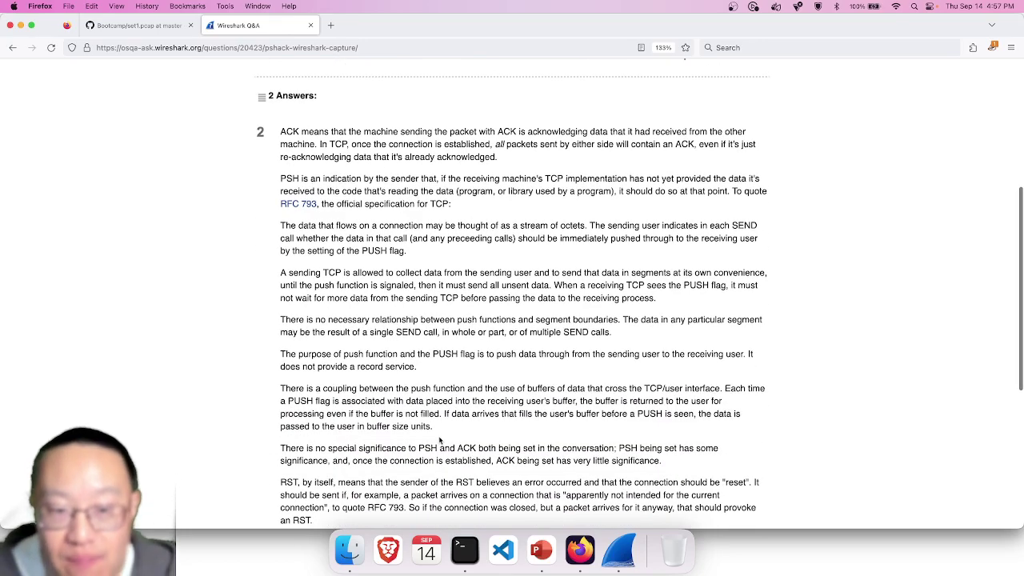
scroll(439, 439, up, 10)
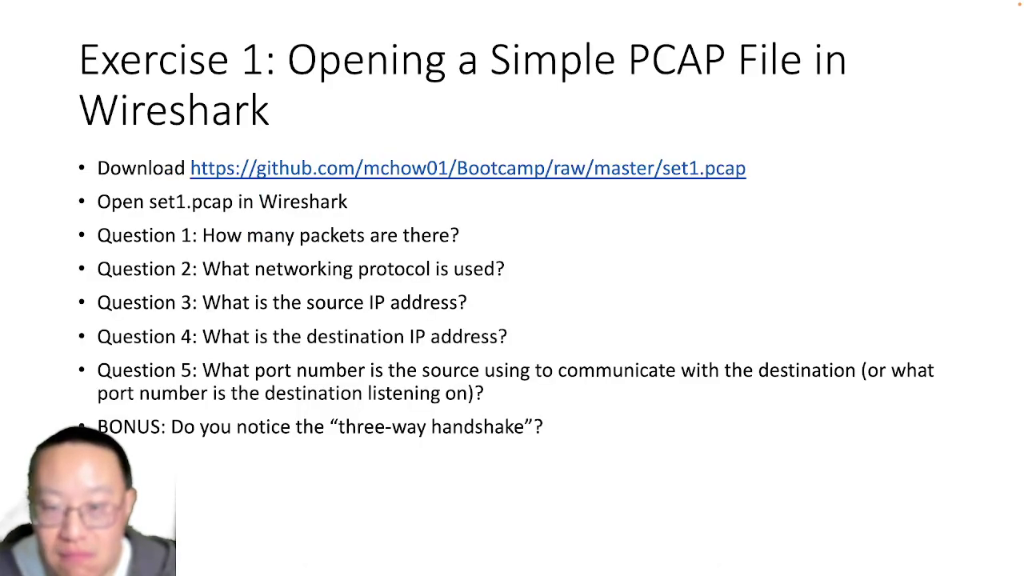
Step: Switch back to Wireshark and compare the first packet with the final ACK packet, ending on packet 8
key(super+Tab)
key(super+Tab)
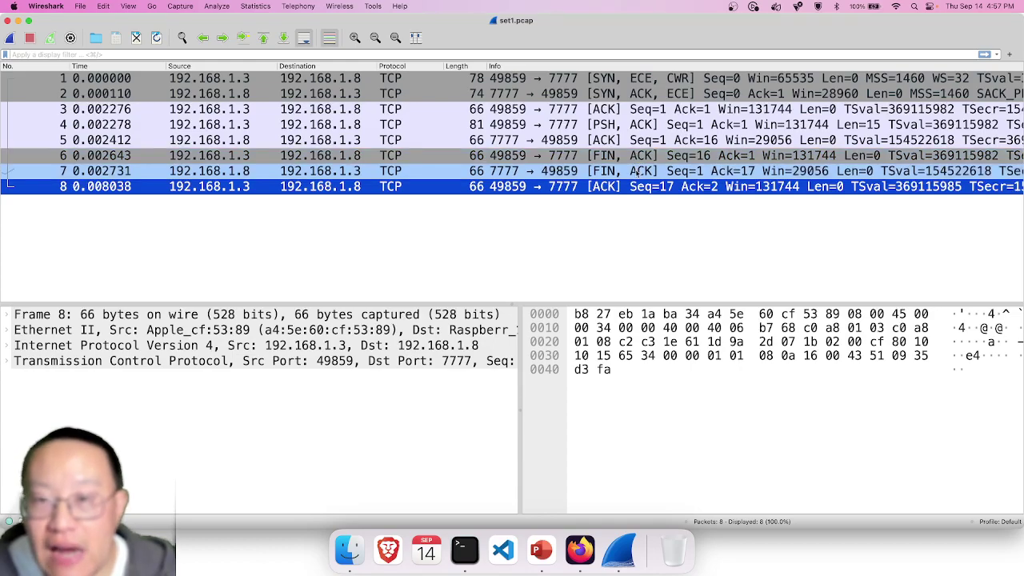
click(632, 78)
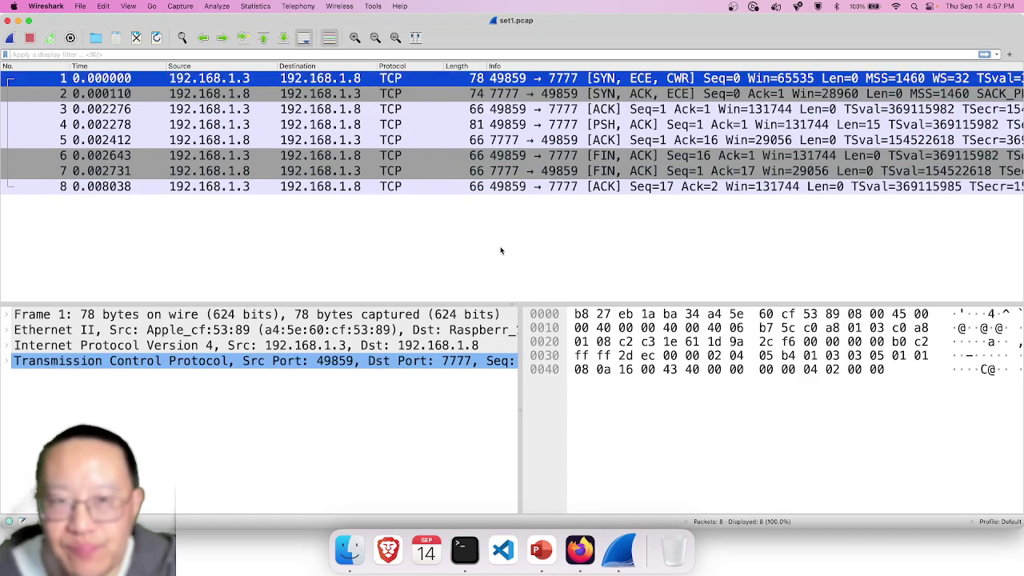
click(516, 78)
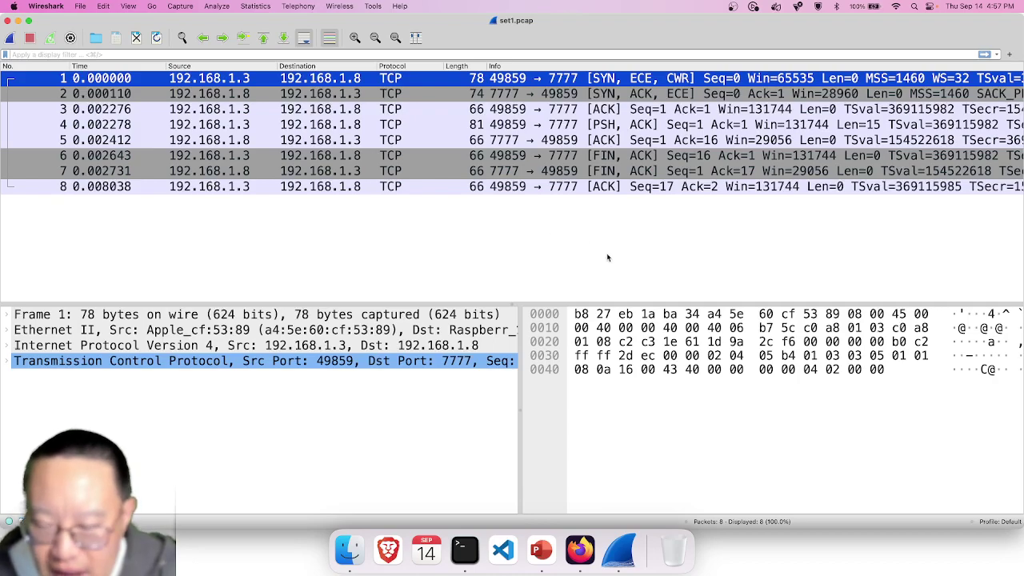
click(623, 187)
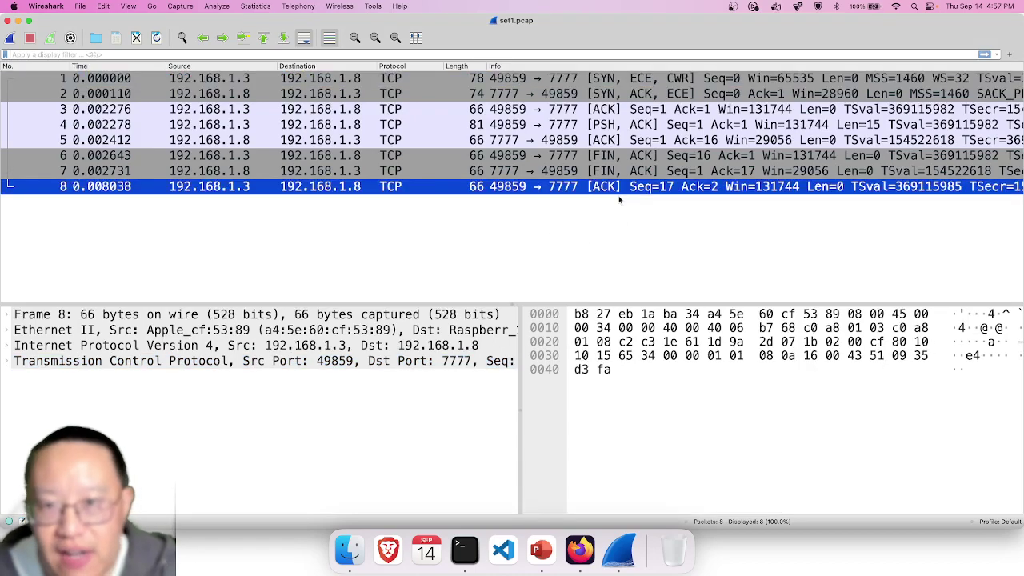
Step: Examine packet 1 and packet 2, comparing the source, destination and SYN flags of the handshake
click(595, 80)
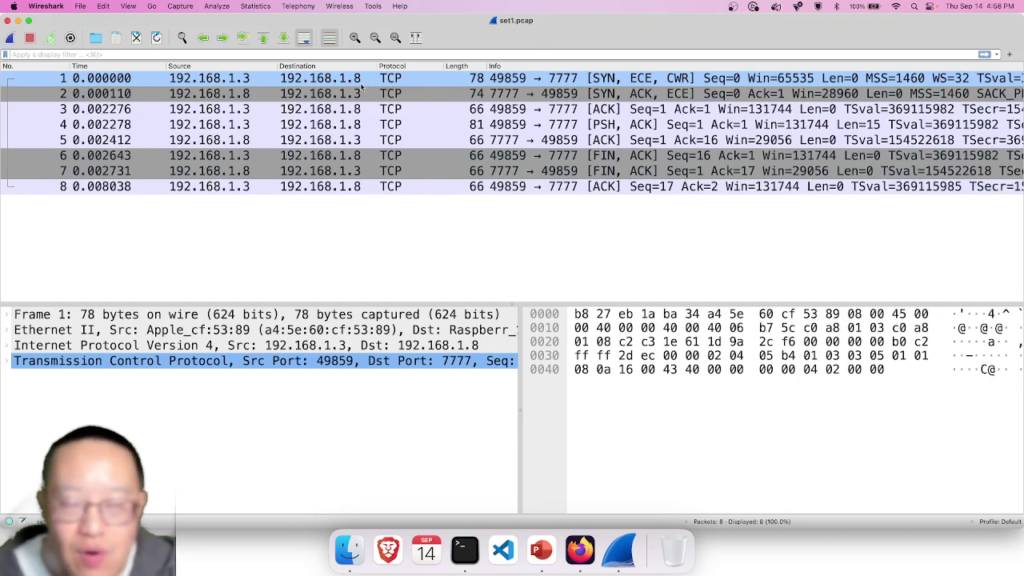
click(244, 98)
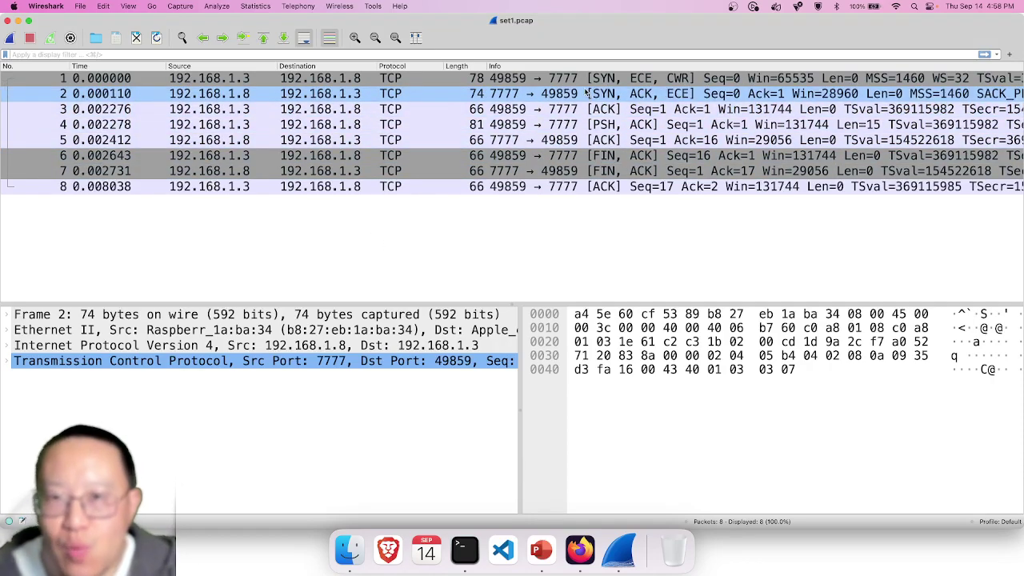
click(320, 96)
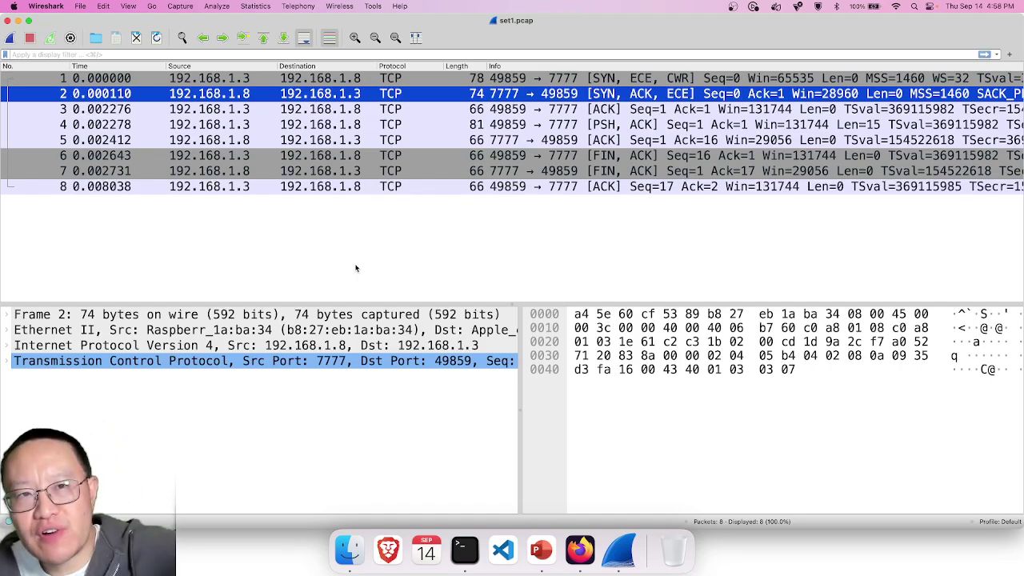
Step: Expand the Ethernet II layer of packet 1 and inspect its destination and source MAC addresses alongside the highlighted bytes
click(356, 79)
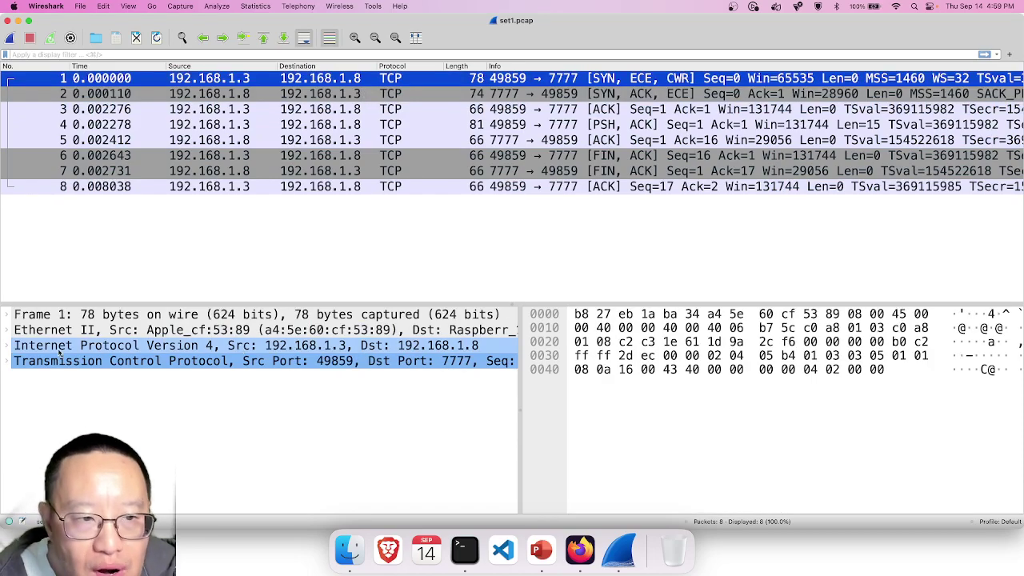
click(5, 333)
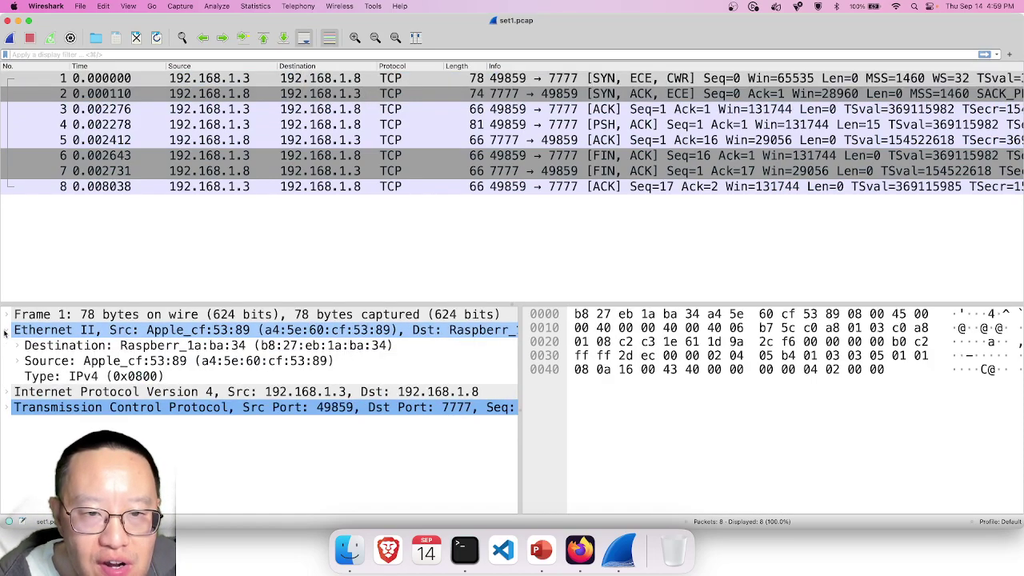
click(94, 346)
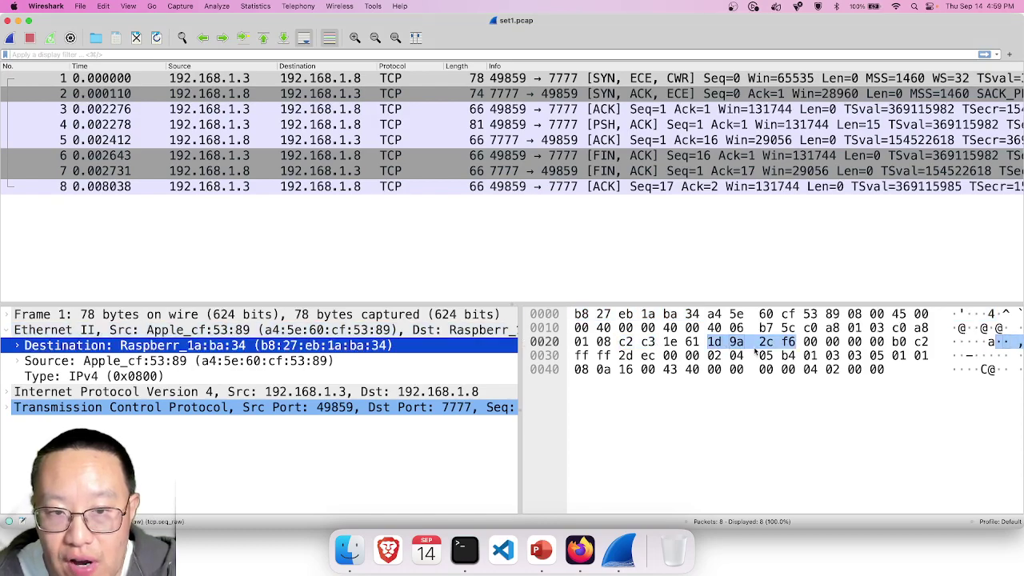
click(176, 360)
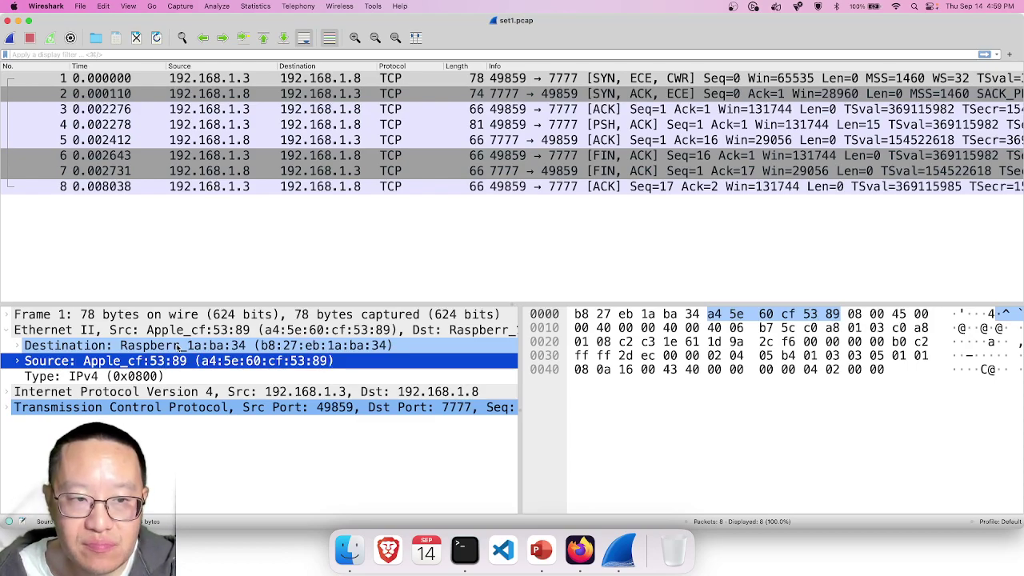
click(179, 346)
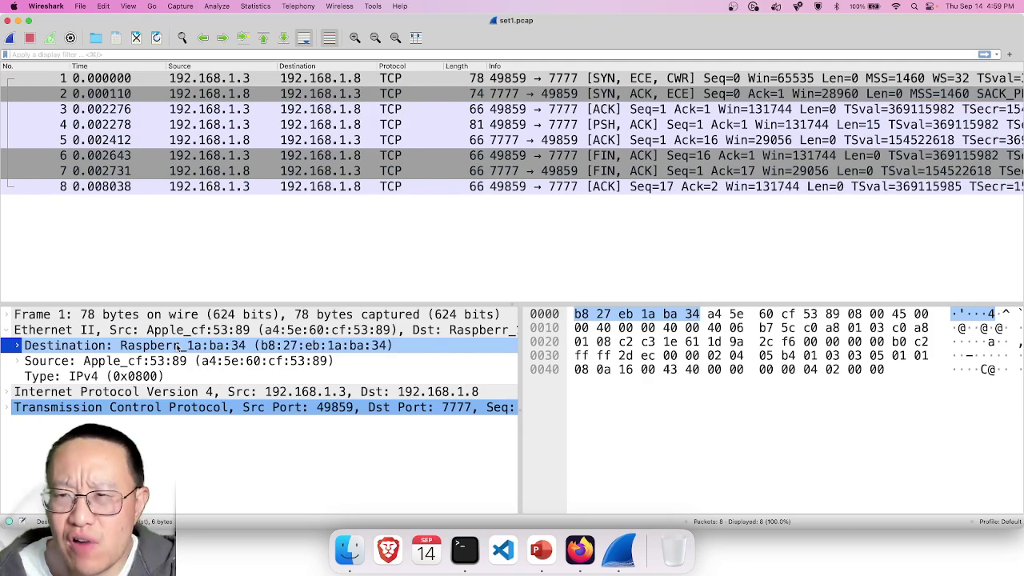
click(176, 361)
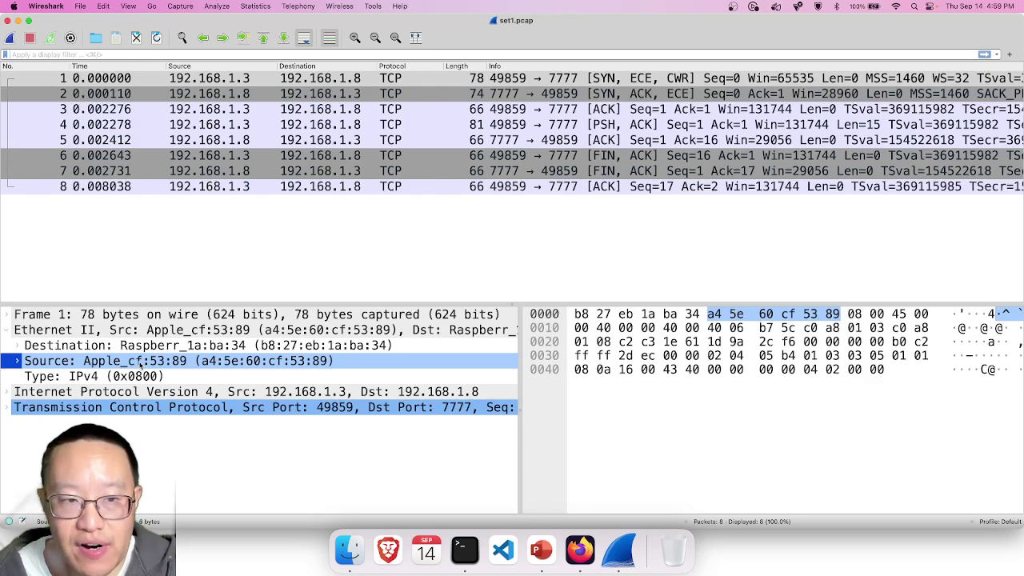
click(152, 358)
click(156, 350)
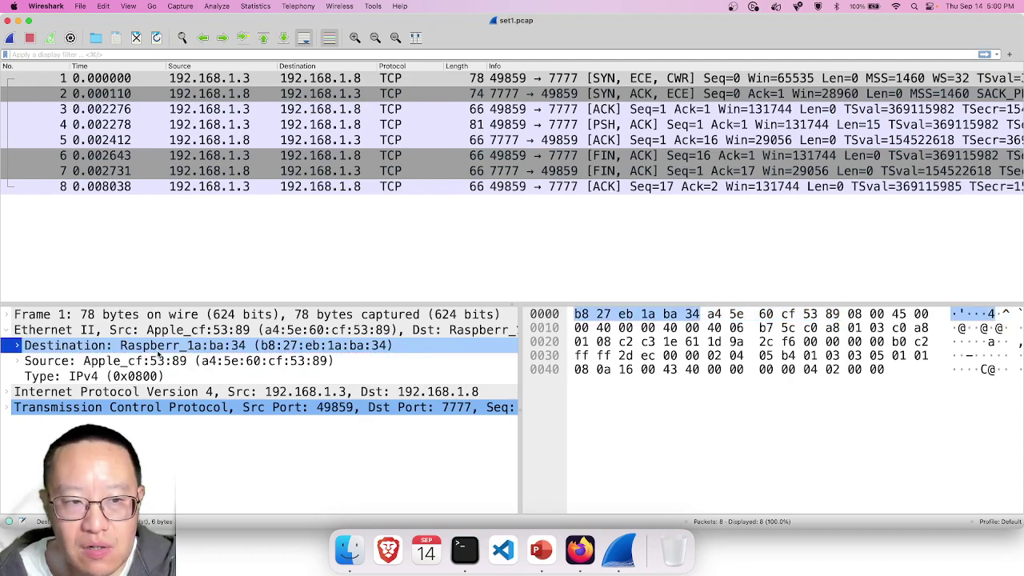
click(156, 352)
Step: Expand the Internet Protocol Version 4 layer of packet 1 and inspect the Version, Header Length and Differentiated Services fields
click(140, 395)
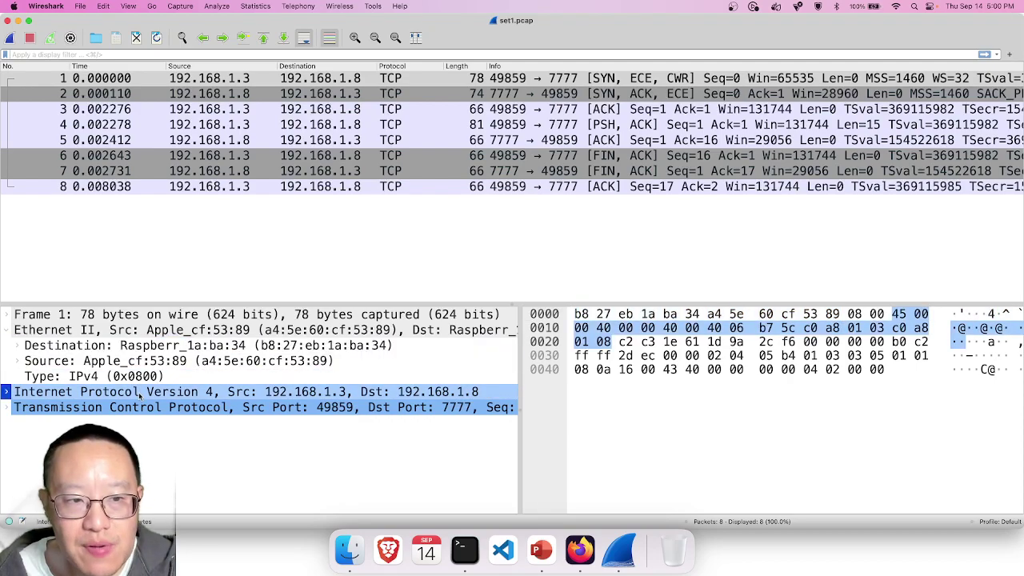
click(8, 391)
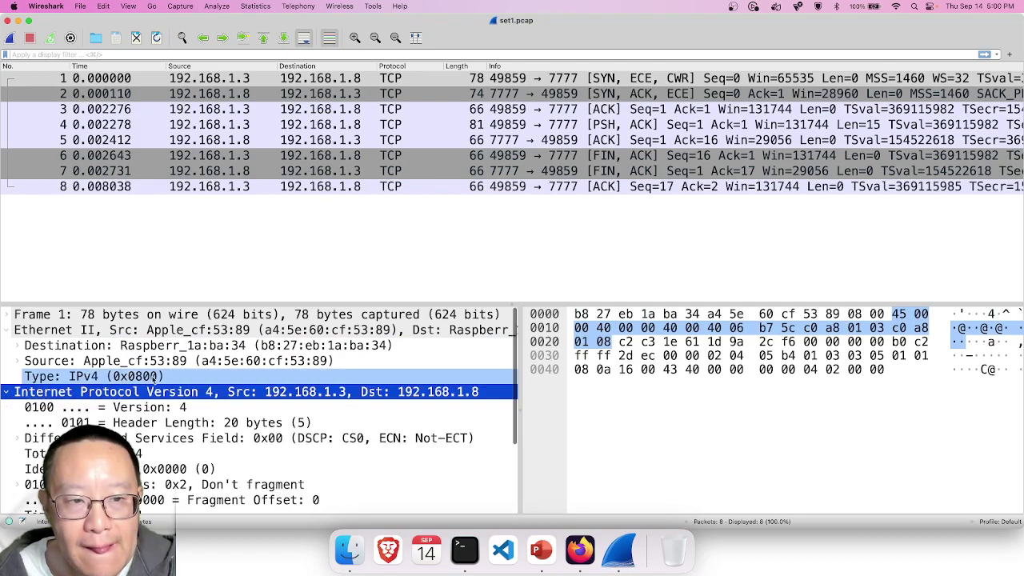
scroll(152, 379, down, 3)
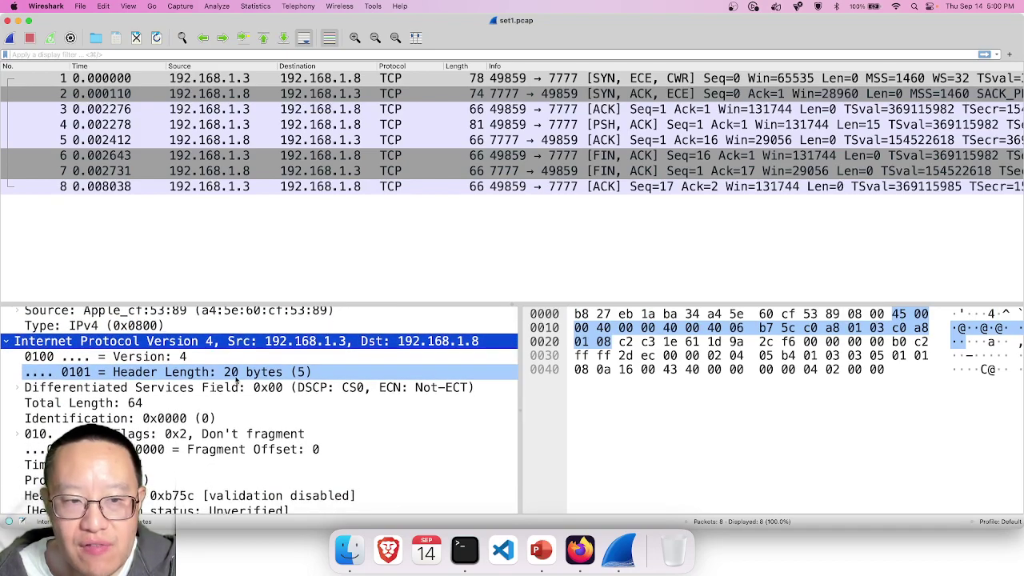
scroll(248, 392, down, 1)
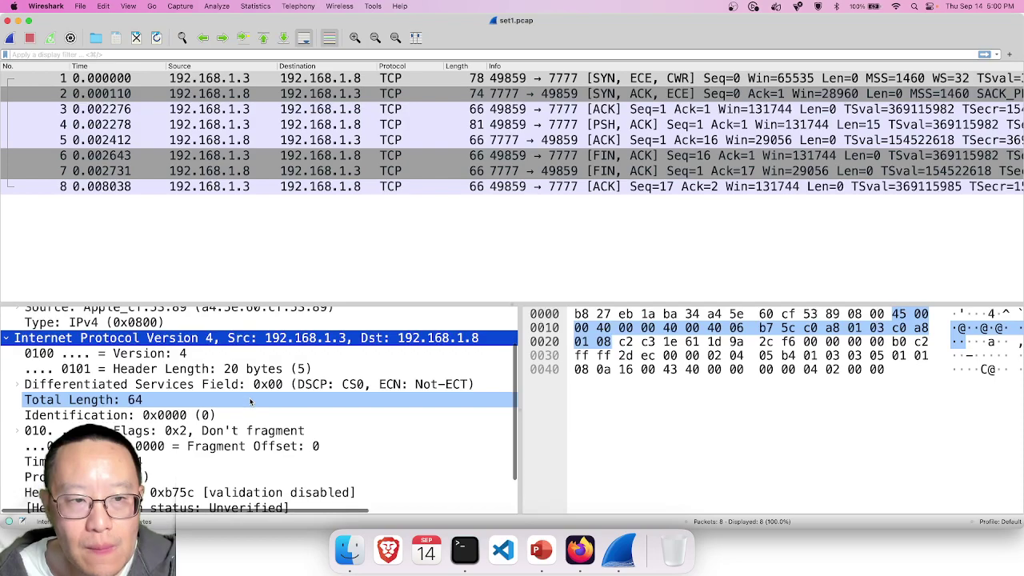
click(240, 354)
click(232, 369)
click(231, 384)
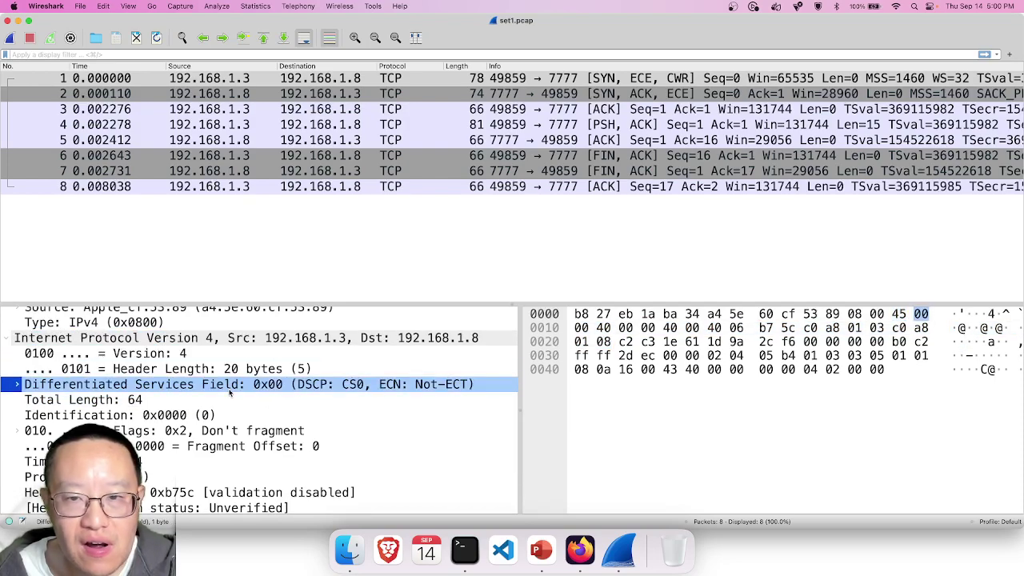
Step: Inspect the Total Length, Identification, Flags, Fragment Offset and Time to Live fields in packet 1's IPv4 header
click(231, 399)
click(222, 415)
click(222, 446)
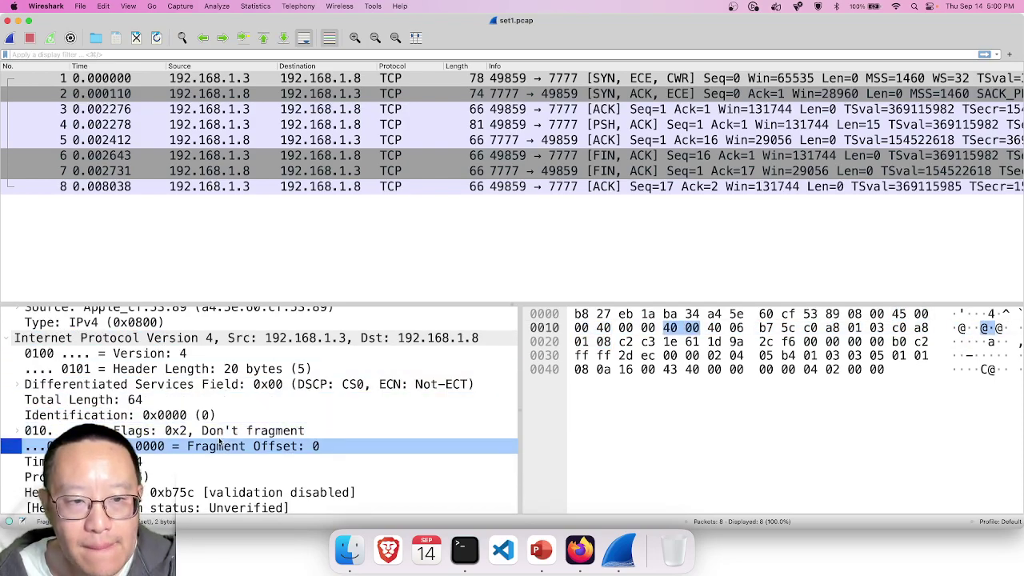
click(222, 430)
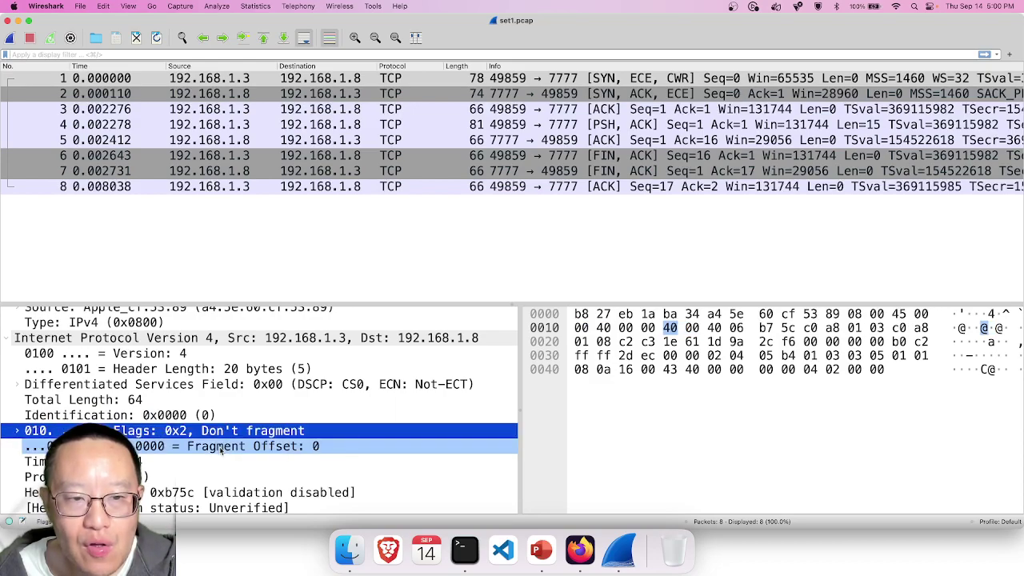
click(221, 448)
scroll(221, 450, down, 1)
click(220, 449)
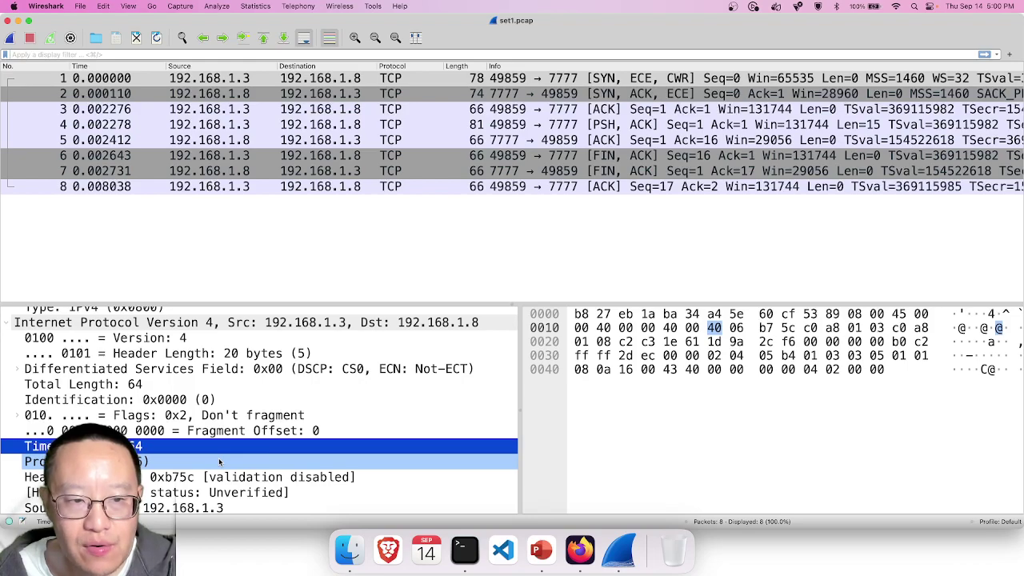
Step: Inspect the Protocol, Source Address and Destination Address fields in packet 1's IPv4 header alongside their highlighted bytes
click(218, 458)
scroll(216, 464, down, 2)
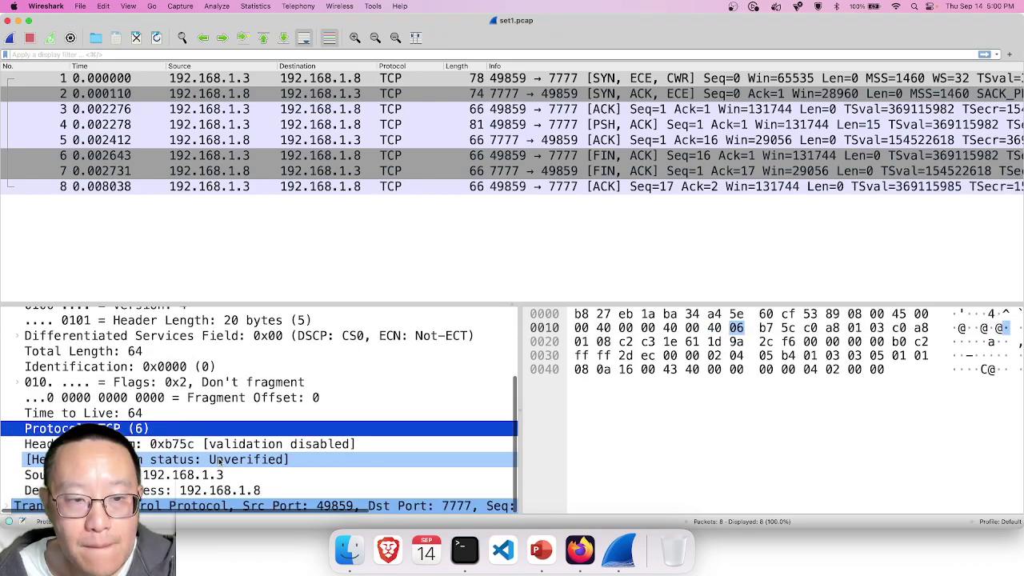
click(212, 474)
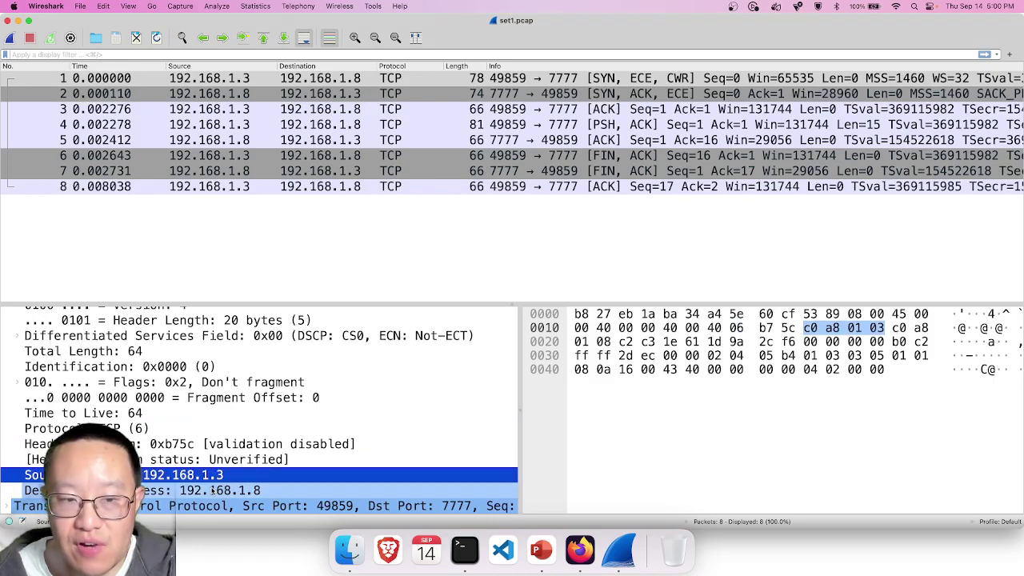
click(212, 490)
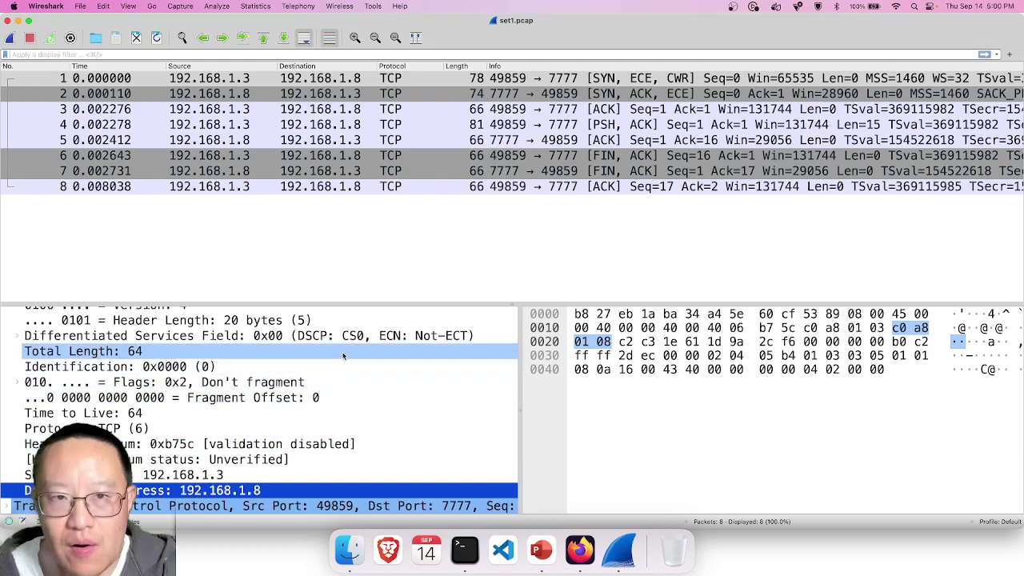
Step: Compare packet 1's Ethernet MAC addresses with its IPv4 source and destination addresses, ending on the whole IPv4 layer
scroll(344, 356, up, 5)
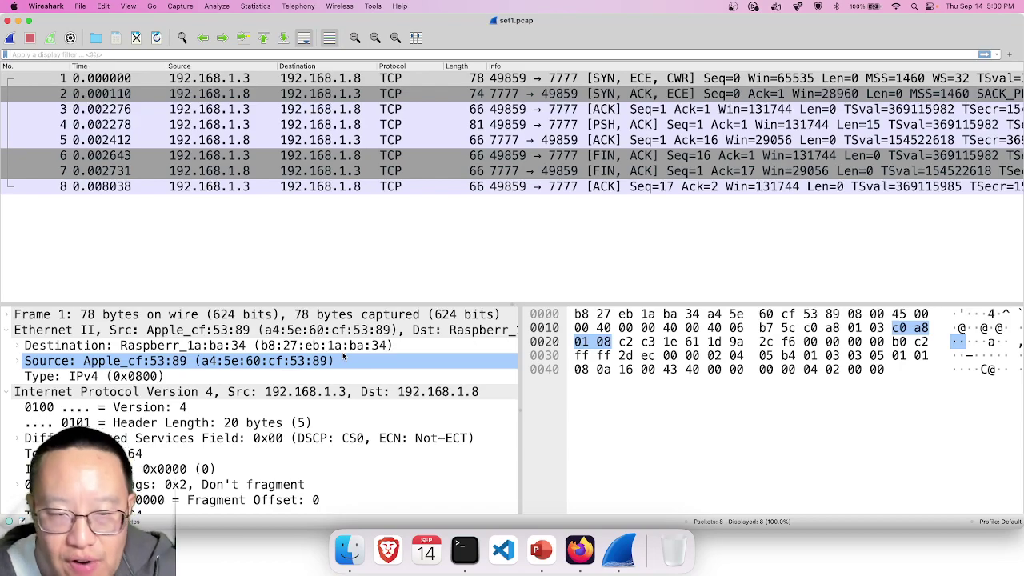
click(344, 348)
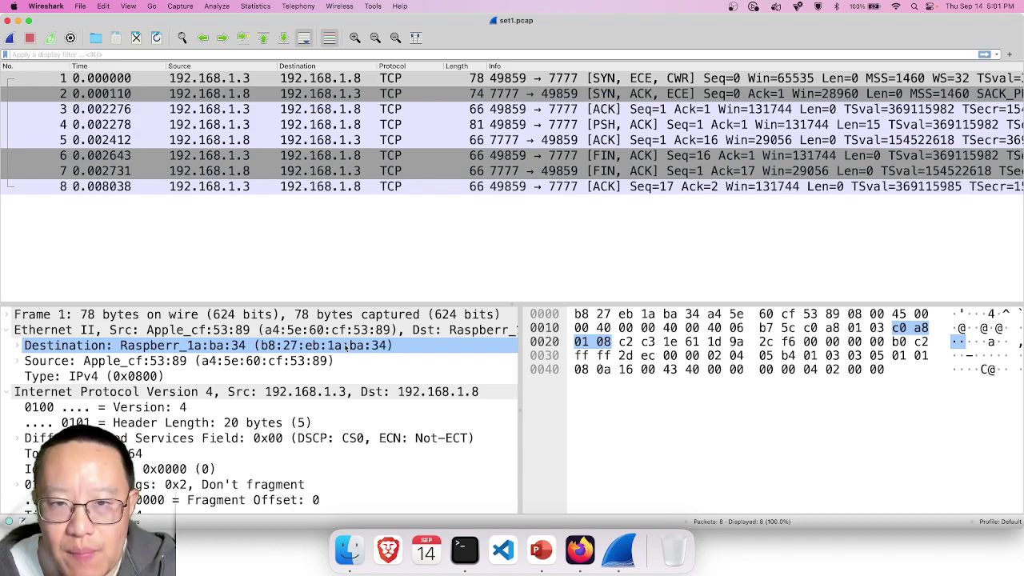
click(240, 422)
scroll(240, 416, down, 3)
click(240, 412)
click(254, 490)
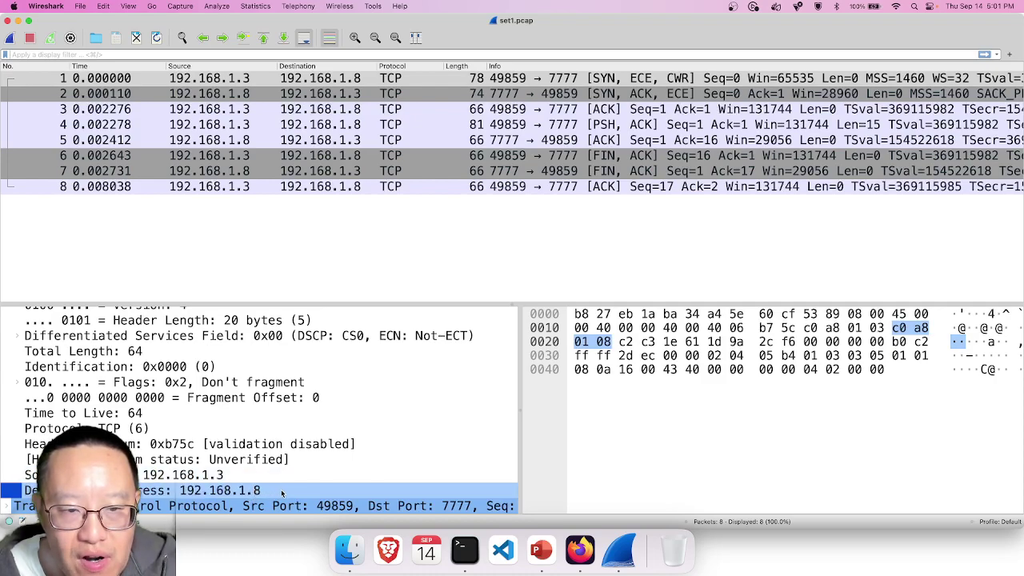
click(256, 474)
scroll(200, 432, up, 5)
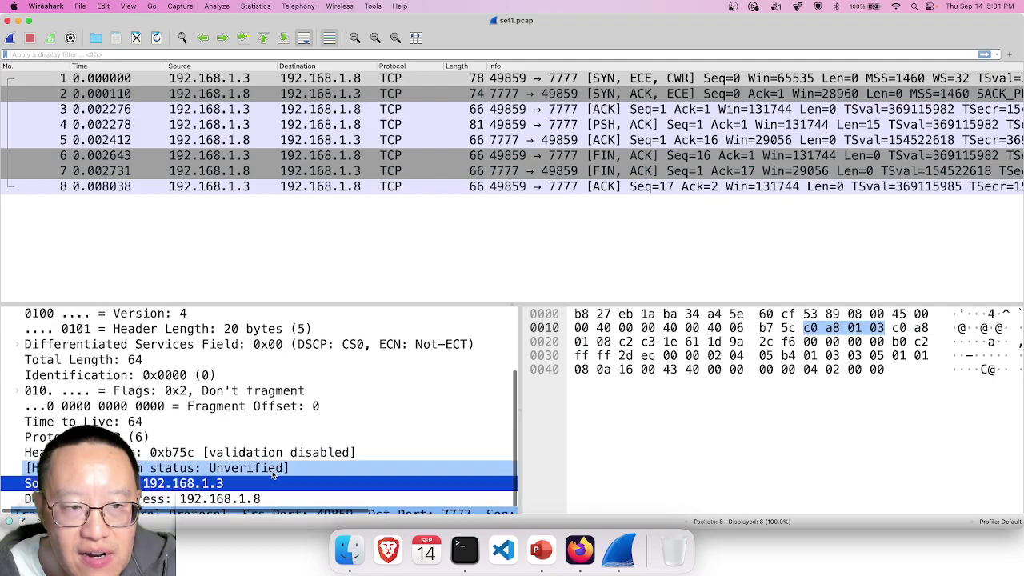
click(183, 393)
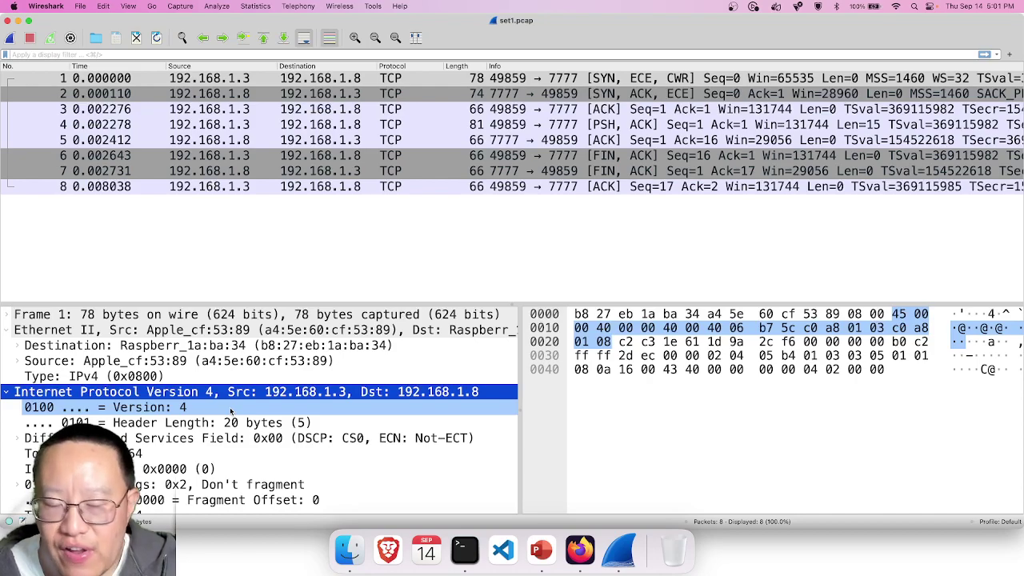
Step: Expand the Transmission Control Protocol layer of packet 1 and inspect its Source Port and Destination Port
scroll(228, 431, down, 5)
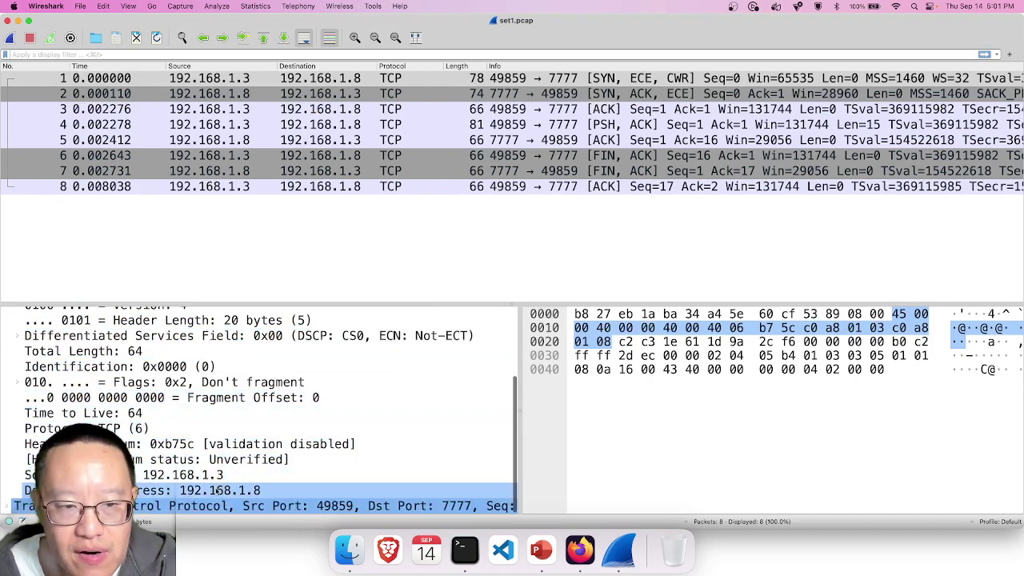
click(216, 507)
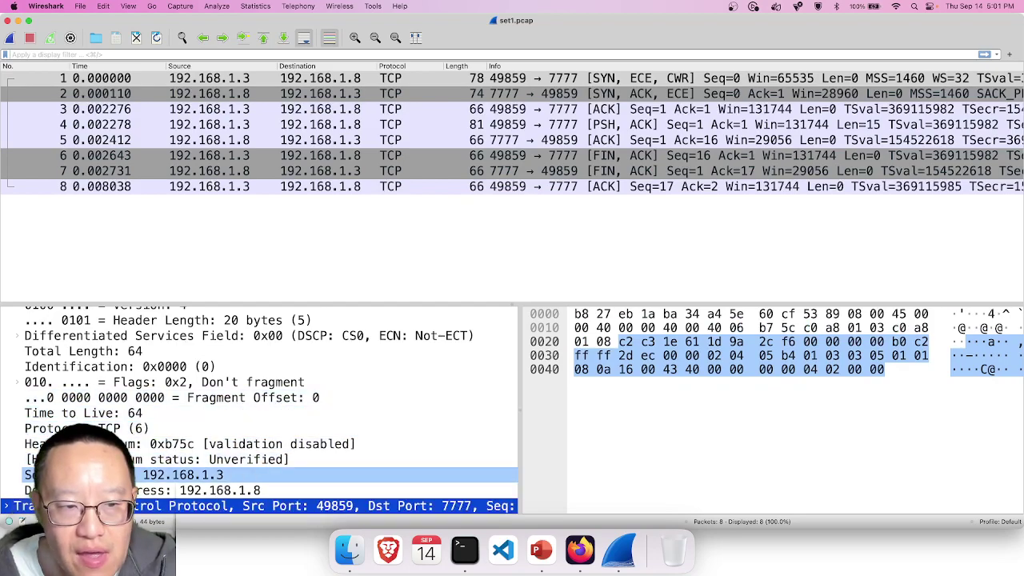
click(6, 505)
scroll(138, 429, up, 3)
scroll(139, 430, up, 2)
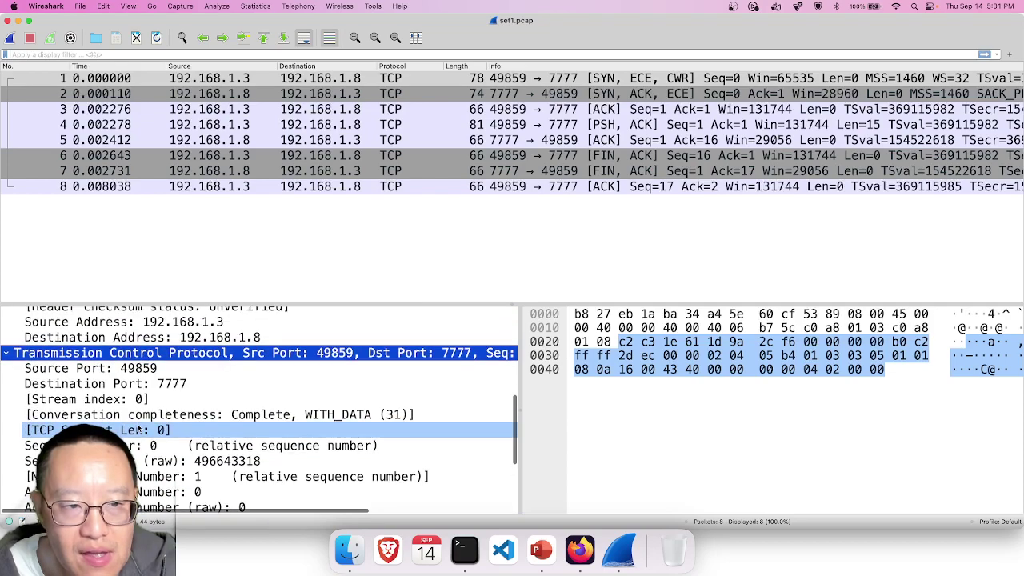
click(184, 357)
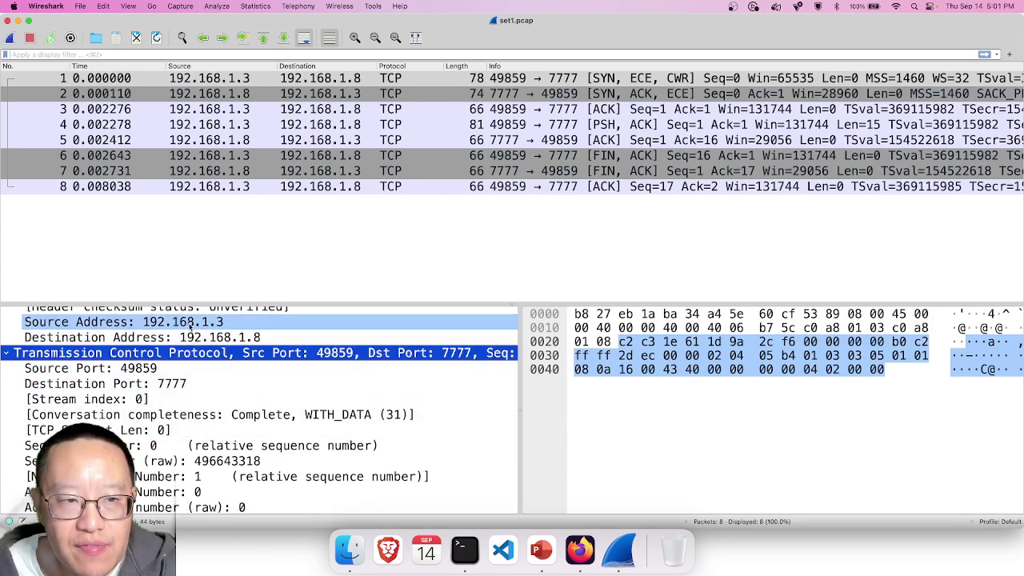
click(170, 384)
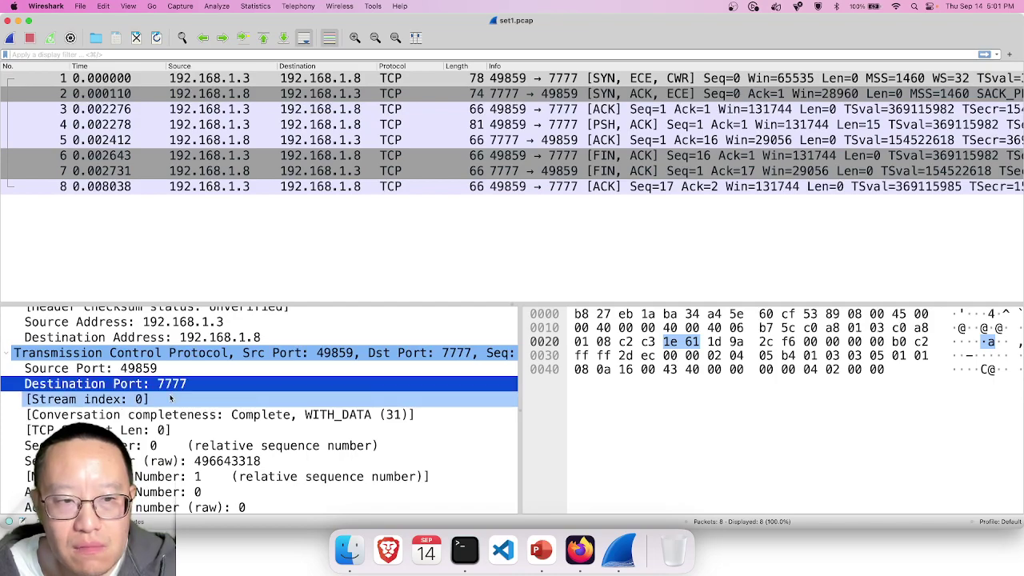
Step: Walk through packet 1's TCP header fields from Stream index past the sequence and acknowledgment numbers to Flags
click(171, 398)
key(Down)
key(Down)
key(Down)
key(Down)
key(Down)
key(Down)
key(Down)
key(Down)
key(Down)
key(Down)
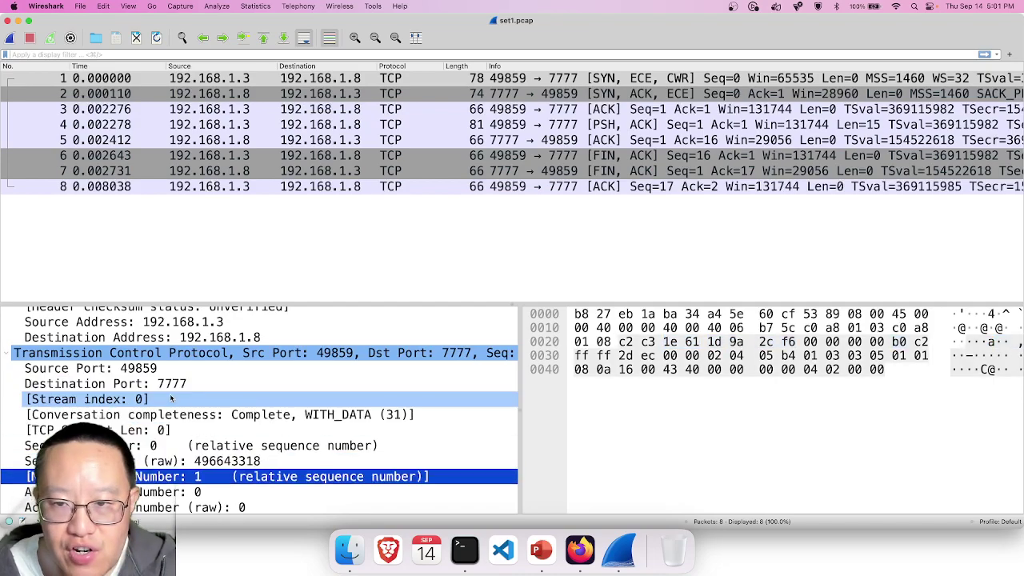
key(Up)
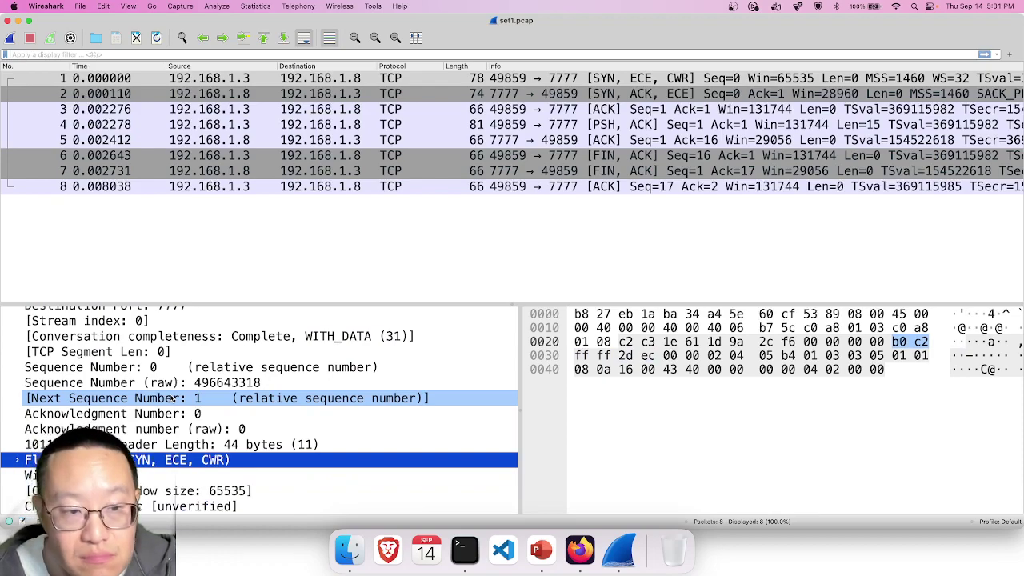
Step: Examine packet 1's TCP fields below Flags, including Window, Checksum, Urgent Pointer and Options, and return to Flags
key(Down)
key(Down)
key(Down)
key(Down)
key(Down)
key(Down)
key(Up)
key(Down)
key(Up)
key(Down)
key(Down)
key(Up)
key(Up)
key(Up)
key(Up)
key(Up)
key(Up)
key(Up)
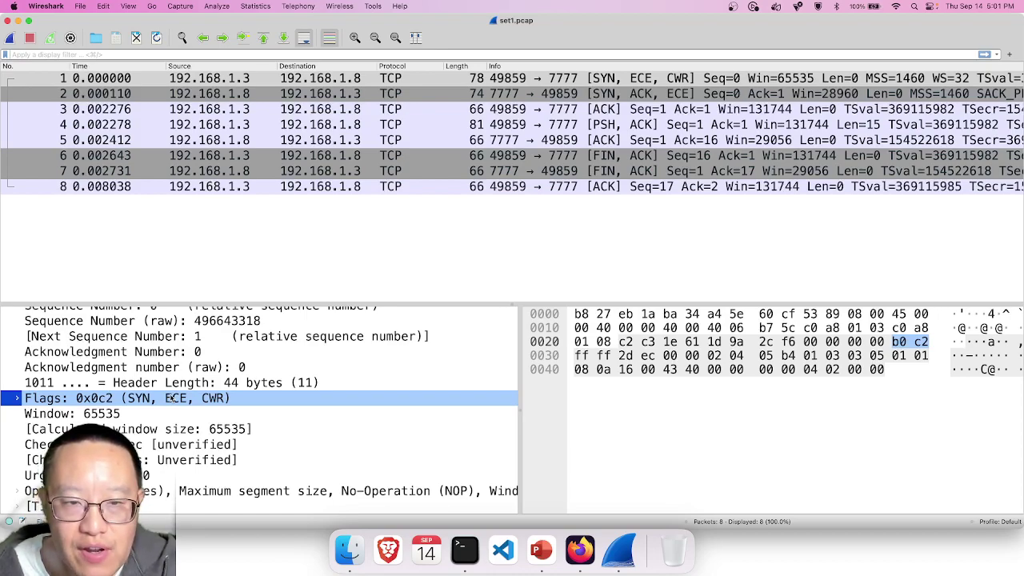
Step: Move back up through packet 1's TCP fields from Flags to the Destination Port and examine its bytes
key(Up)
key(Up)
key(Up)
key(Up)
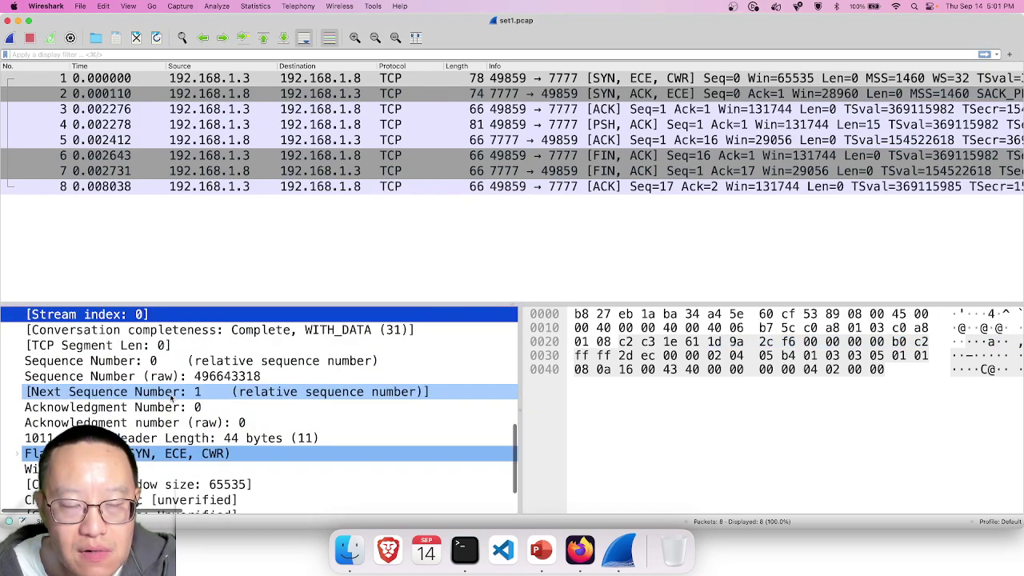
key(Up)
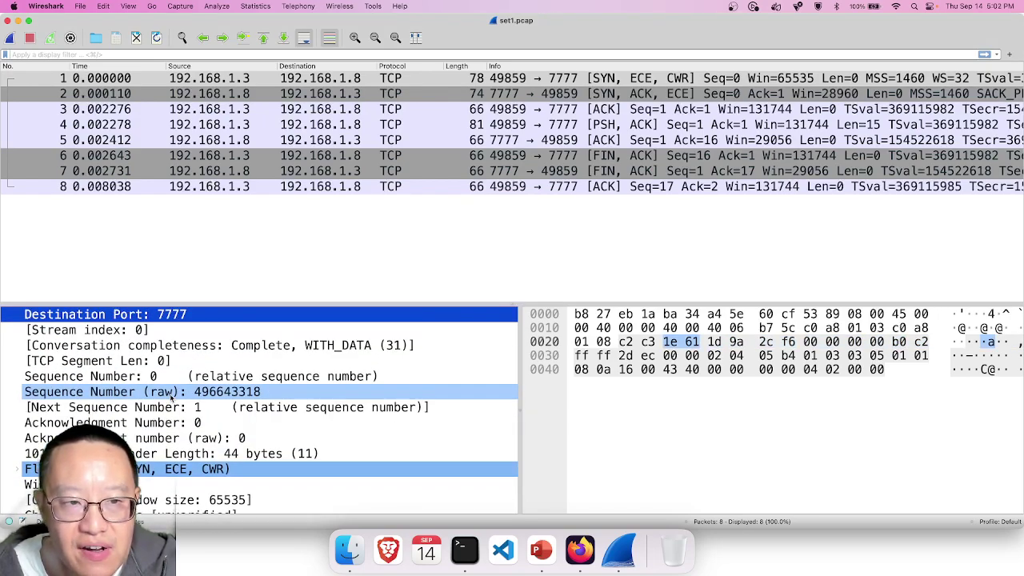
key(Up)
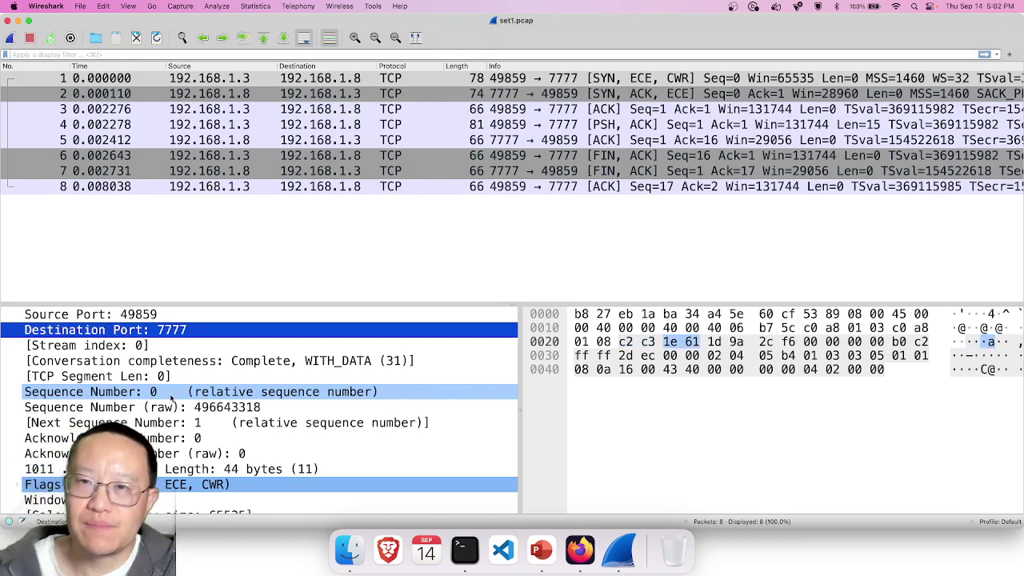
Step: Review packet 1's Ethernet source and destination MAC addresses, the destination's first three bytes, and the IPv4 layer
scroll(170, 398, up, 5)
click(170, 362)
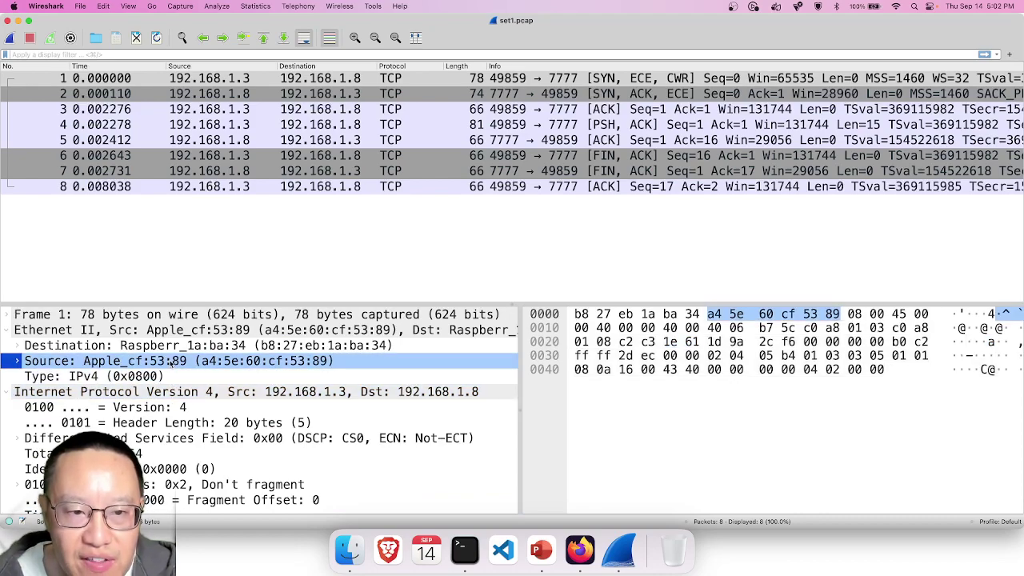
click(172, 350)
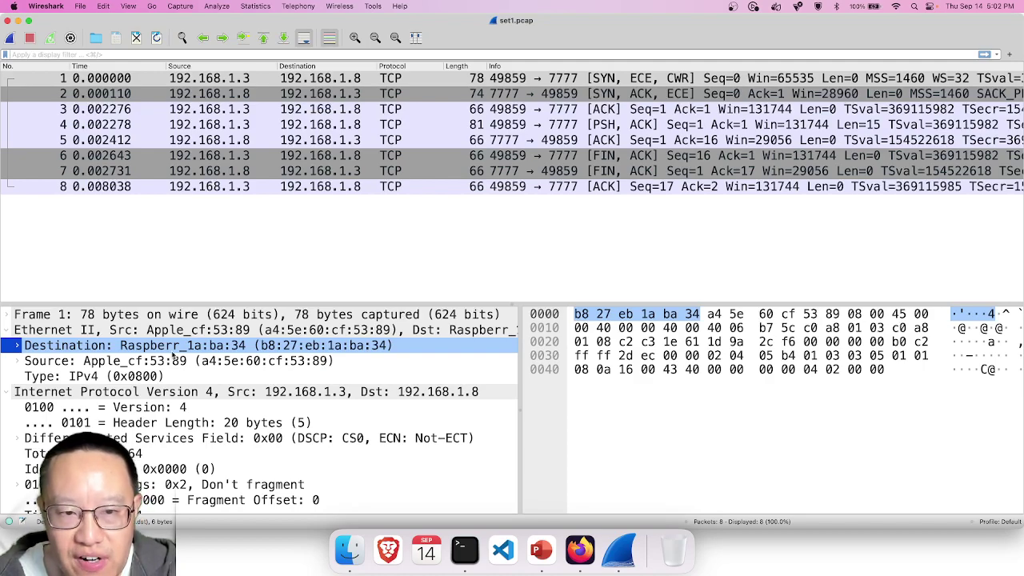
click(172, 354)
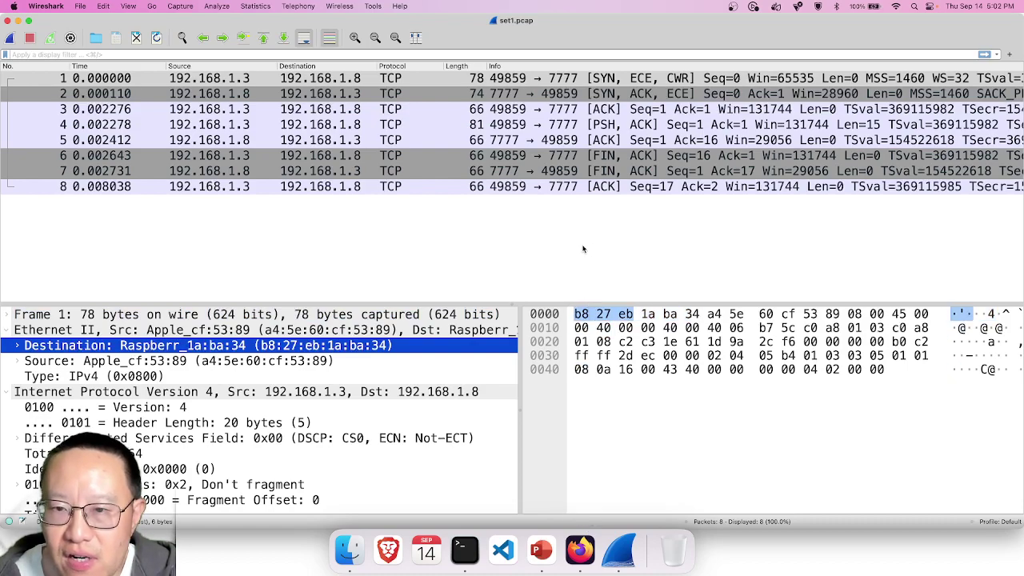
click(381, 391)
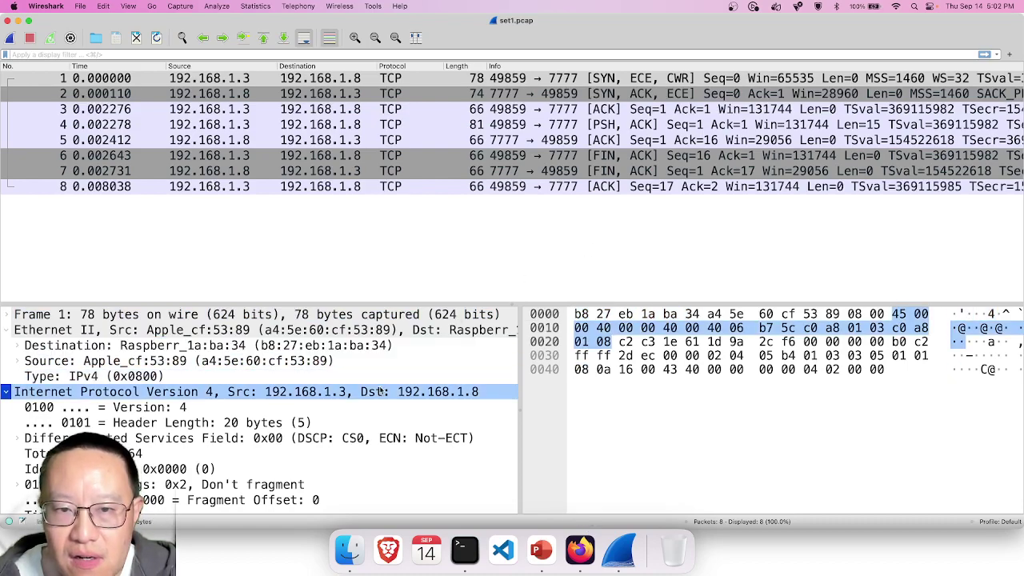
Step: Step through packets 1 to 8 in the packet list, comparing their header details, and return to packet 1
click(560, 78)
key(Down)
scroll(560, 77, left, 2)
key(Up)
key(Down)
key(Down)
key(Down)
key(Down)
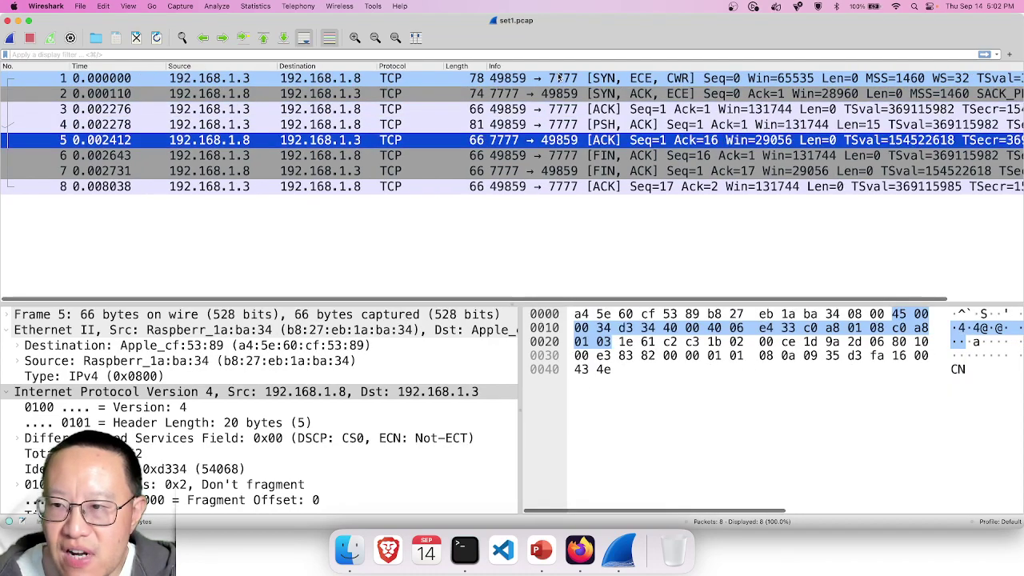
key(Down)
key(Down)
key(Down)
key(Up)
key(Up)
key(Up)
key(Up)
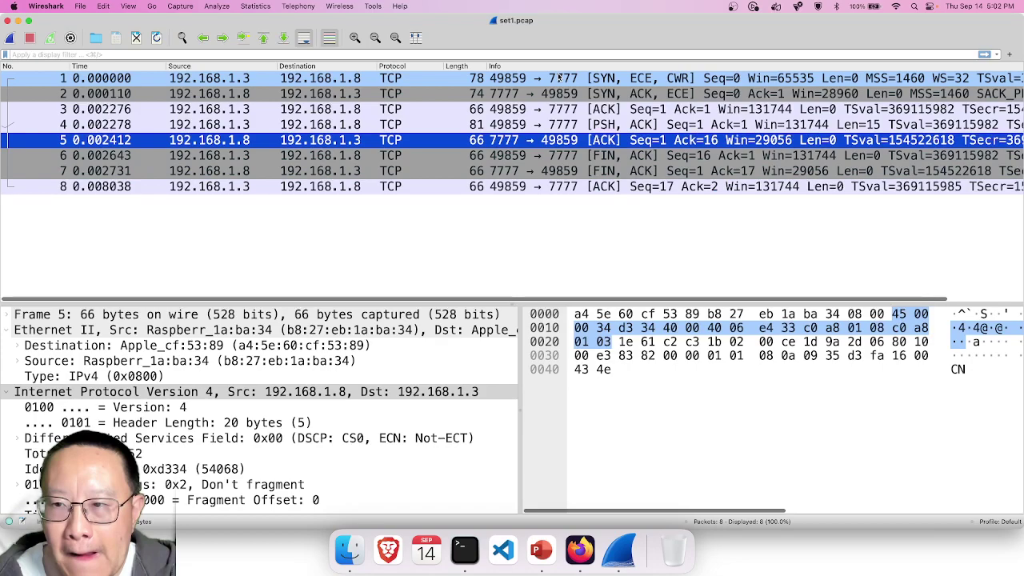
key(Up)
key(Up)
key(Up)
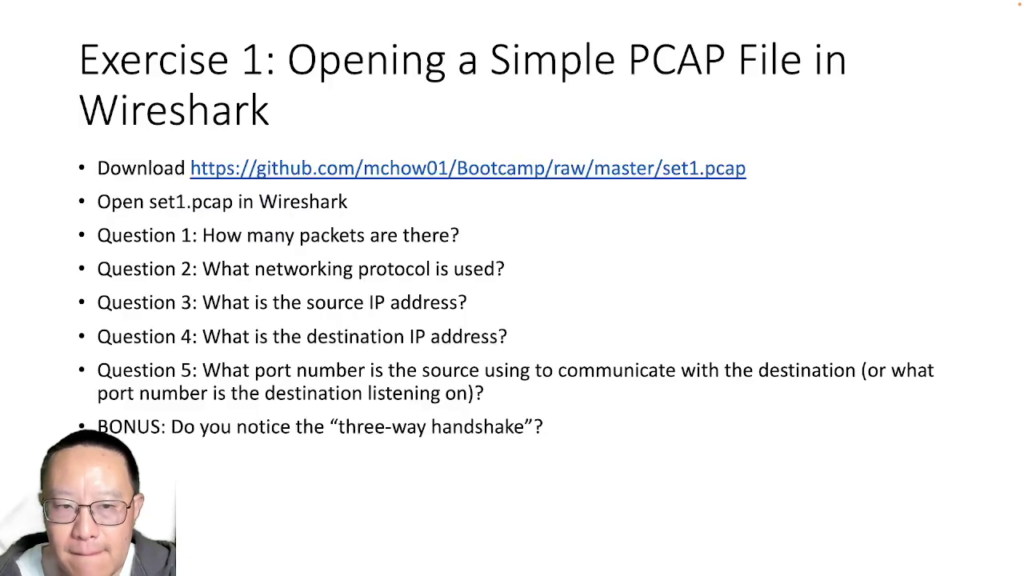
Step: Advance the presentation to the "Reconstructing a Conversation in Wireshark" slide and switch back to Wireshark
key(Right)
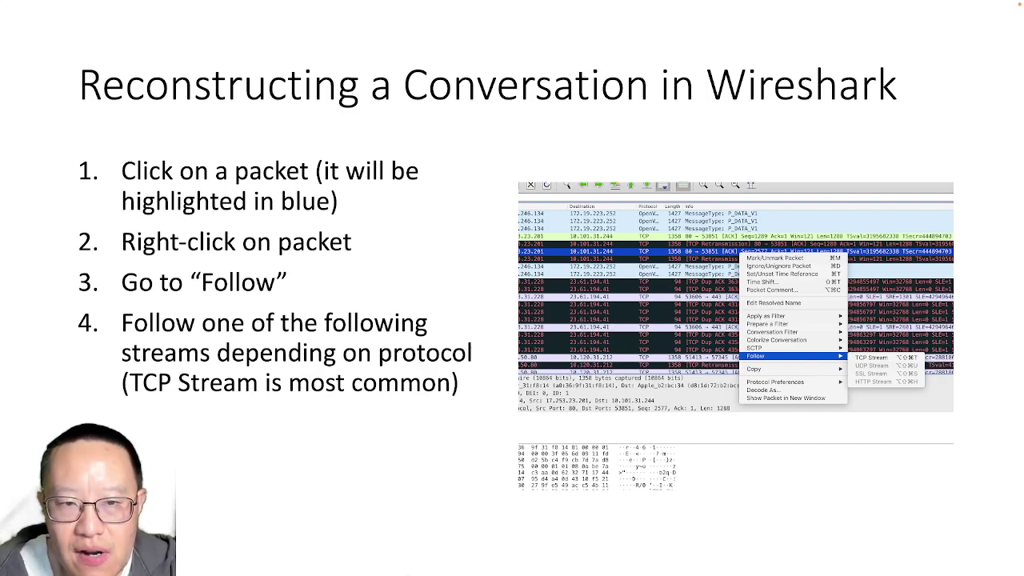
key(super+Tab)
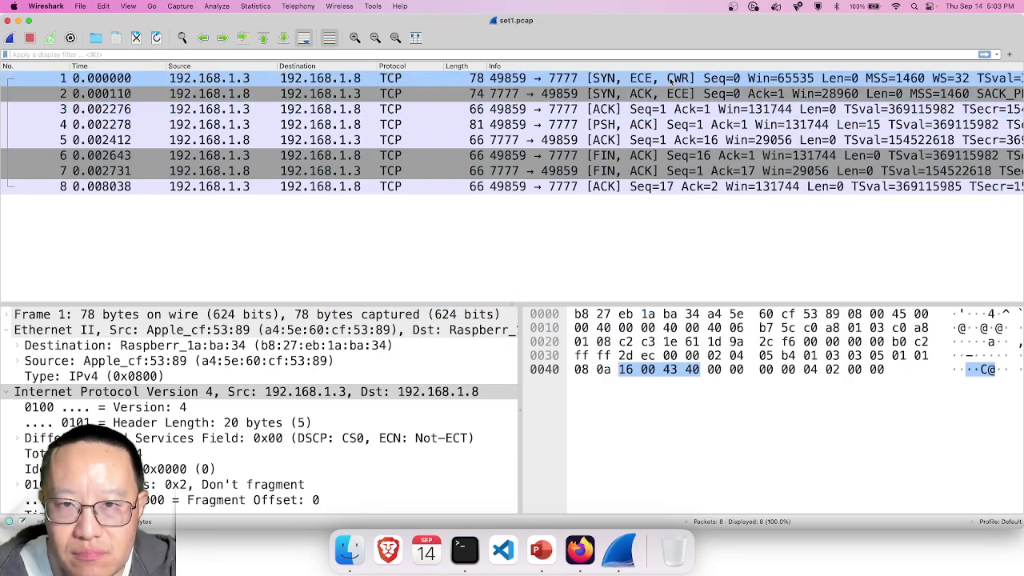
Step: Follow the TCP stream of packet 5, from port 7777 to 49859, to read the reconstructed conversation
click(610, 96)
click(605, 124)
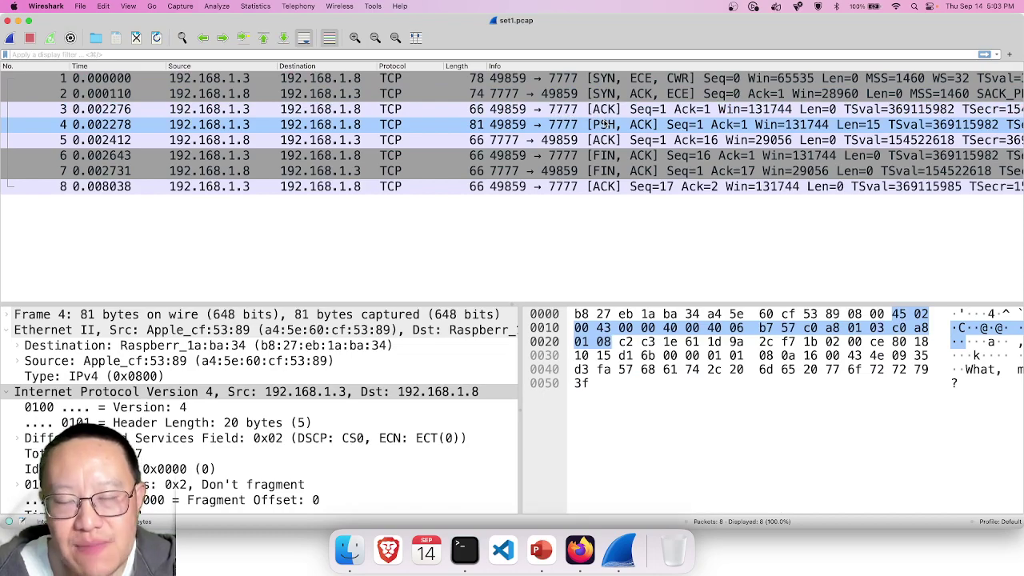
click(591, 139)
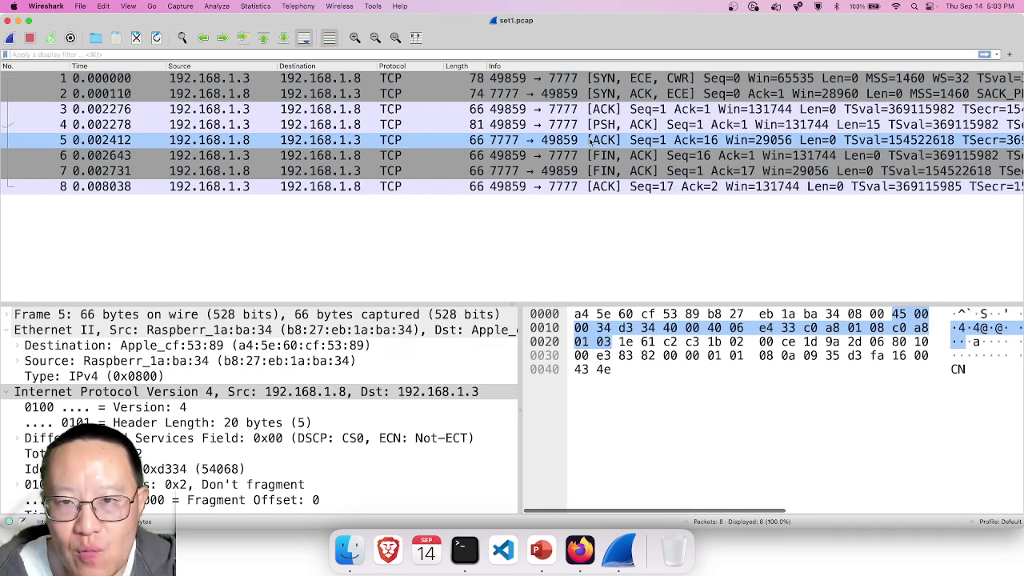
right_click(591, 141)
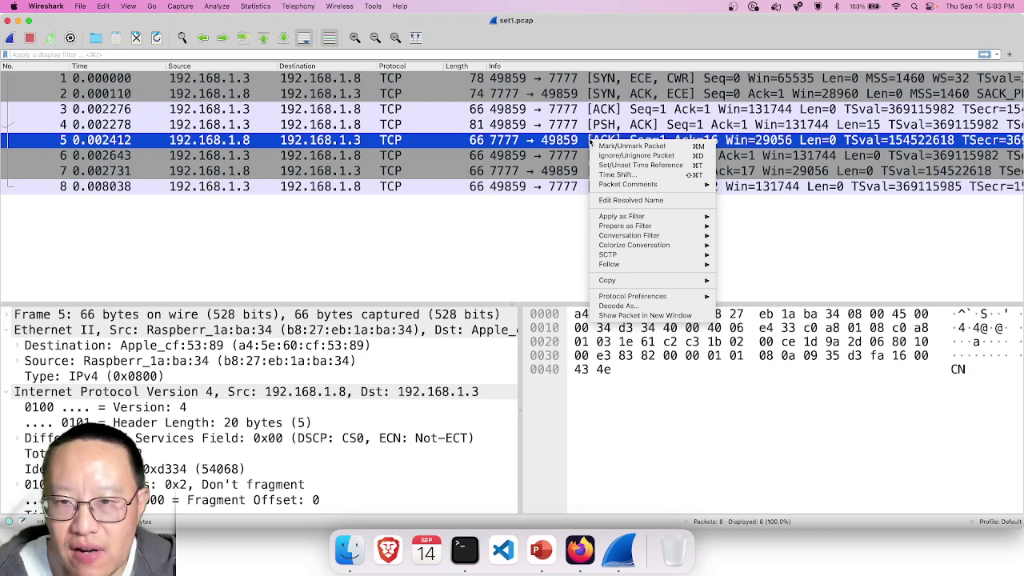
mouse_move(638, 262)
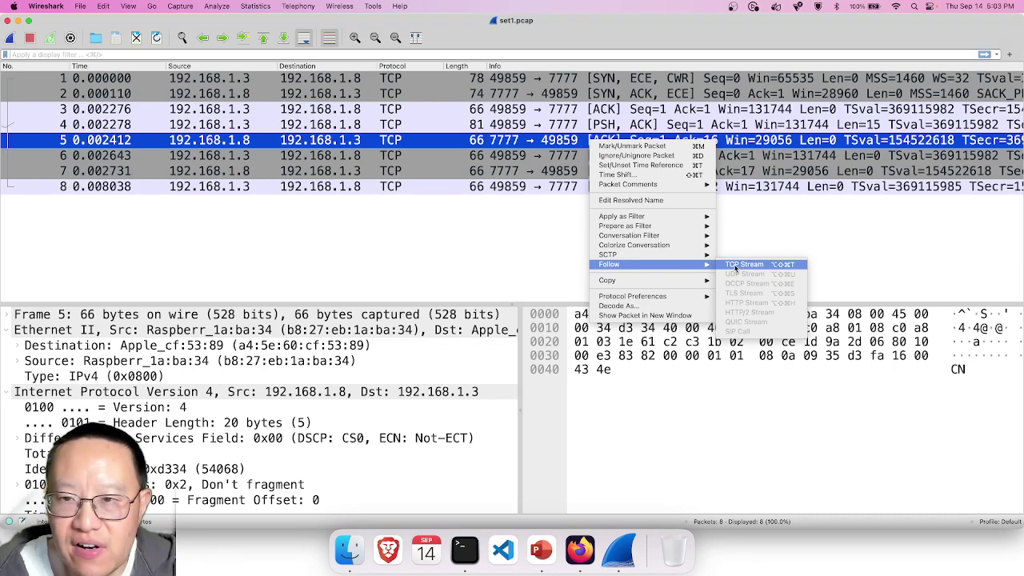
click(734, 266)
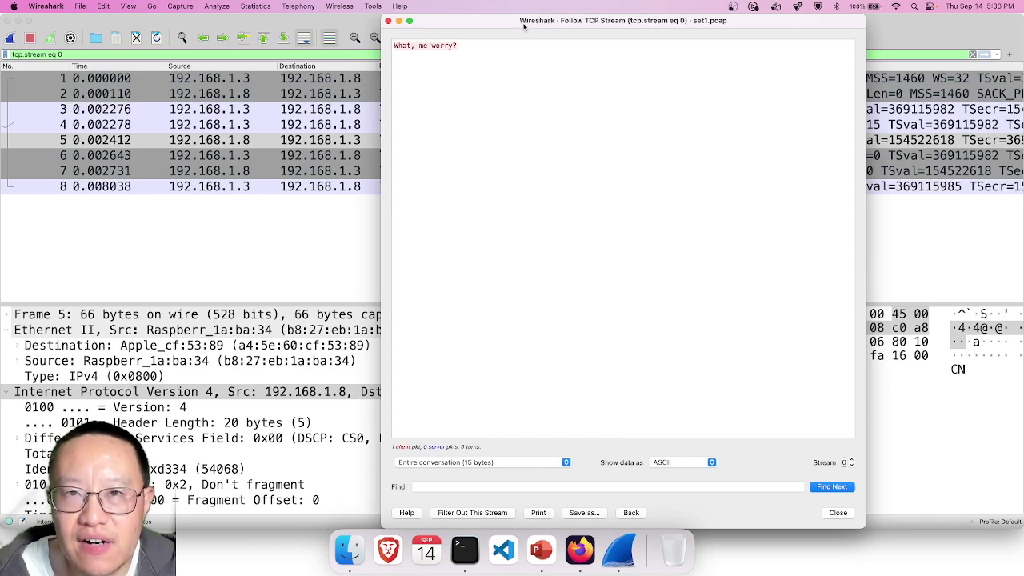
drag(523, 25, 461, 25)
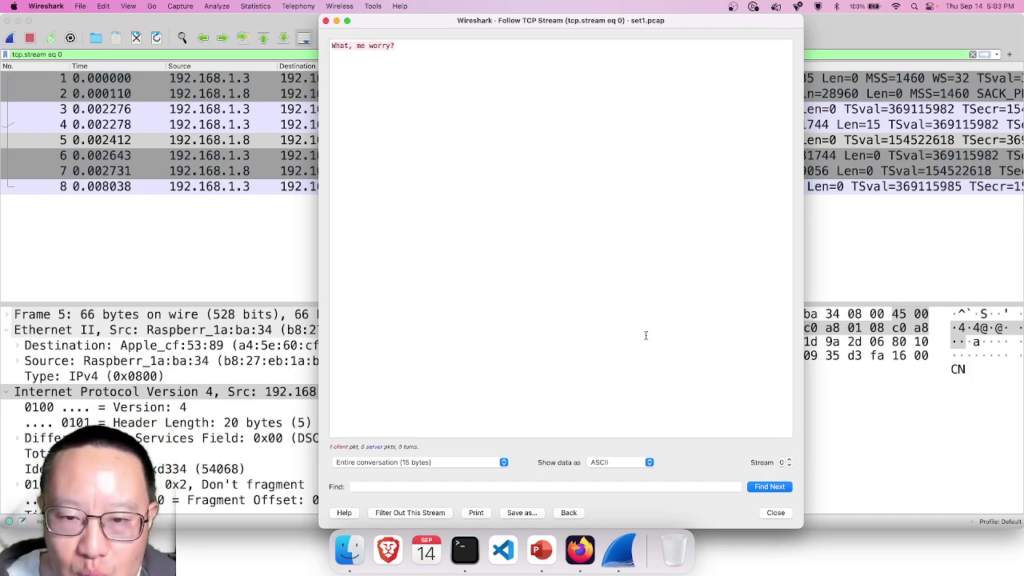
Step: Compare the followed stream's data in Raw and ASCII format, and close the stream window
click(789, 463)
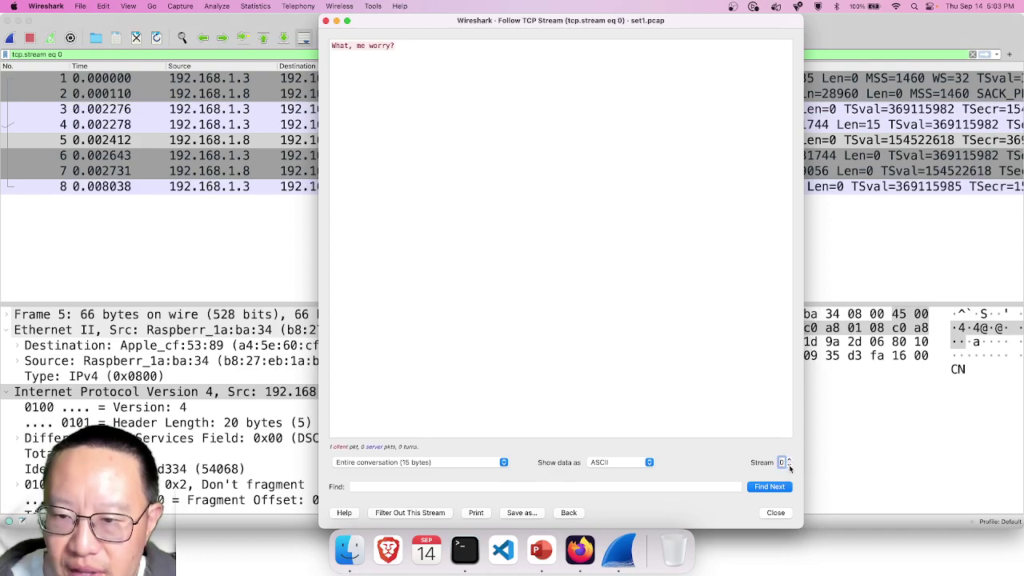
click(789, 462)
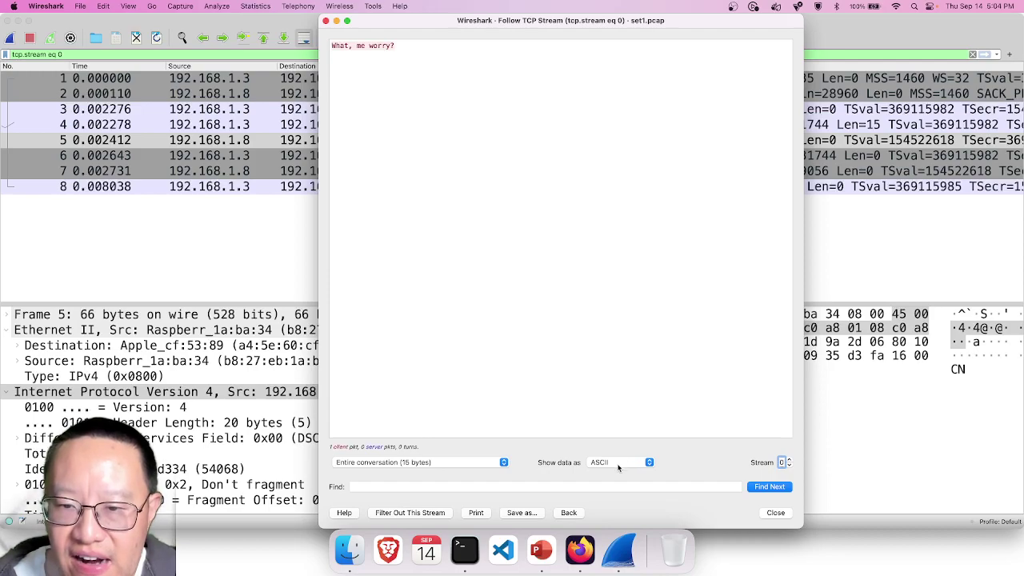
click(618, 467)
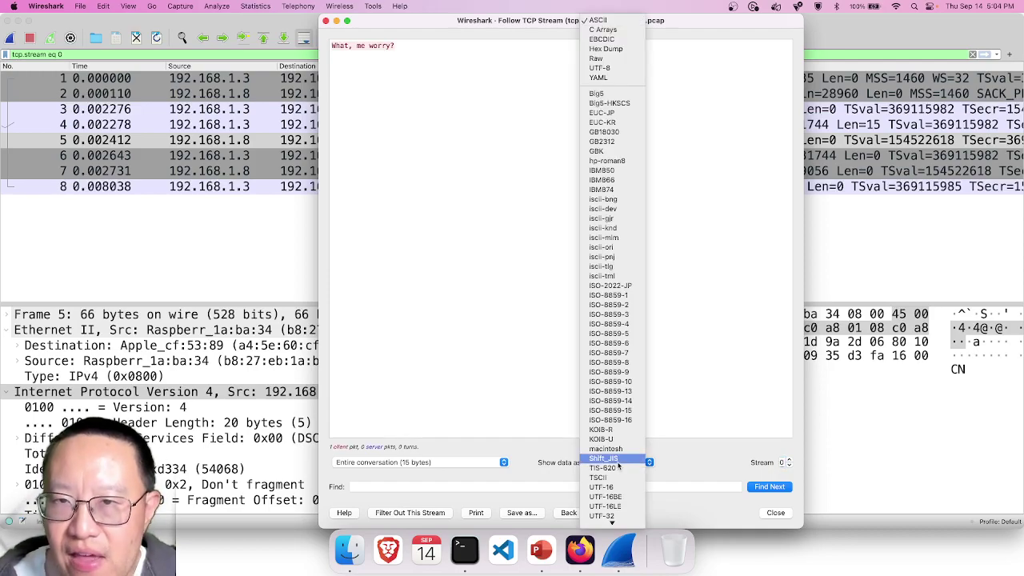
click(611, 60)
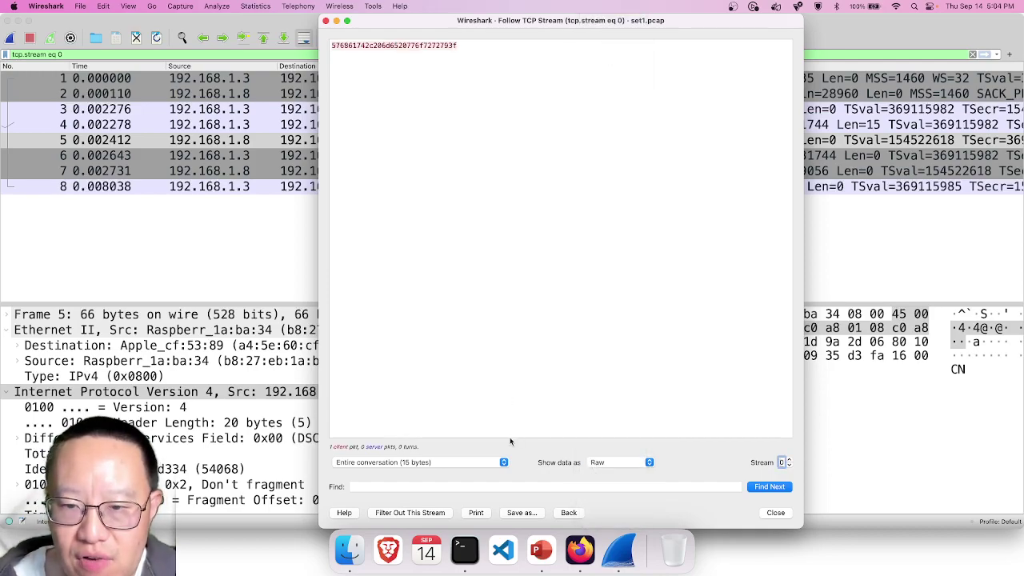
click(605, 462)
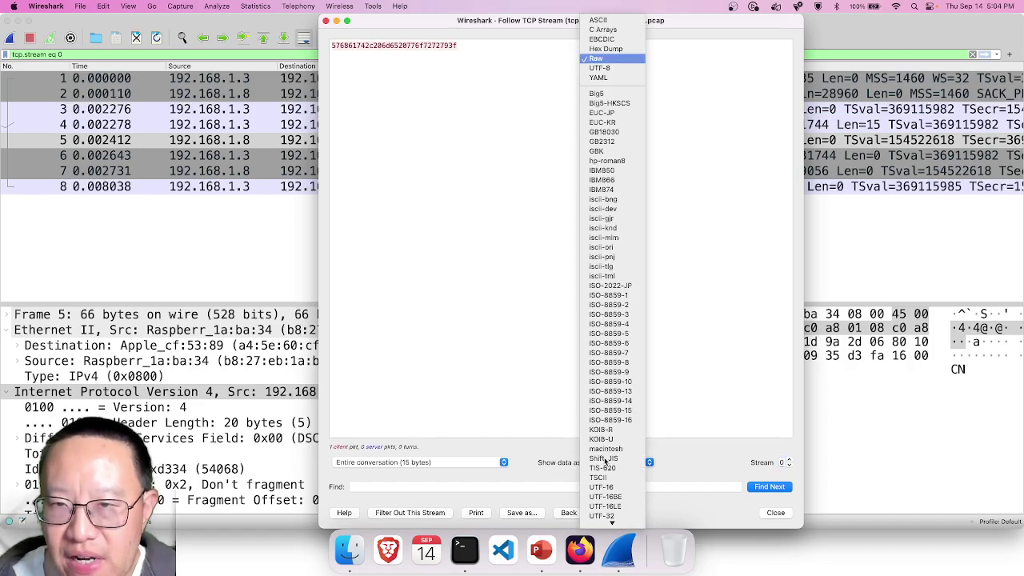
click(604, 20)
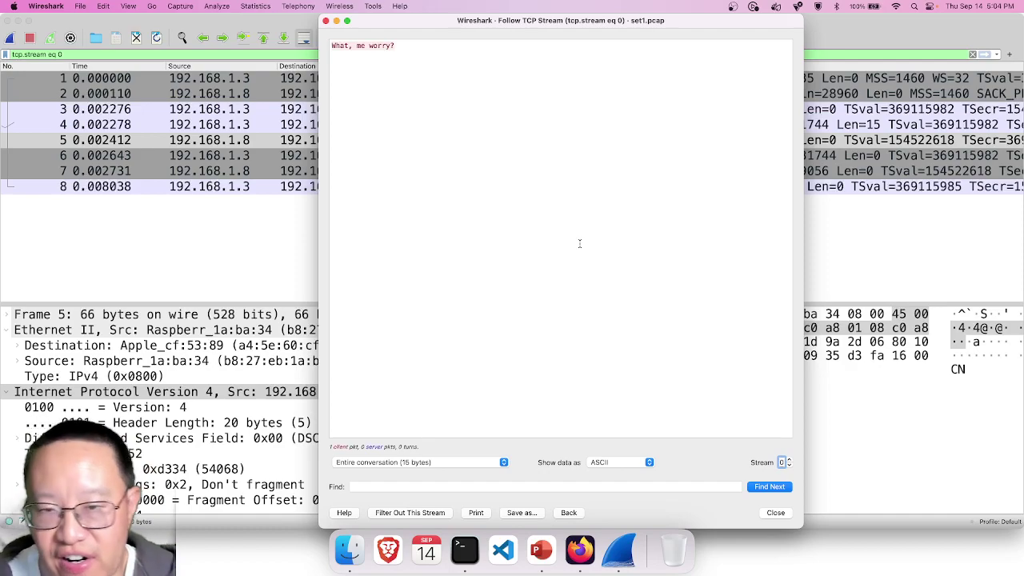
click(775, 512)
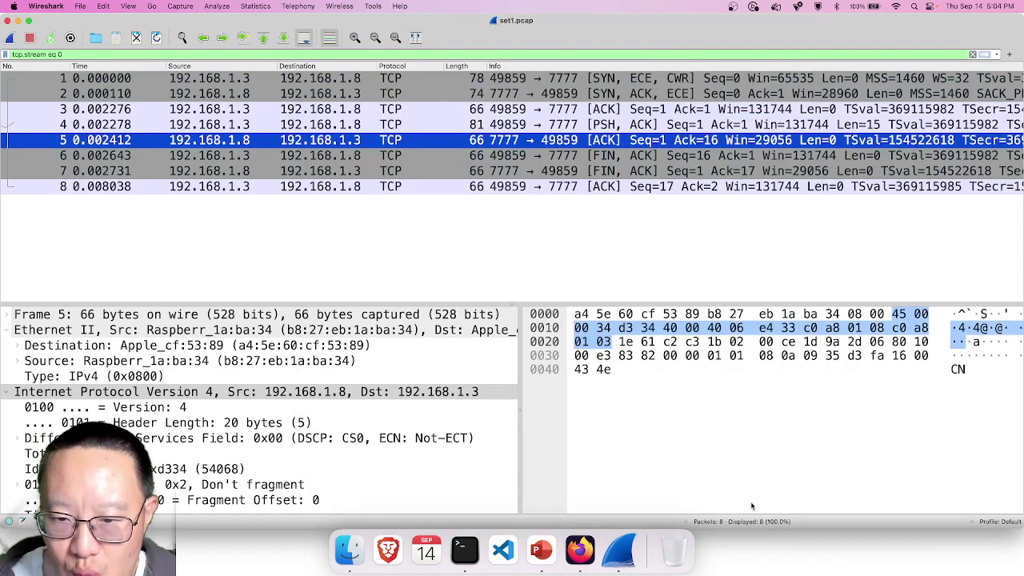
Step: Switch to the PowerPoint presentation and advance to the "Reconstructing Web Traffic: HTTP, HTTPS, VPNed" slide
click(541, 550)
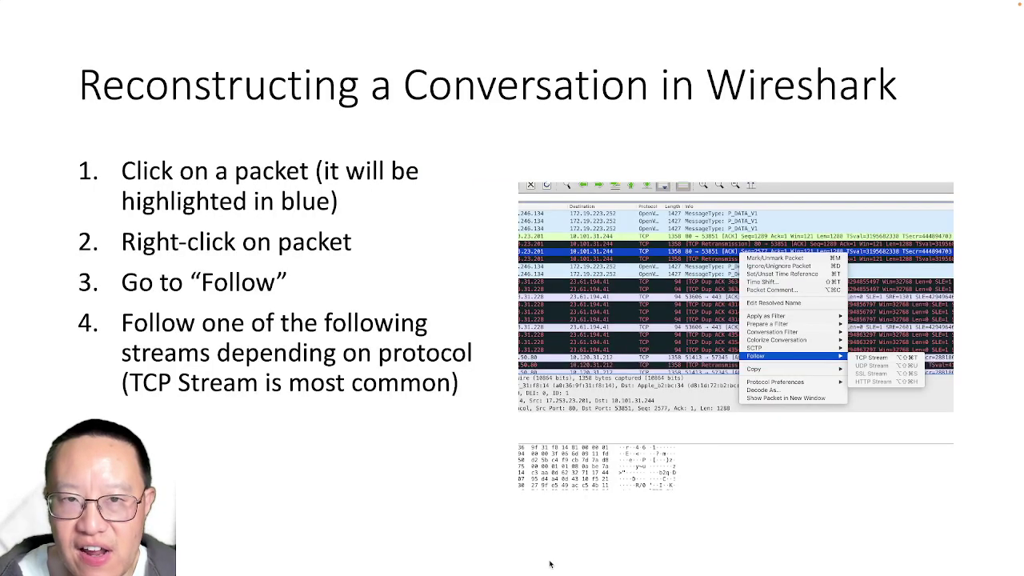
key(Right)
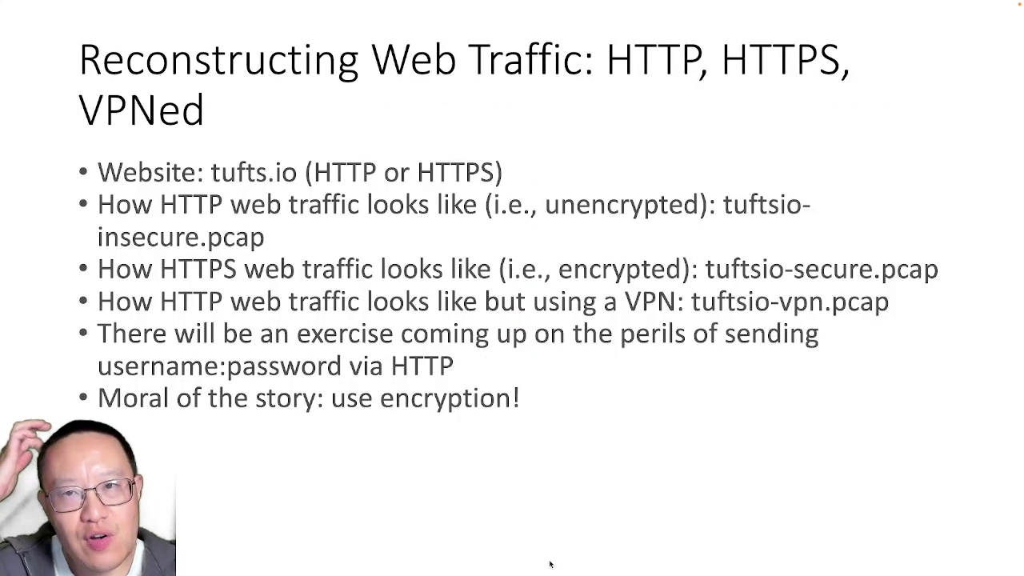
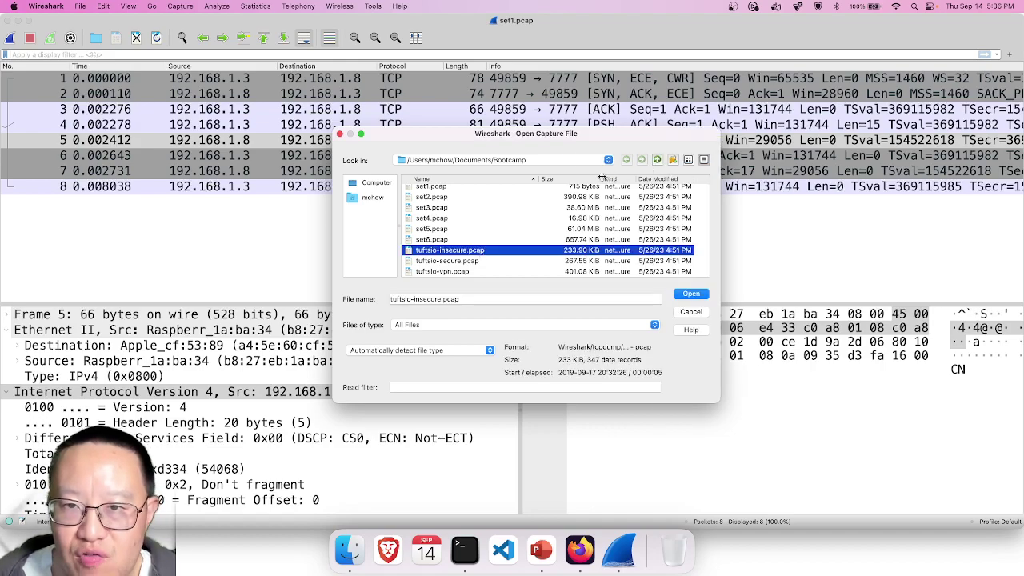
Step: Open the capture tuftsio-insecure.pcap in Wireshark and skim its whole packet list
double_click(533, 250)
click(542, 188)
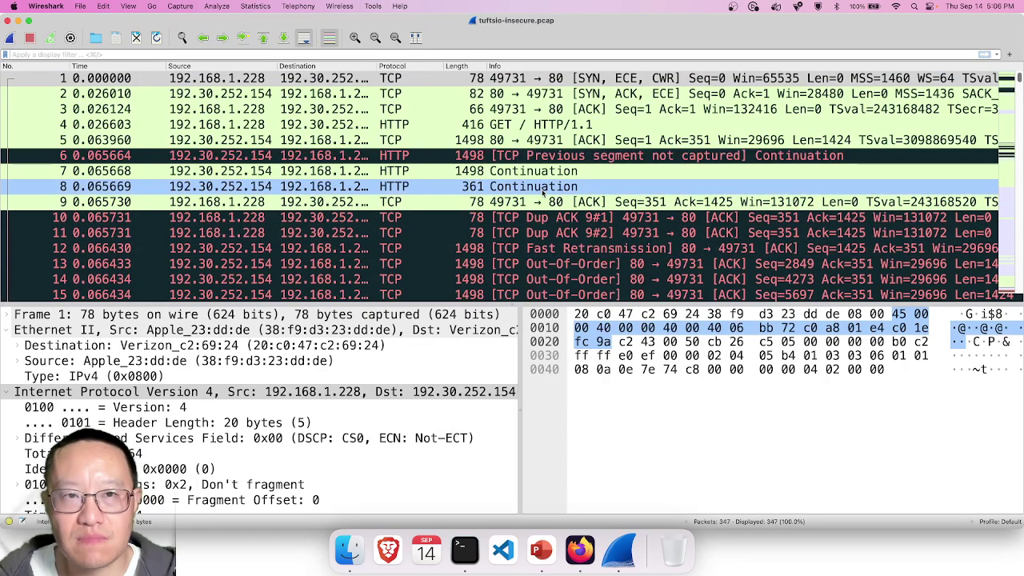
scroll(542, 192, down, 20)
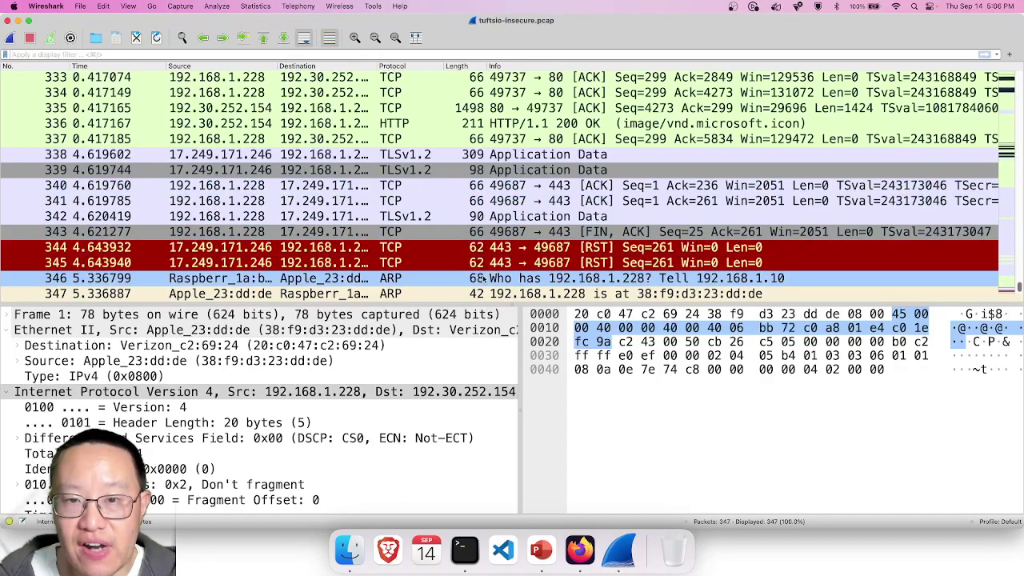
scroll(484, 293, up, 20)
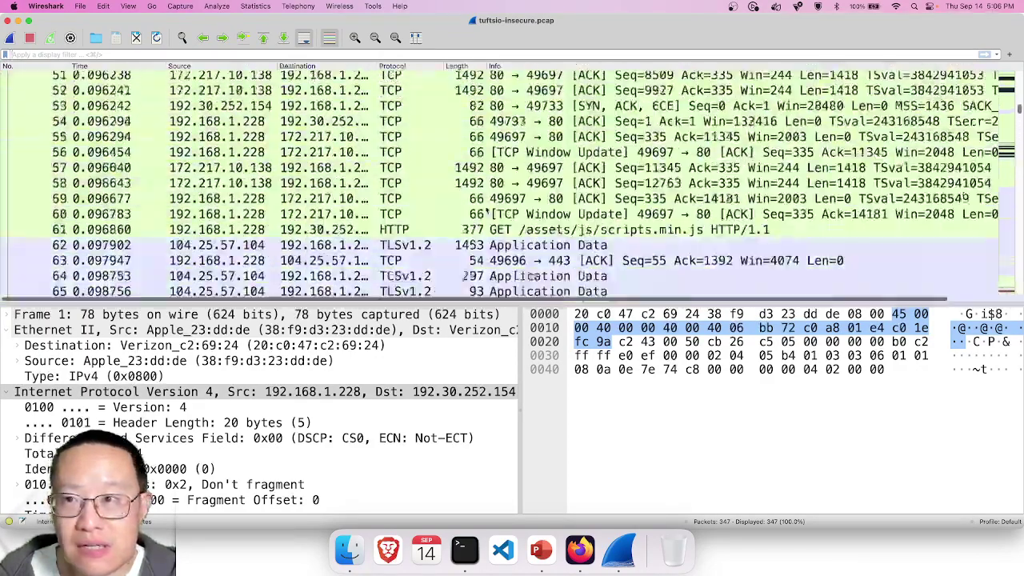
scroll(485, 199, up, 5)
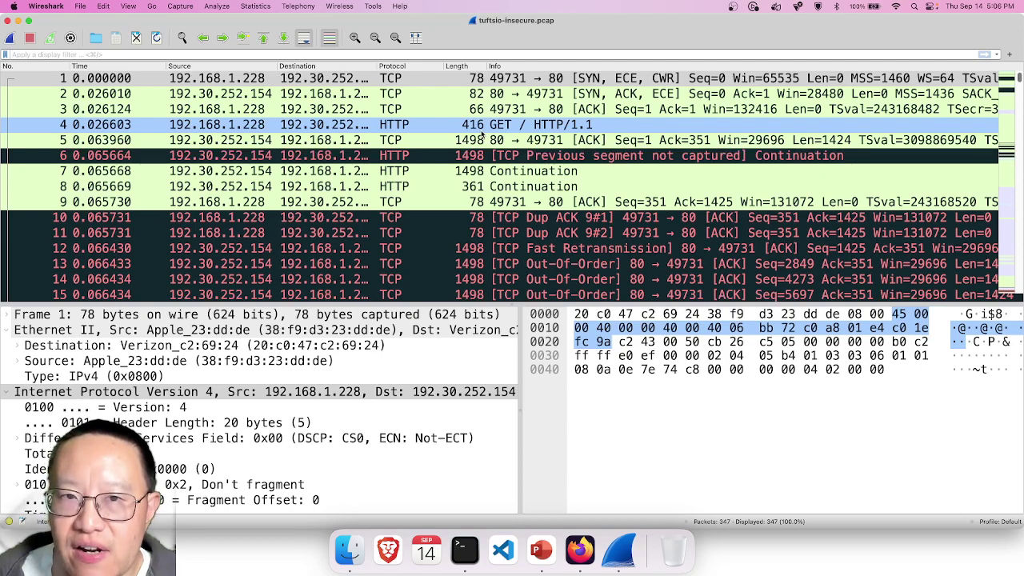
Step: Follow the TCP stream of packet 4, the GET / HTTP/1.1 request, and read through its request and response
click(415, 128)
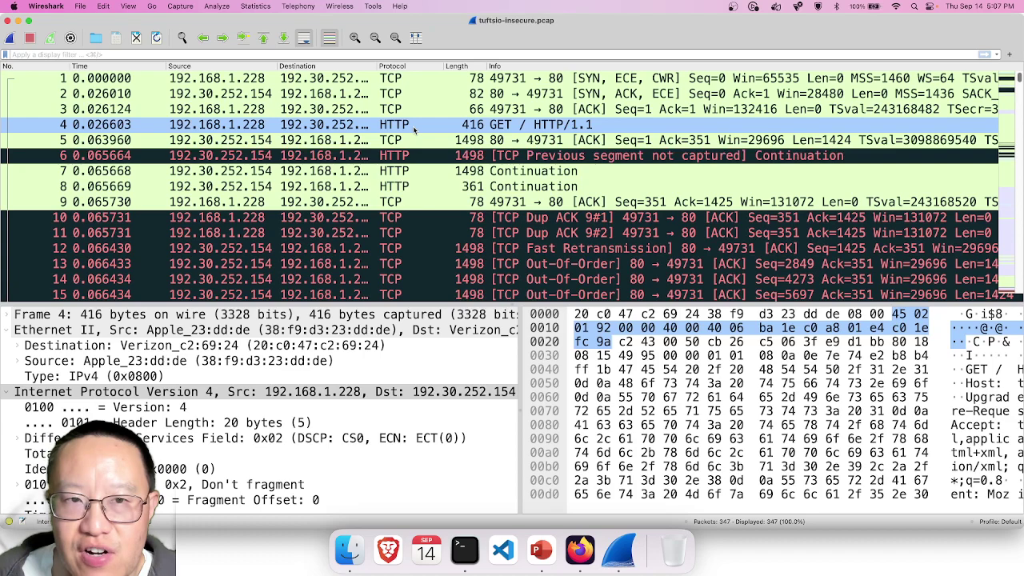
right_click(415, 128)
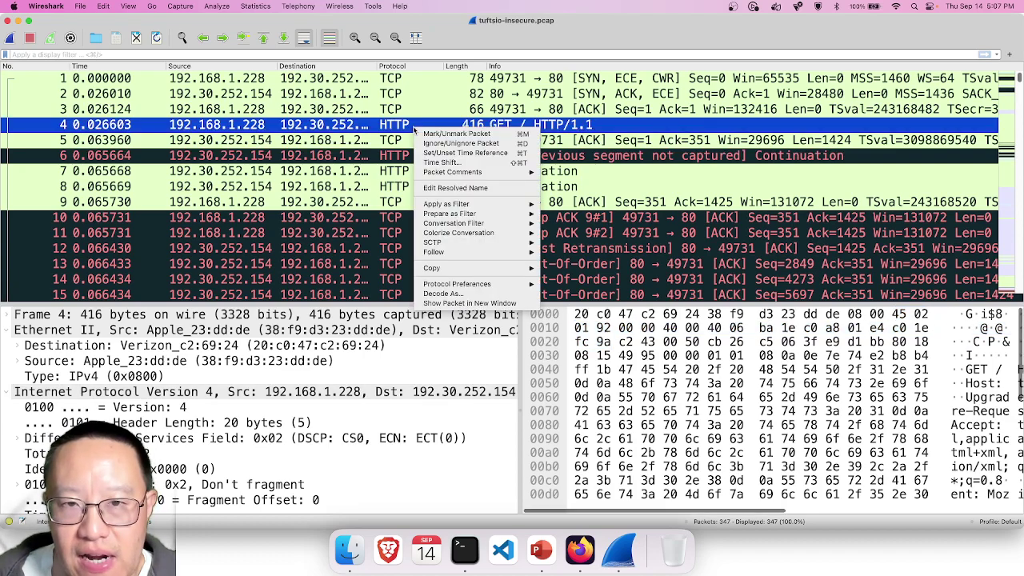
mouse_move(479, 258)
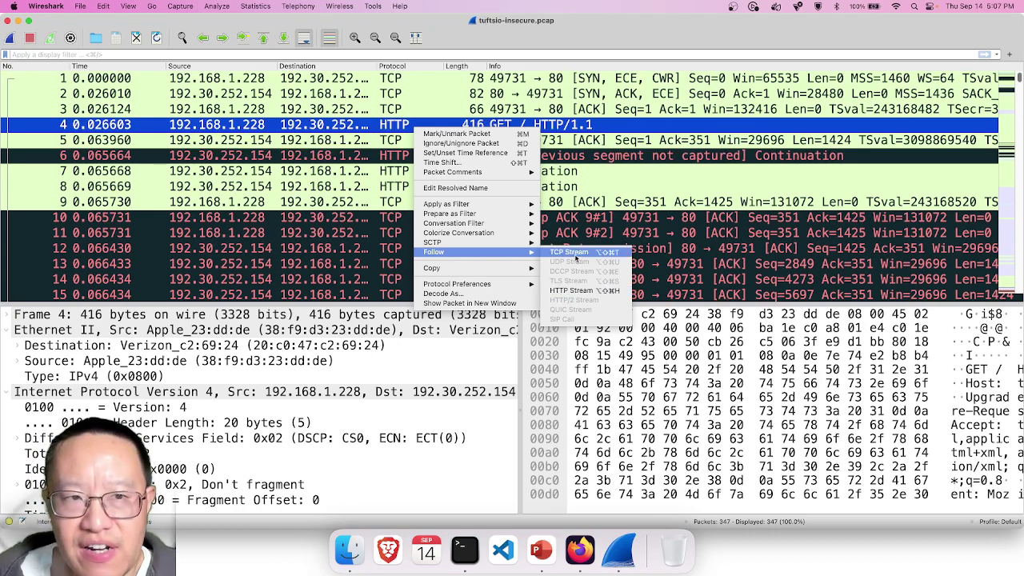
click(575, 254)
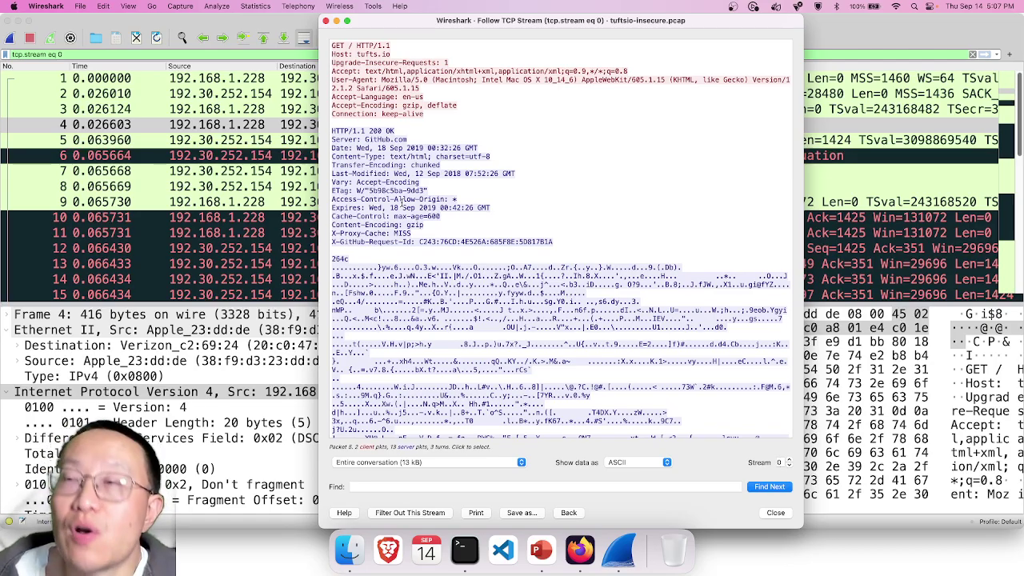
scroll(560, 240, down, 15)
scroll(559, 240, up, 15)
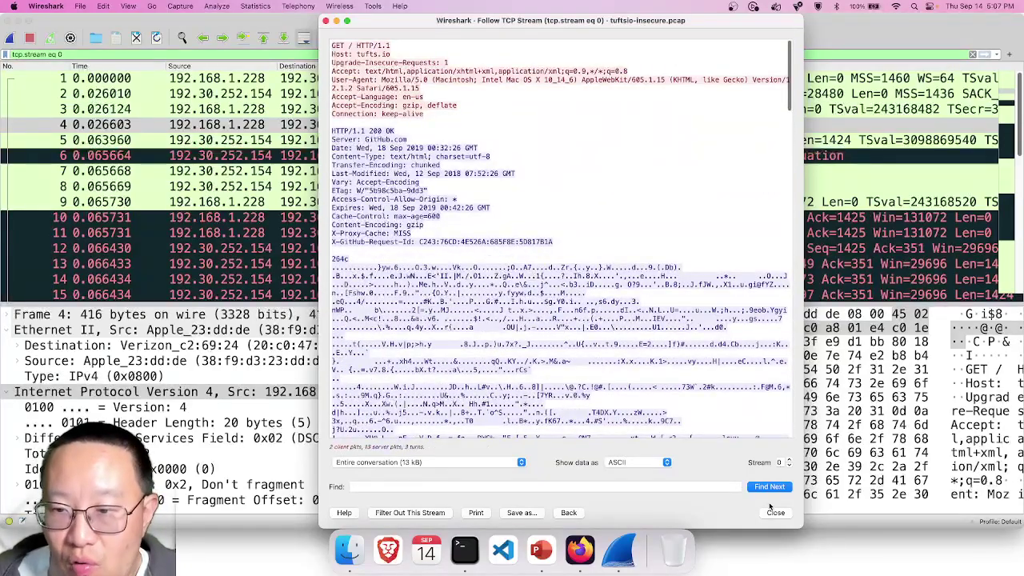
Step: Step forward through the capture's reconstructed TCP streams from stream 1 to the last one, examining each conversation
click(790, 461)
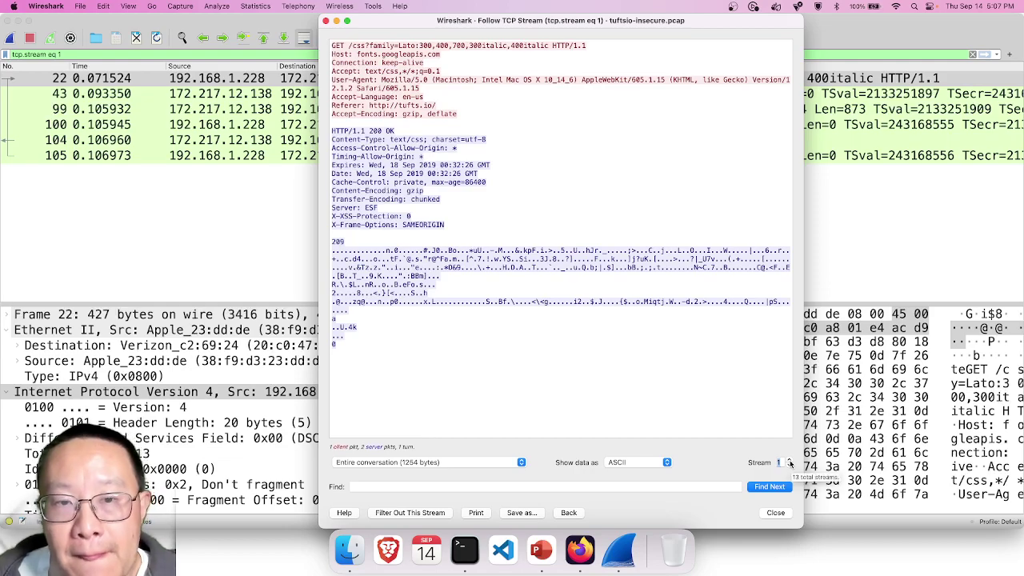
click(789, 462)
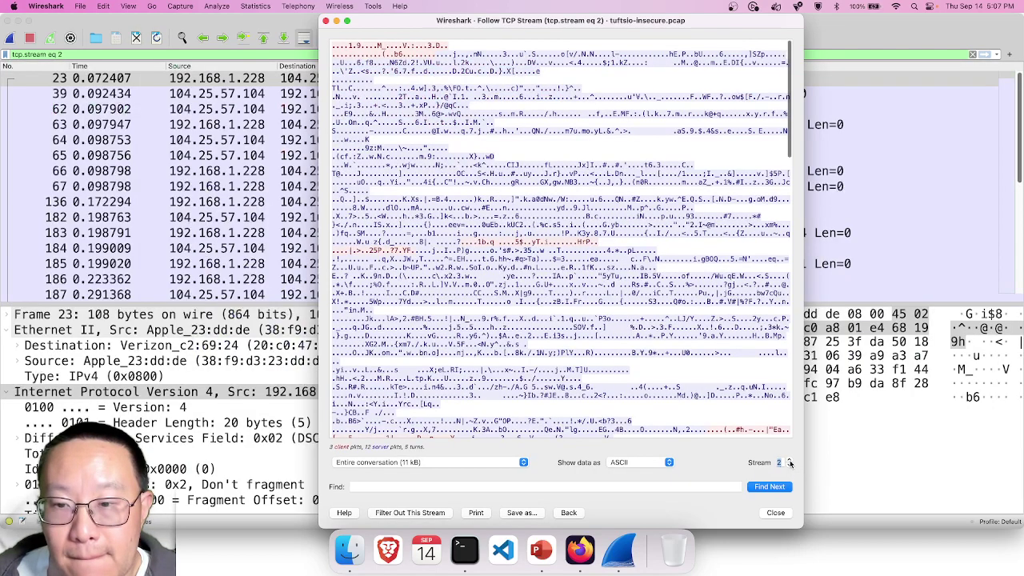
click(789, 462)
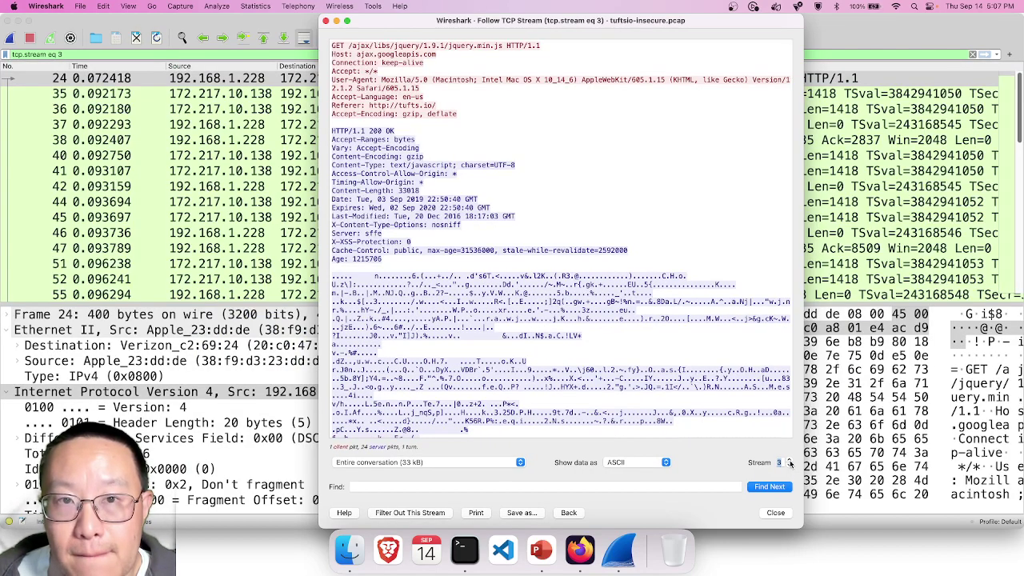
click(789, 461)
click(789, 461)
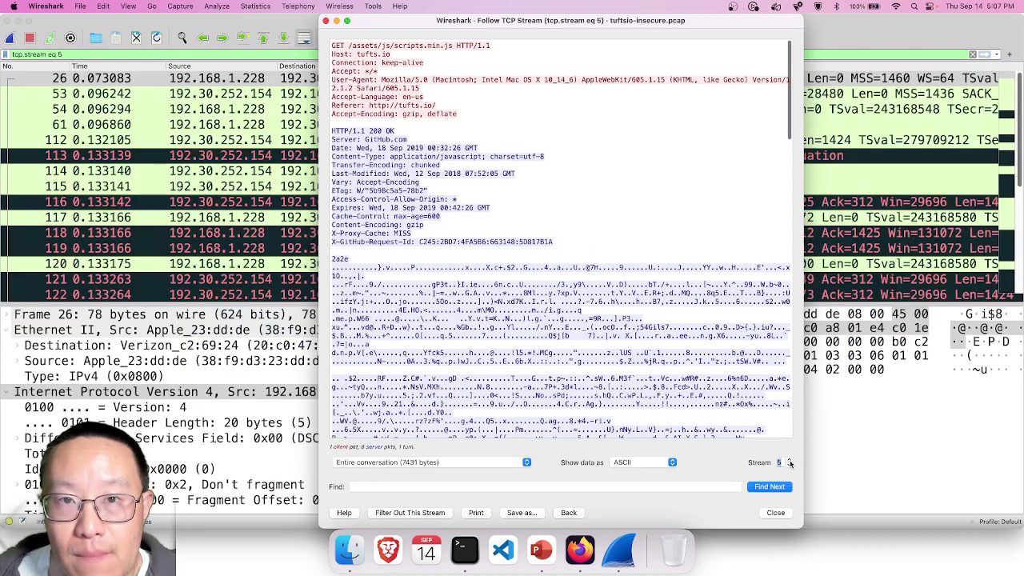
click(790, 461)
click(789, 461)
click(790, 462)
click(789, 461)
click(789, 461)
click(789, 462)
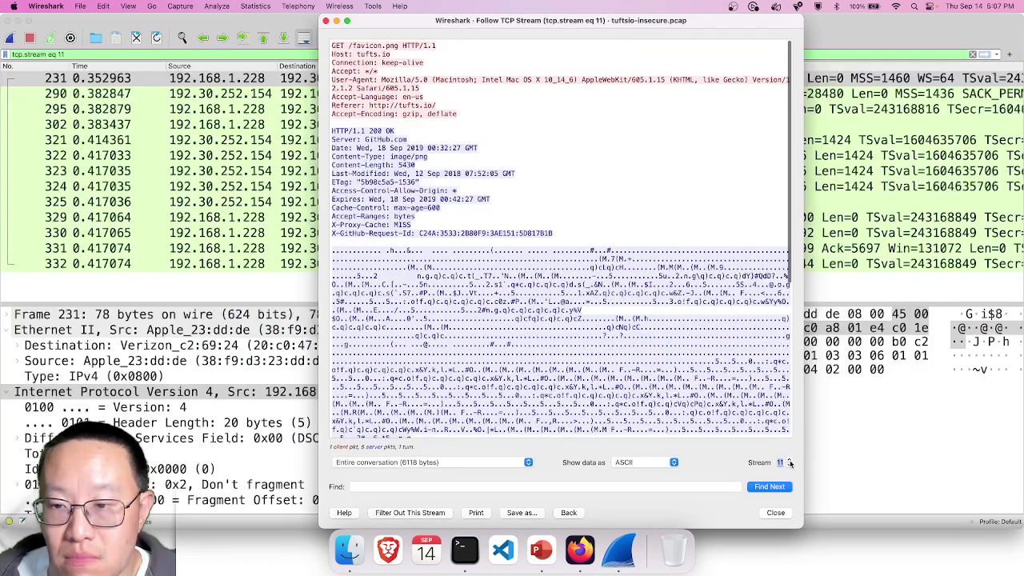
click(789, 461)
Step: Step back through the reconstructed TCP streams to stream 0
click(789, 466)
click(789, 465)
click(790, 466)
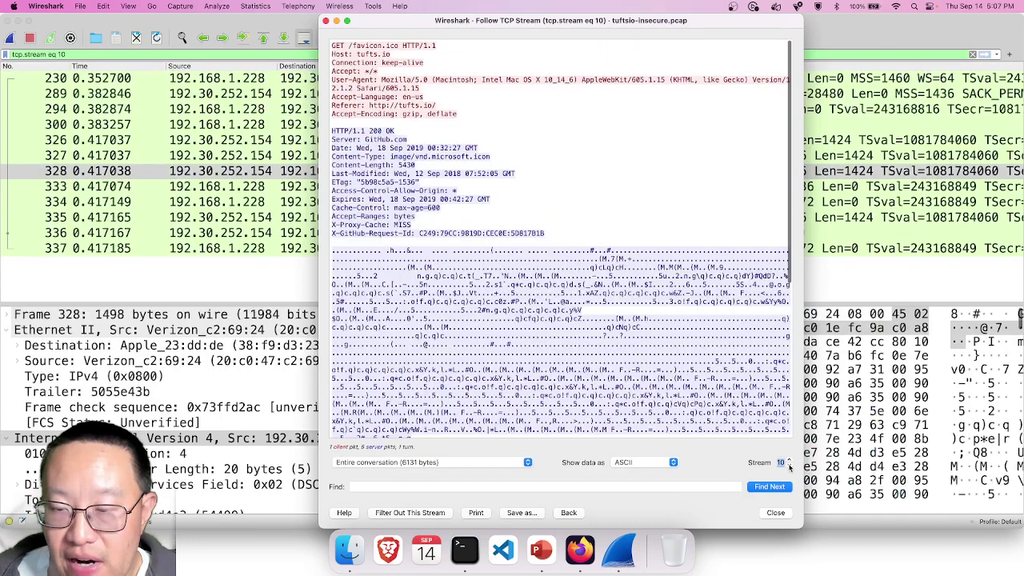
click(789, 465)
click(789, 466)
click(789, 465)
click(790, 465)
click(789, 465)
click(789, 465)
click(789, 466)
click(789, 466)
click(789, 465)
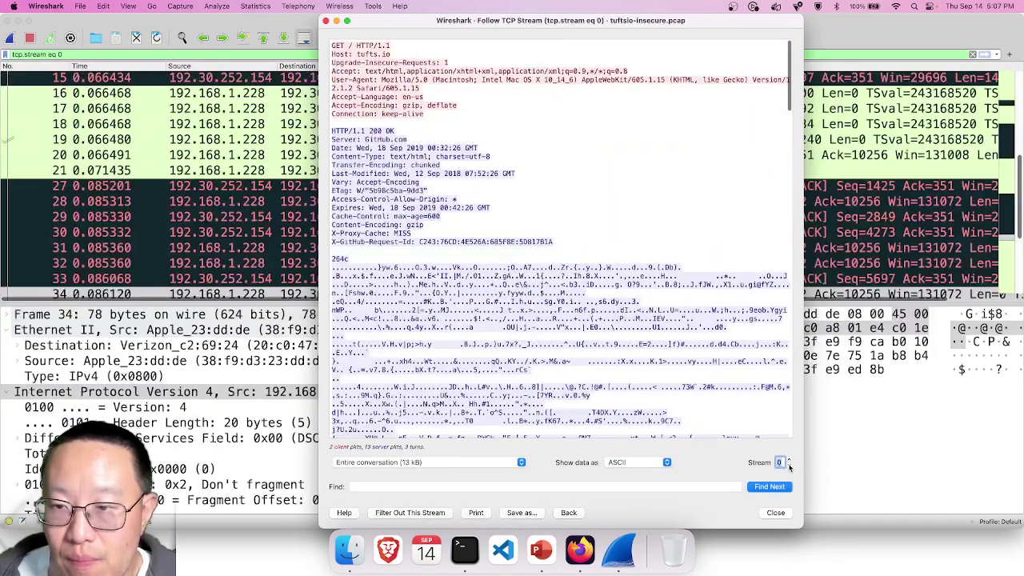
Step: Close the stream window and clear the tcp.stream eq 0 display filter to list all packets from packet 1
click(775, 513)
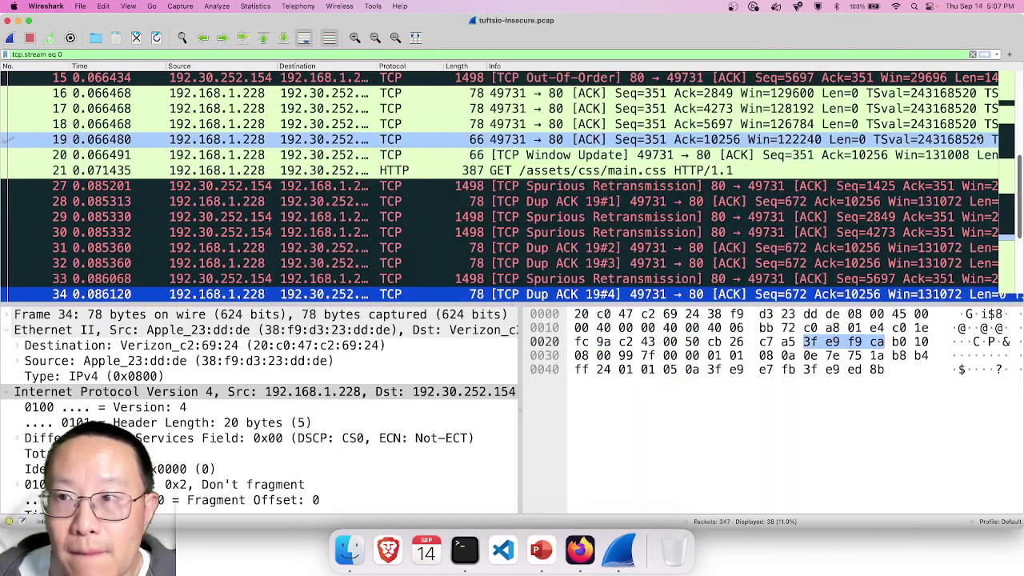
click(972, 53)
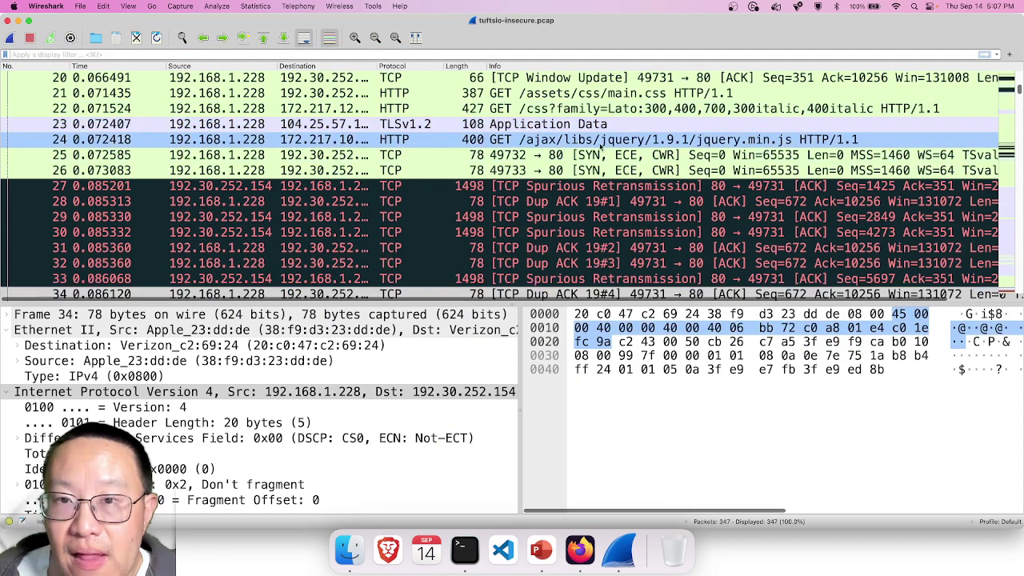
scroll(596, 120, up, 5)
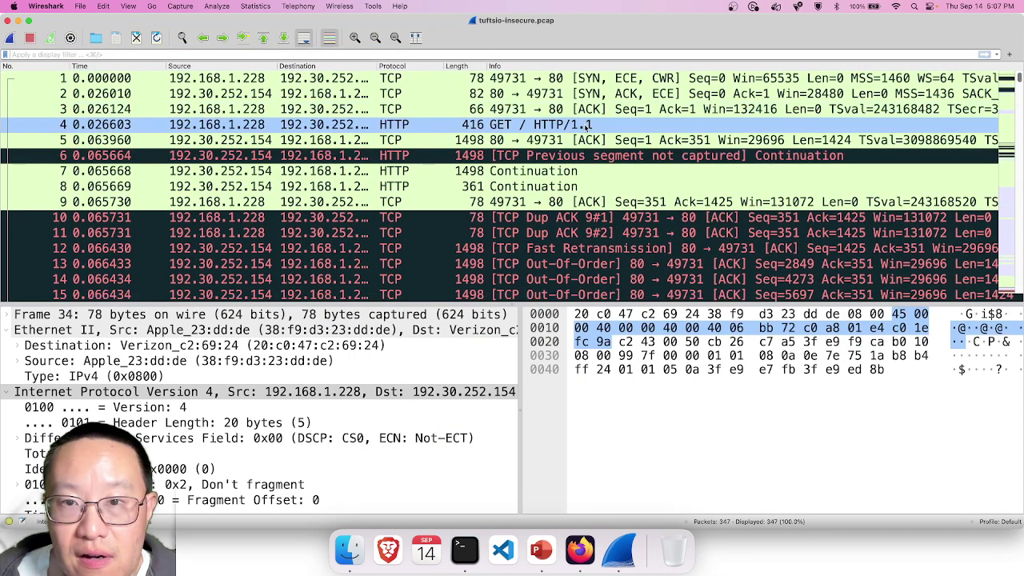
Step: Follow the HTTP stream of packet 4, the GET / HTTP/1.1 request, and read through the page and main.css responses
right_click(590, 125)
mouse_move(623, 251)
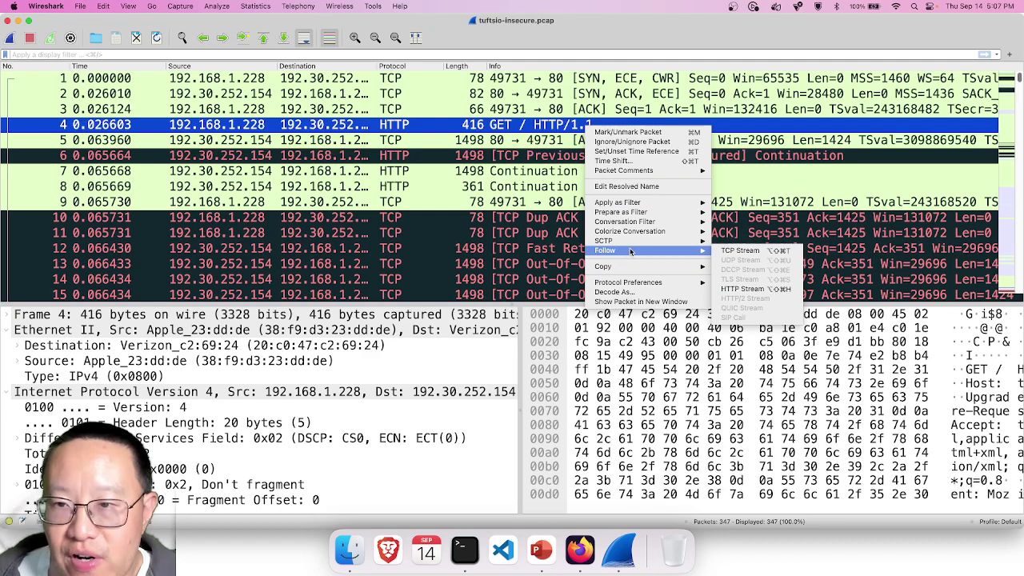
click(726, 285)
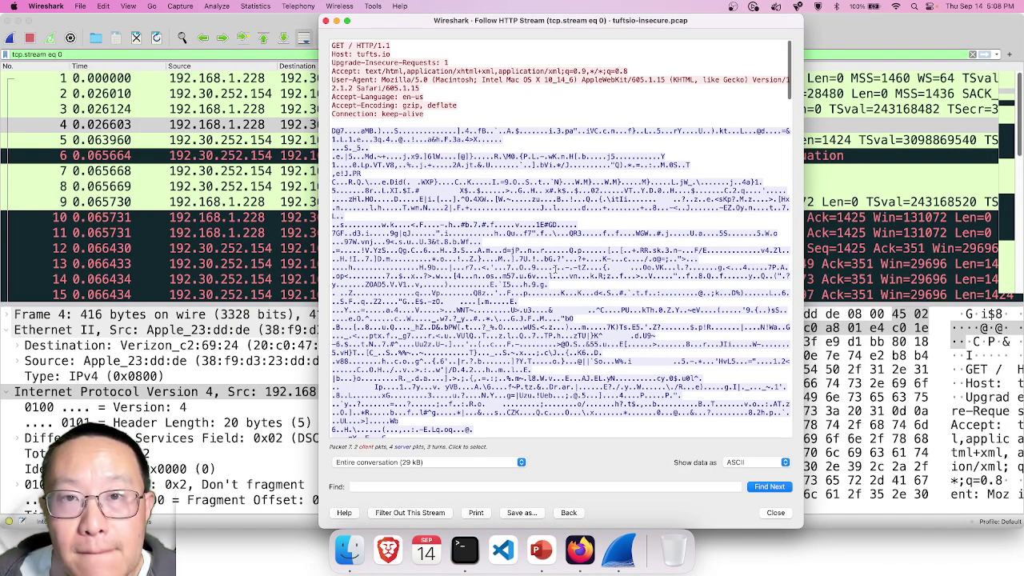
scroll(554, 270, down, 5)
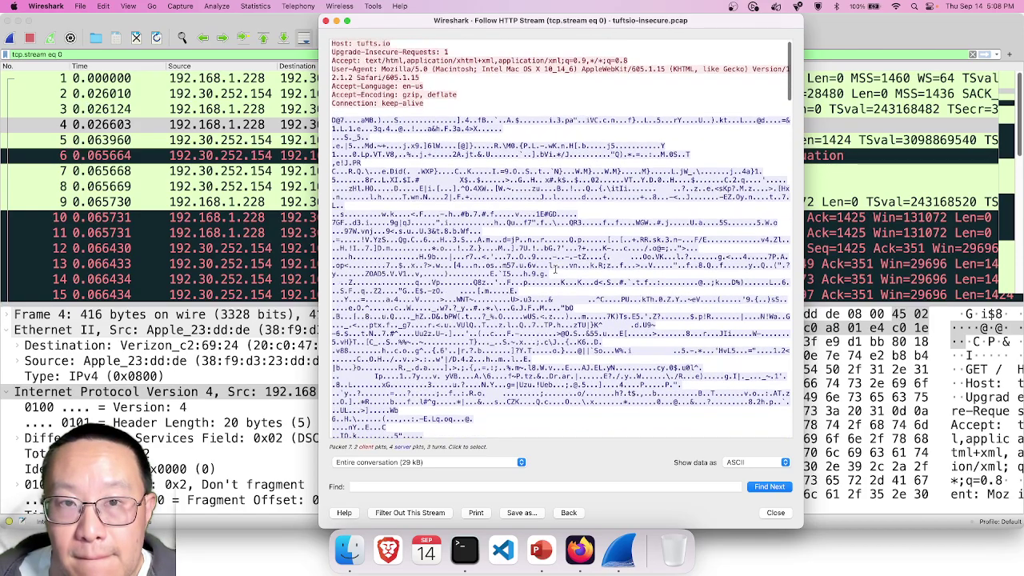
scroll(555, 270, down, 10)
scroll(555, 270, up, 15)
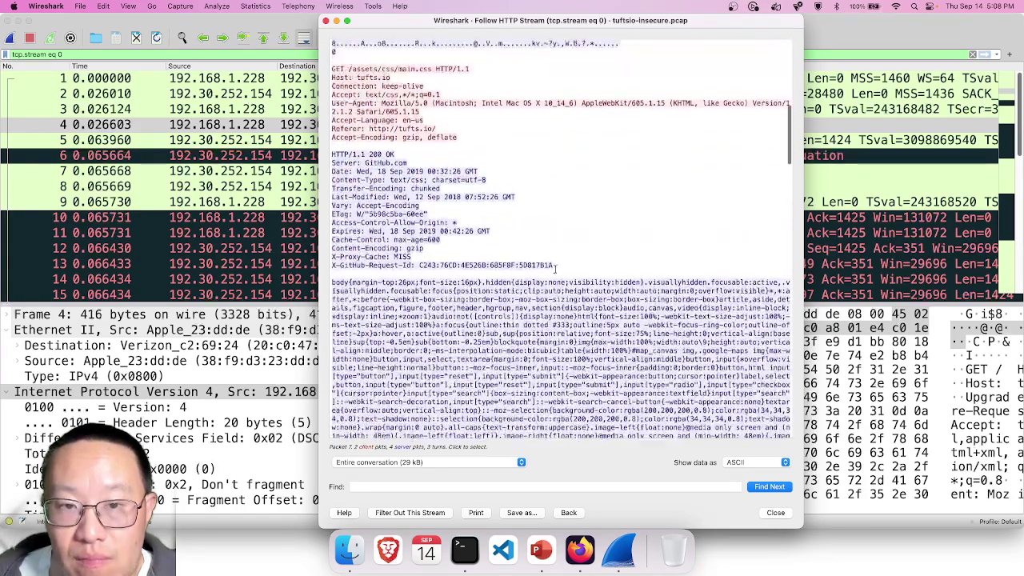
scroll(555, 270, down, 10)
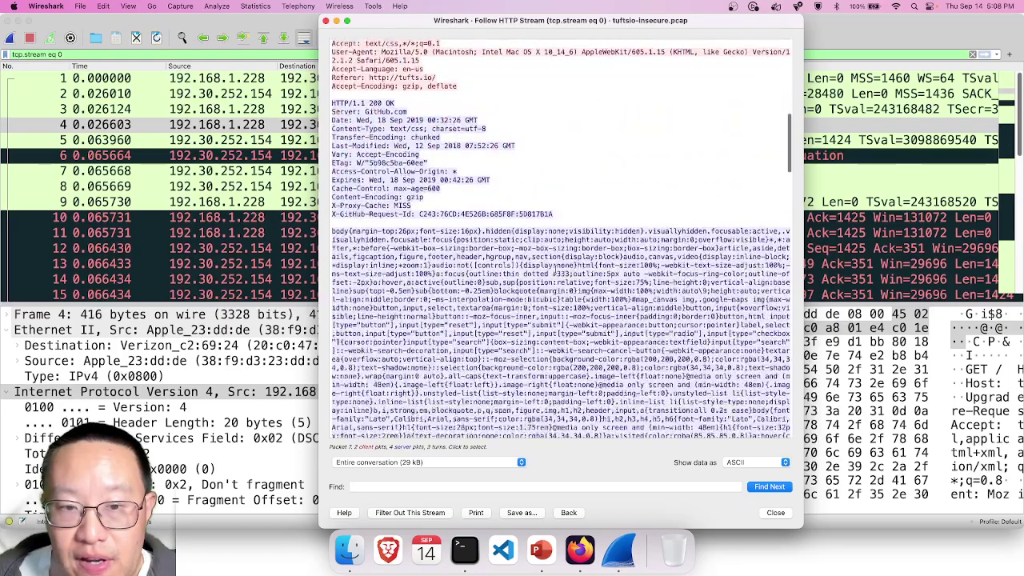
click(555, 270)
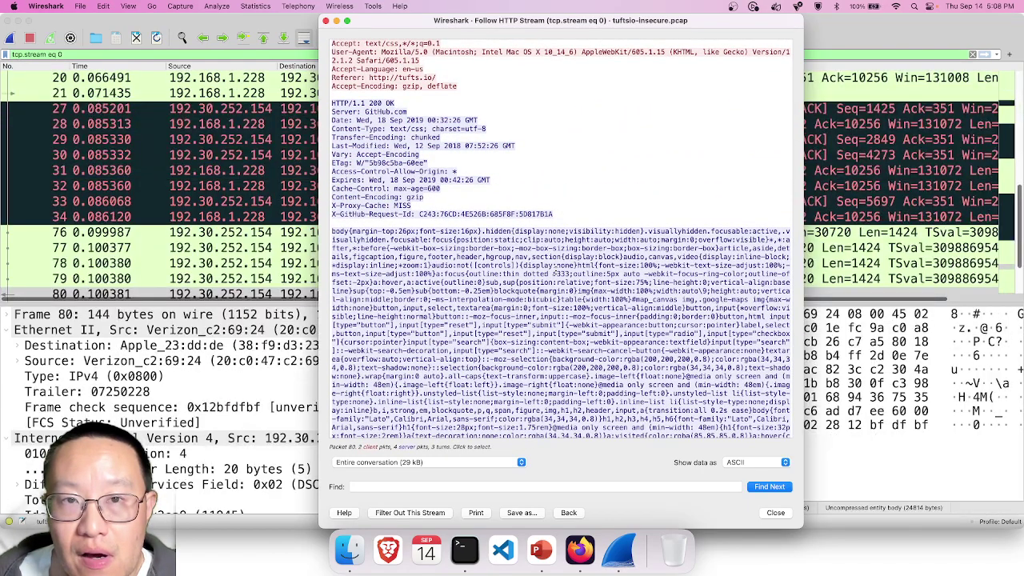
scroll(555, 271, up, 2)
scroll(555, 270, up, 1)
scroll(555, 271, down, 15)
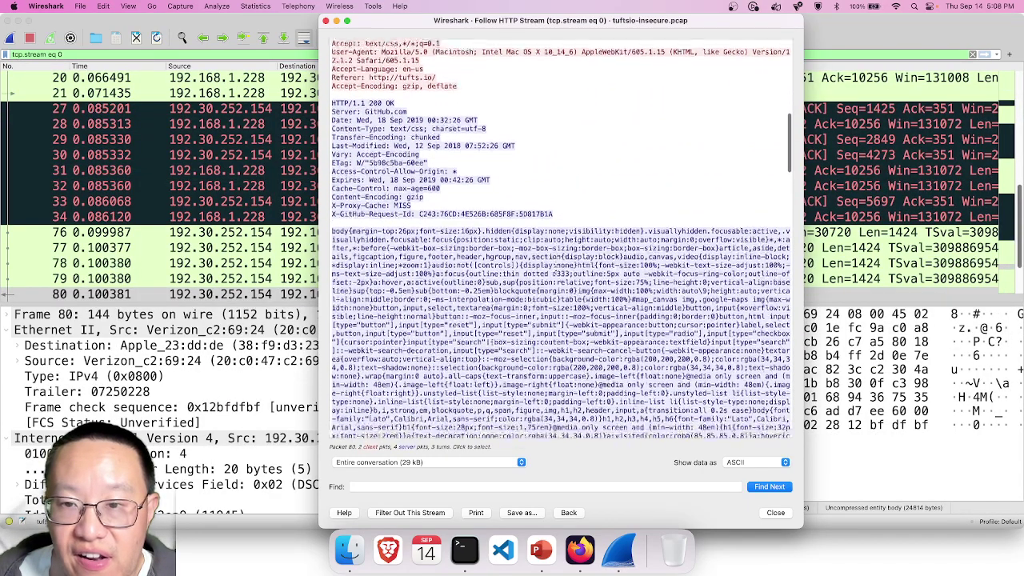
scroll(555, 272, down, 15)
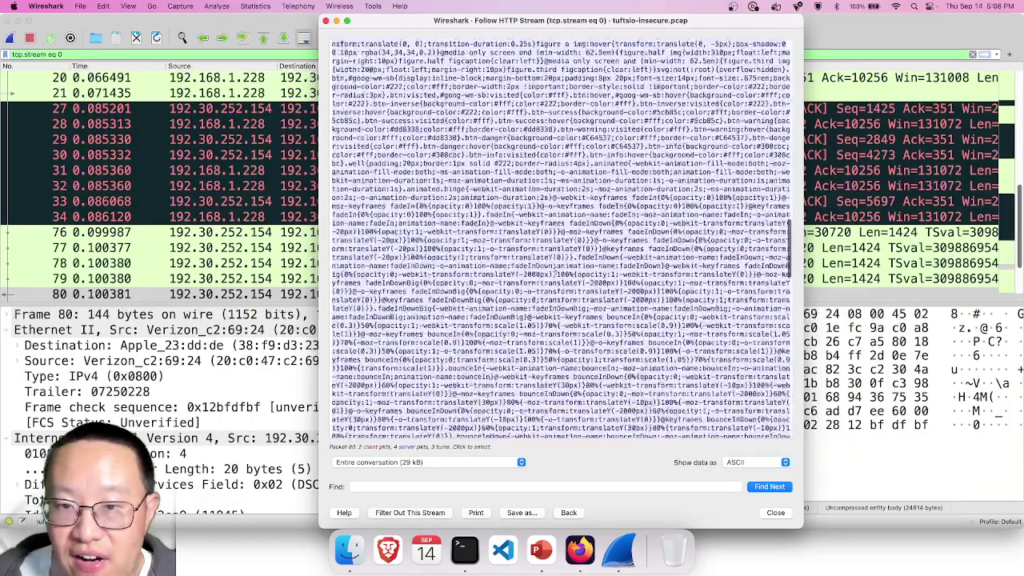
scroll(557, 274, up, 20)
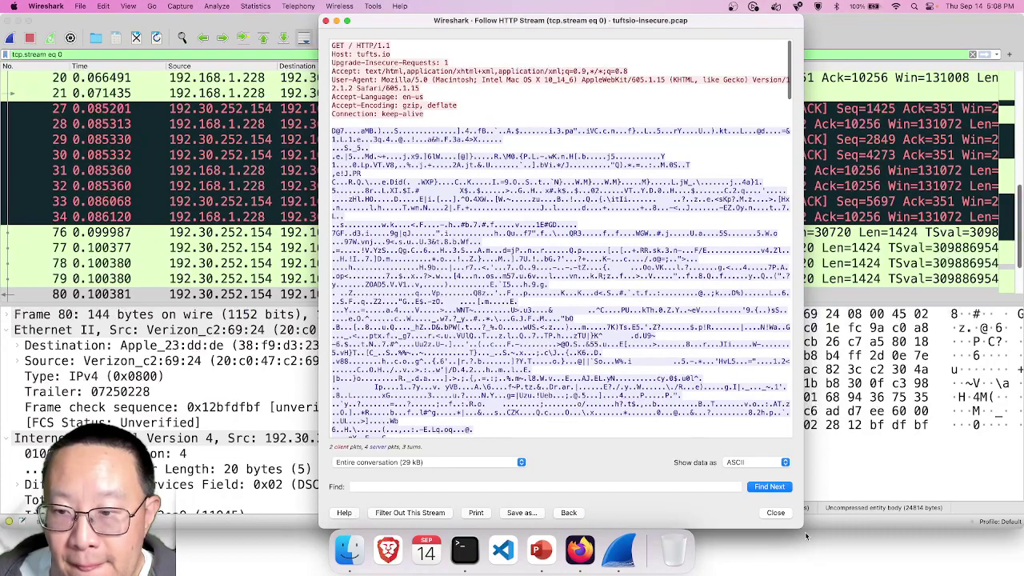
Step: Close the HTTP stream window and clear the tcp.stream eq 0 display filter to list all packets from packet 1
click(773, 512)
click(774, 201)
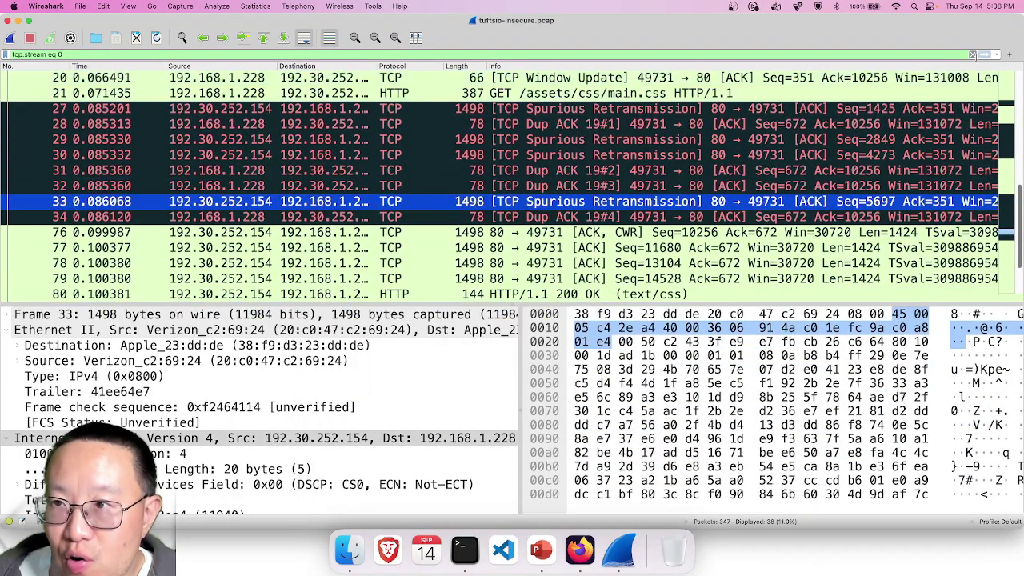
click(972, 54)
scroll(596, 140, up, 6)
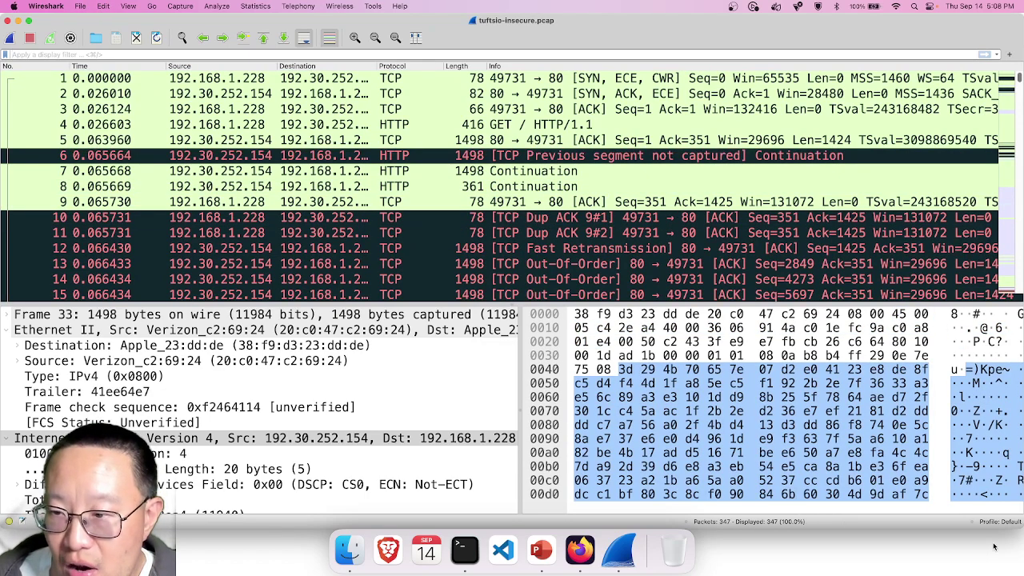
Step: Switch to PowerPoint and end the running slide show
key(super+Tab)
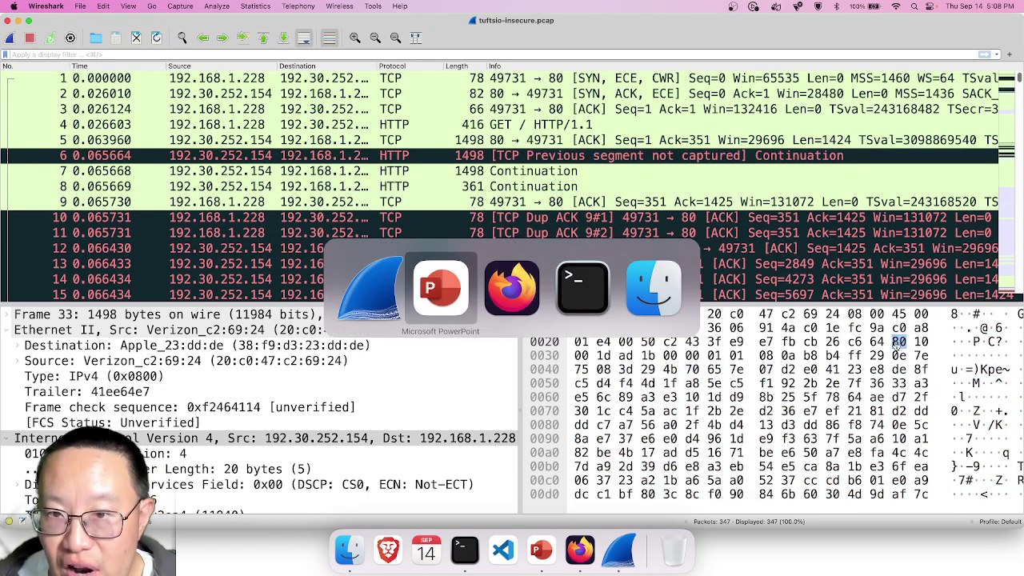
key(super+Tab)
key(super+Tab)
key(super+Tab)
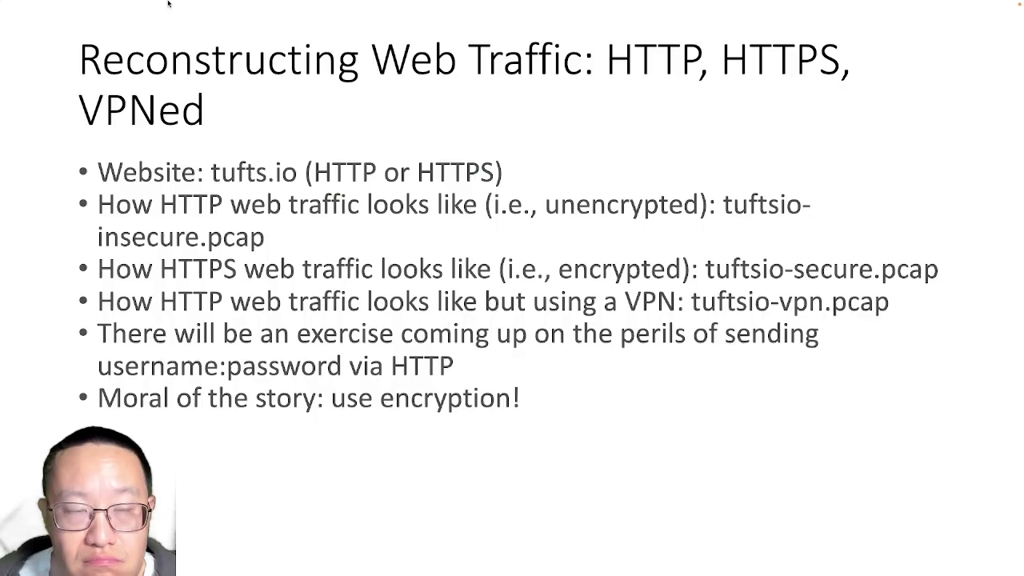
key(Escape)
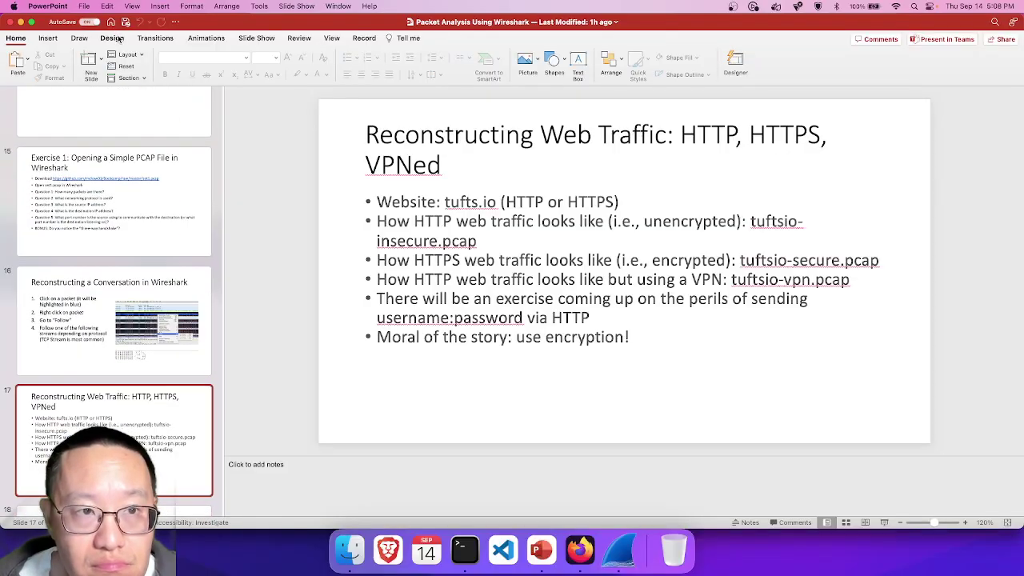
Step: Minimise the PowerPoint, Wireshark and Firefox windows and move the Terminal window up over the desktop
click(24, 26)
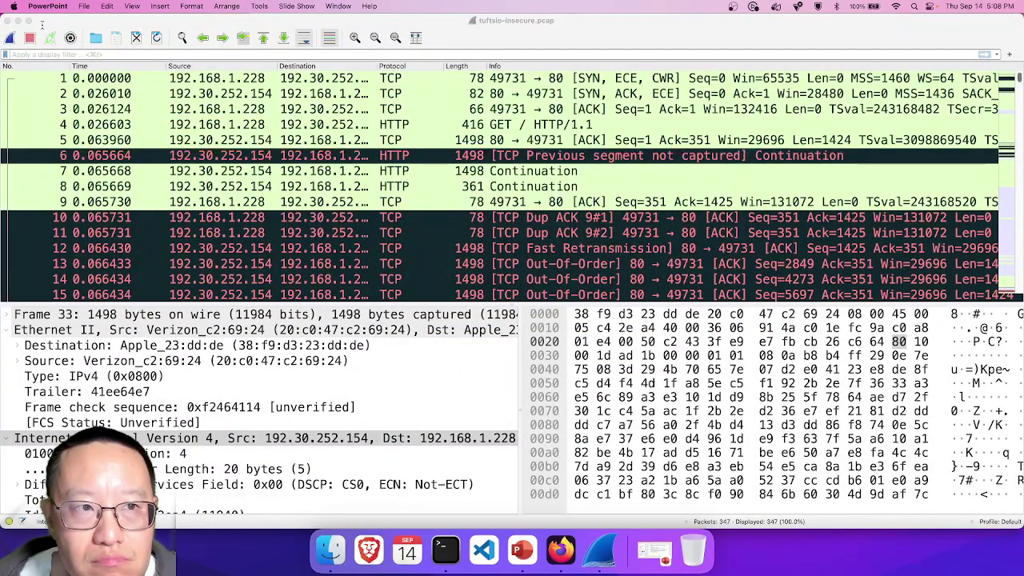
click(17, 21)
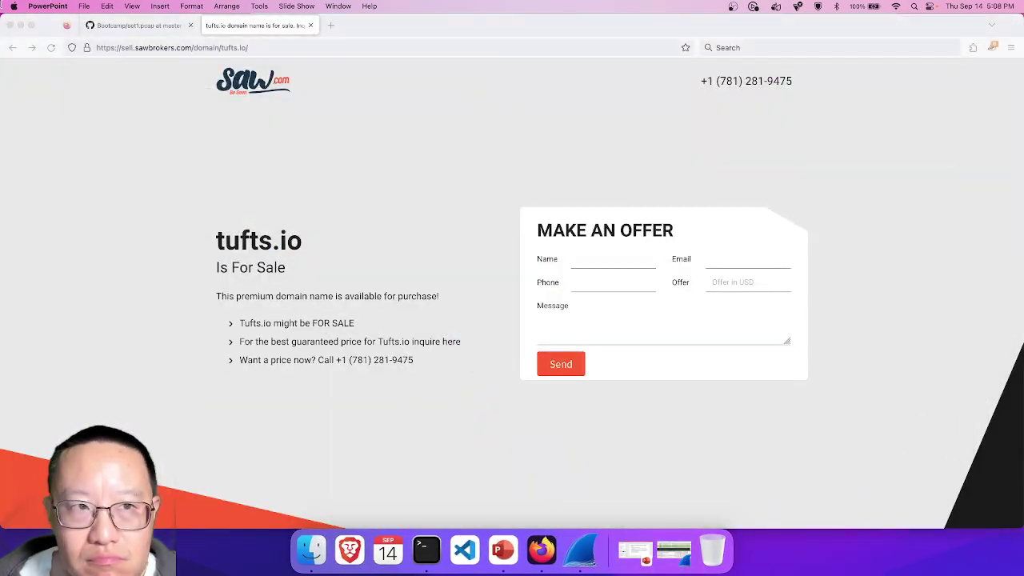
click(20, 25)
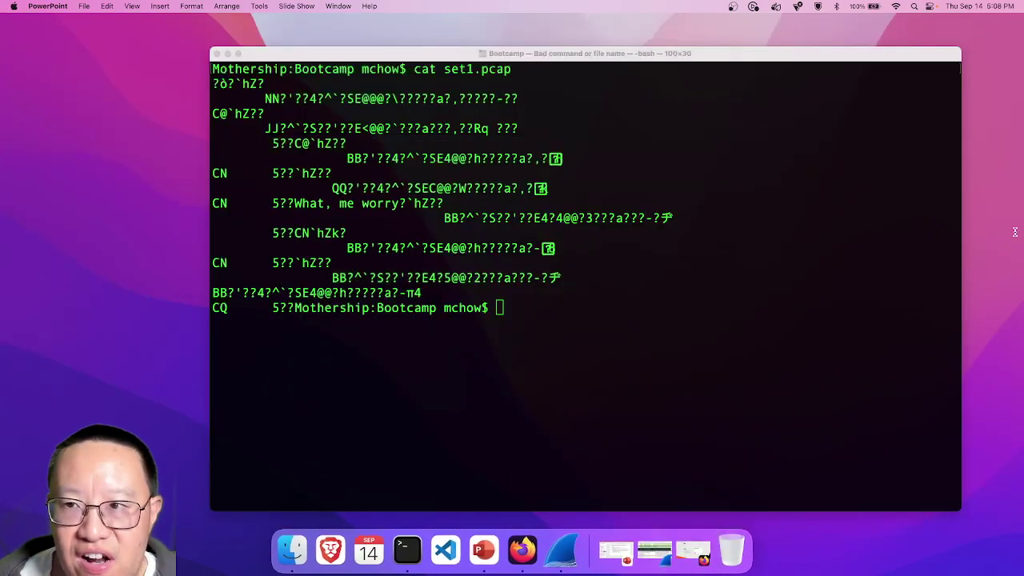
drag(754, 56, 679, 40)
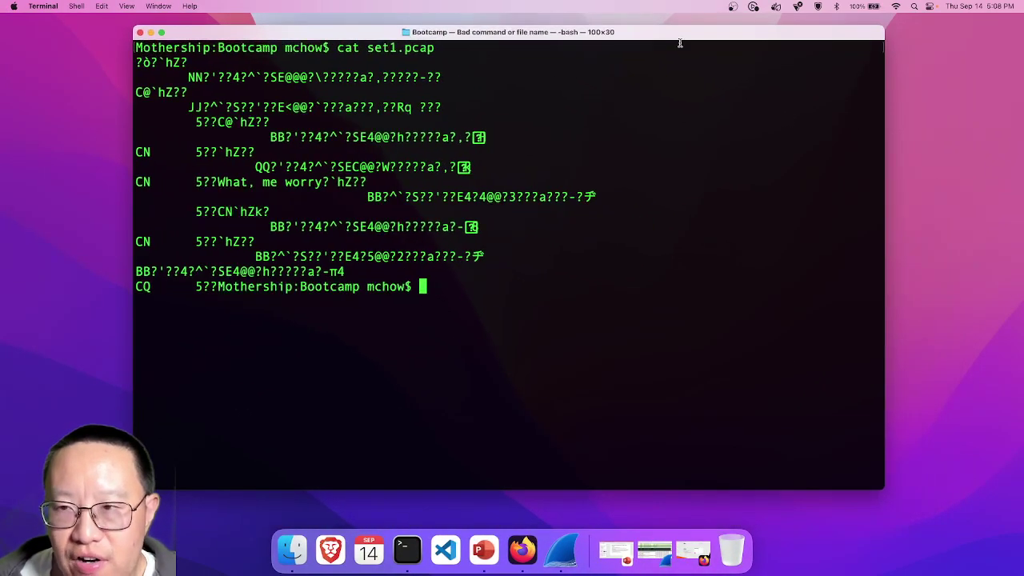
Step: Restore the tuftsio-insecure.pcap window in Wireshark and export all of its HTTP objects to the Desktop folder
click(654, 550)
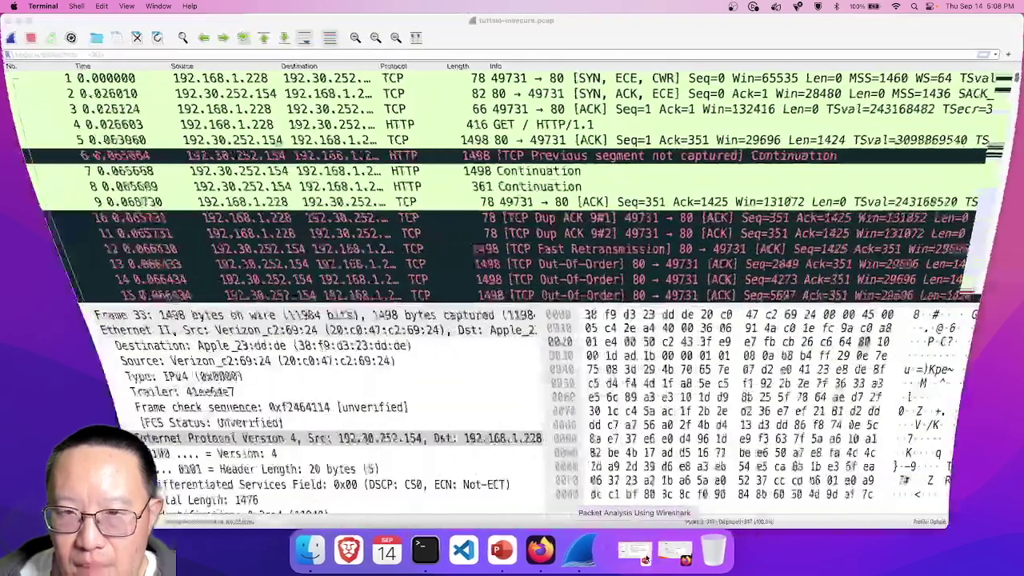
click(75, 110)
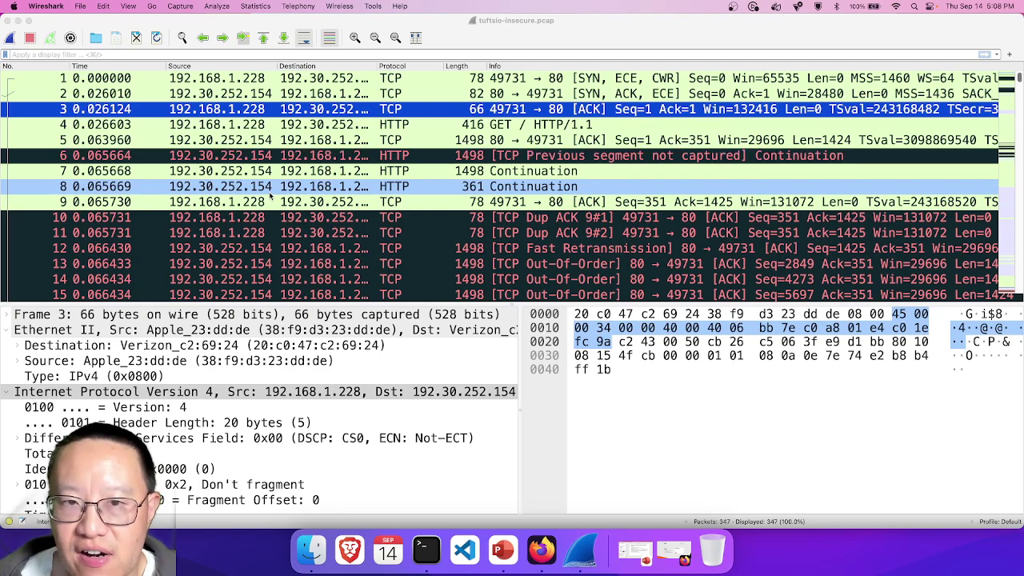
click(79, 6)
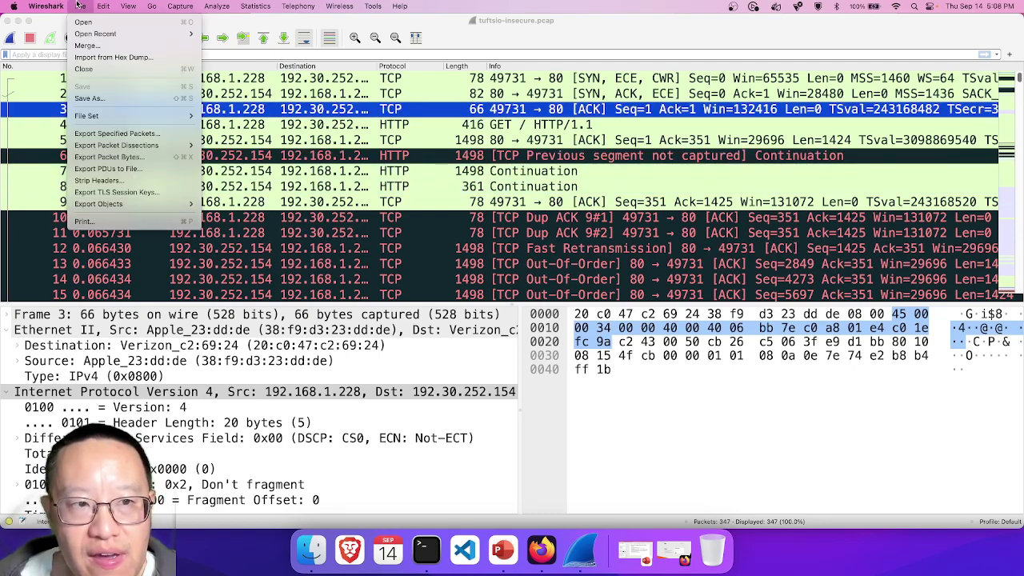
mouse_move(128, 205)
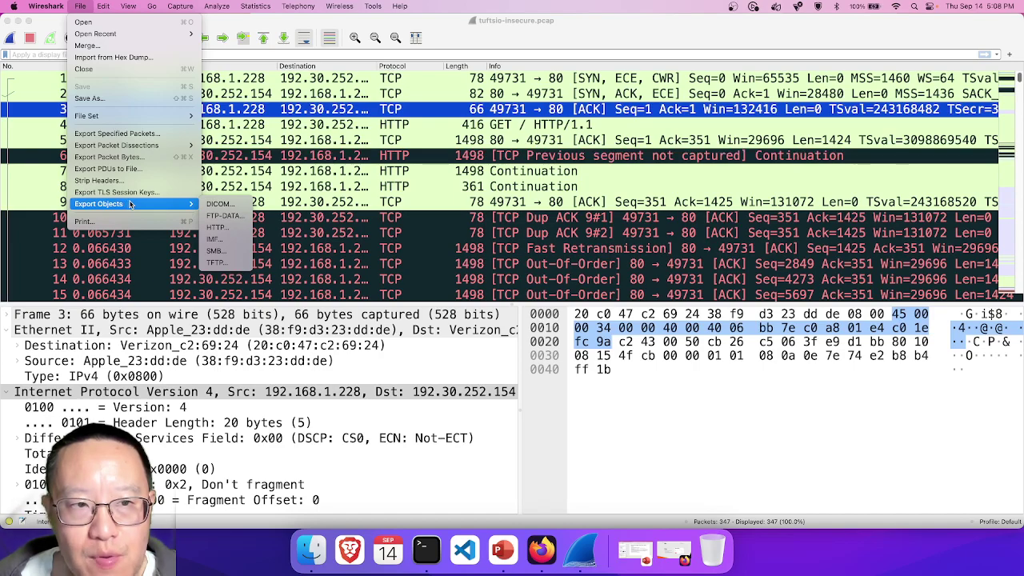
click(207, 229)
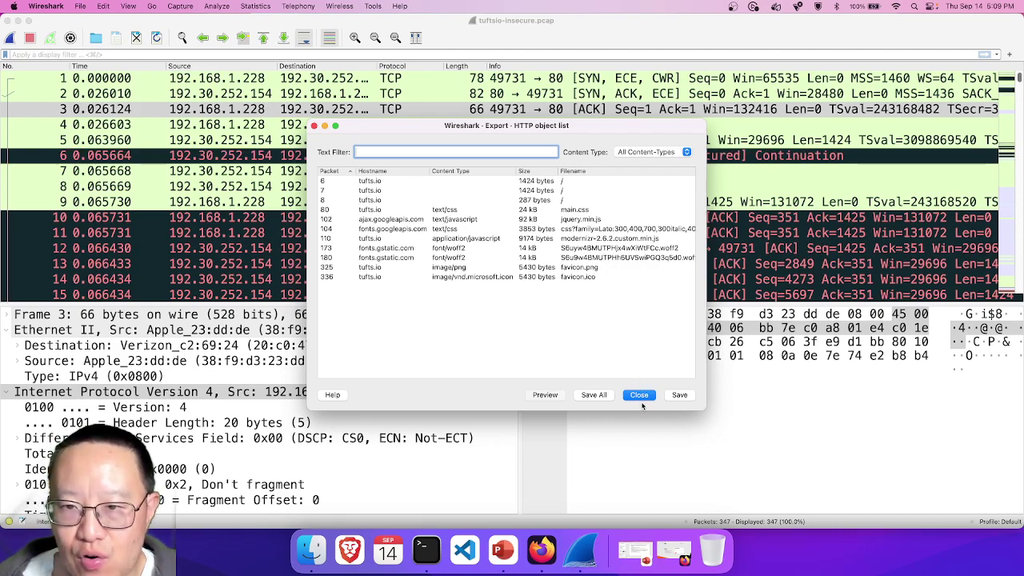
click(594, 395)
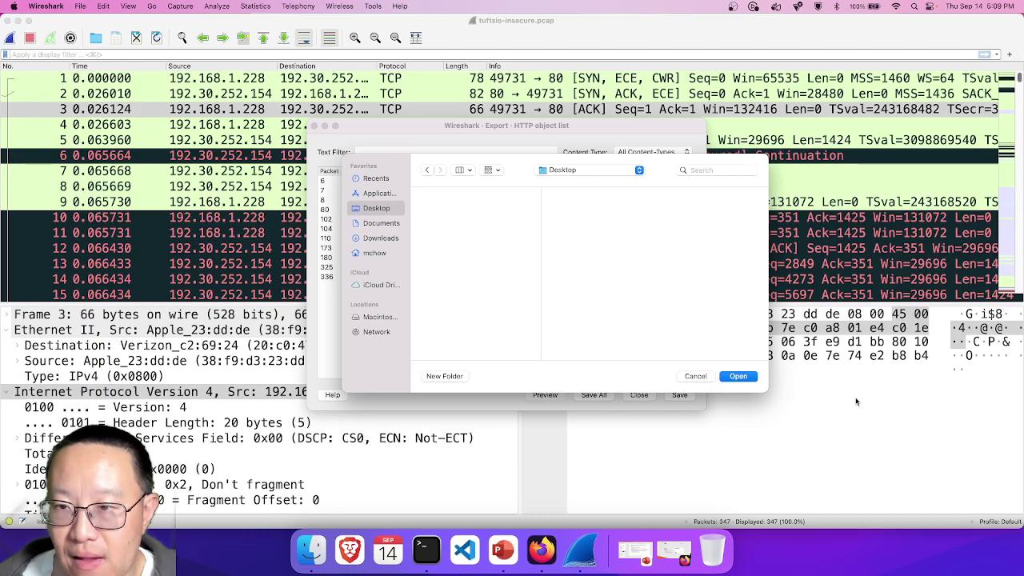
click(737, 377)
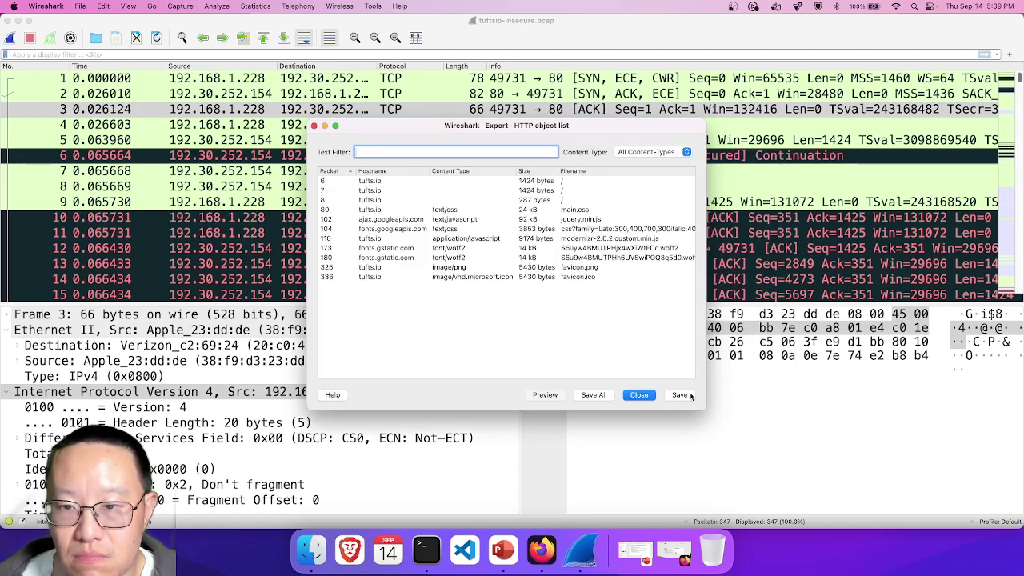
click(628, 400)
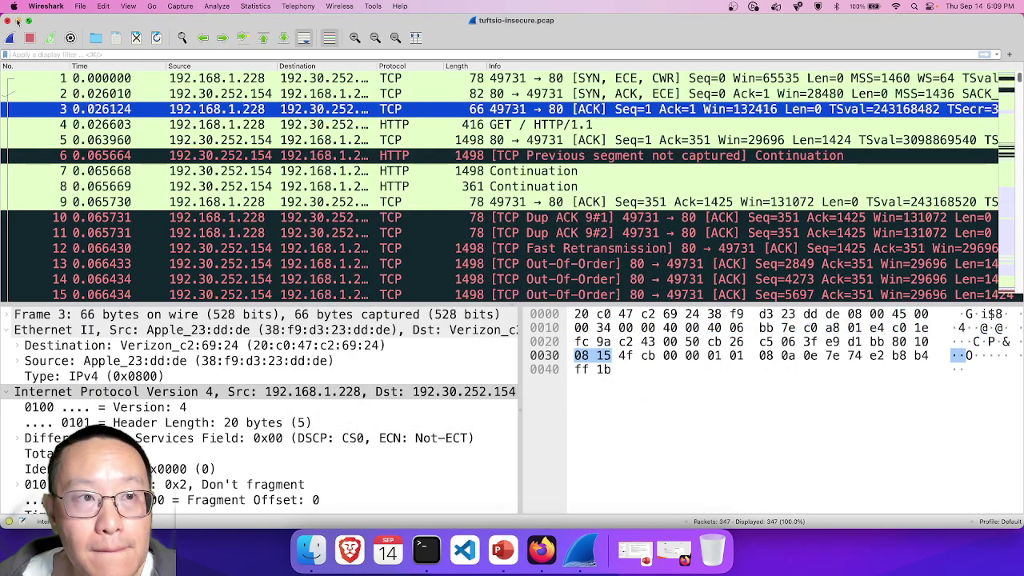
Step: Minimise Wireshark and, in Terminal, list the exported files in ~/Desktop with ls and delete them all with rm *
click(19, 22)
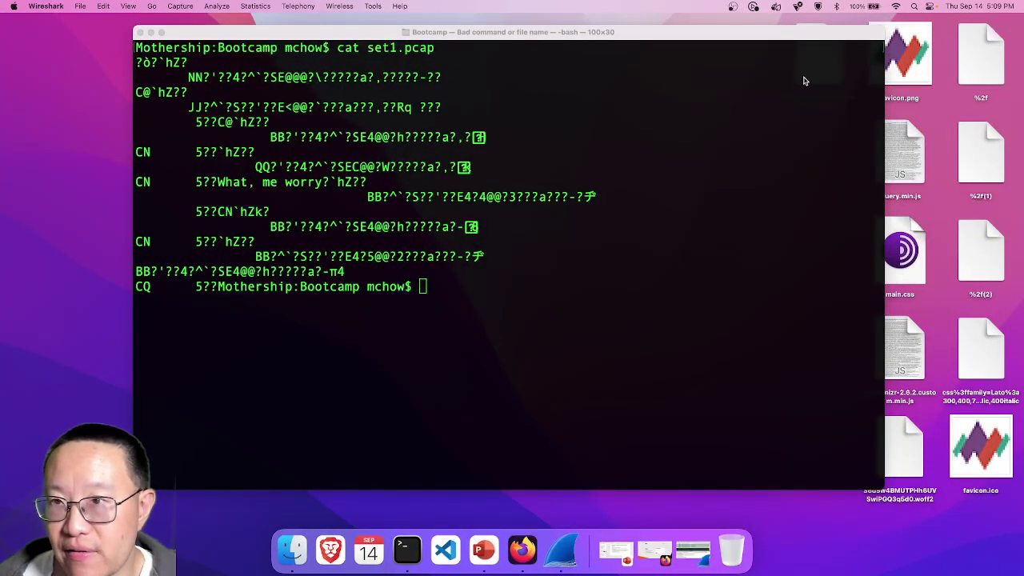
drag(774, 34, 749, 22)
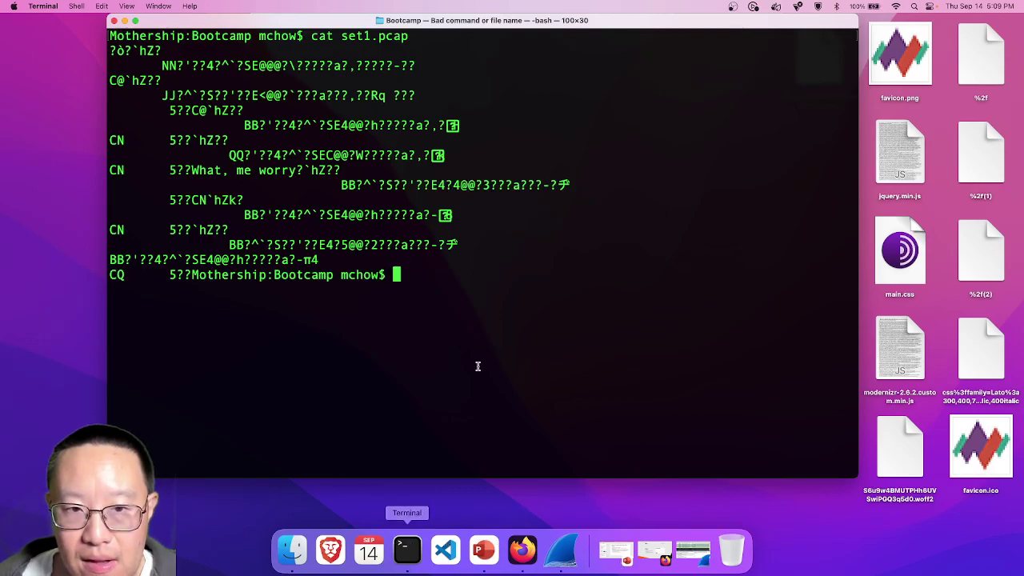
text(cd ~/Desktop)
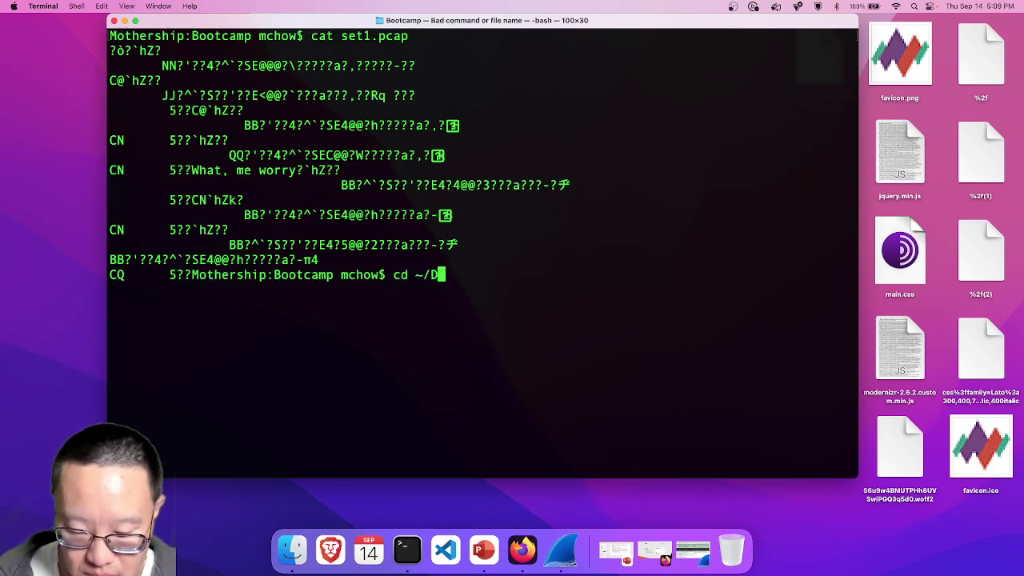
key(Return)
text(ls)
key(Return)
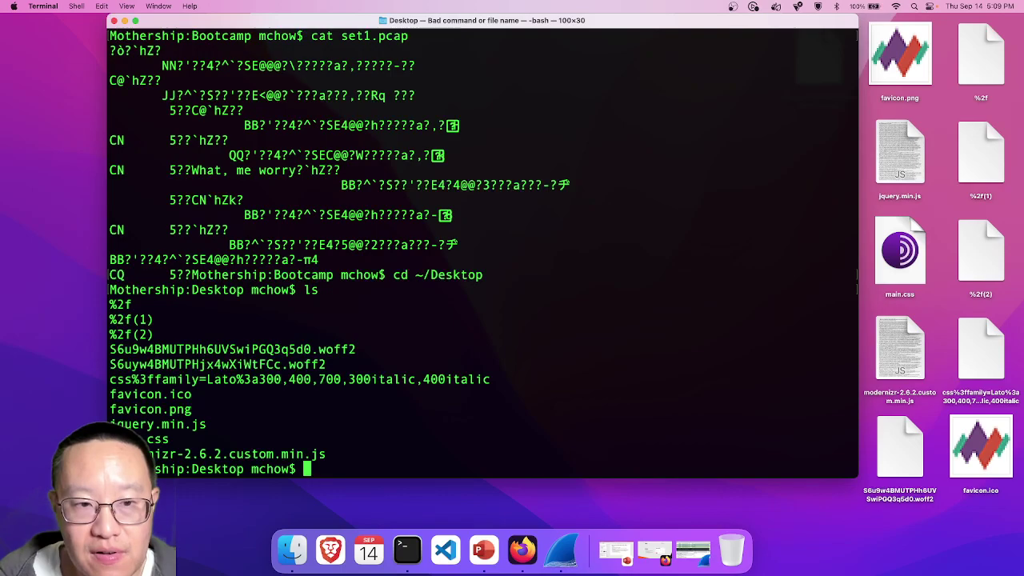
text(rm *)
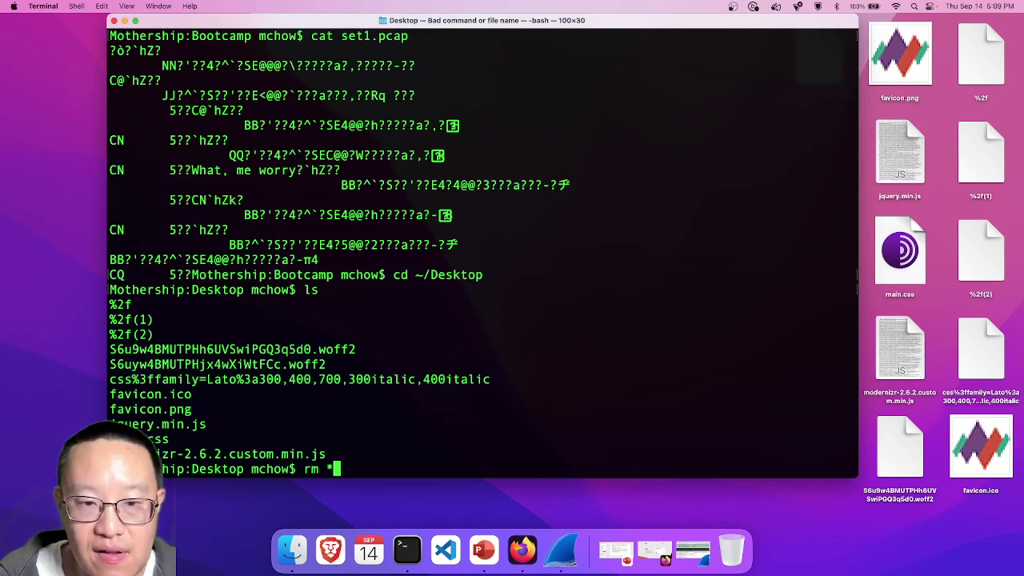
key(Return)
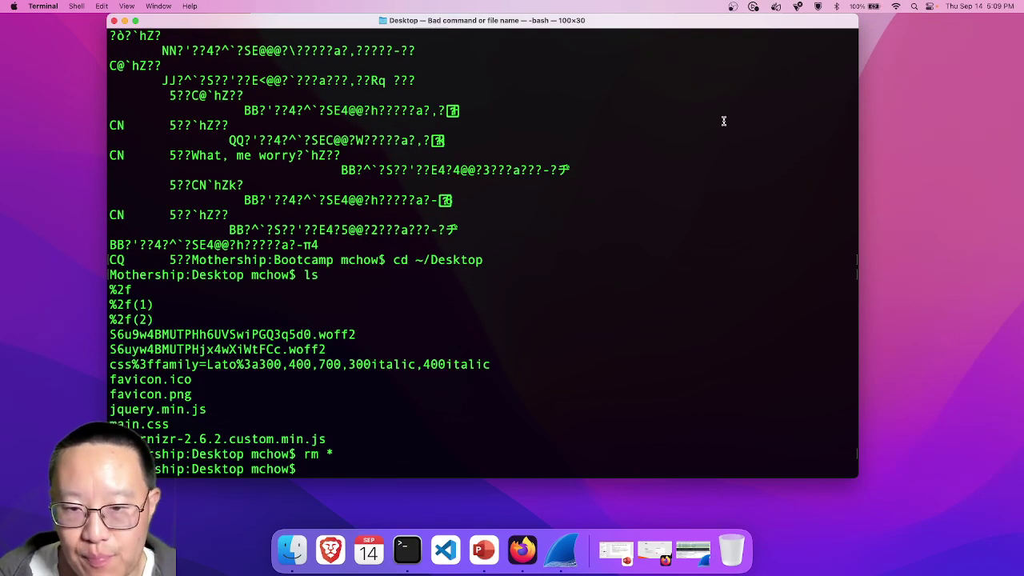
Step: Restore the Wireshark window and open the capture file tuftsio-secure.pcap from the Bootcamp folder
click(675, 566)
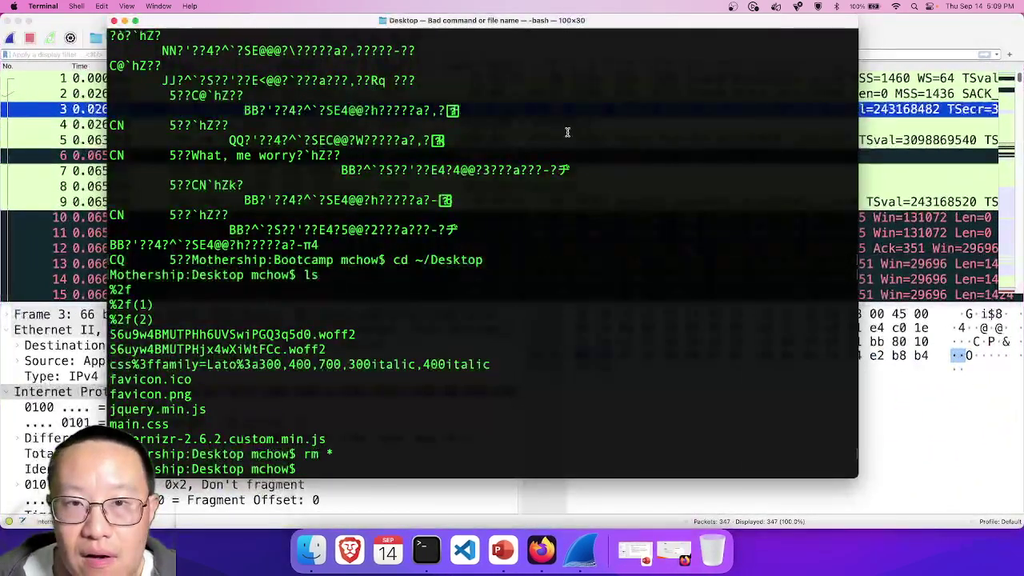
click(954, 171)
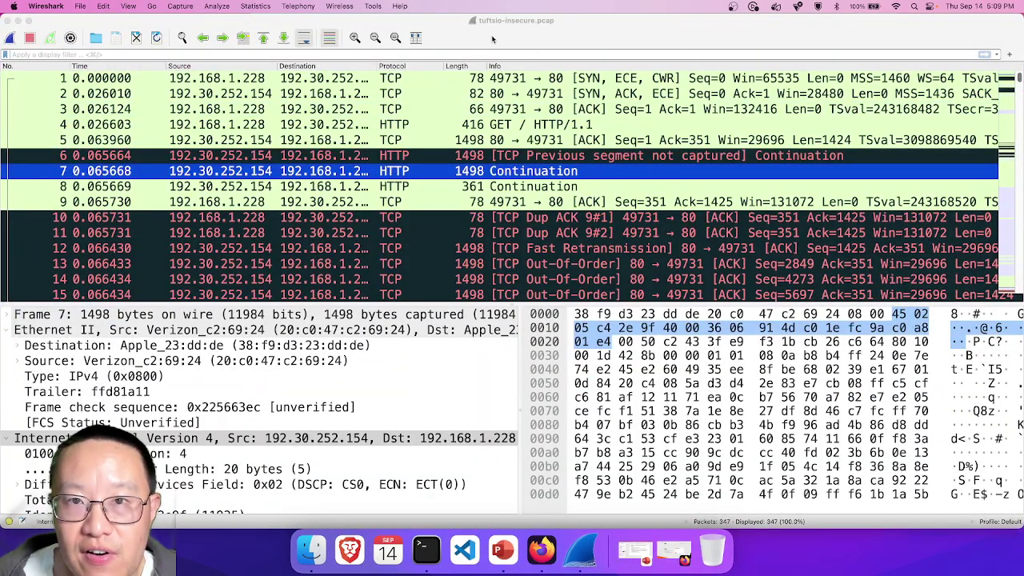
key(super+o)
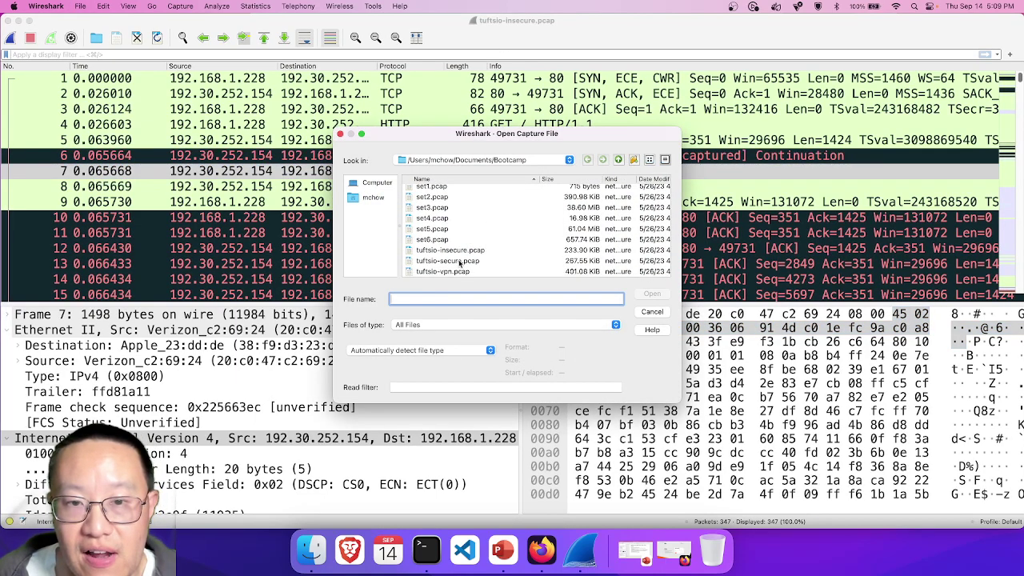
click(459, 265)
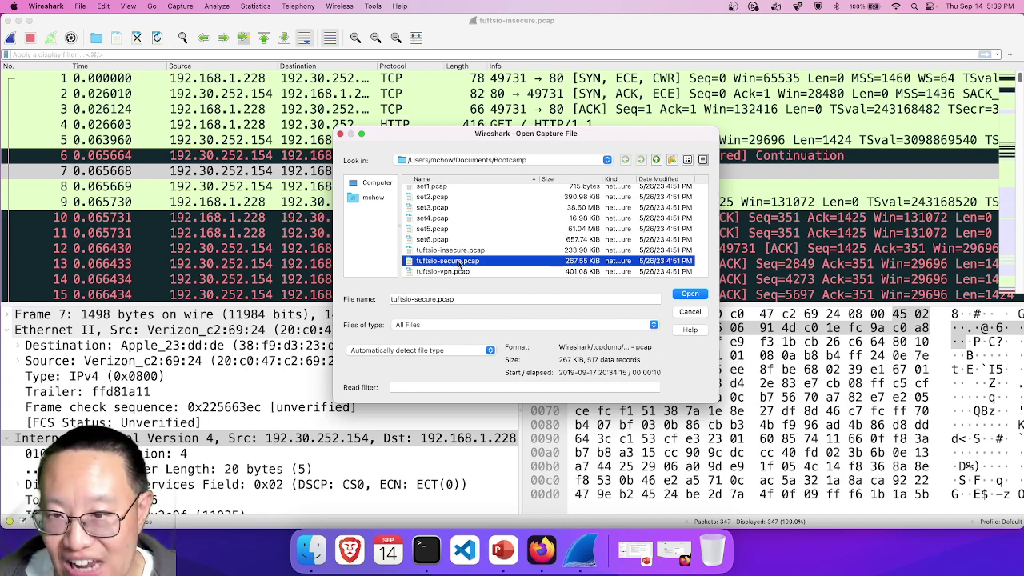
double_click(460, 262)
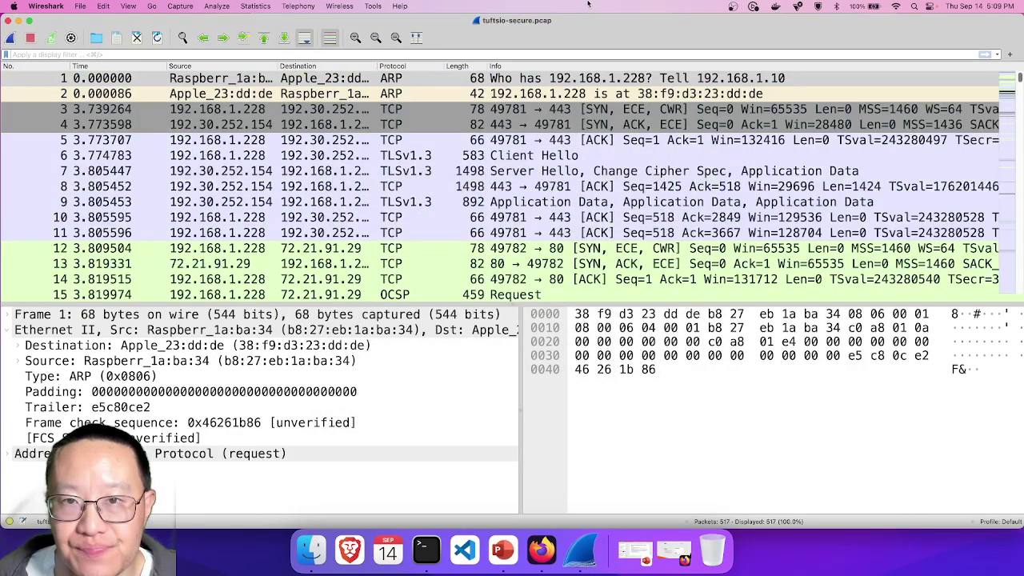
Step: Examine the opening packets of the secure capture, from packet 5 through the HTTP requests for success.txt
click(574, 144)
key(Down)
key(Down)
key(Down)
key(Down)
key(Down)
key(Down)
key(Down)
key(Down)
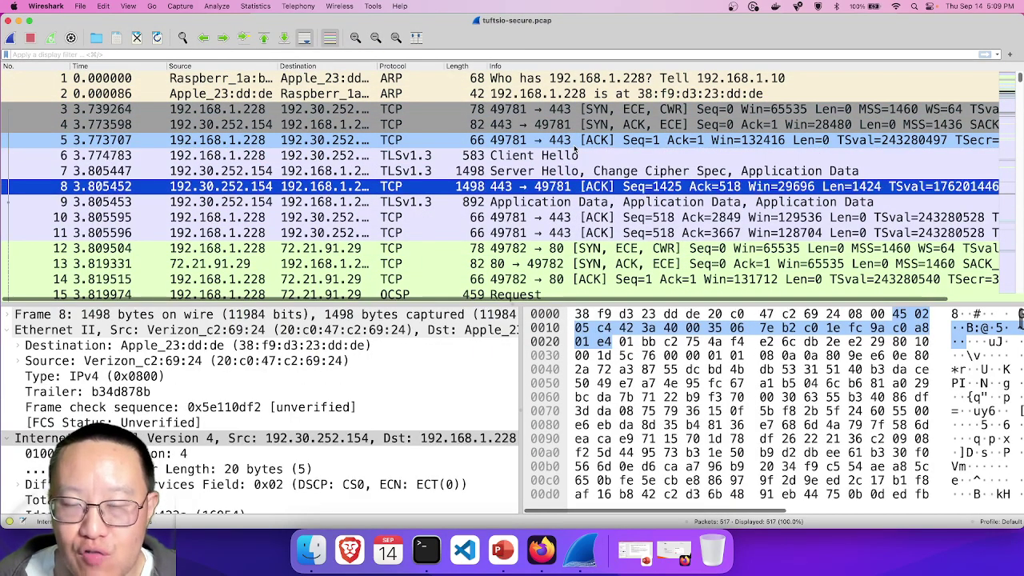
scroll(560, 177, down, 5)
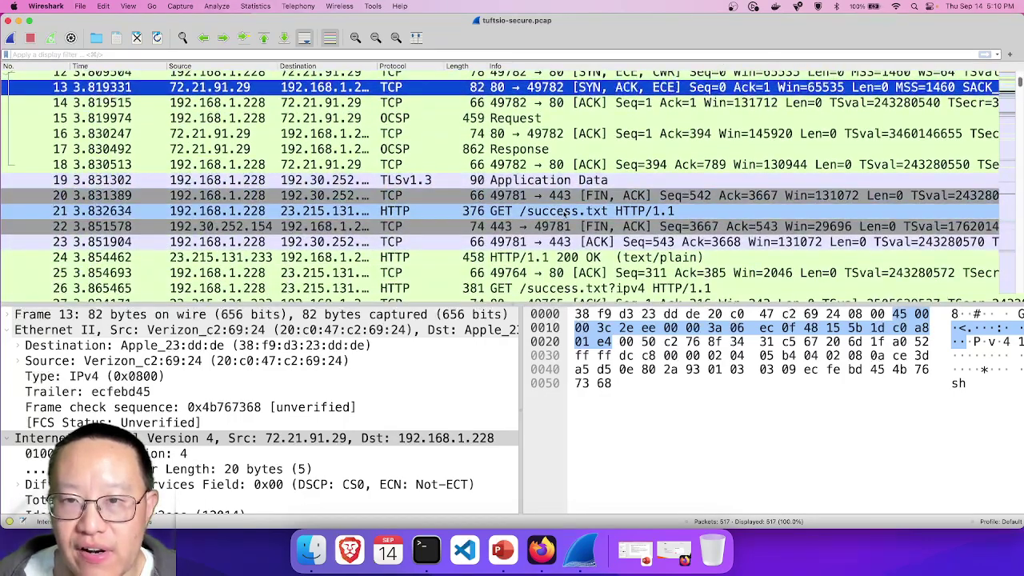
click(564, 211)
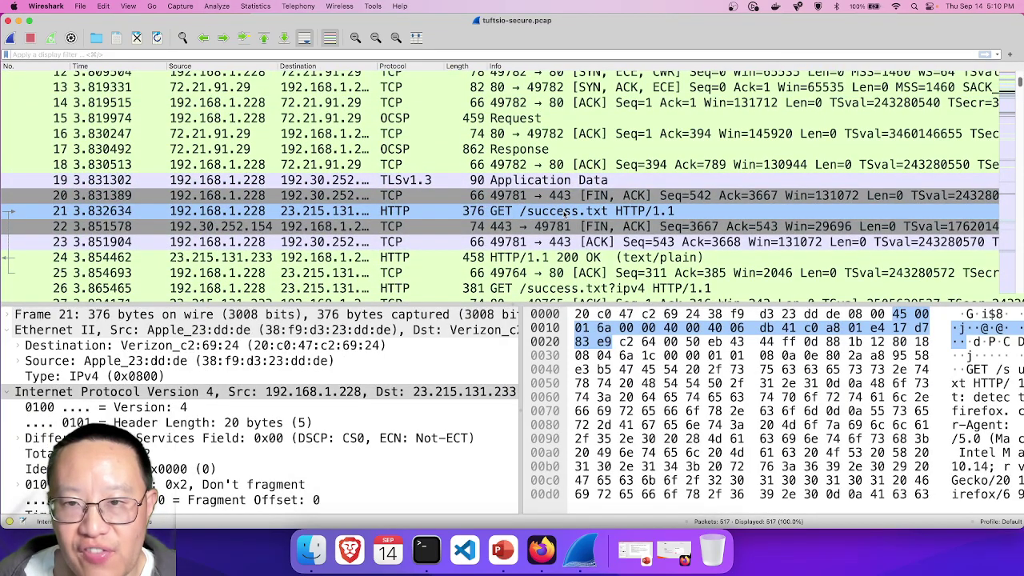
scroll(565, 213, down, 3)
click(564, 198)
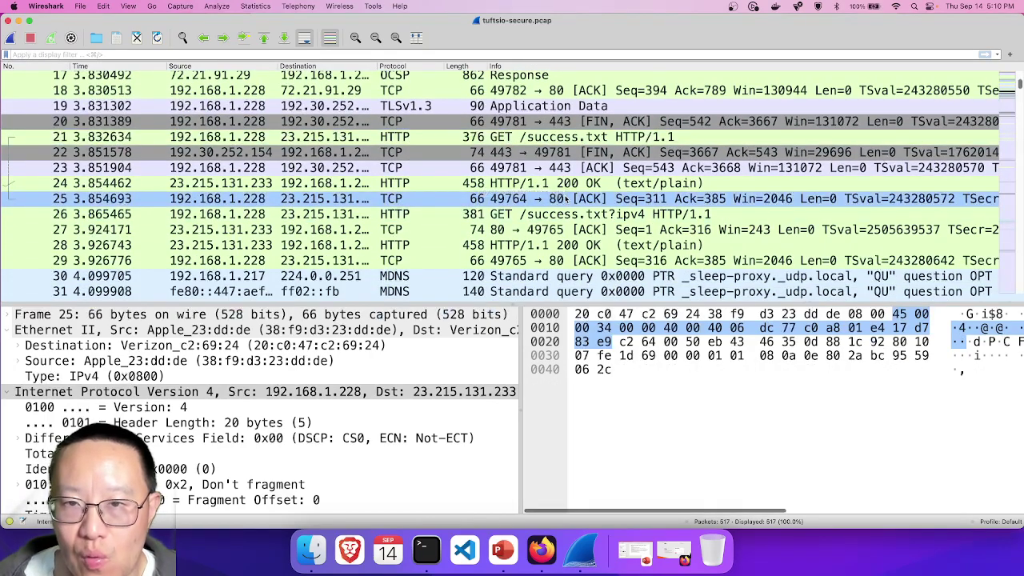
key(Up)
Step: Follow the TCP stream of the GET /success.txt request in packet 21 and go back through the streams to stream 0
click(560, 137)
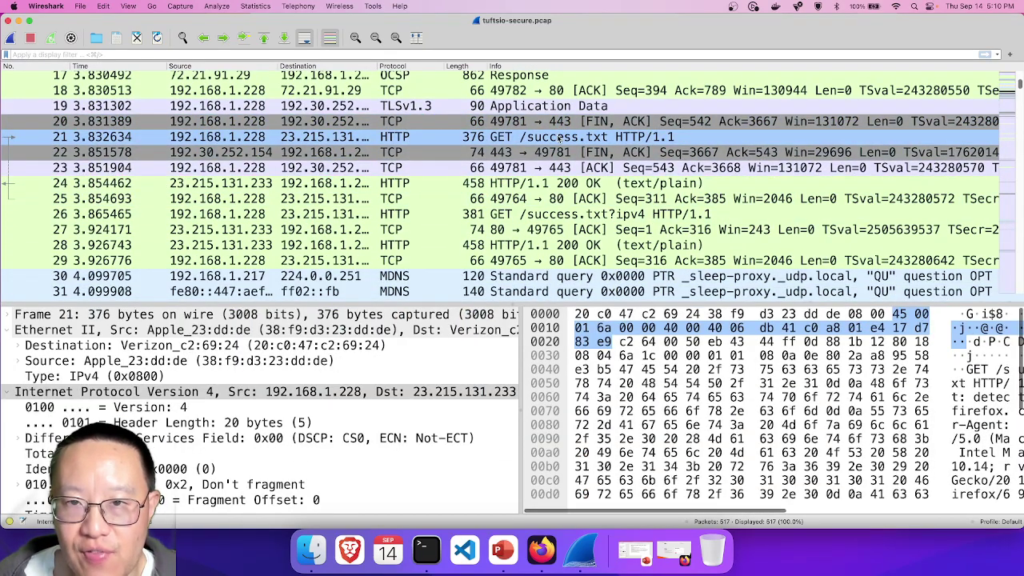
right_click(561, 139)
mouse_move(608, 260)
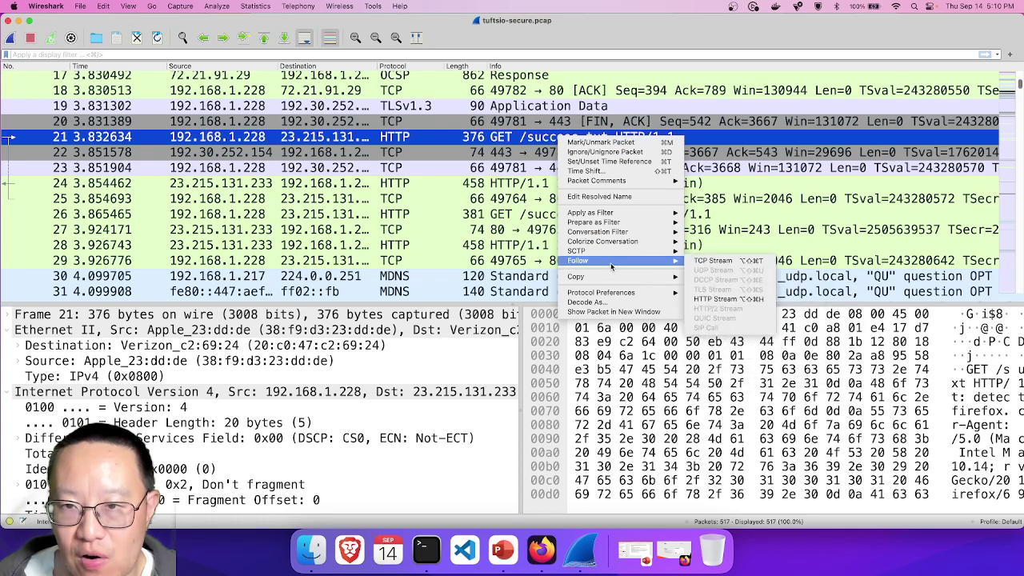
click(704, 263)
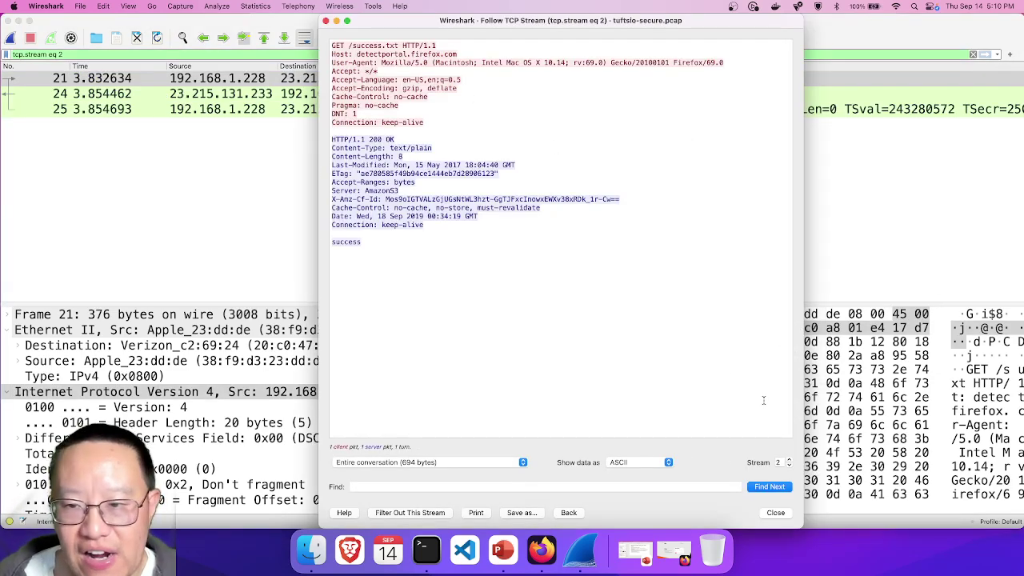
click(789, 465)
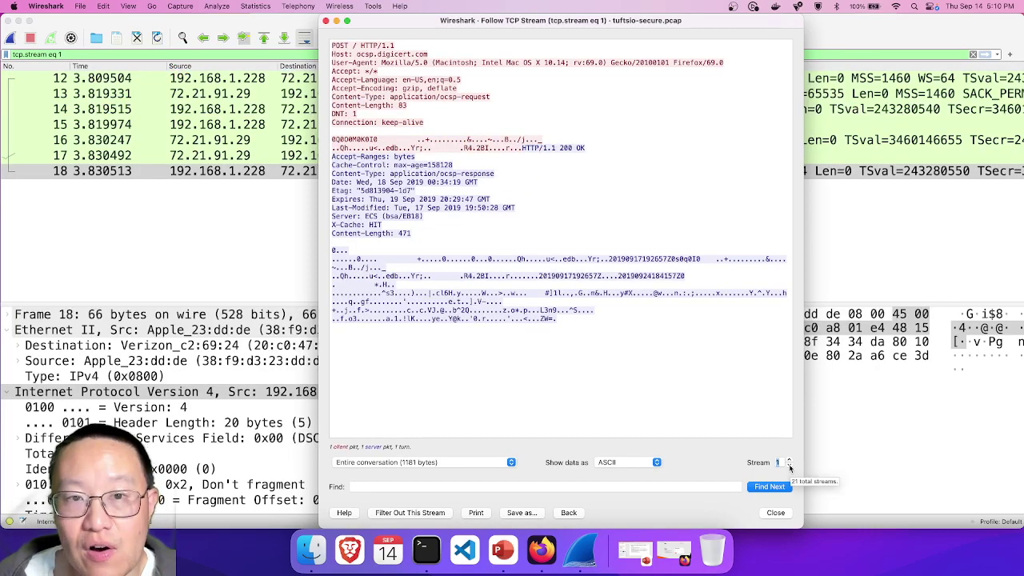
click(788, 464)
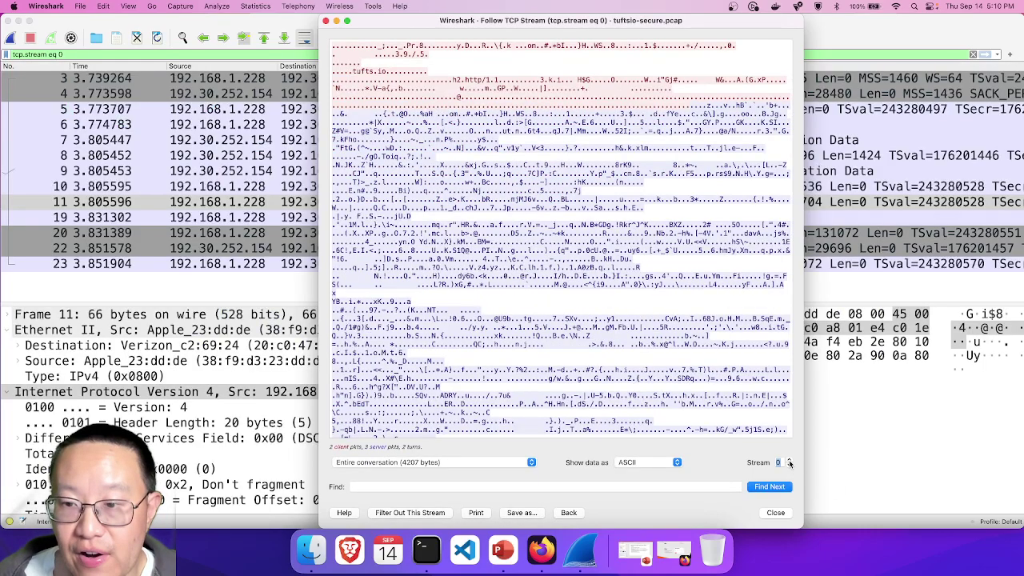
Step: Examine the capture's remaining TCP streams one after another, advancing from stream 0 to stream 20
click(789, 461)
click(790, 461)
click(789, 461)
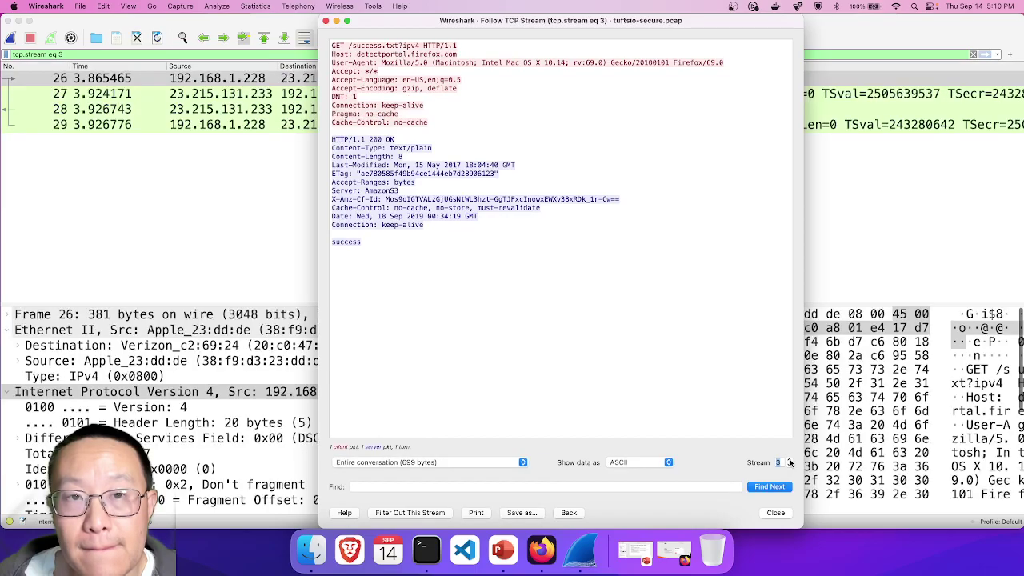
click(790, 460)
click(789, 461)
click(789, 461)
click(789, 461)
click(789, 461)
click(789, 461)
click(789, 461)
click(789, 461)
click(789, 460)
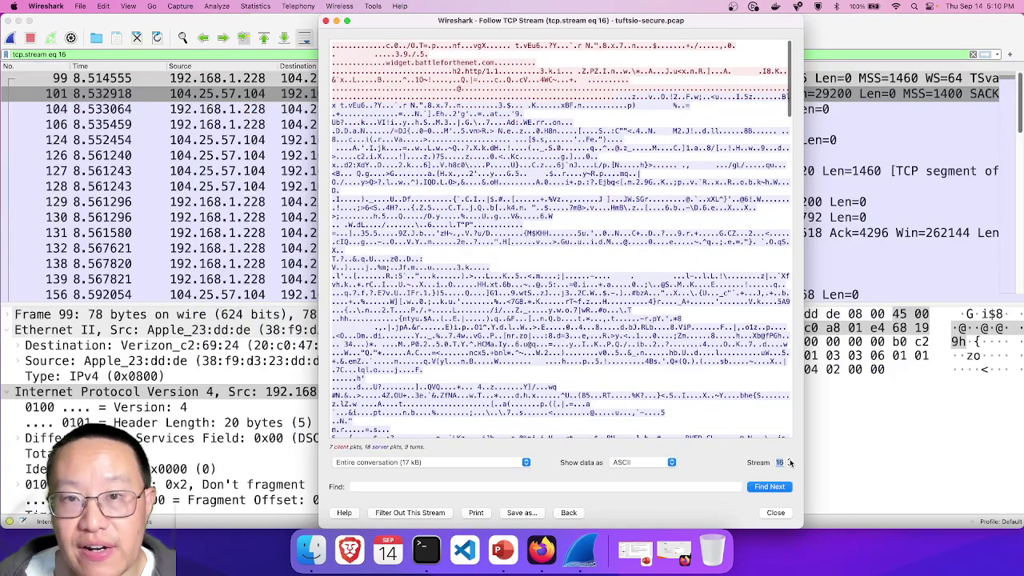
click(790, 461)
click(789, 466)
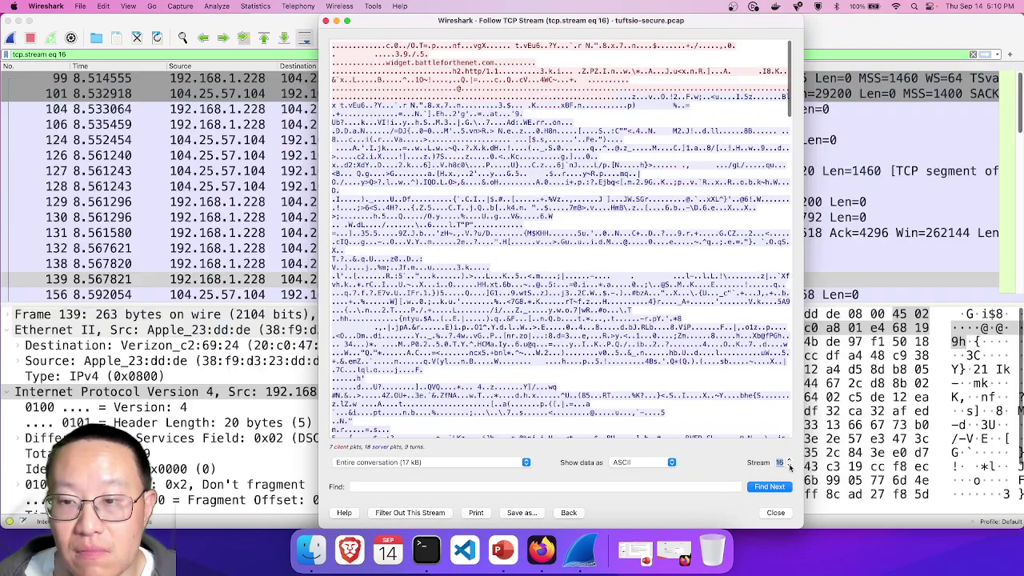
click(790, 466)
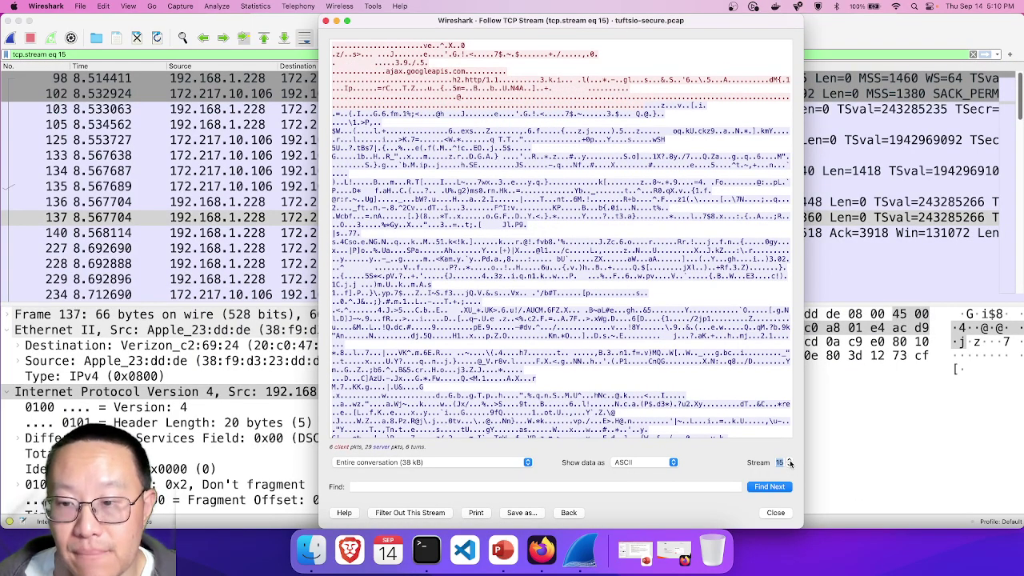
click(790, 461)
drag(789, 465, 788, 462)
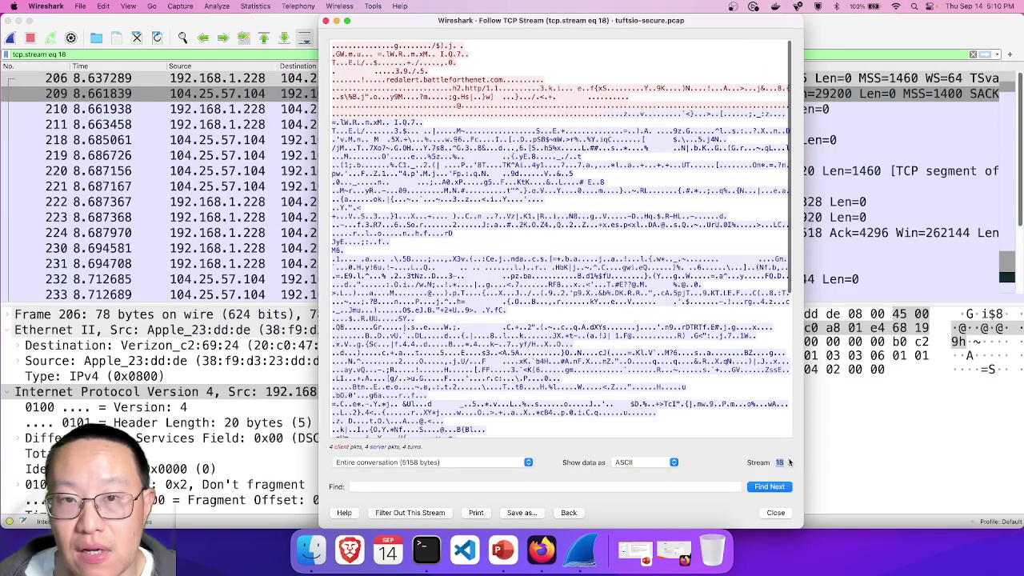
click(788, 460)
click(788, 460)
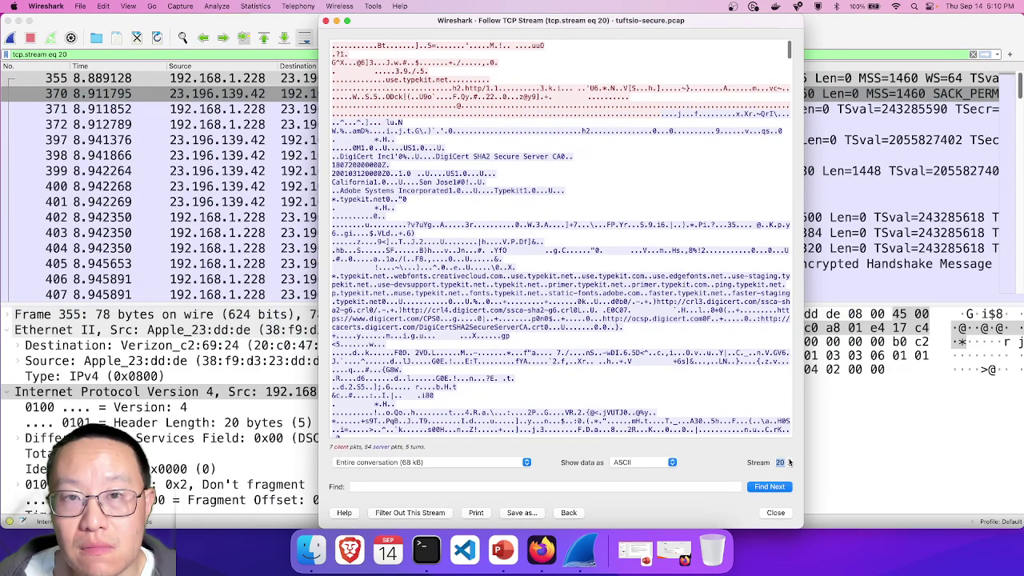
Step: Close the followed TCP stream, clear the display filter and look over the full packet list
click(774, 513)
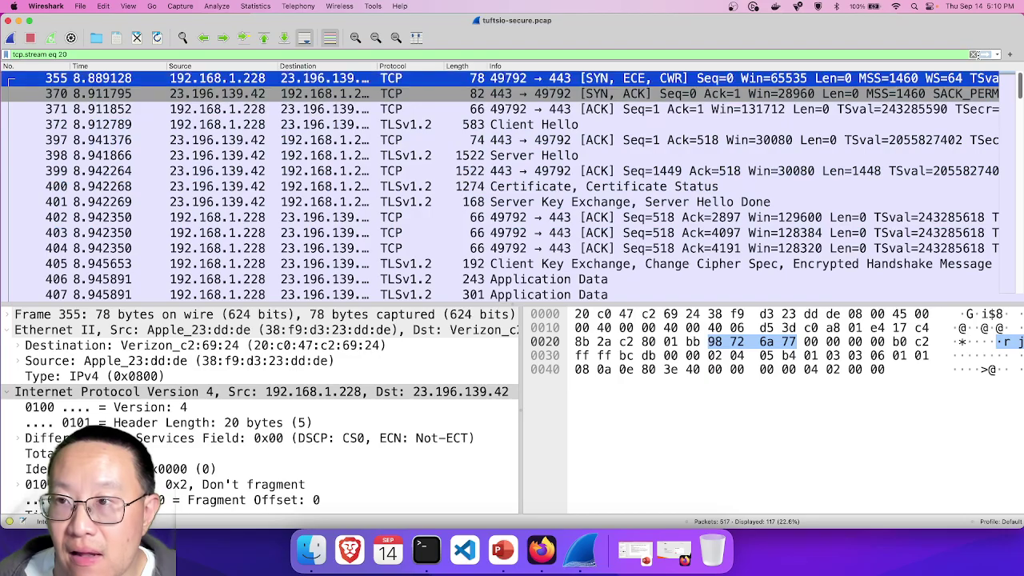
click(972, 55)
scroll(595, 194, down, 7)
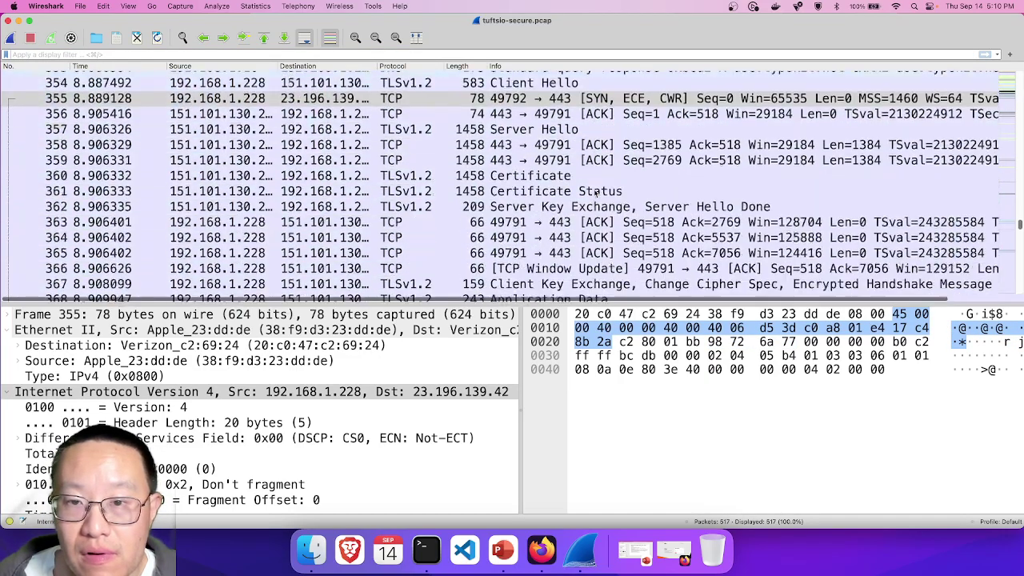
scroll(596, 195, down, 15)
scroll(596, 194, up, 20)
scroll(596, 194, up, 20)
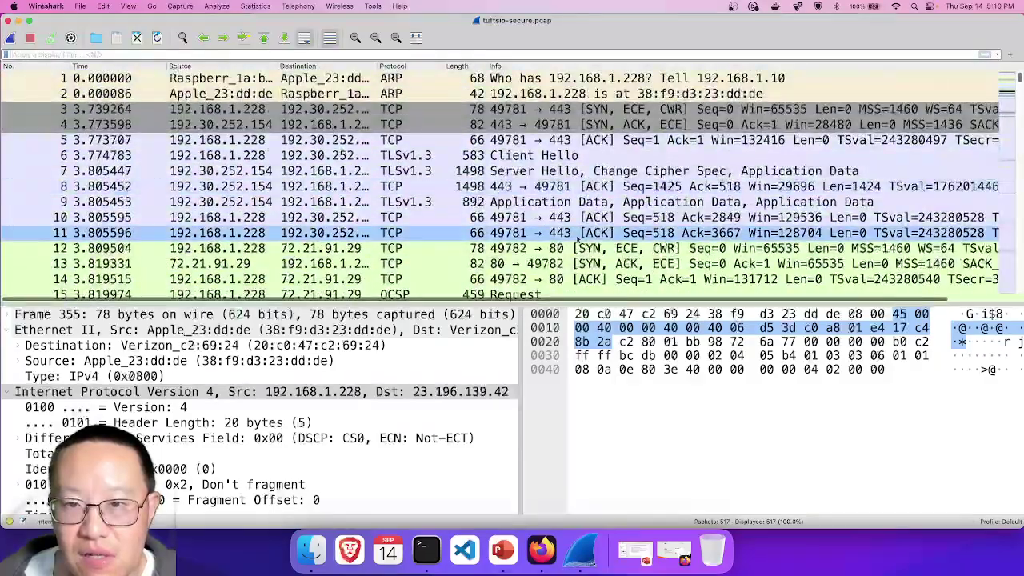
Step: Follow the HTTP stream of the GET /success.txt request in packet 21, and close it and clear the display filter
scroll(525, 256, down, 5)
right_click(508, 236)
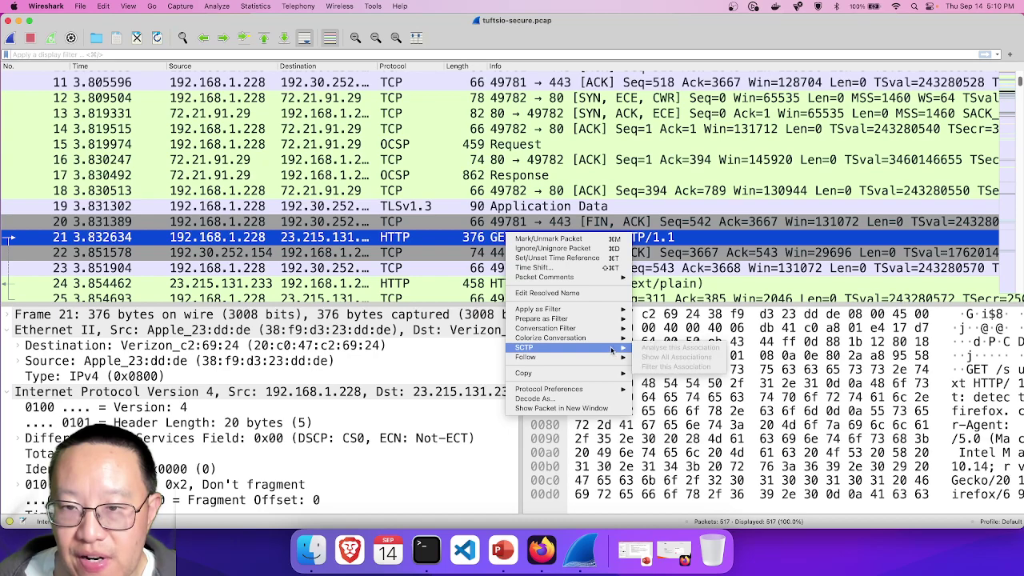
mouse_move(611, 360)
click(676, 395)
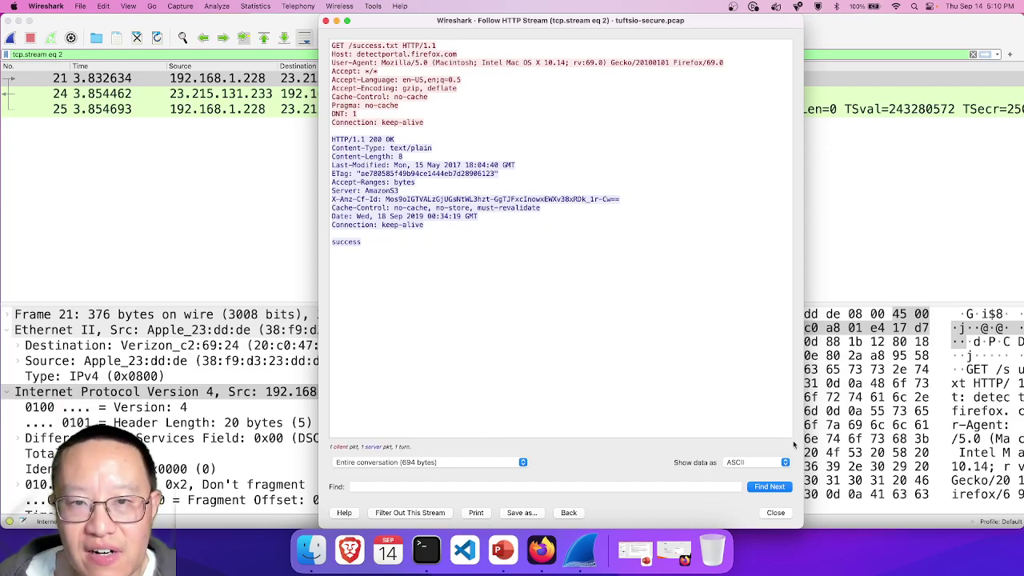
click(775, 513)
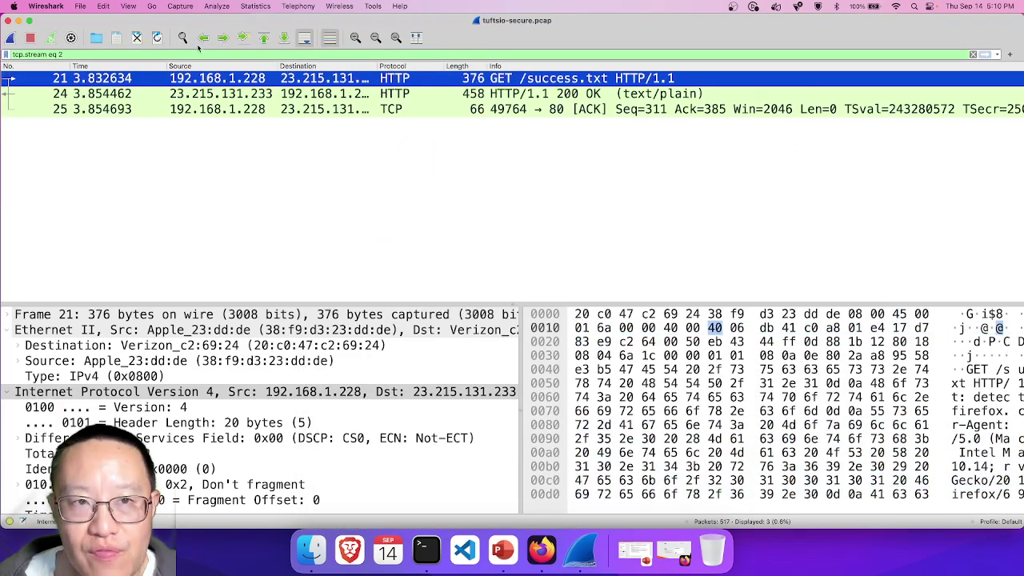
click(972, 55)
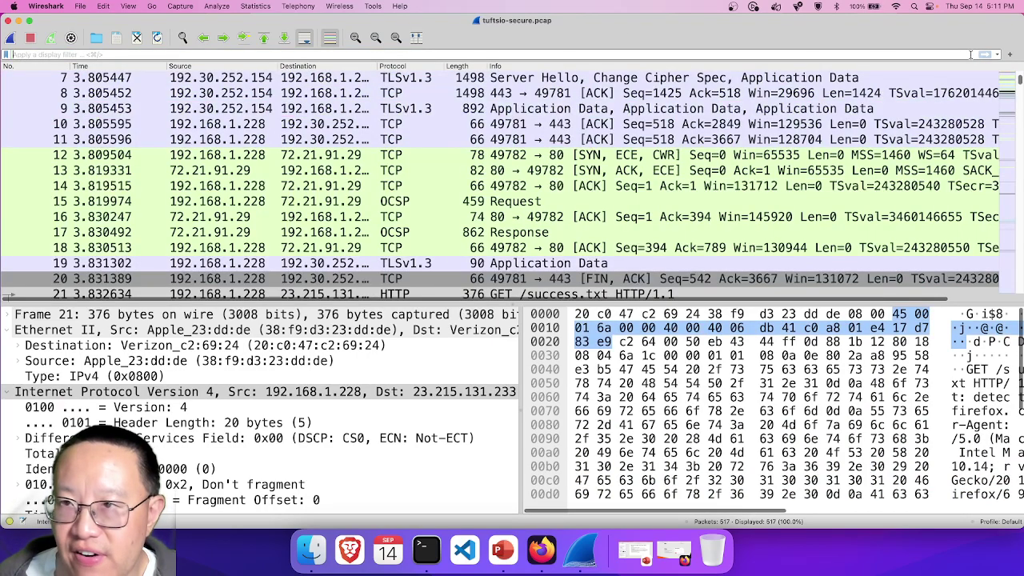
Step: Open the list of exportable HTTP objects, review each entry and close it without saving anything
click(80, 6)
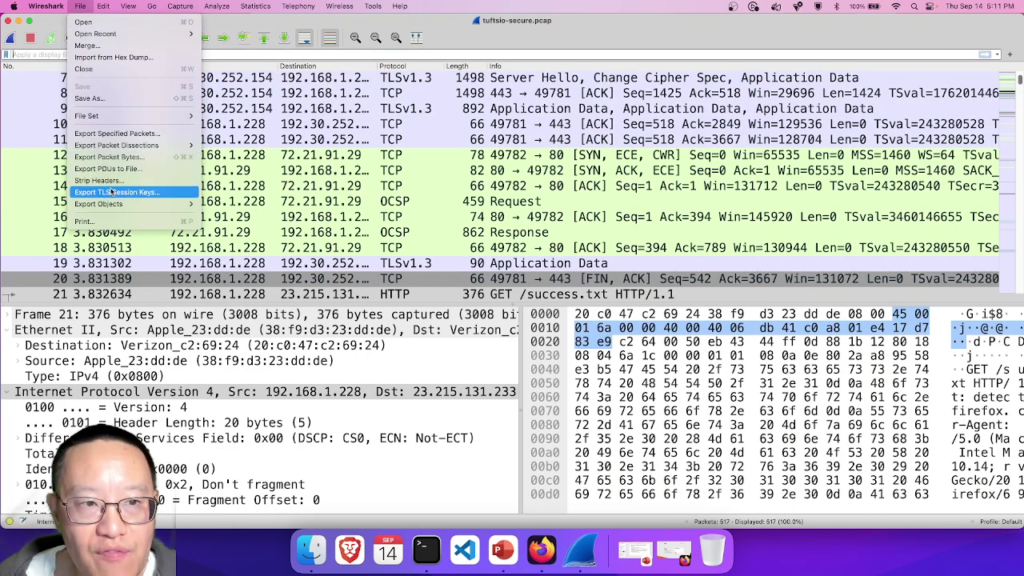
mouse_move(110, 204)
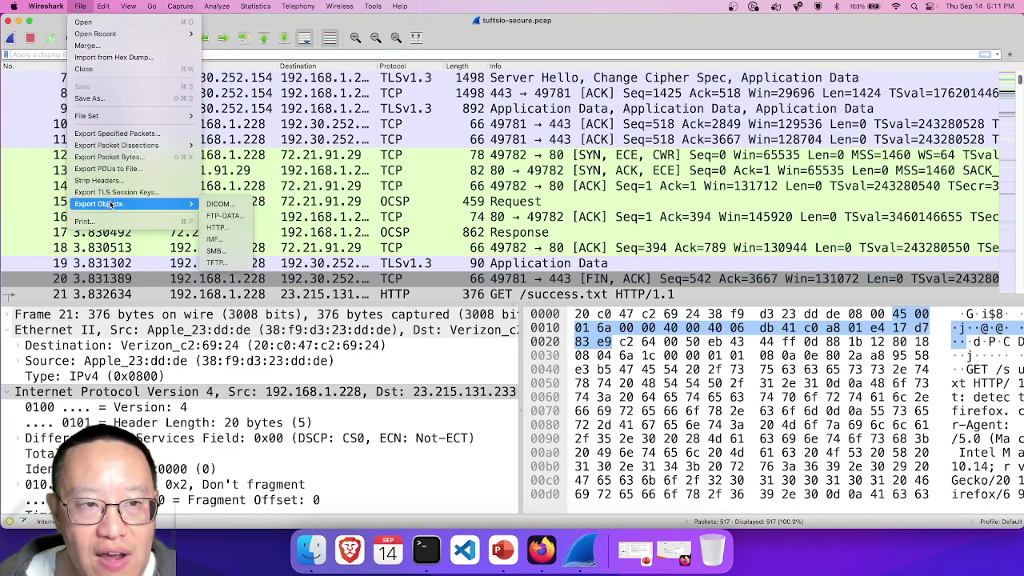
click(236, 230)
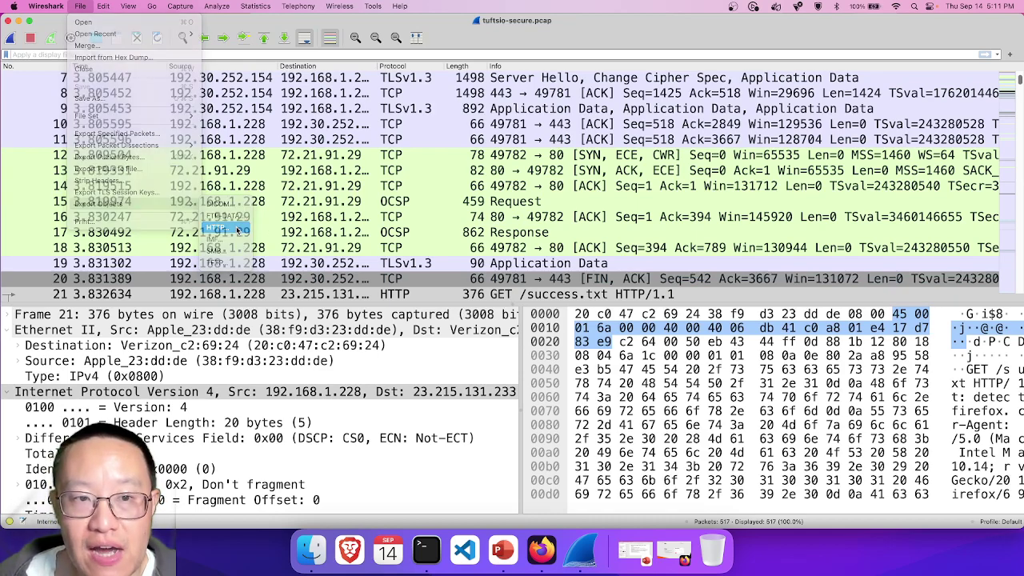
click(493, 182)
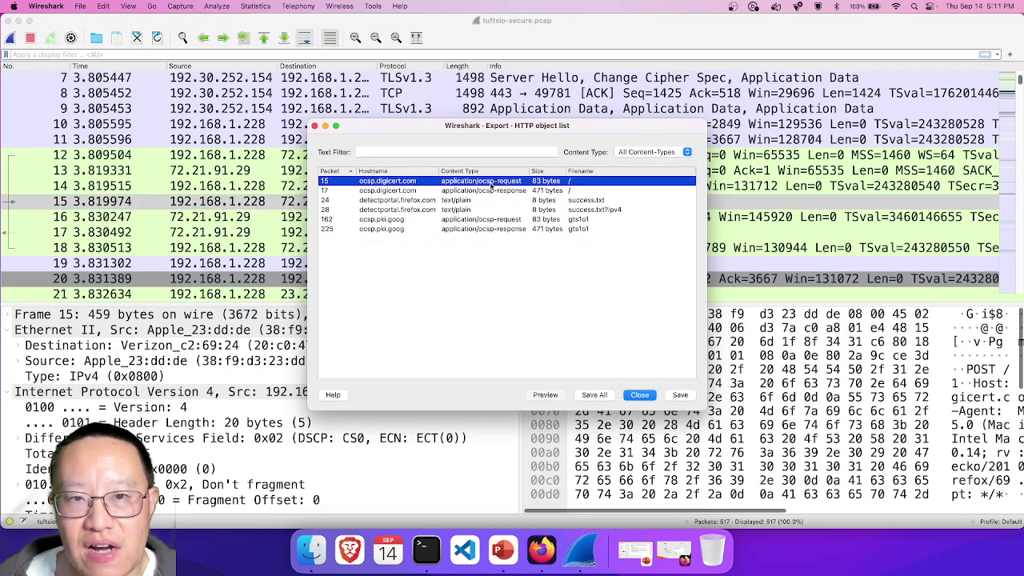
key(Down)
key(Down)
key(Down)
key(Down)
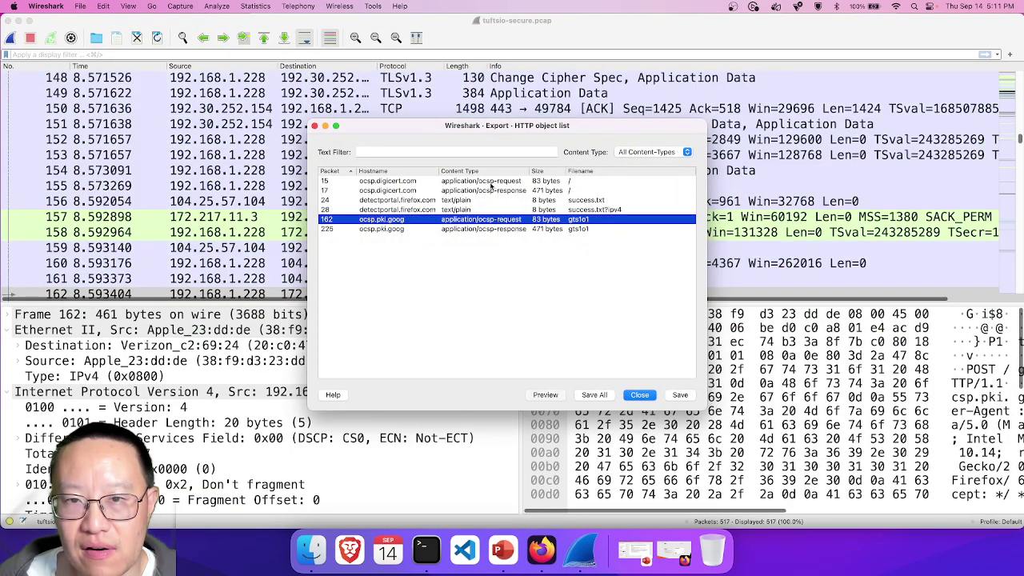
key(Down)
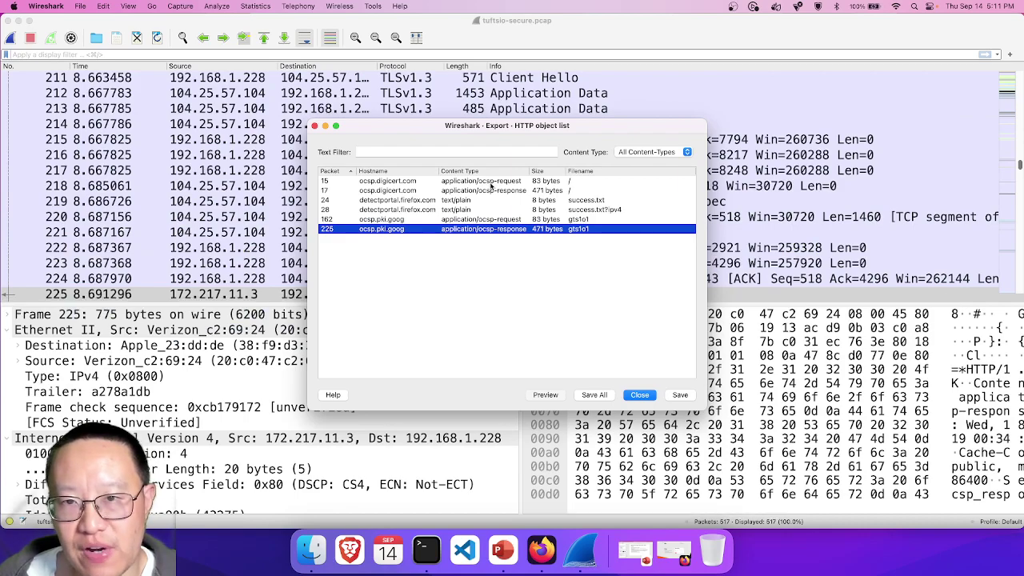
key(Up)
key(Up)
key(Up)
key(Up)
key(Up)
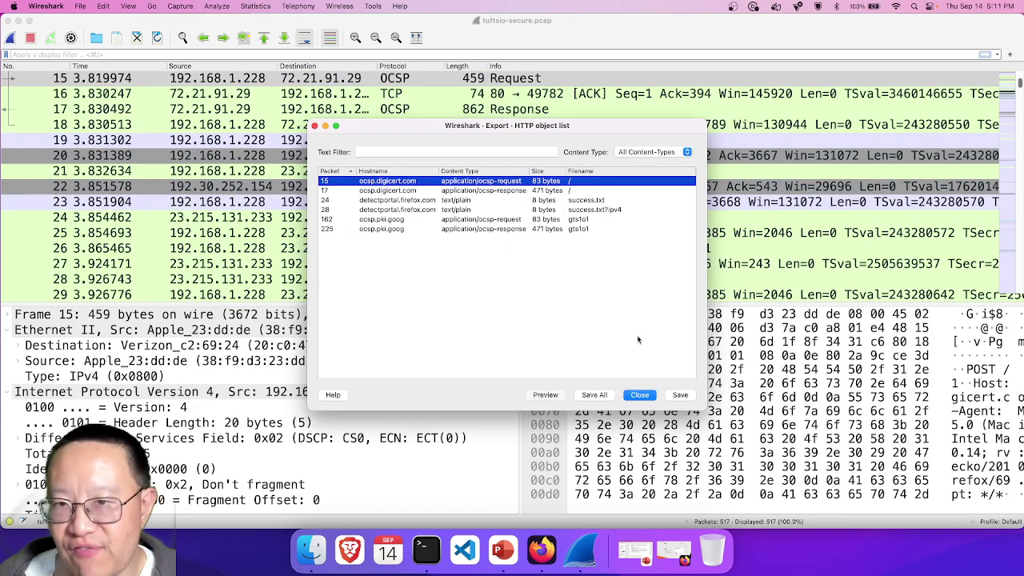
click(635, 398)
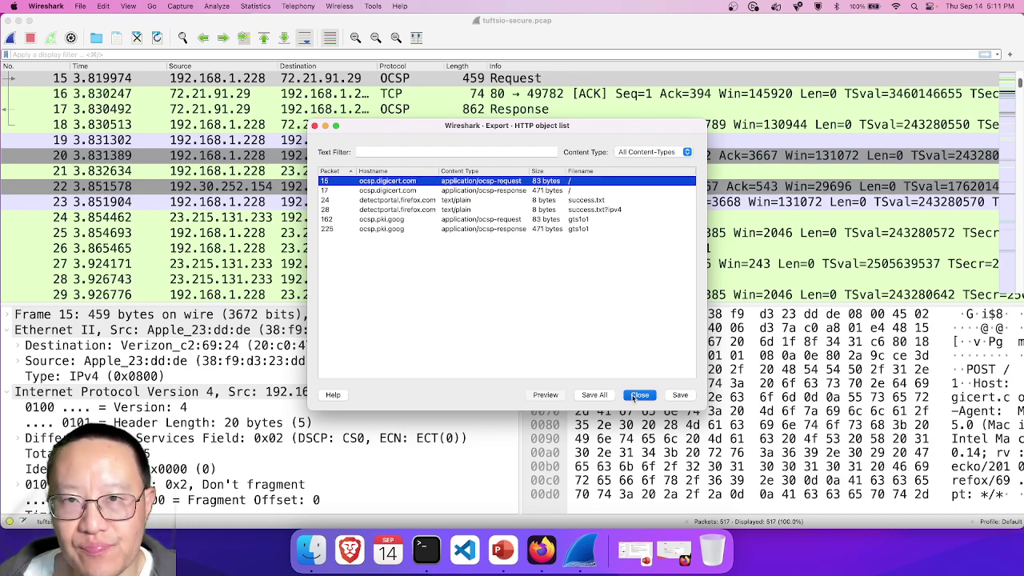
Step: Open the tuftsio-vpn.pcap capture and look through its packet list from beginning to end
click(282, 140)
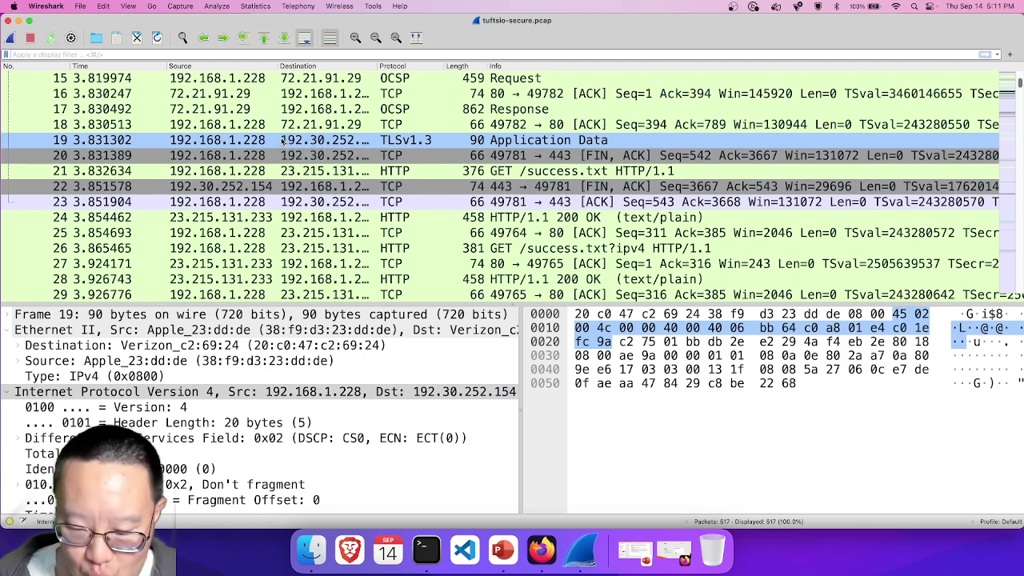
key(super+o)
scroll(453, 248, down, 3)
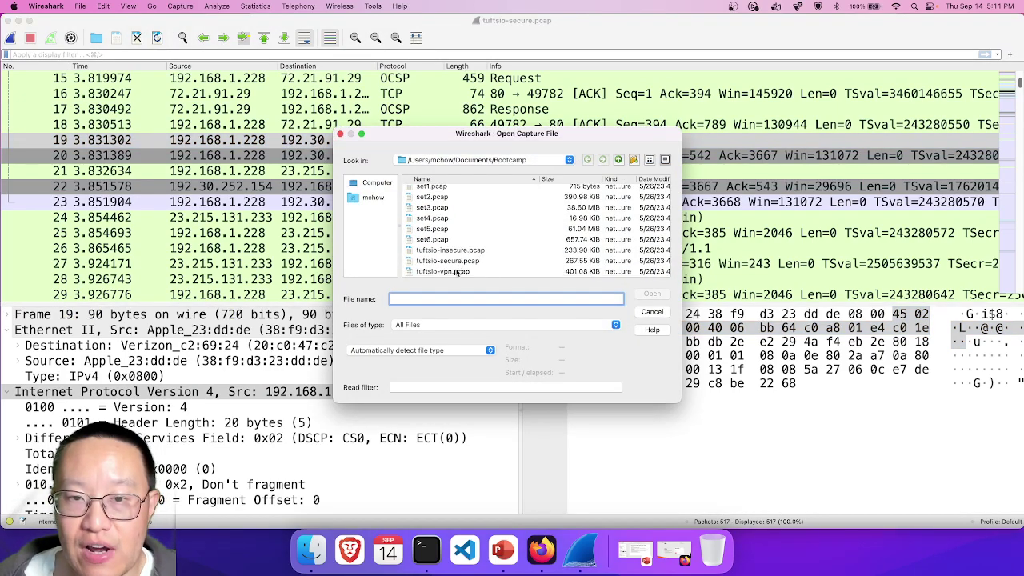
double_click(457, 272)
scroll(457, 272, down, 3)
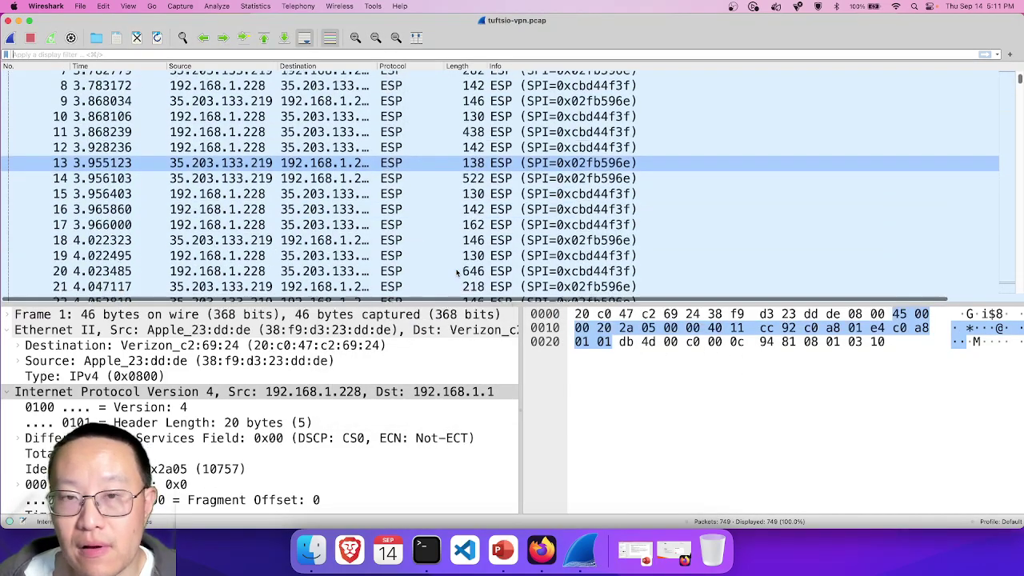
scroll(457, 273, up, 3)
scroll(456, 272, down, 20)
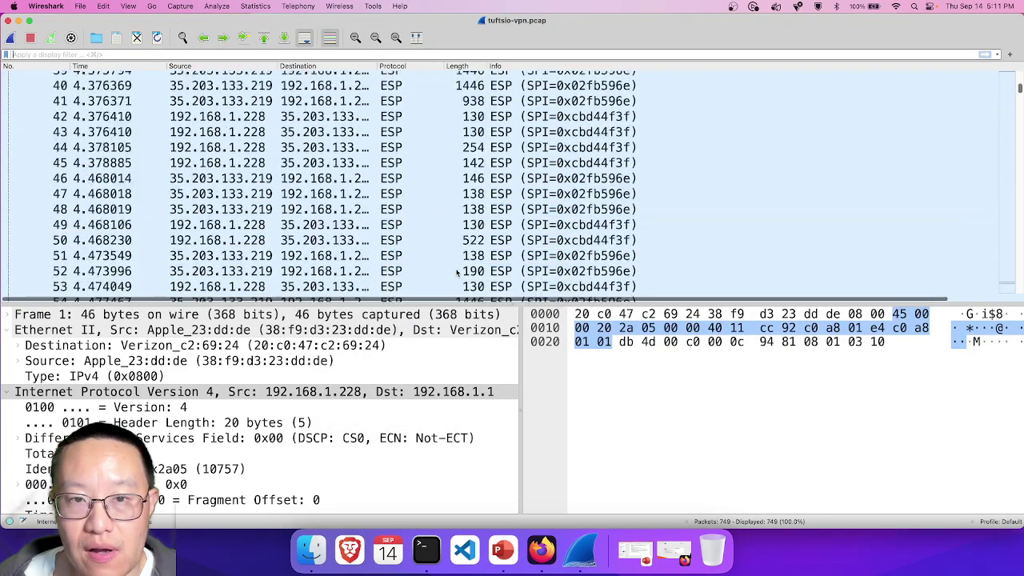
scroll(457, 273, down, 20)
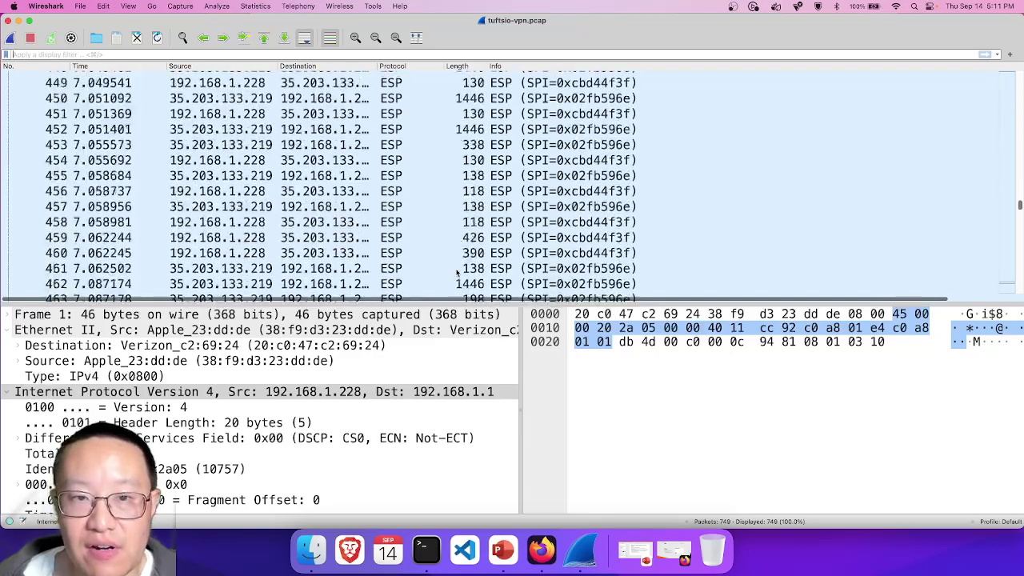
scroll(456, 273, down, 5)
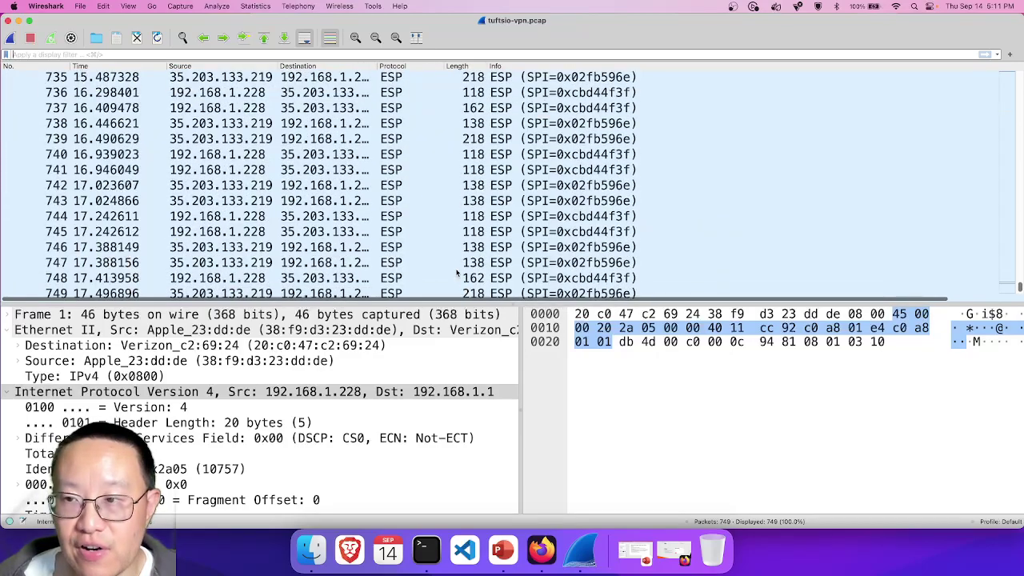
Step: Follow the UDP stream of packet 638, look through its content, and close it and clear the display filter
scroll(461, 183, up, 10)
click(462, 183)
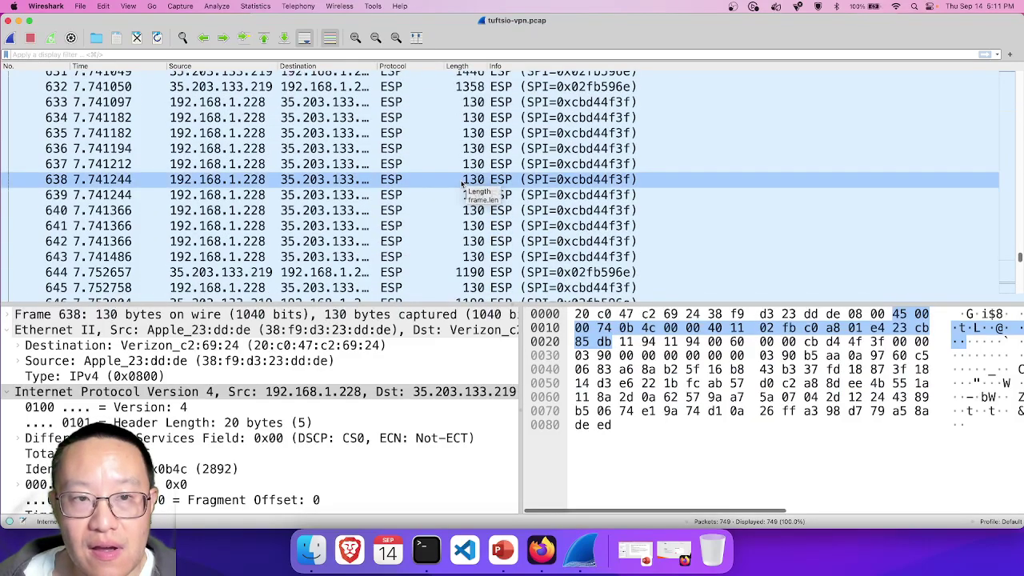
right_click(459, 181)
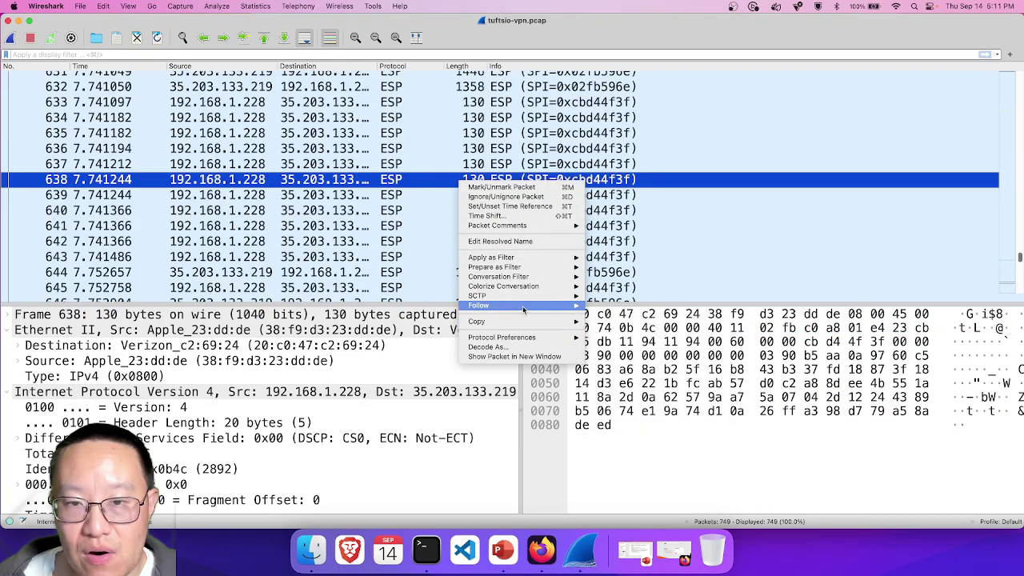
mouse_move(523, 309)
click(635, 316)
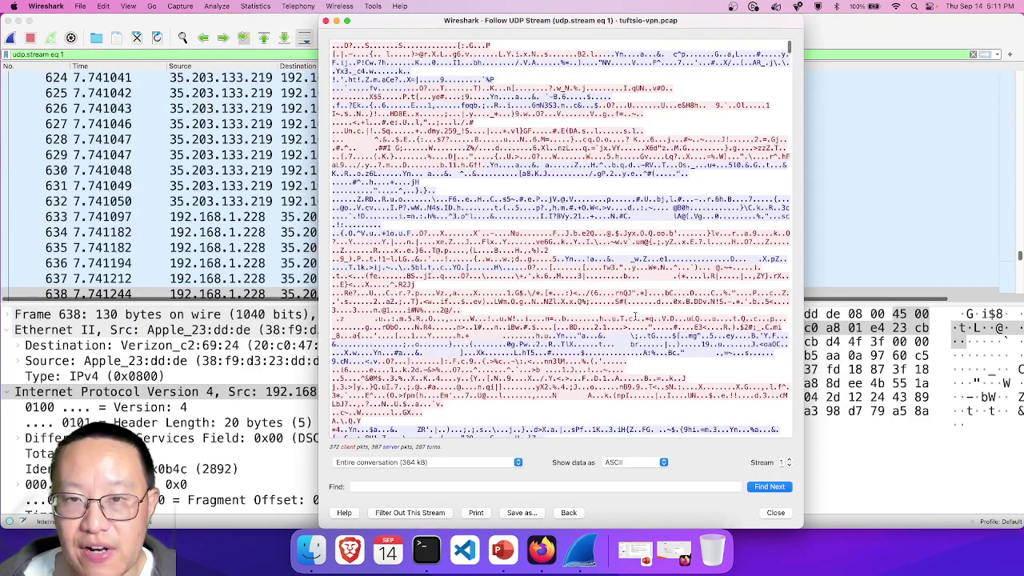
scroll(601, 265, down, 10)
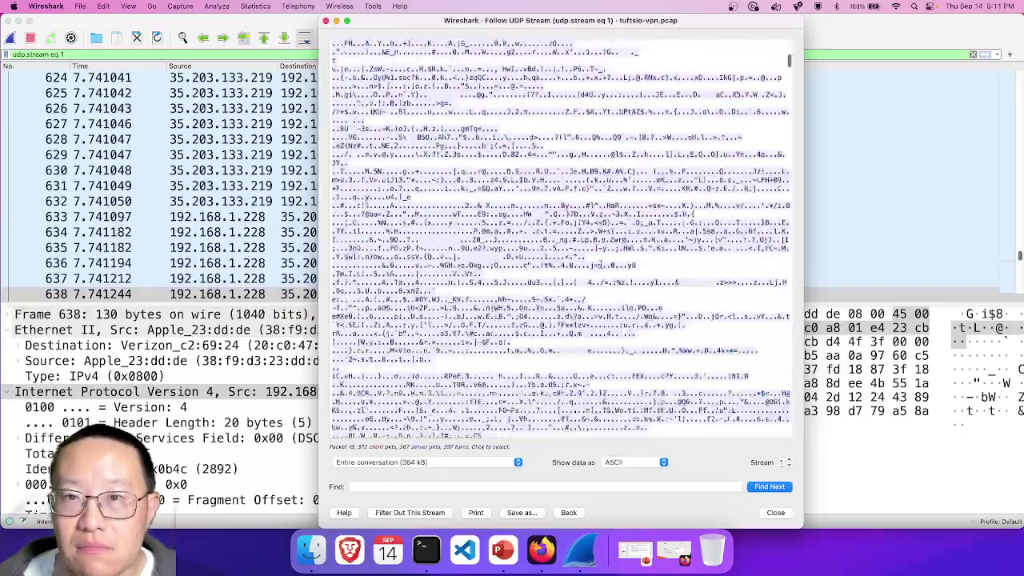
scroll(602, 265, down, 10)
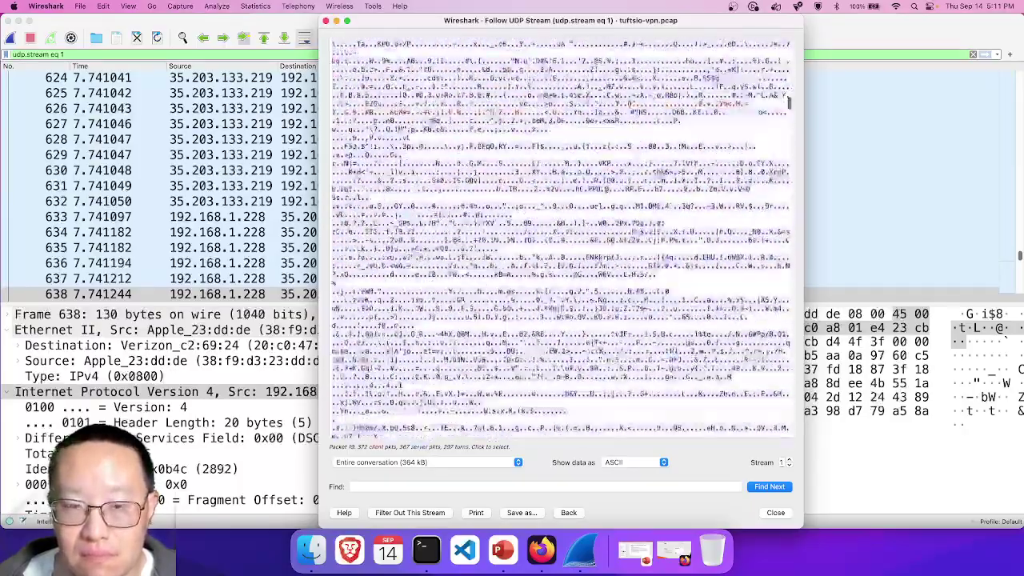
click(776, 513)
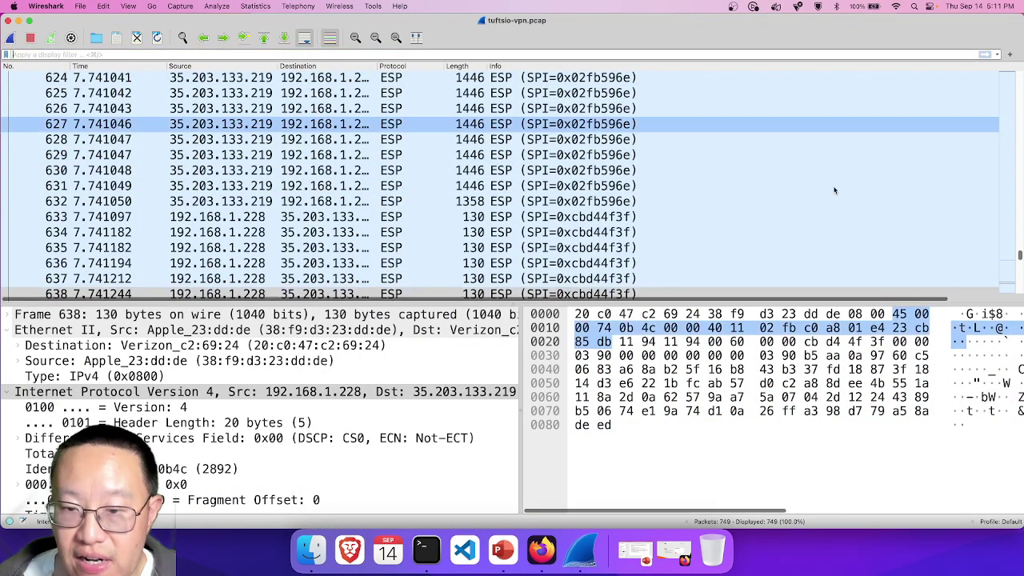
Step: Switch to PowerPoint, restore the minimised Packet Analysis Using Wireshark presentation and bring up its slide show options
key(super+Tab)
key(super+Tab)
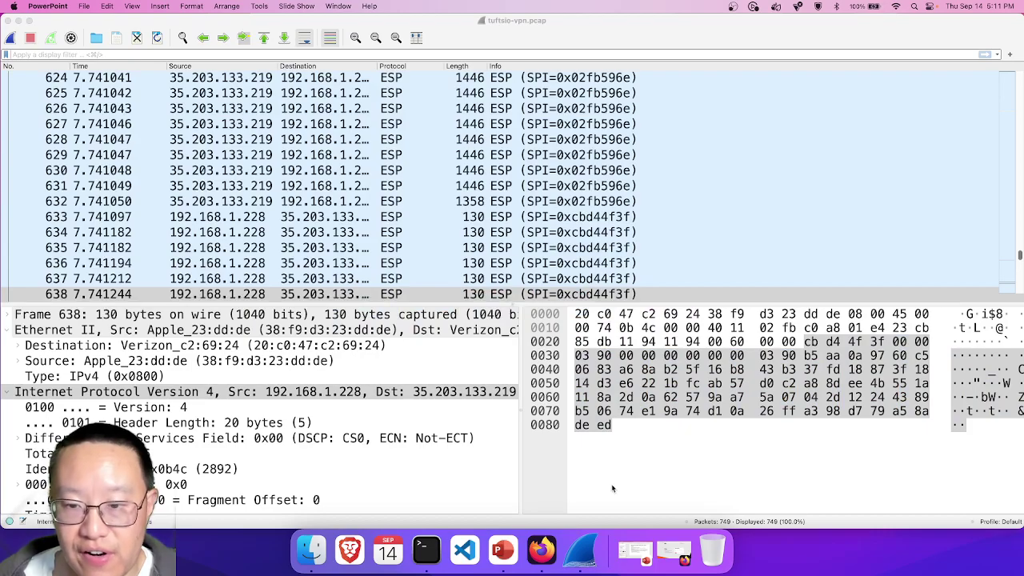
click(674, 550)
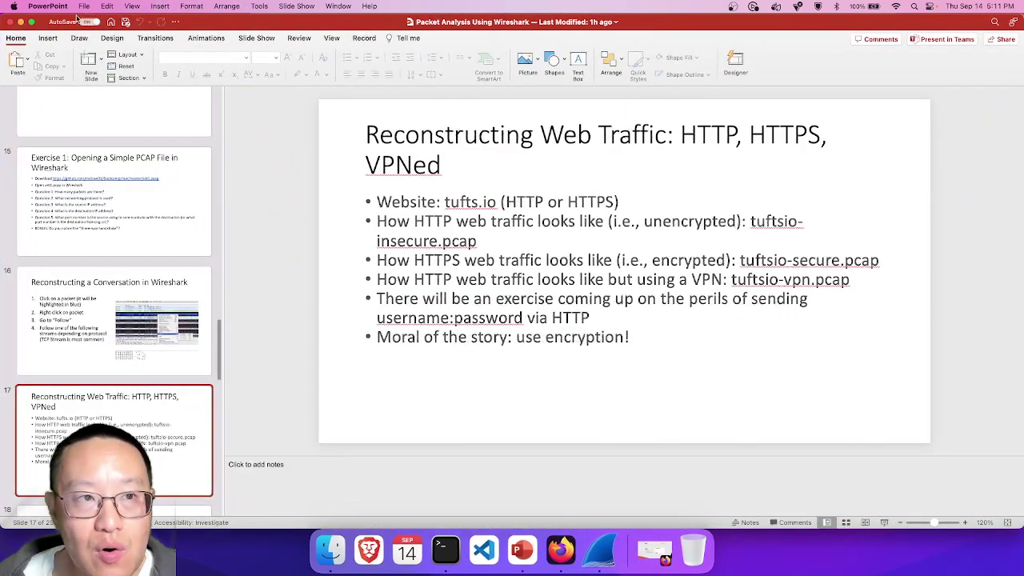
click(34, 23)
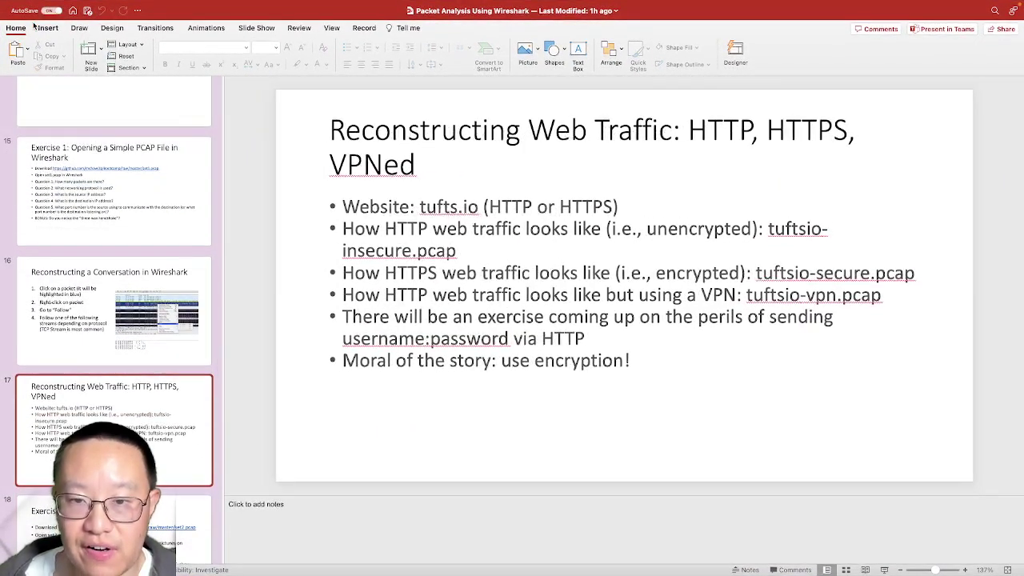
key(ctrl+super+f)
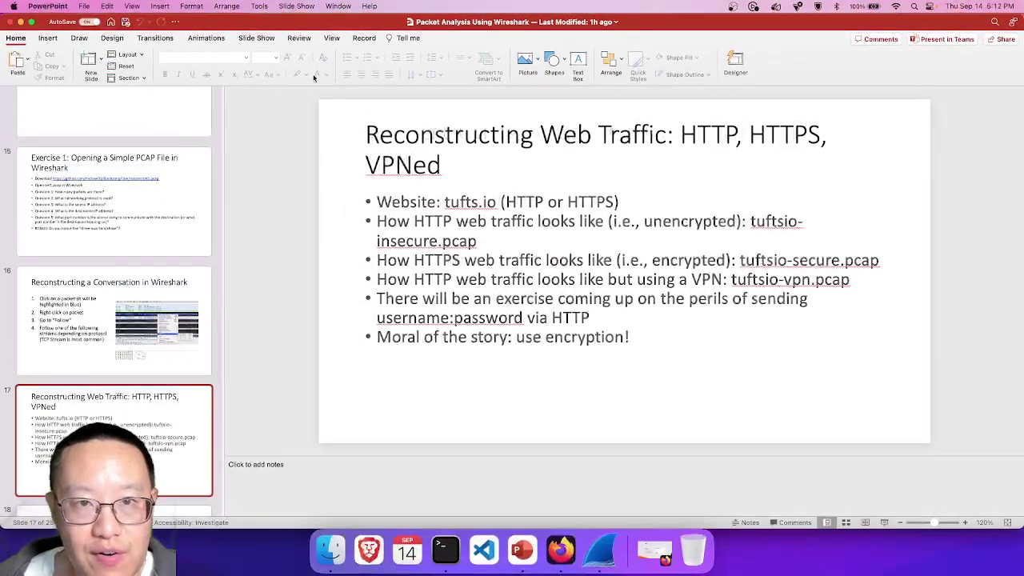
click(296, 6)
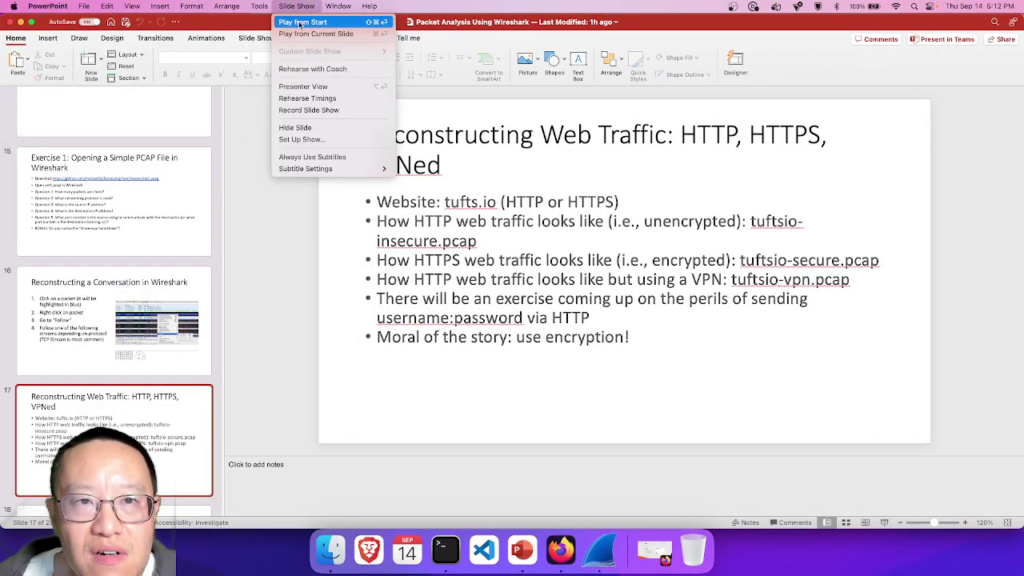
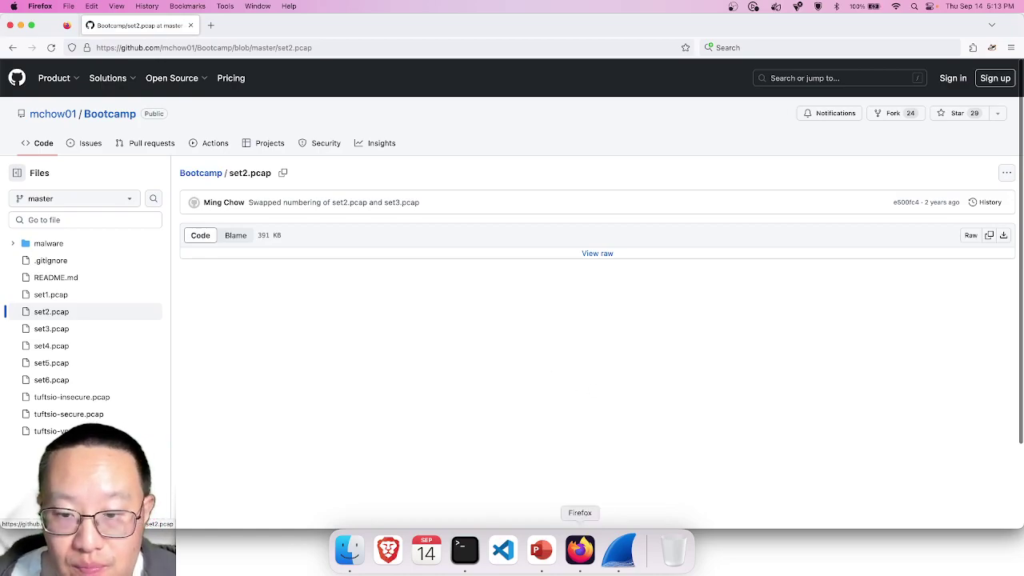
Step: Switch to Wireshark and choose set2.pcap from the Bootcamp folder as the capture file to open
click(628, 560)
key(super+o)
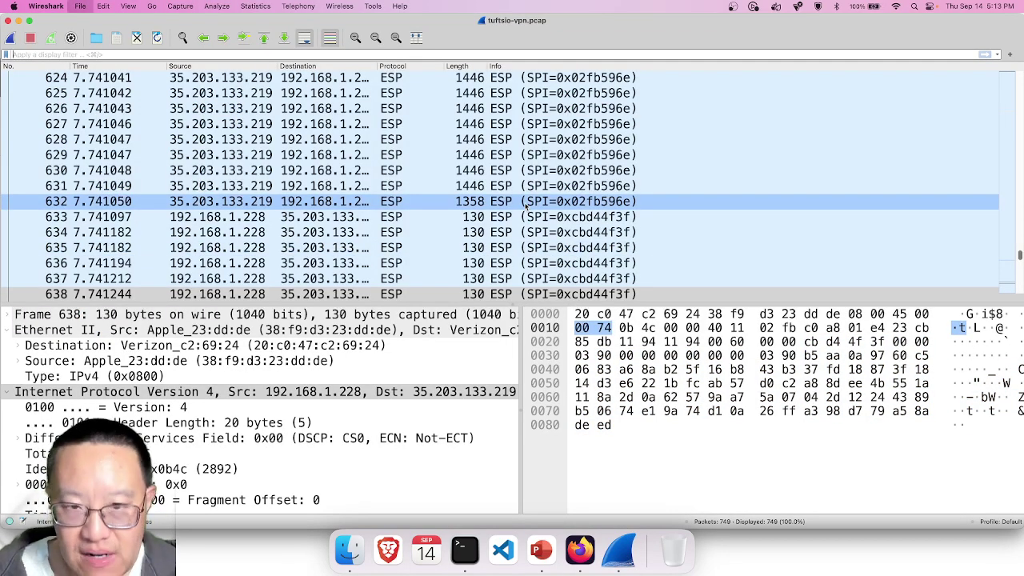
click(452, 224)
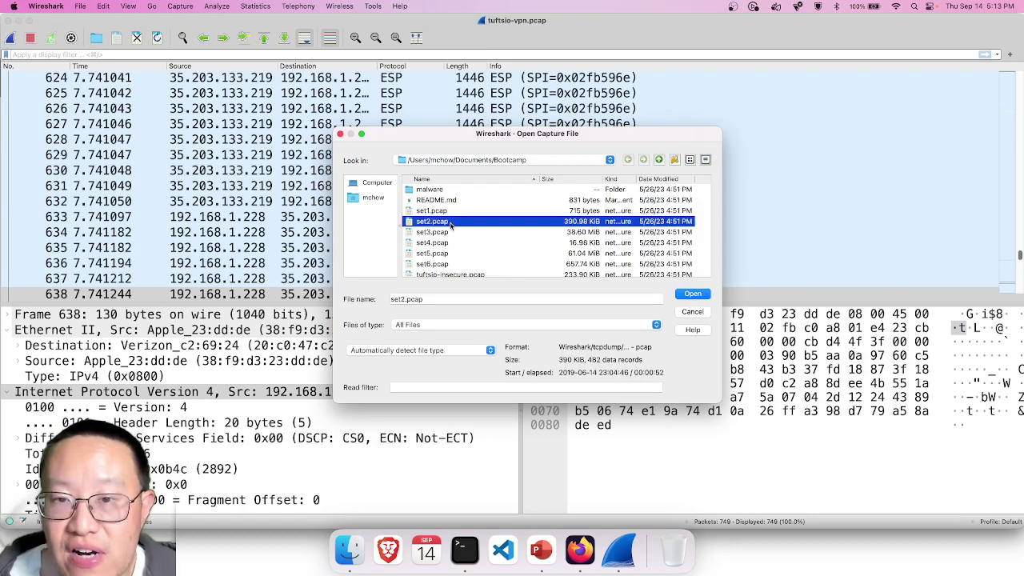
Step: Open the set2.pcap capture file and select its last packet
double_click(450, 222)
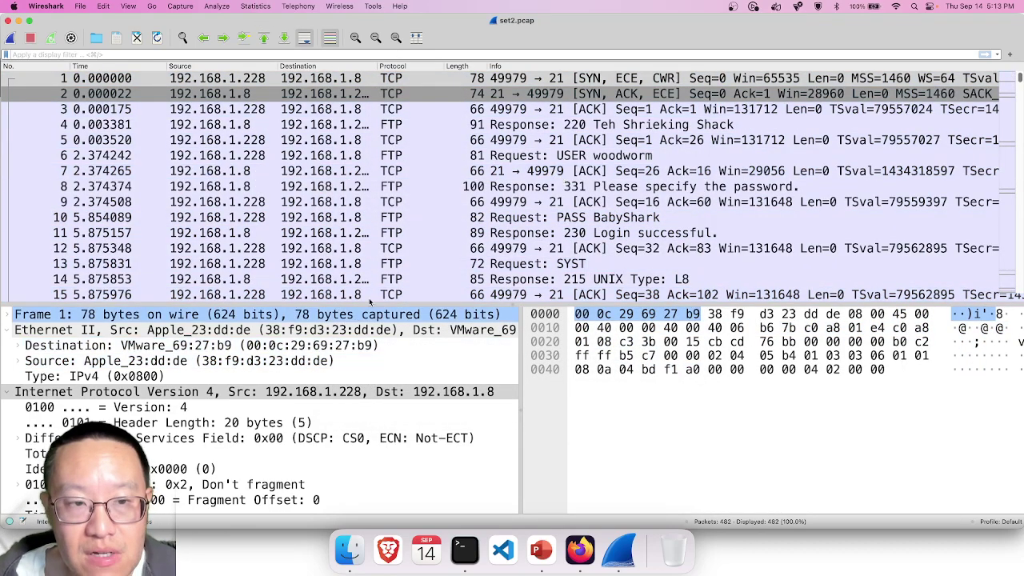
click(336, 143)
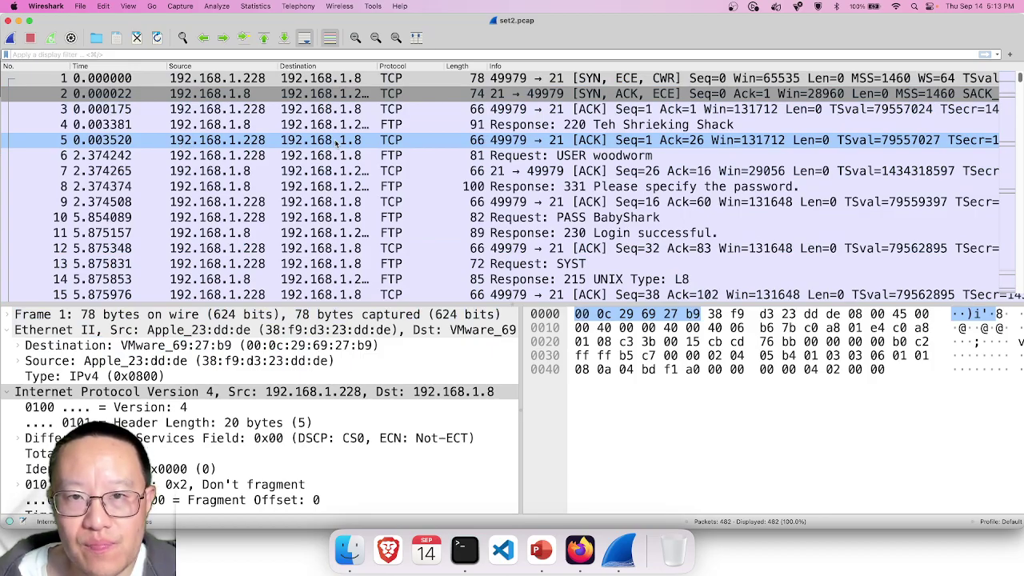
scroll(336, 143, down, 20)
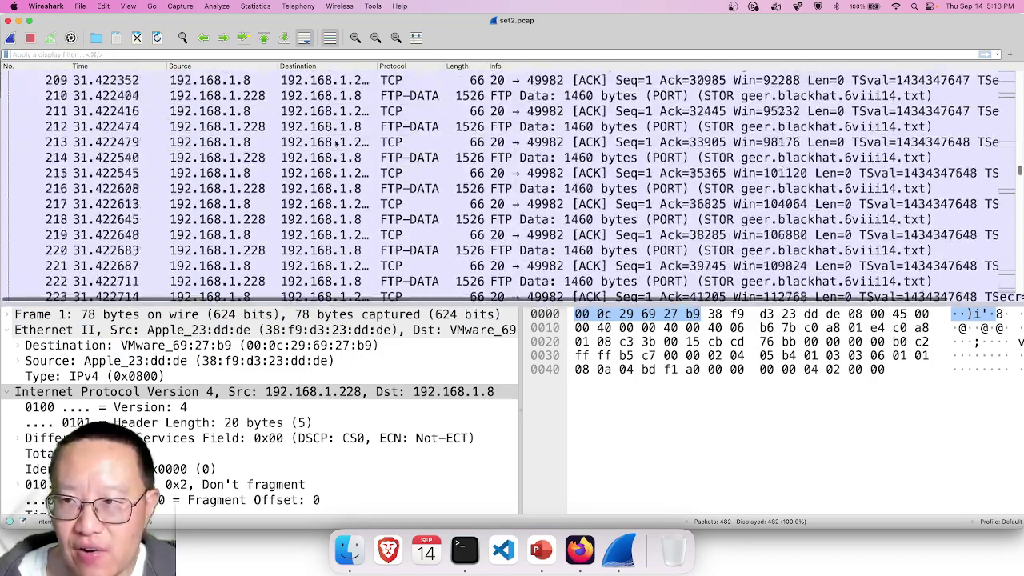
scroll(336, 143, down, 20)
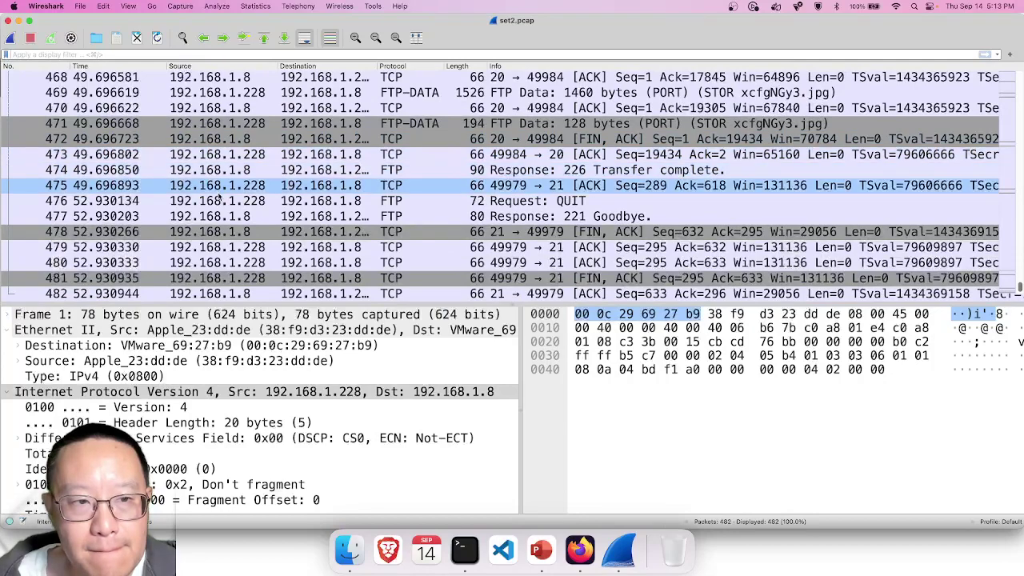
click(220, 294)
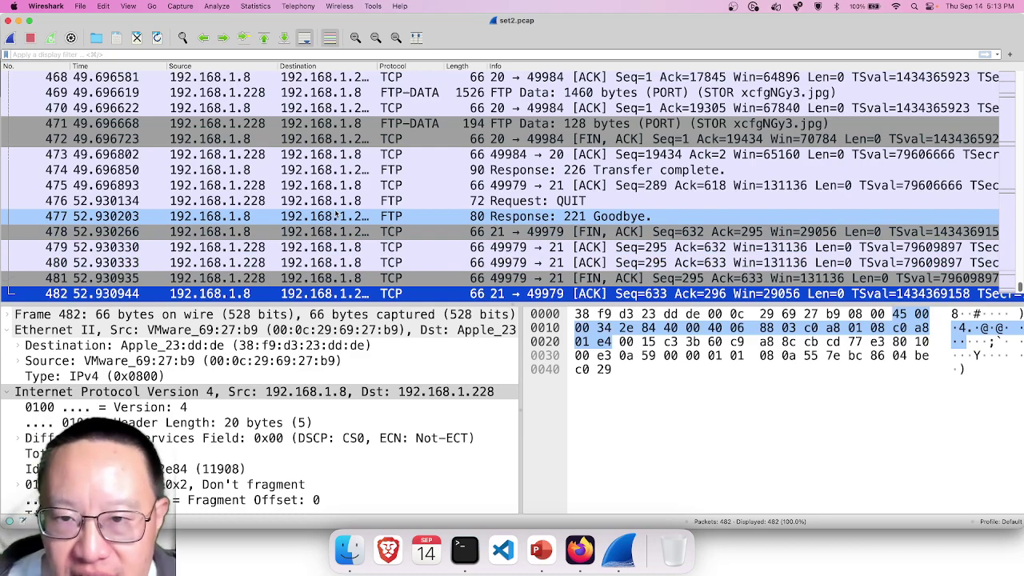
Step: Review the Exercise 2: Extracting Pictures questions on the PowerPoint slide and return to Wireshark
key(super+Tab)
key(super+Tab)
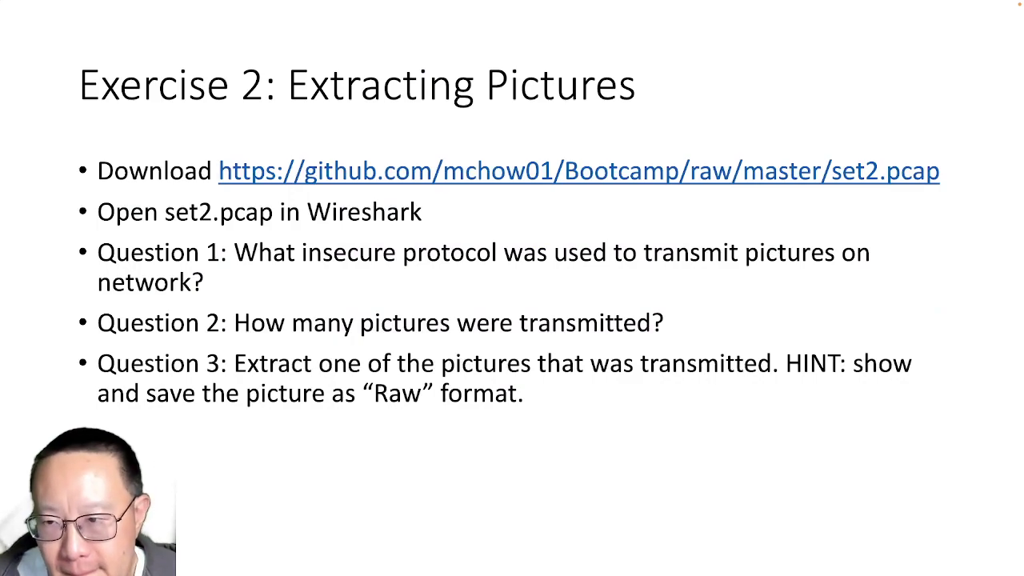
key(super+Tab)
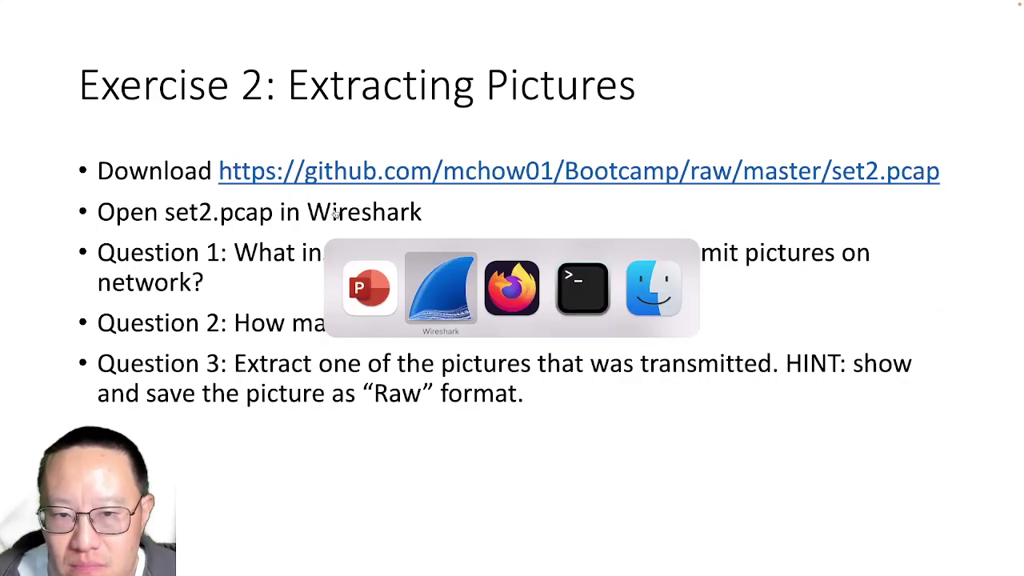
key(super+Tab)
key(super+Tab)
key(super+Tab)
key(super+Tab)
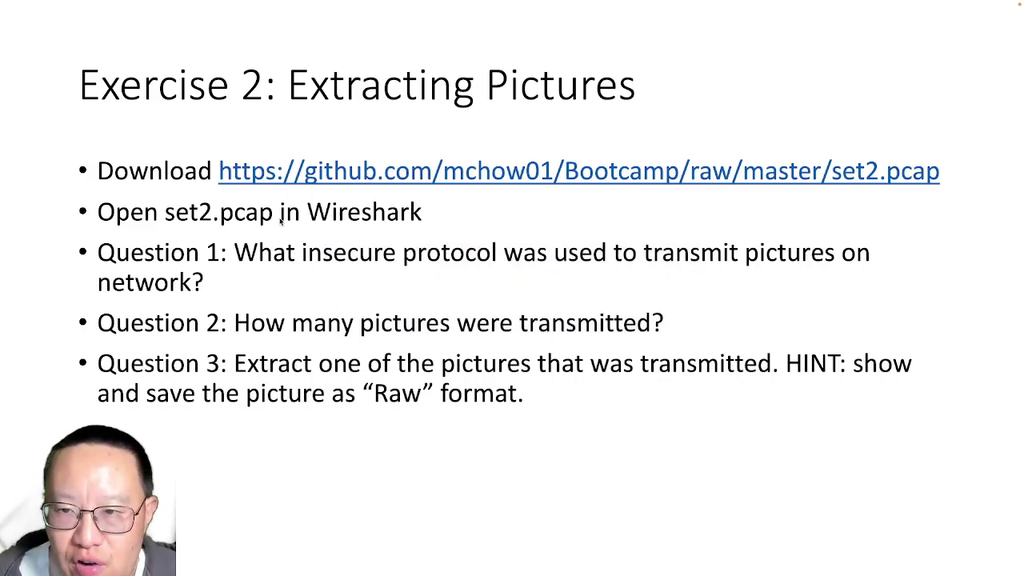
key(super+Tab)
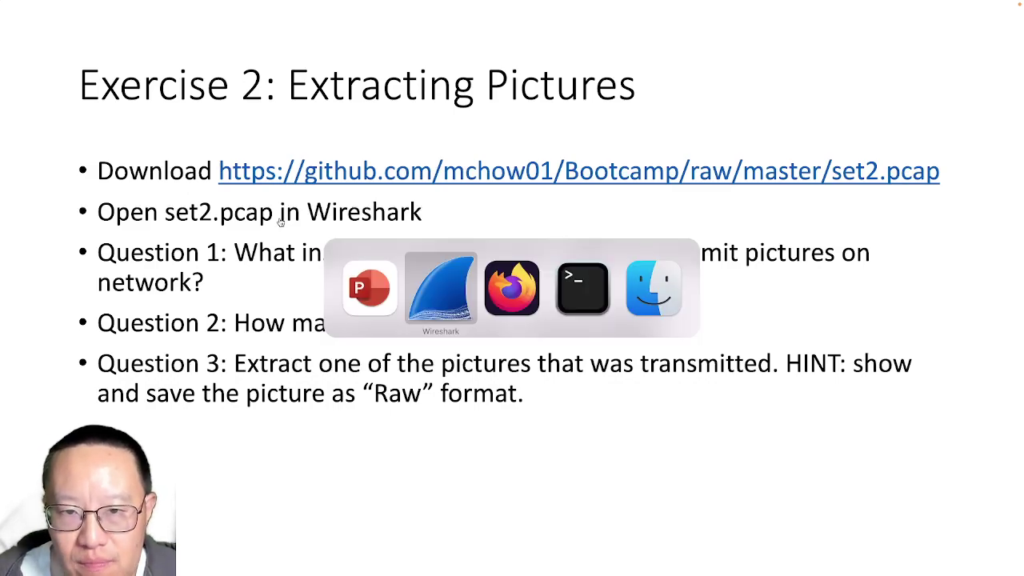
key(super+Tab)
key(super+Tab)
key(super+Tab)
key(super+Tab)
key(super+Tab)
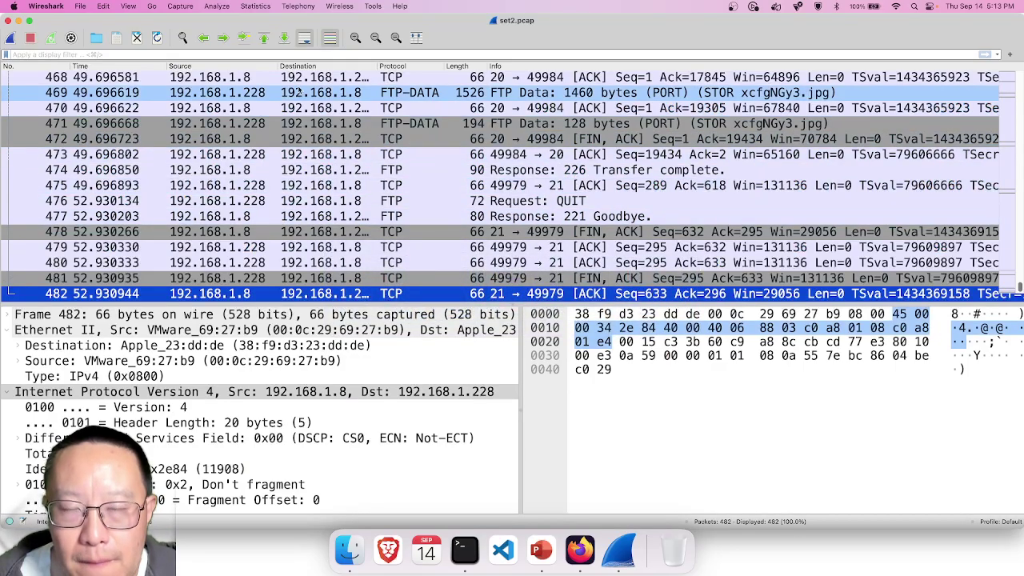
Step: Select the first packet of the capture and widen the Destination column to fit the full IP addresses
scroll(324, 117, up, 20)
scroll(327, 117, up, 20)
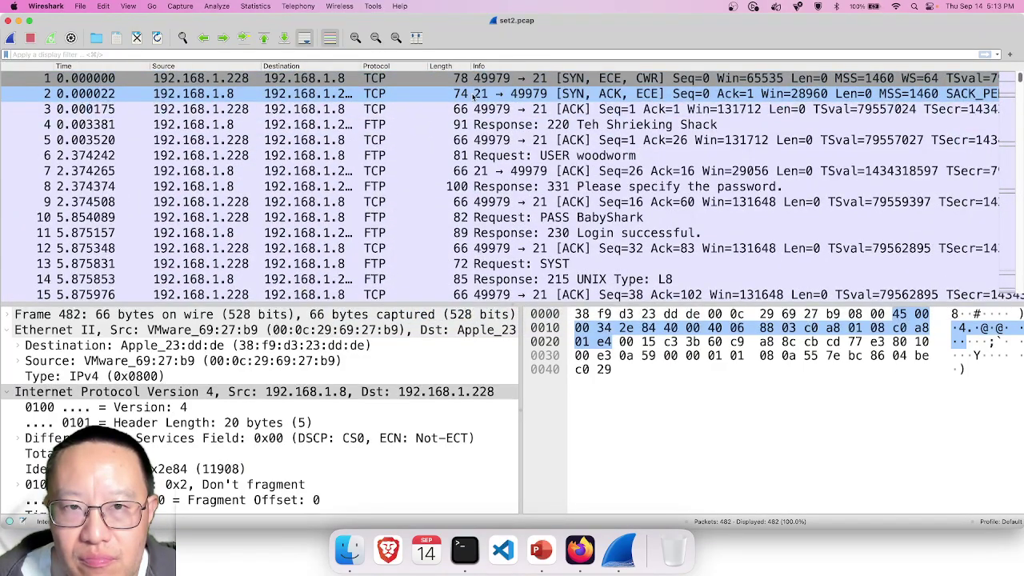
click(480, 83)
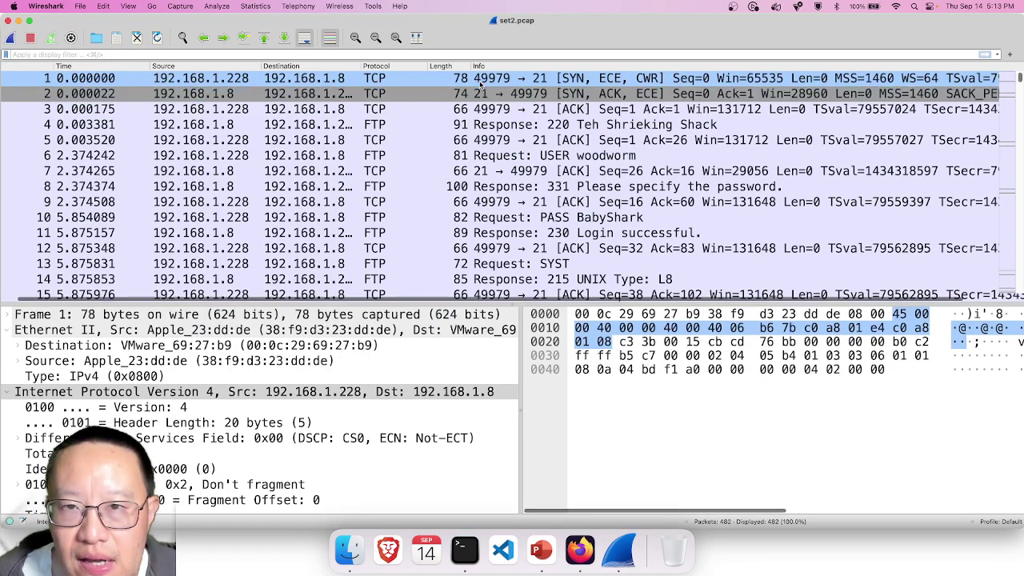
click(480, 84)
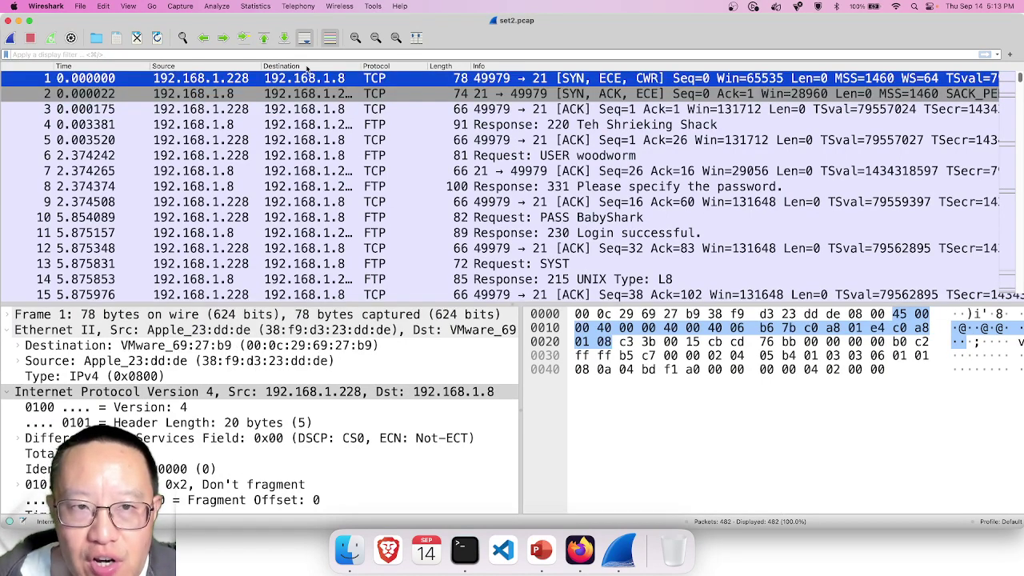
drag(361, 69, 382, 69)
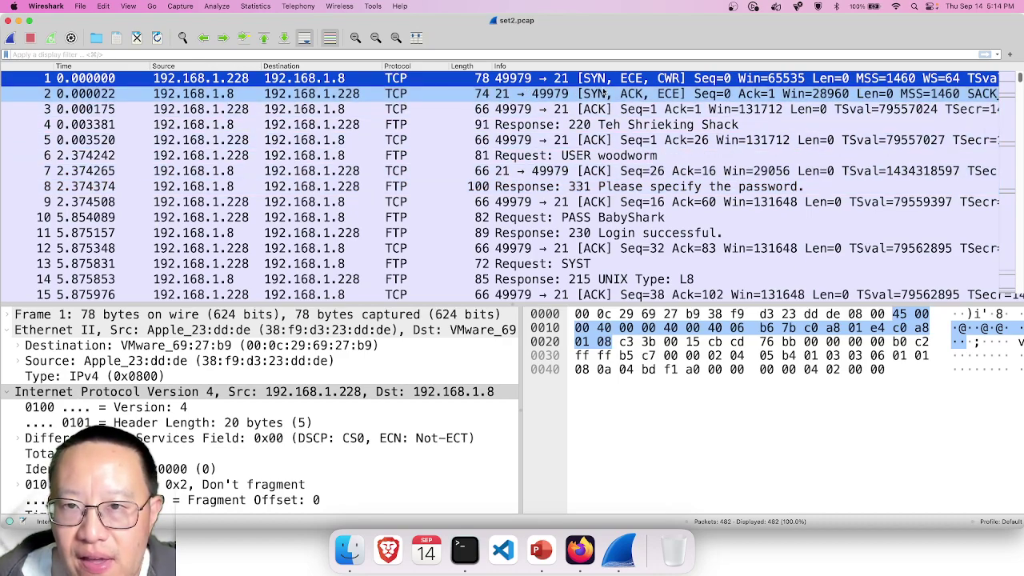
Step: Step through the opening TCP handshake packets and on to the first FTP response packet
key(Down)
key(Down)
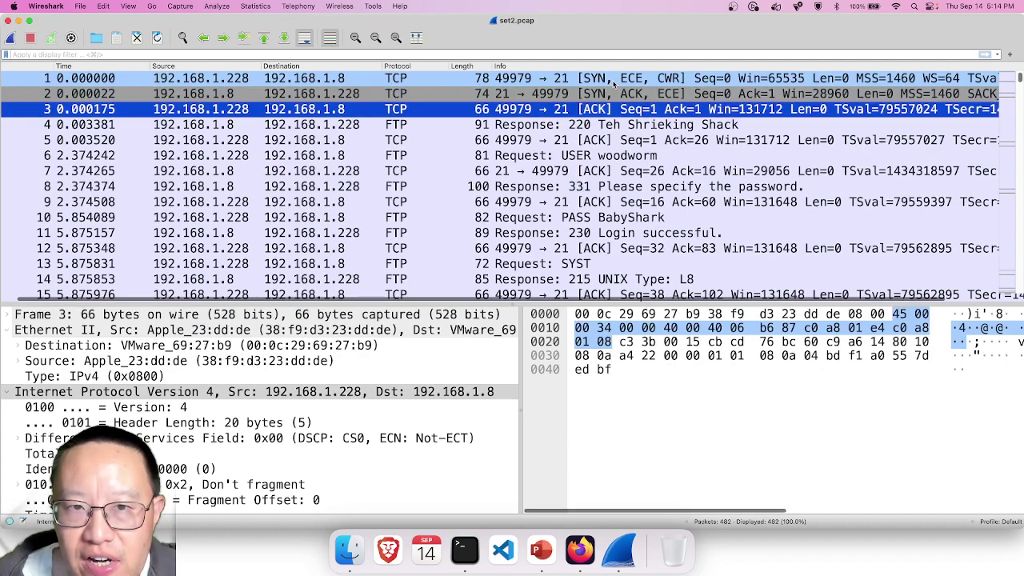
key(Up)
key(Up)
key(Down)
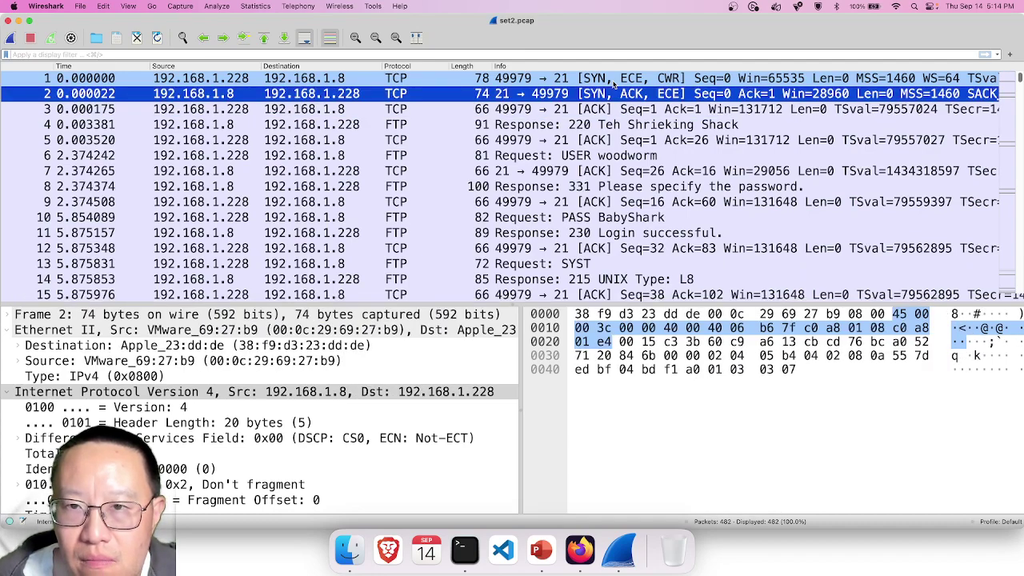
key(Down)
key(Down)
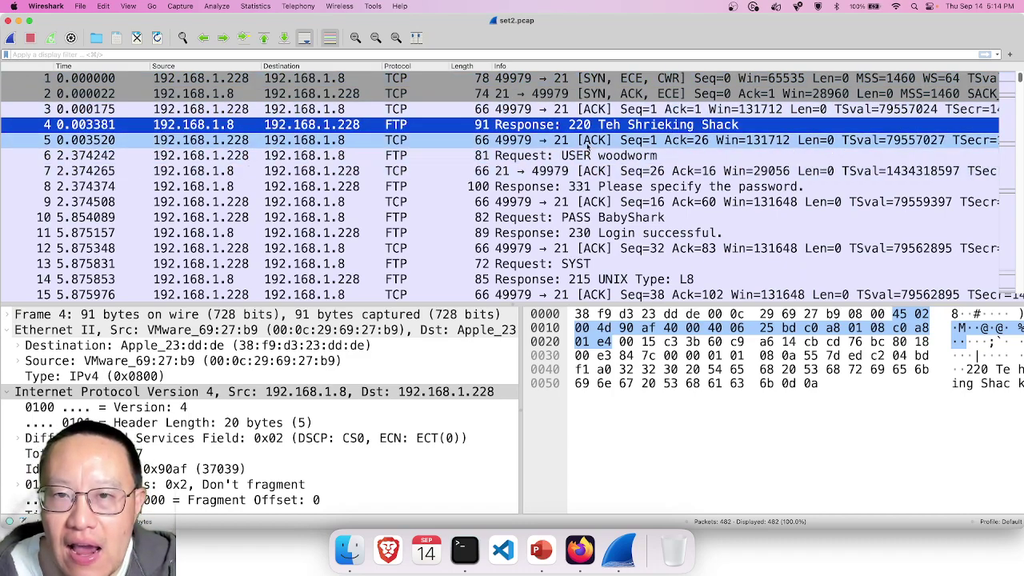
Step: Select the first FTP-DATA packet of the 1bBC3oWu.jpg upload
scroll(588, 130, down, 5)
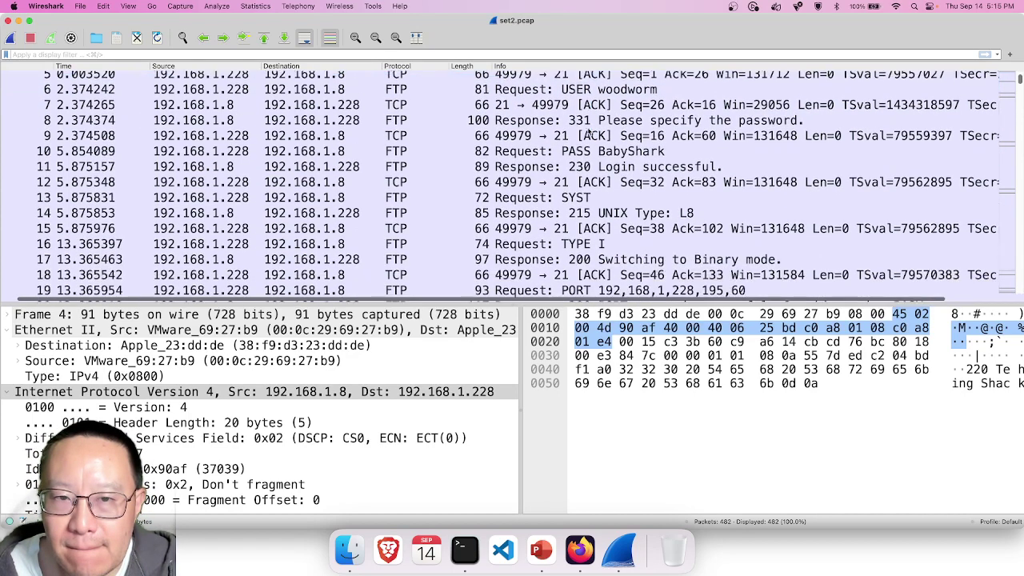
scroll(588, 132, down, 4)
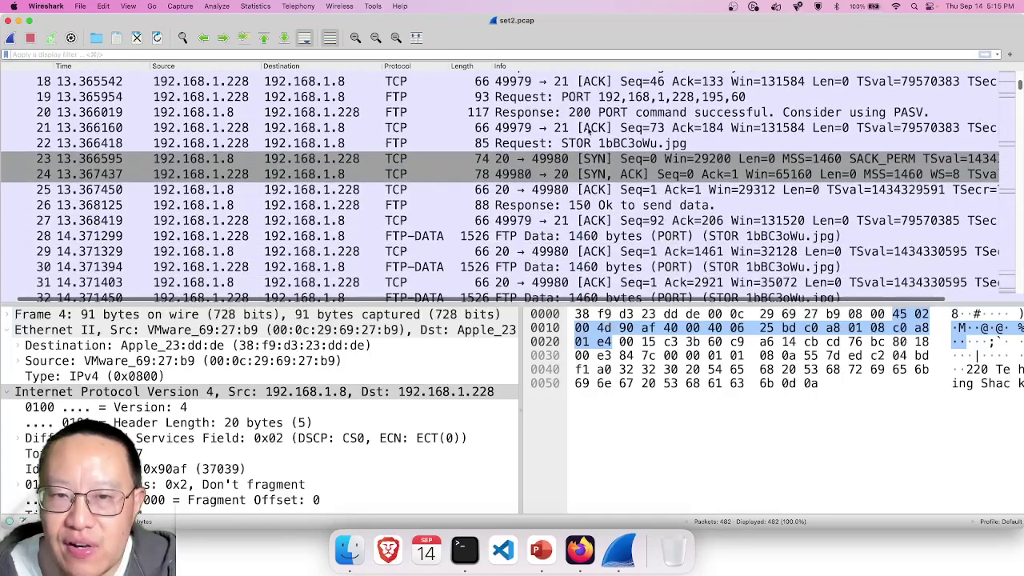
click(584, 220)
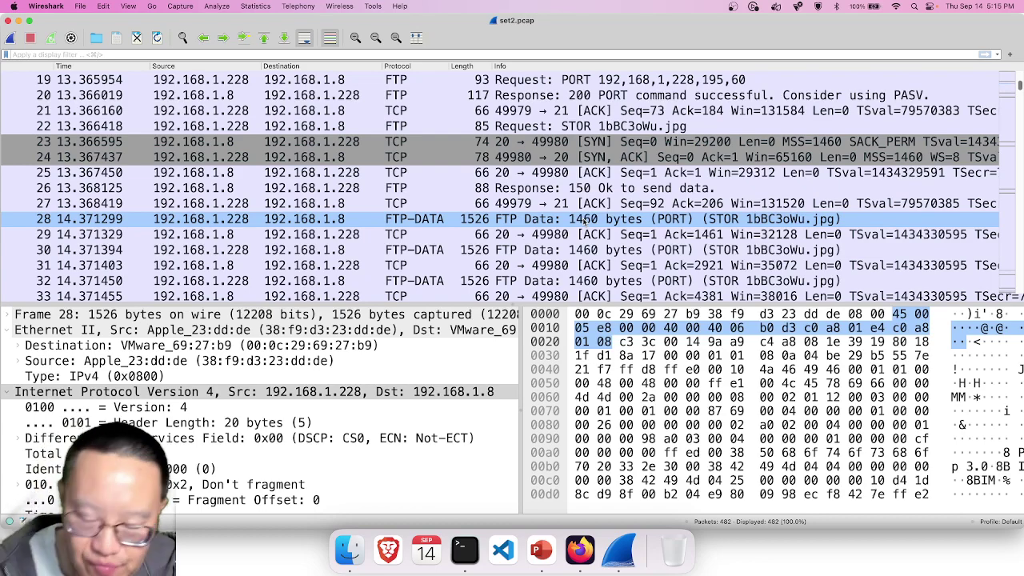
Step: Switch to Firefox, search the web for "firefox ftp" in a new tab, and open the Mozilla Security Blog article
click(580, 550)
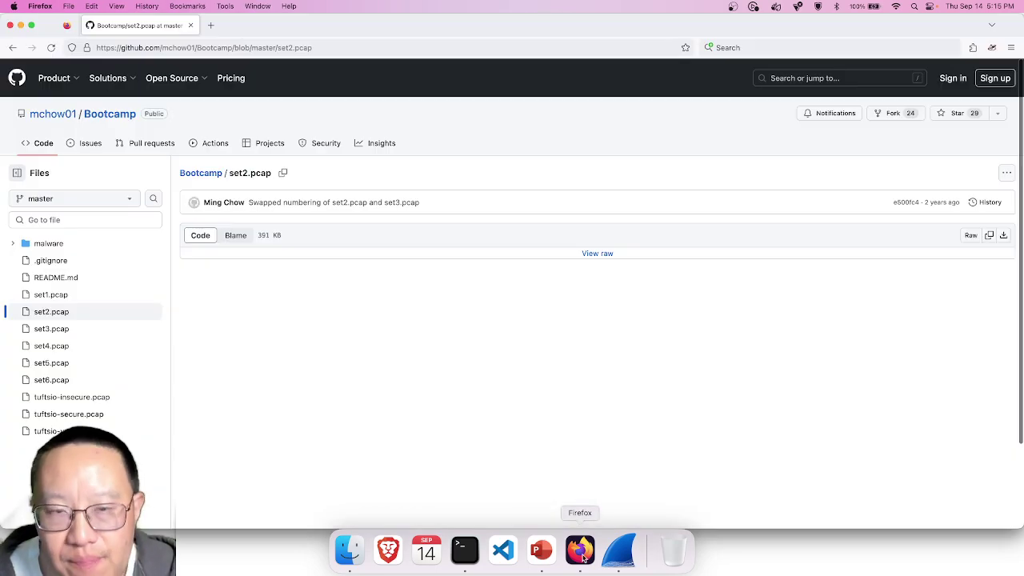
click(210, 25)
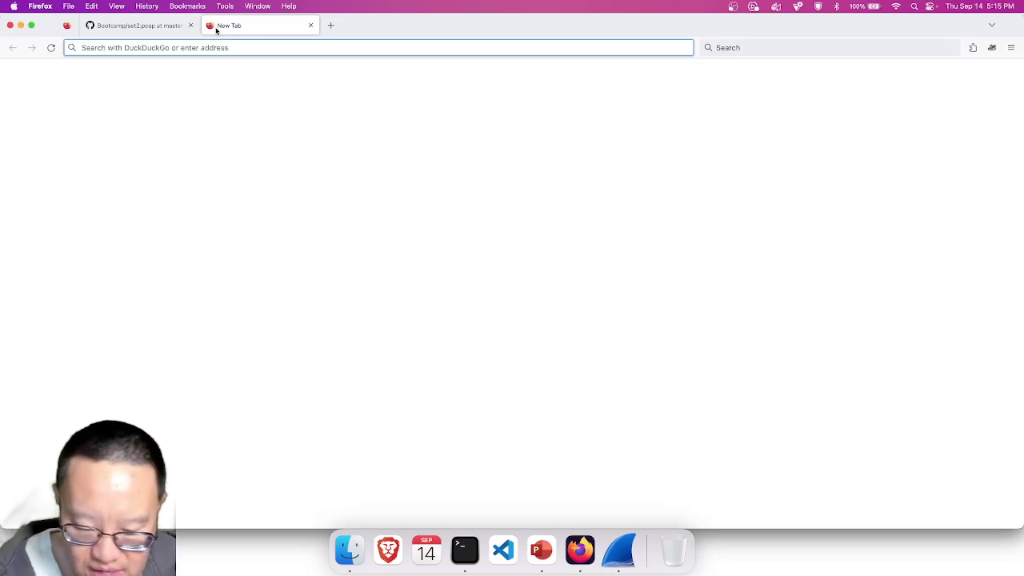
text(firefox)
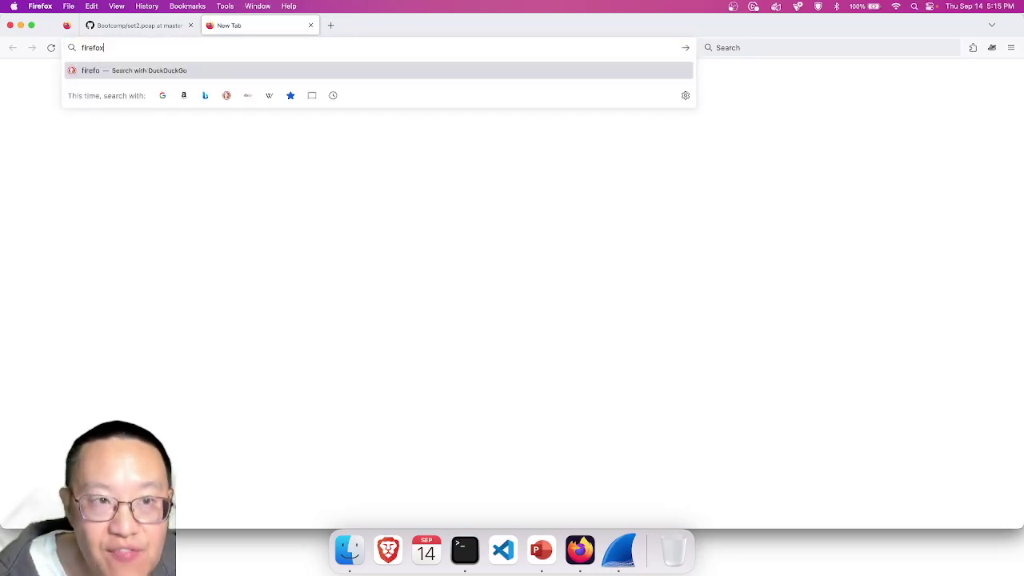
text( ftp)
key(Return)
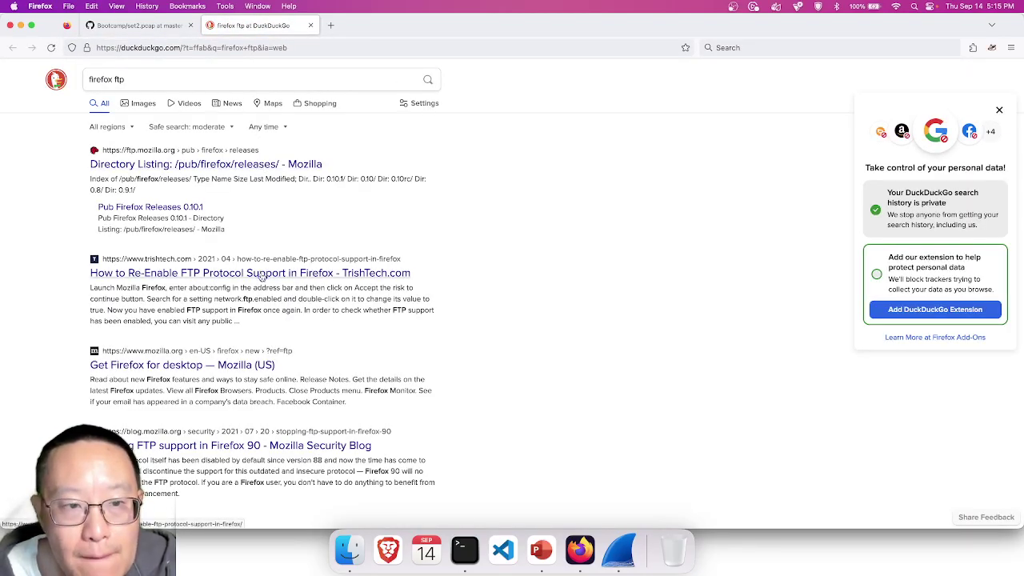
click(251, 453)
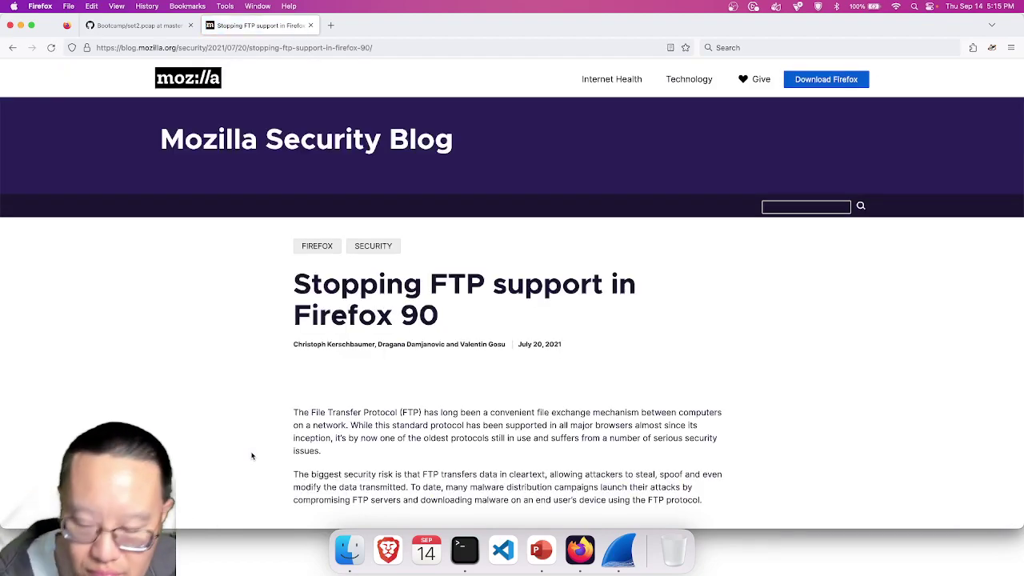
Step: Enlarge the article to 133% and read why FTP support was dropped from Firefox
key(super+equal)
key(super+equal)
key(super+equal)
scroll(251, 456, down, 3)
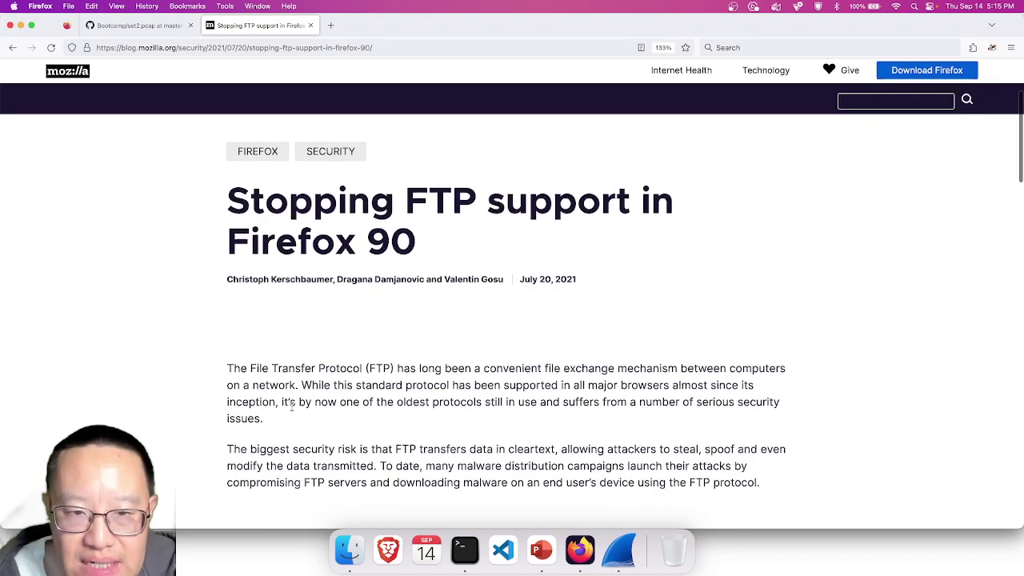
scroll(293, 406, down, 2)
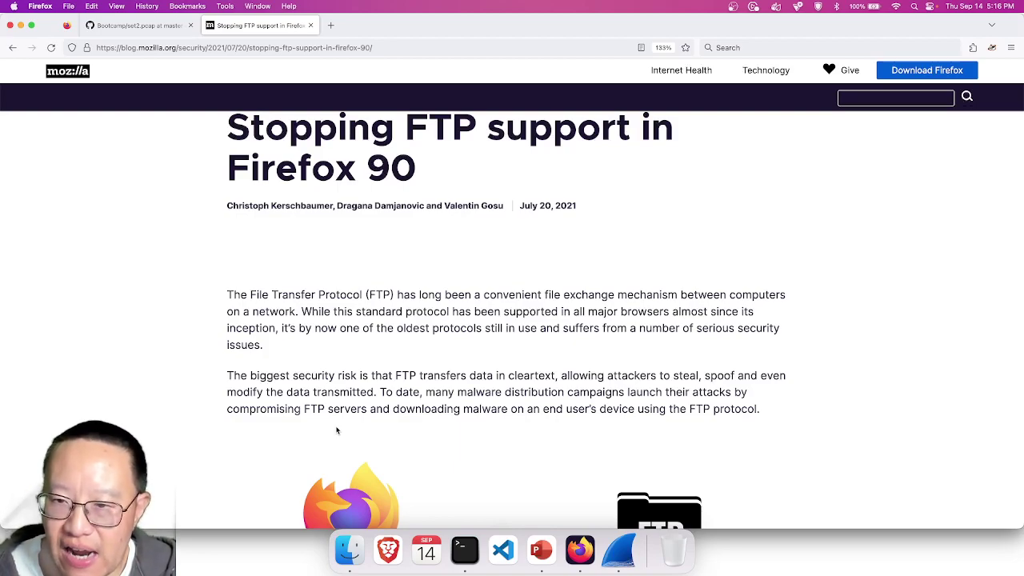
scroll(510, 364, down, 5)
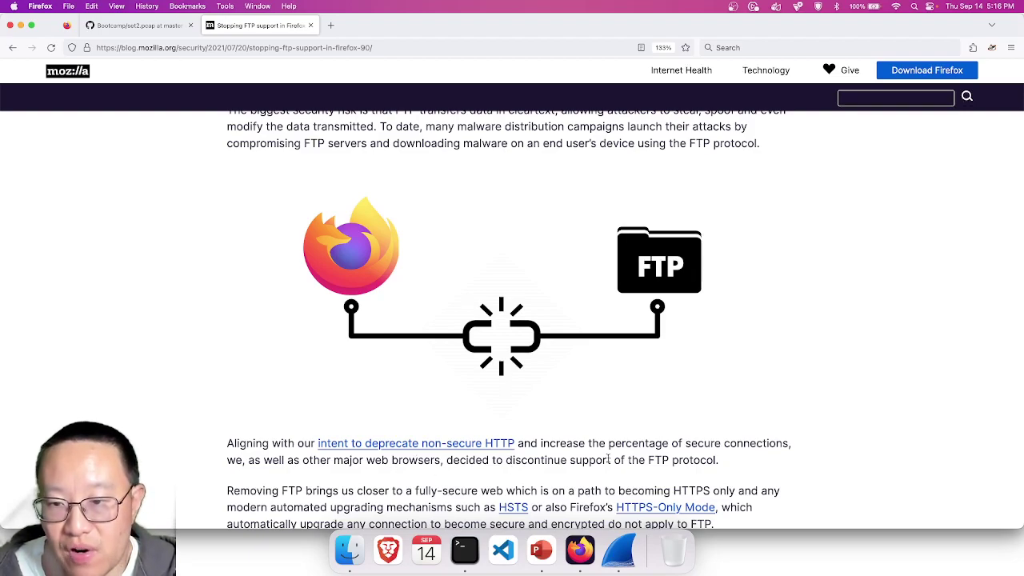
Step: Return to Wireshark and follow the TCP stream of the third packet, the ACK that completes the handshake
key(super+Tab)
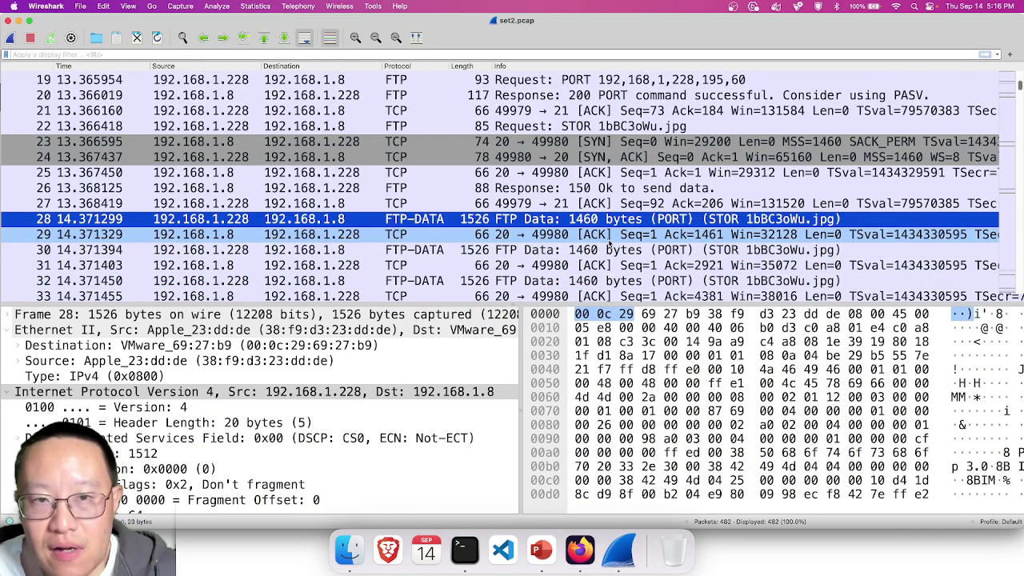
scroll(609, 242, up, 8)
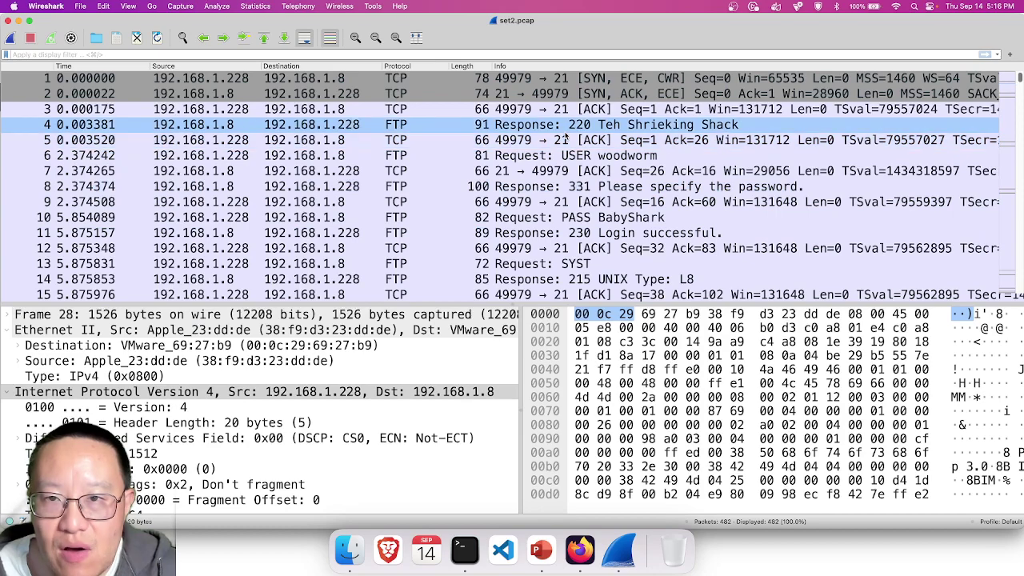
click(561, 126)
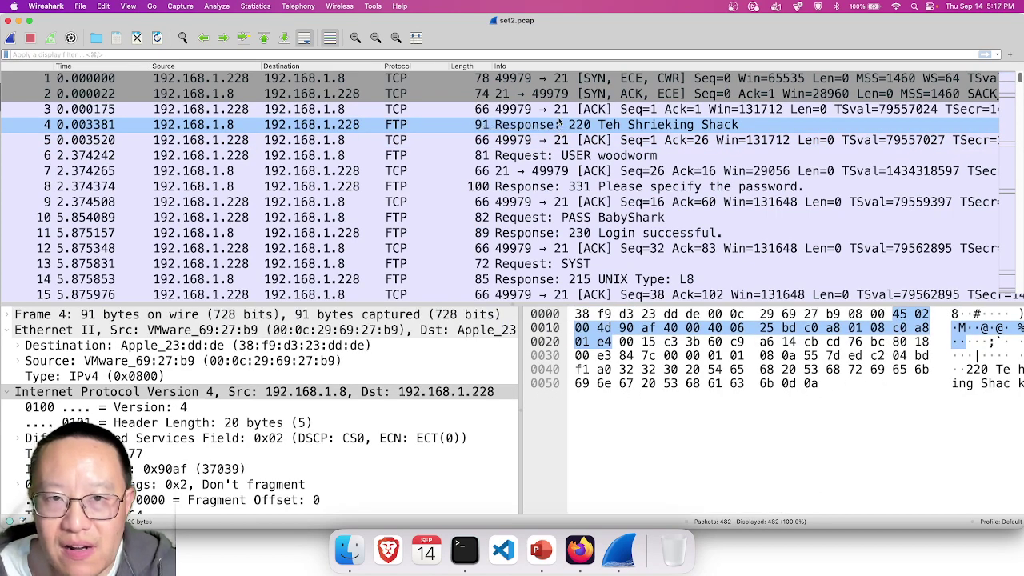
click(560, 109)
right_click(559, 108)
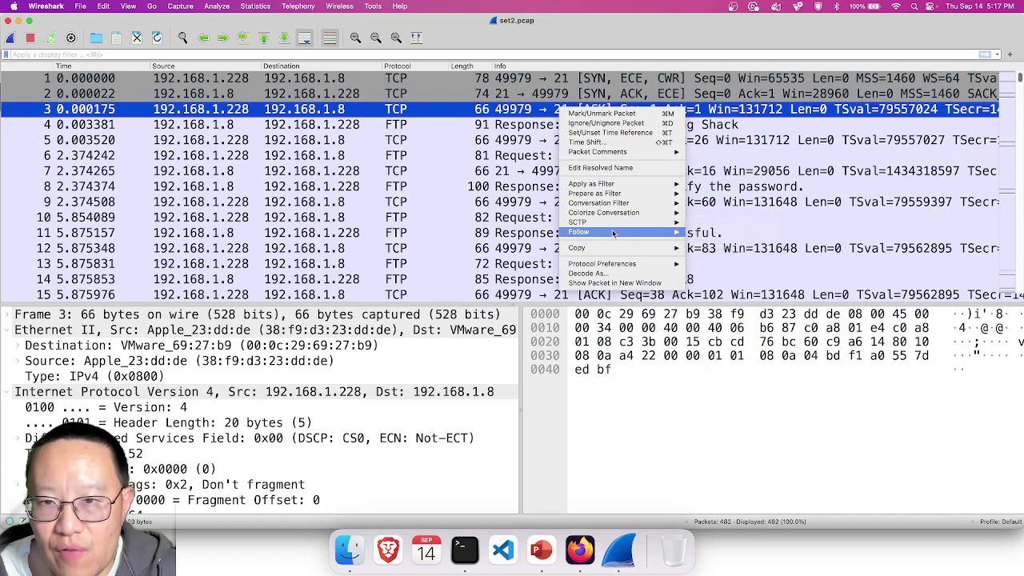
mouse_move(632, 231)
click(705, 232)
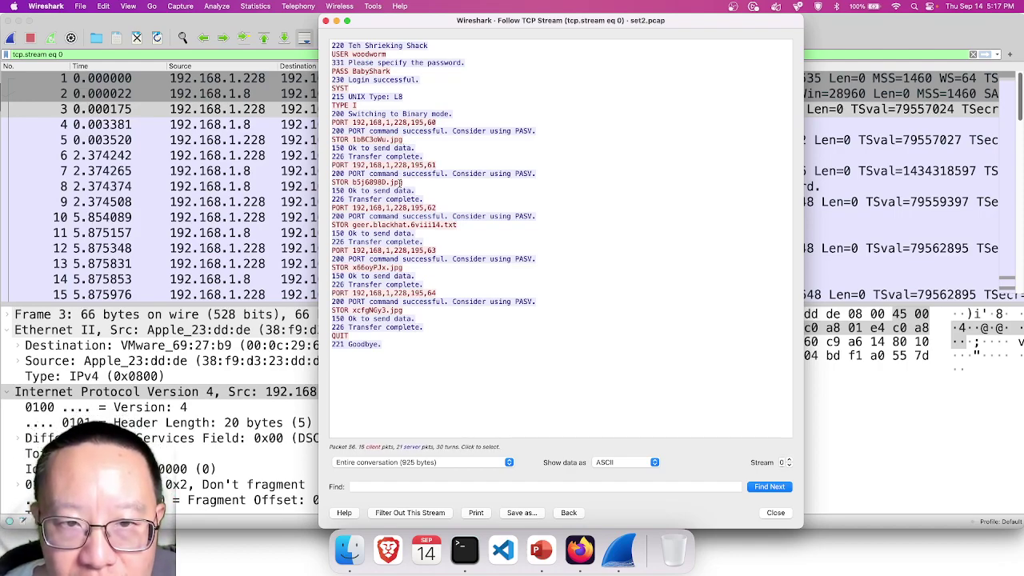
Step: Locate the packets of the STOR commands in stream 0, from 1bBC3oWu.jpg through xcfgNGy3.jpg
click(401, 182)
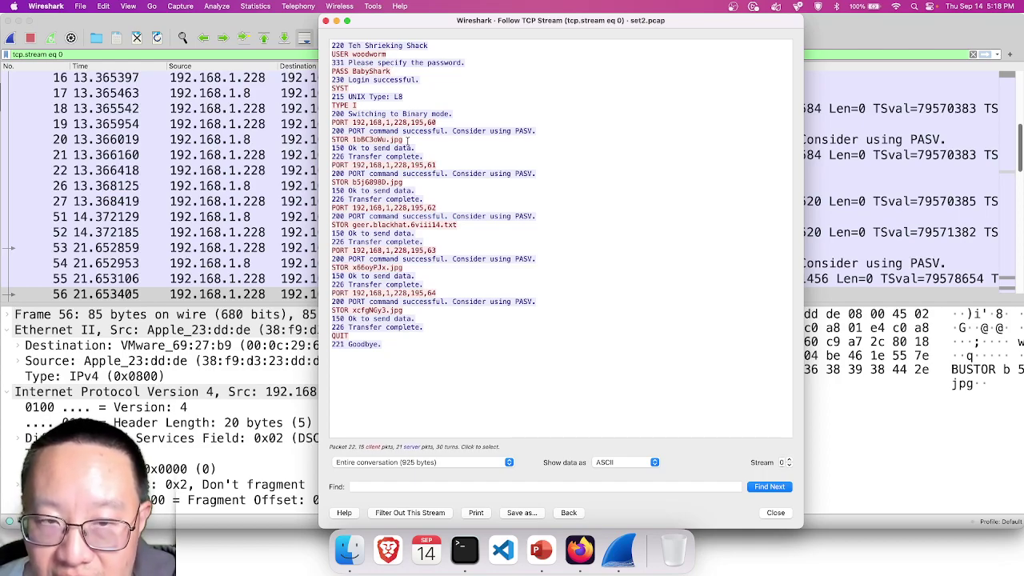
click(398, 142)
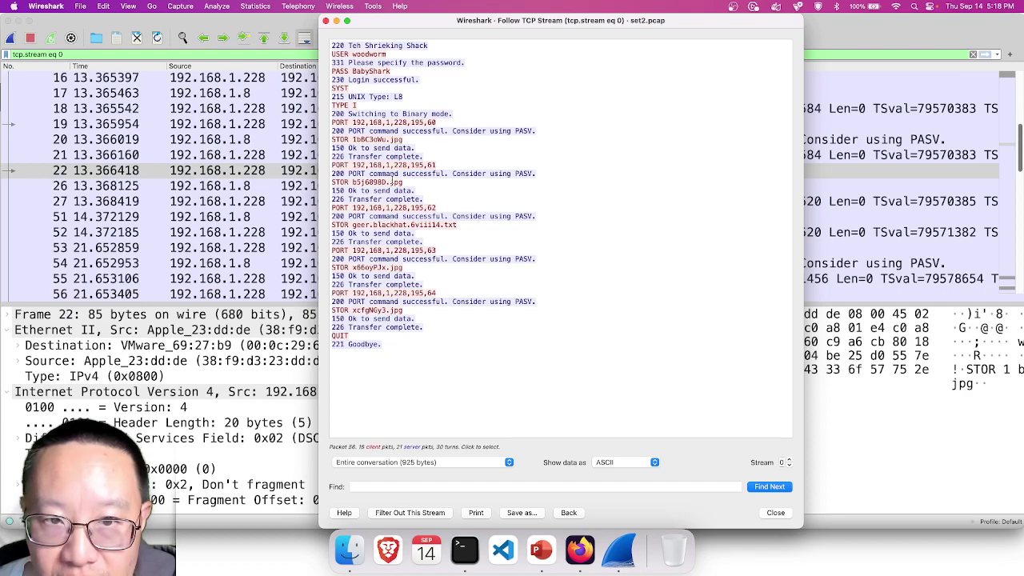
click(391, 183)
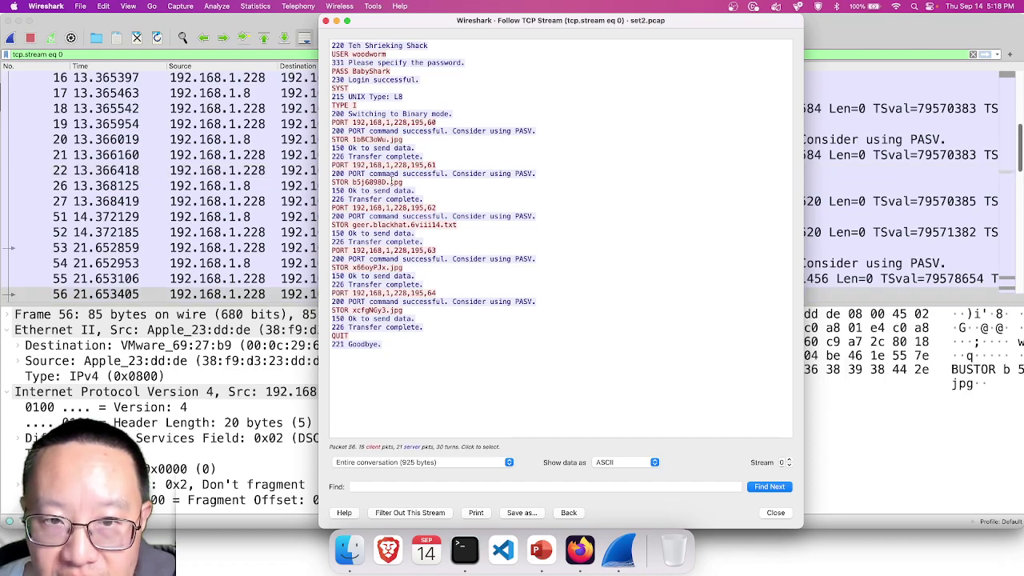
click(432, 226)
click(398, 267)
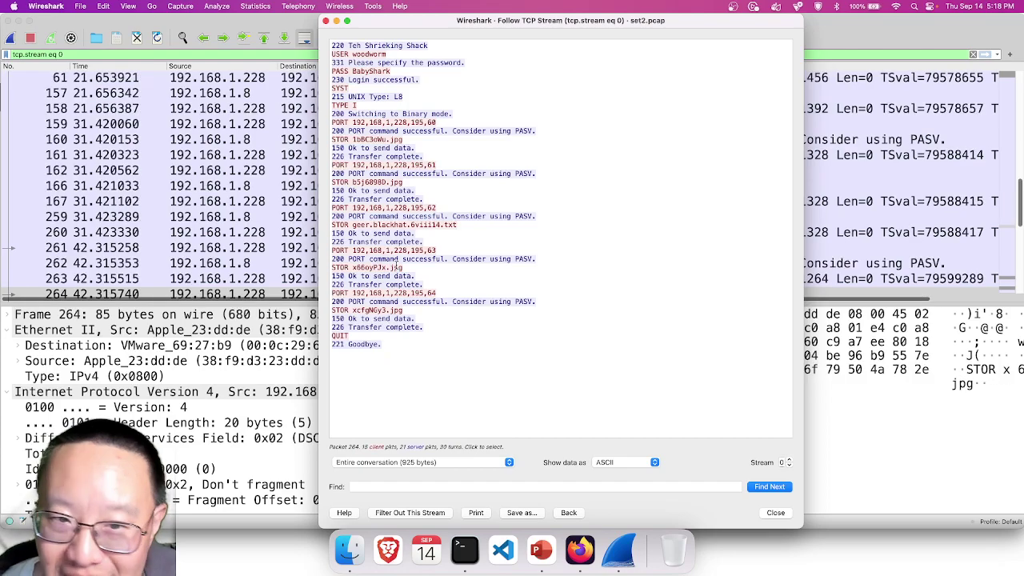
click(389, 309)
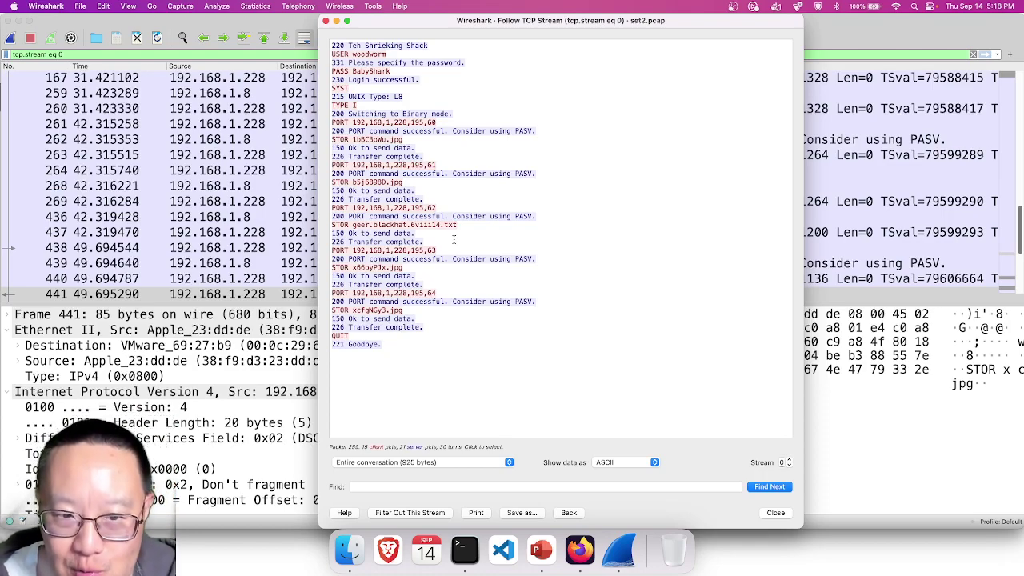
Step: Display TCP stream 1 and examine its raw ASCII data from beginning to end
click(789, 461)
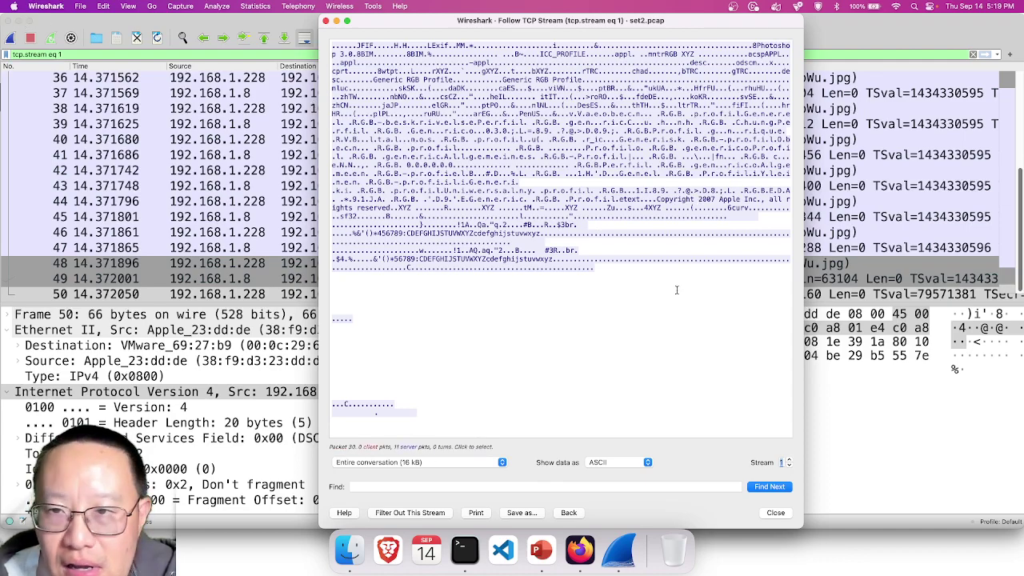
scroll(676, 289, down, 5)
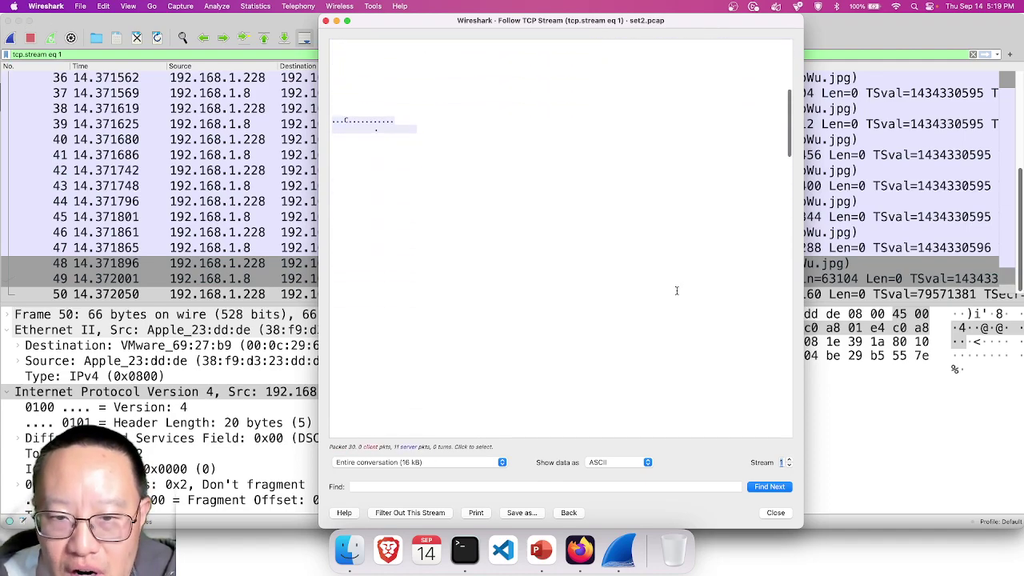
scroll(676, 290, down, 15)
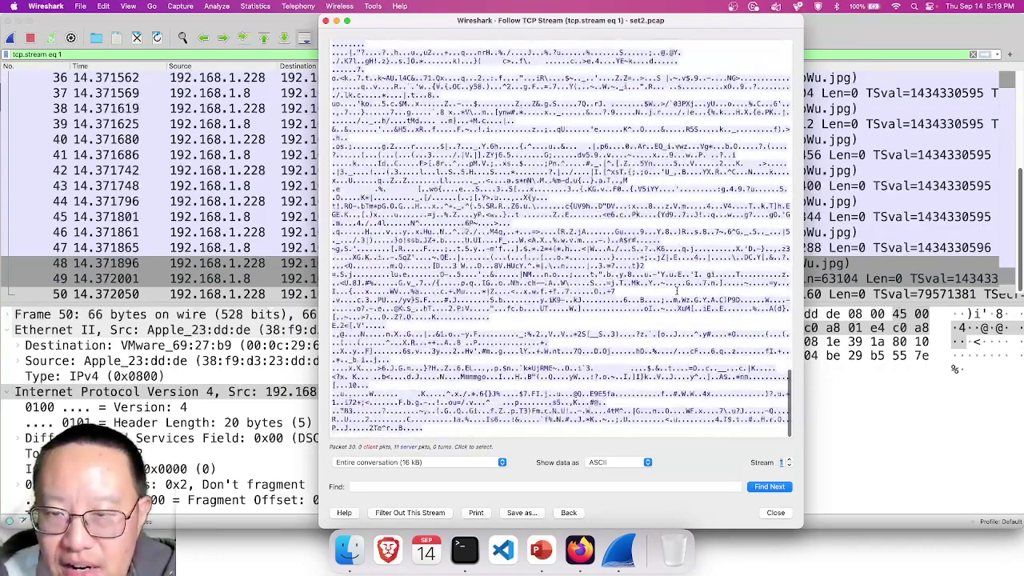
scroll(675, 290, up, 15)
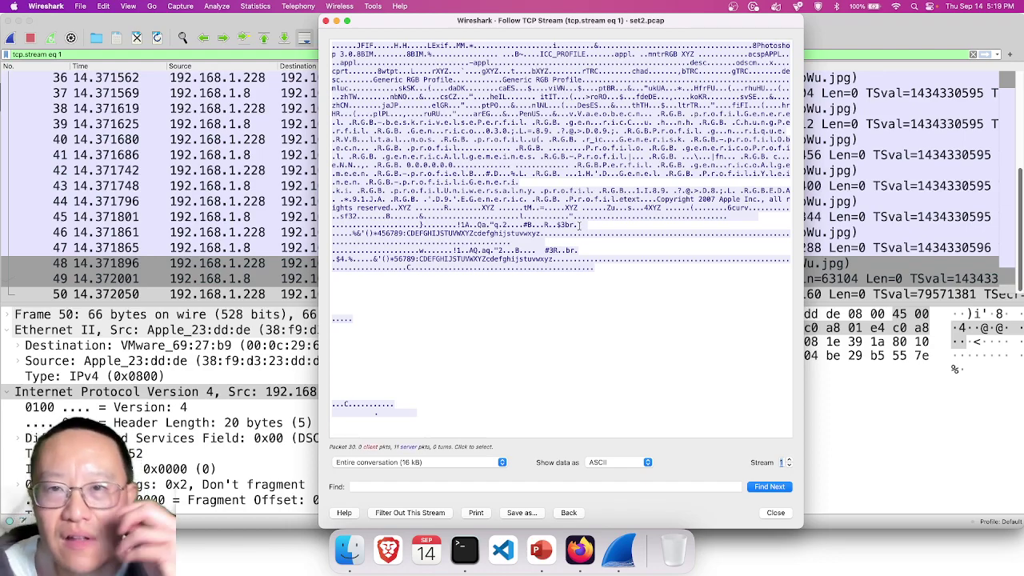
scroll(578, 226, down, 10)
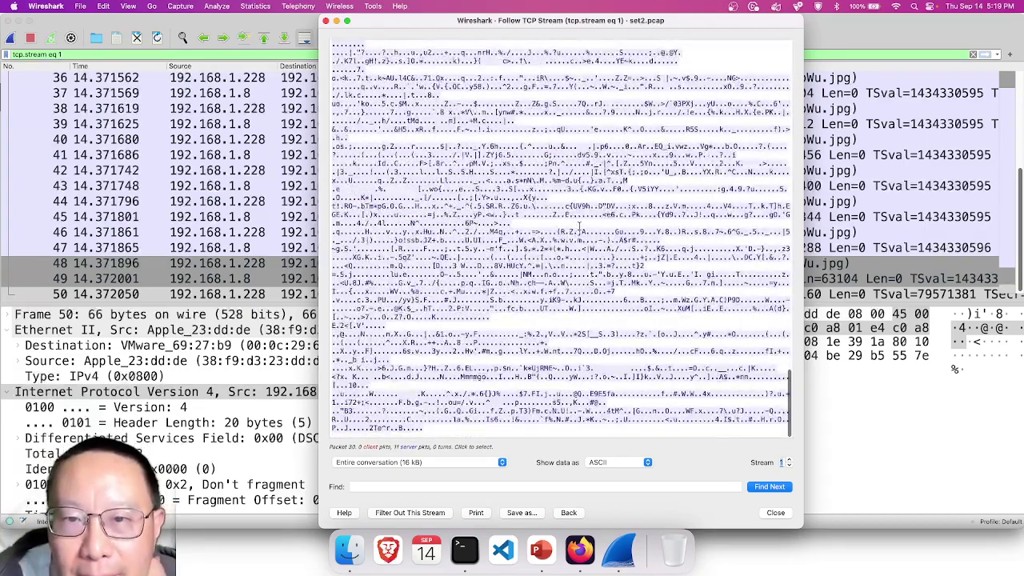
scroll(578, 227, up, 10)
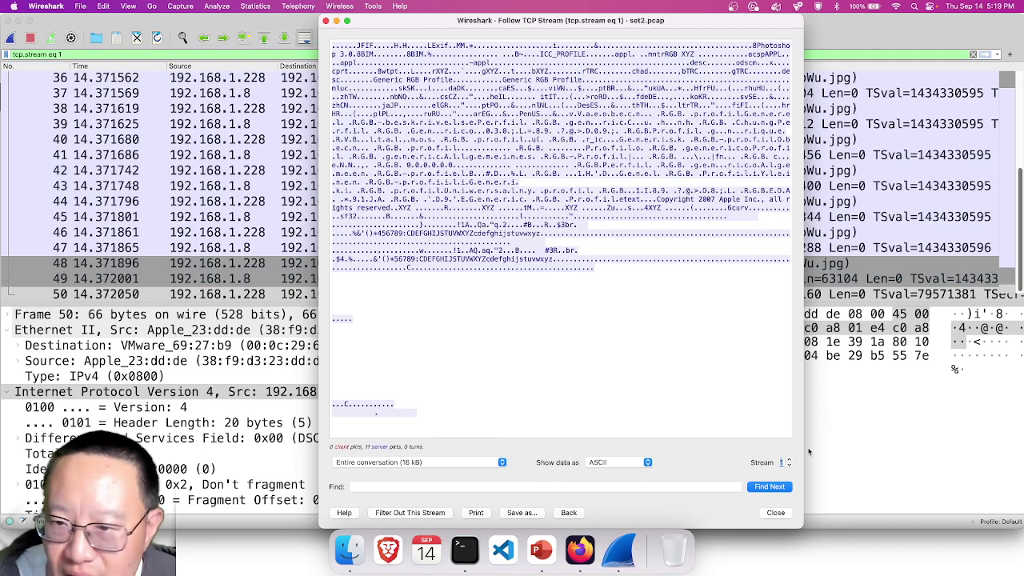
Step: Display TCP stream 2, skim its raw data, and return to the FTP command conversation in stream 0
click(788, 460)
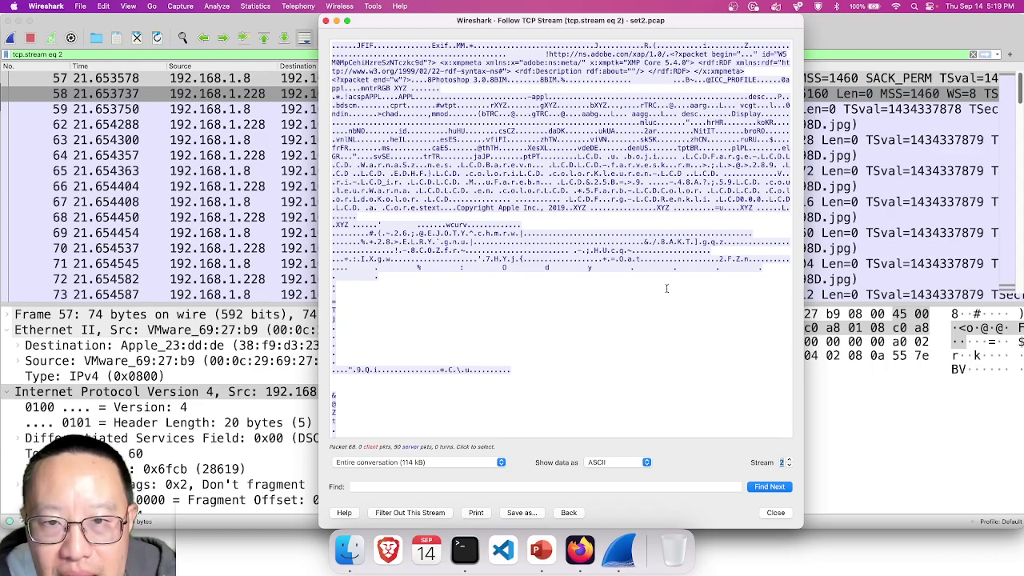
scroll(666, 288, down, 15)
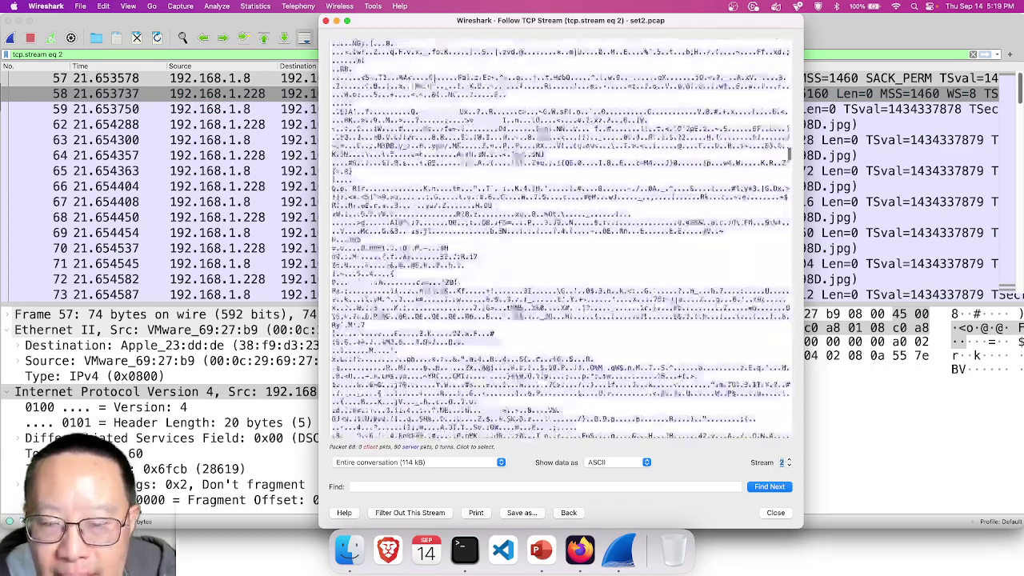
scroll(799, 431, down, 15)
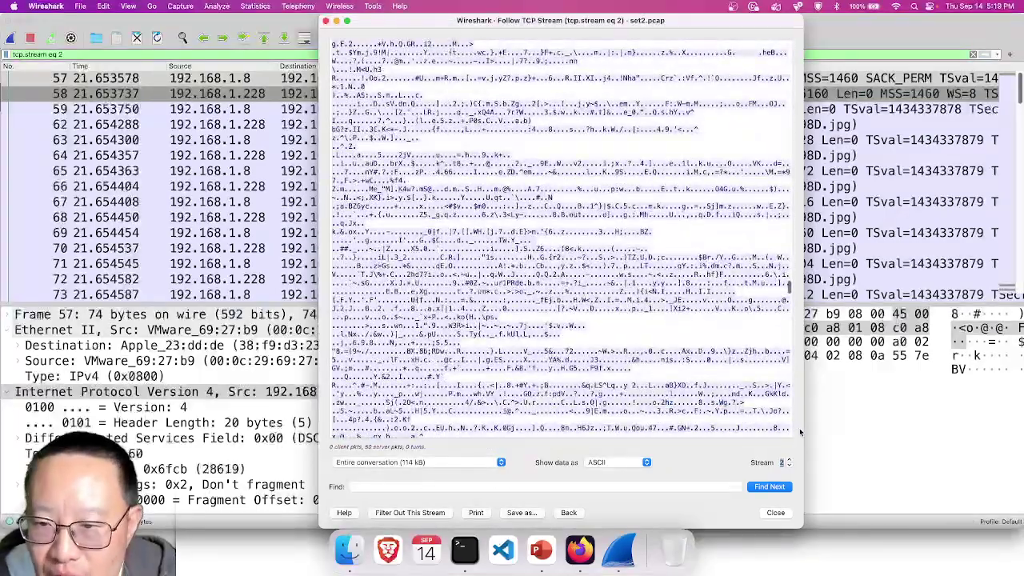
click(788, 465)
click(788, 466)
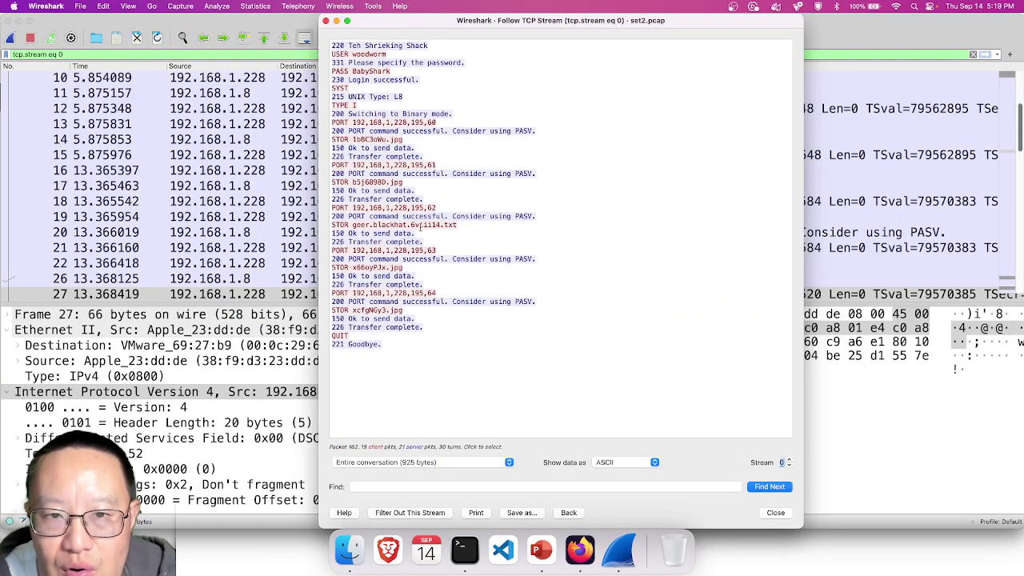
Step: Advance through the streams to stream 3 and read the transferred text document through to its end
click(790, 460)
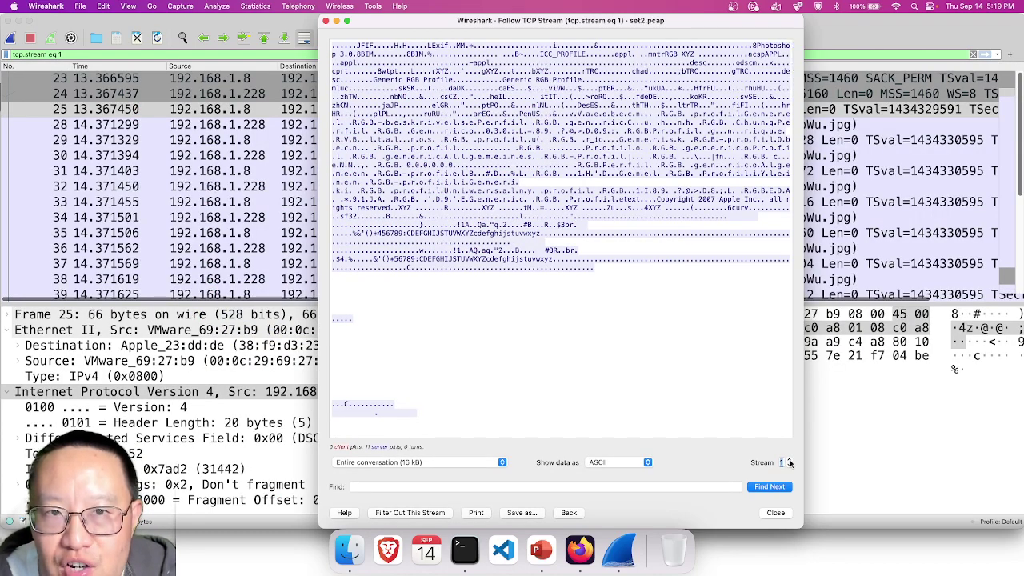
click(789, 460)
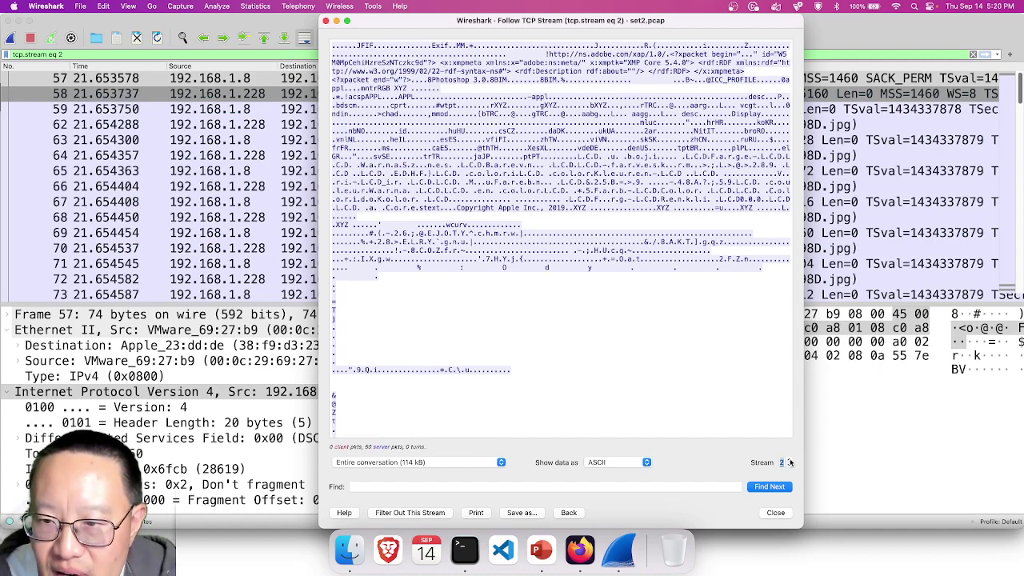
click(789, 460)
click(642, 255)
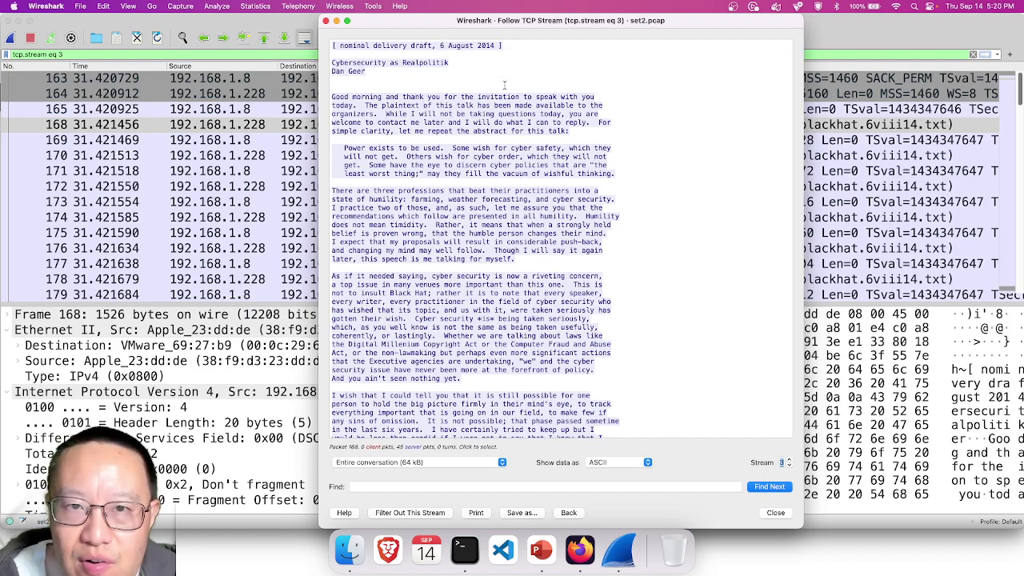
scroll(504, 84, down, 20)
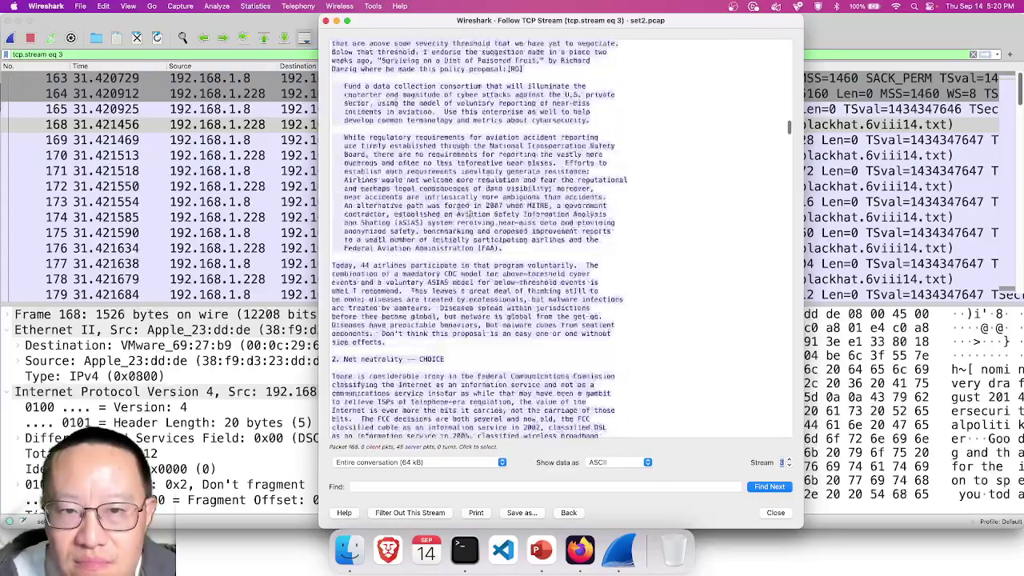
scroll(468, 214, down, 20)
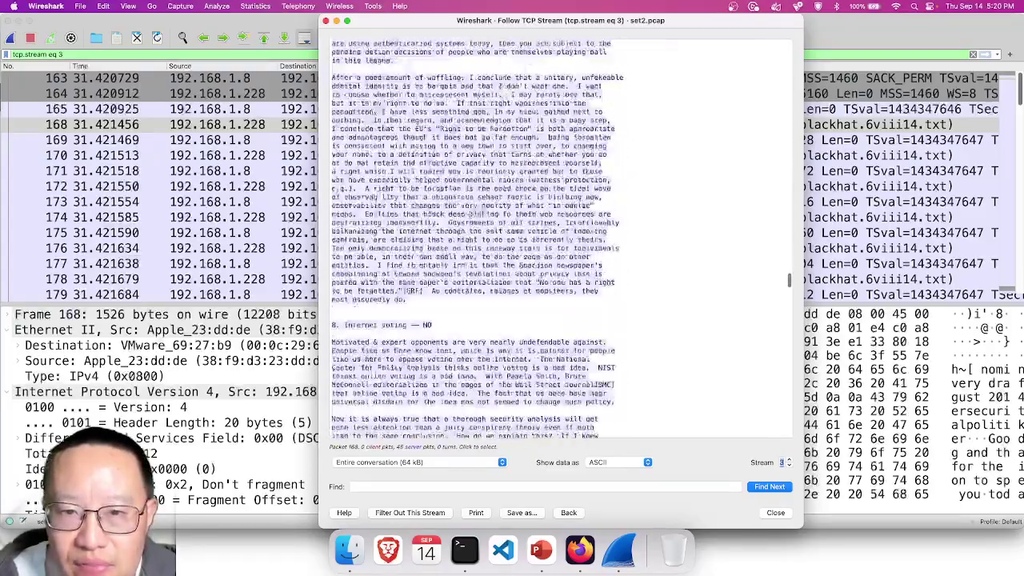
scroll(471, 215, down, 20)
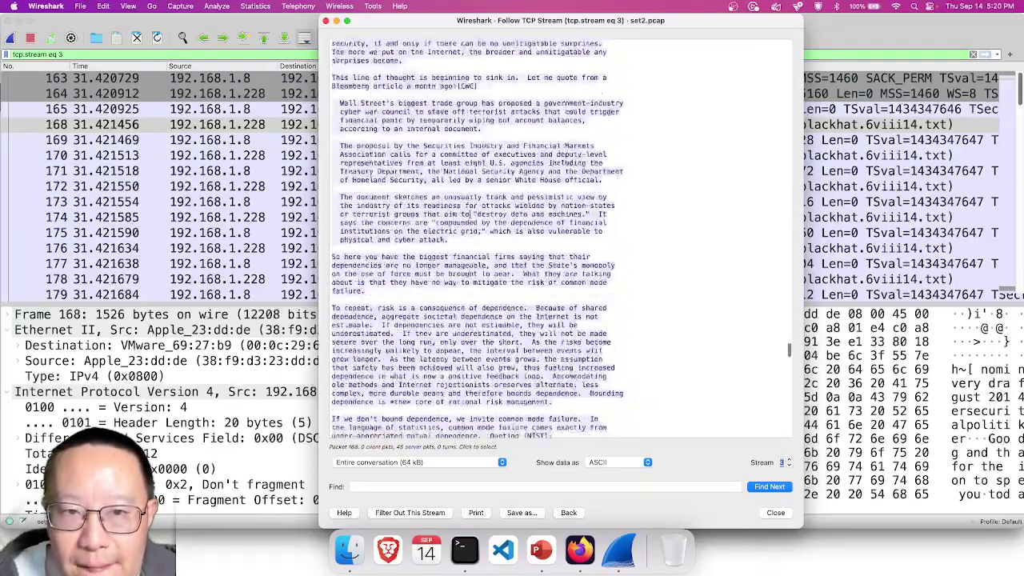
scroll(465, 215, down, 15)
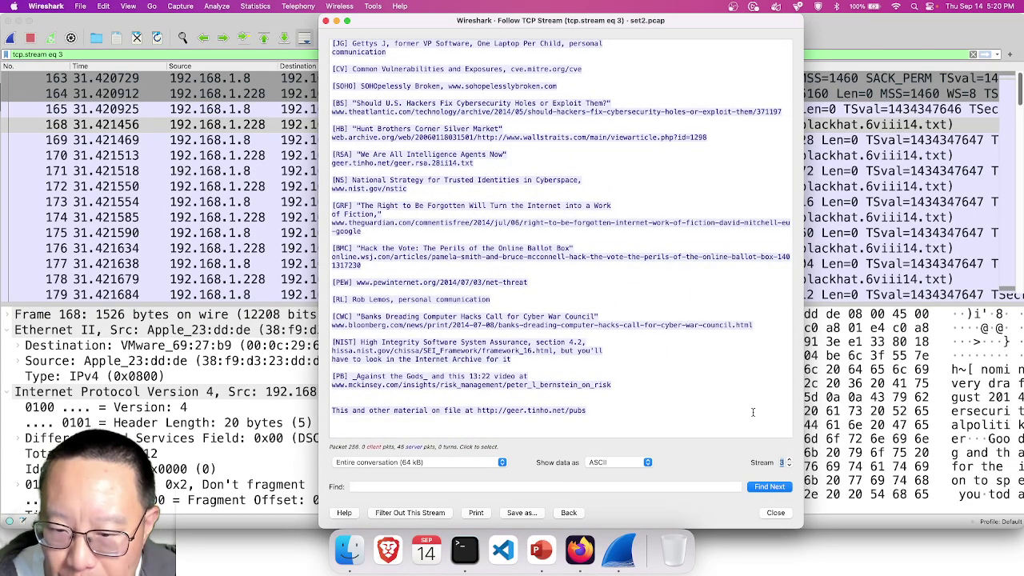
Step: Return to stream 0 and match each STOR command, from 1bBC3oWu.jpg to xcfgNGy3.jpg, to its packet again
click(789, 466)
click(789, 466)
click(788, 466)
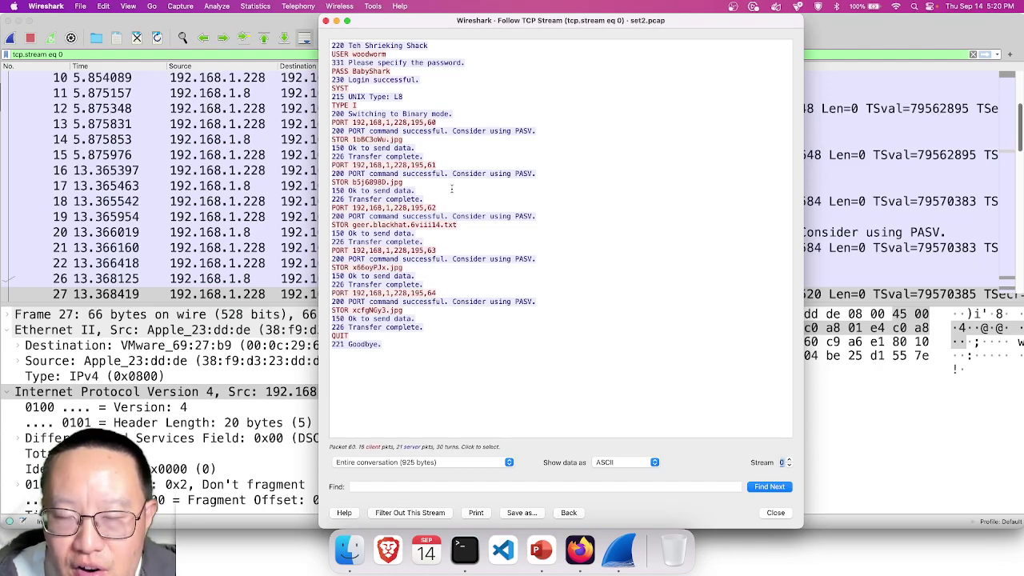
click(394, 139)
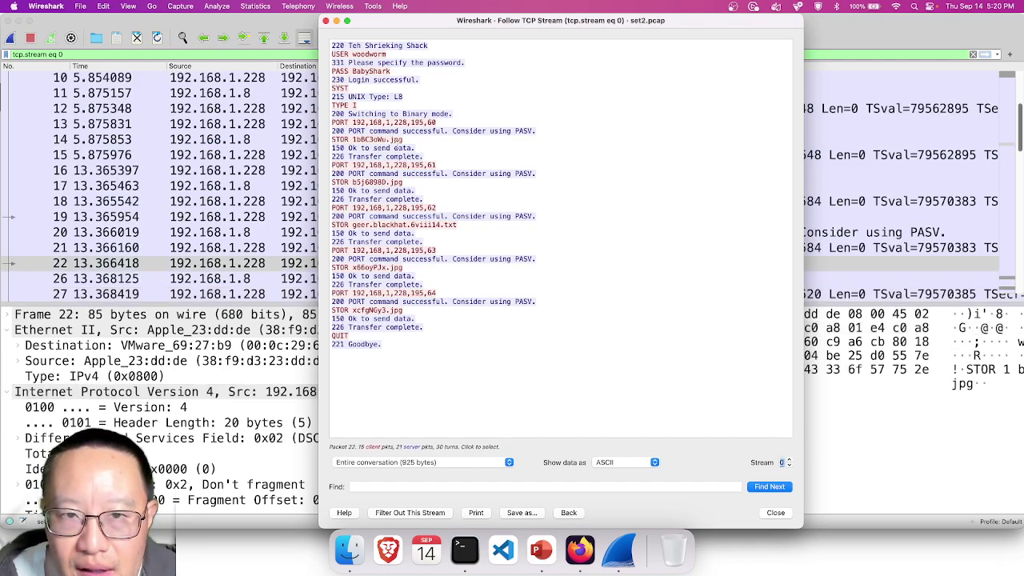
click(449, 216)
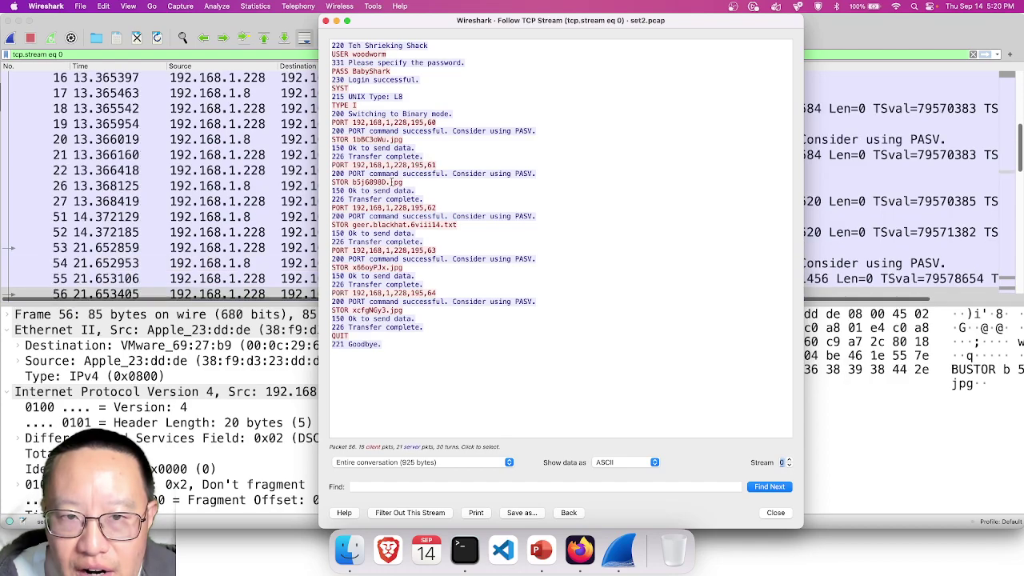
click(449, 225)
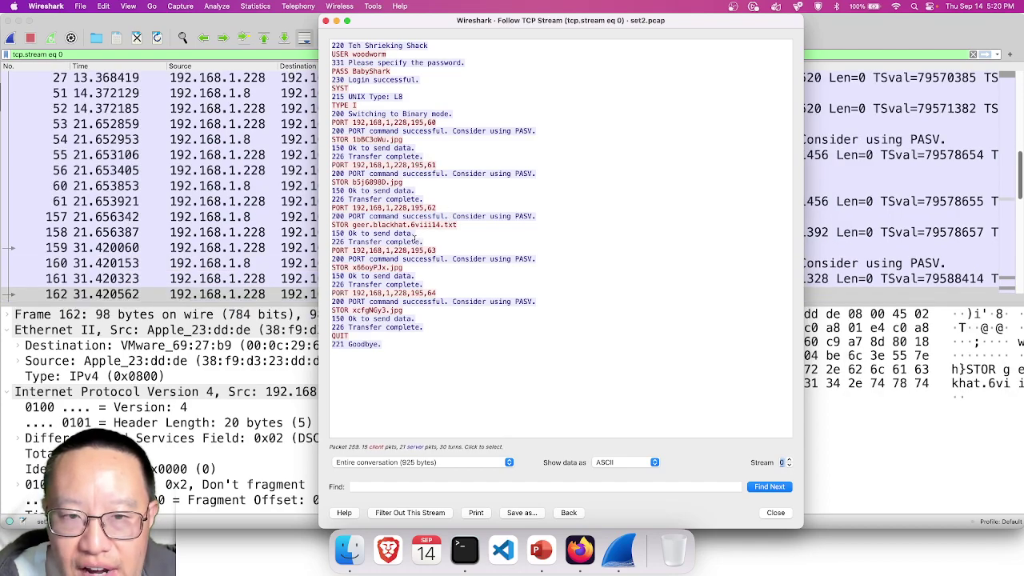
click(389, 267)
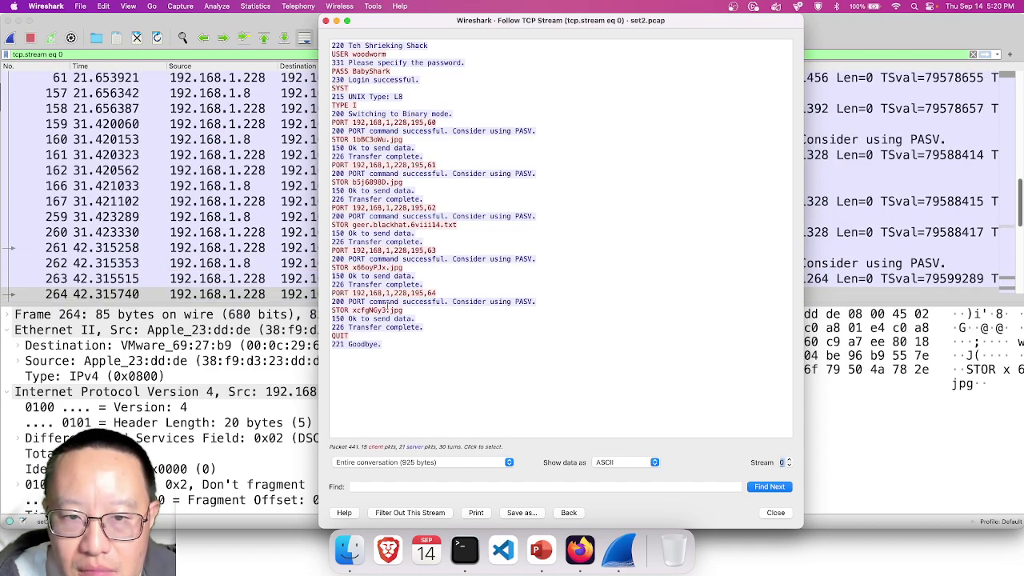
click(387, 308)
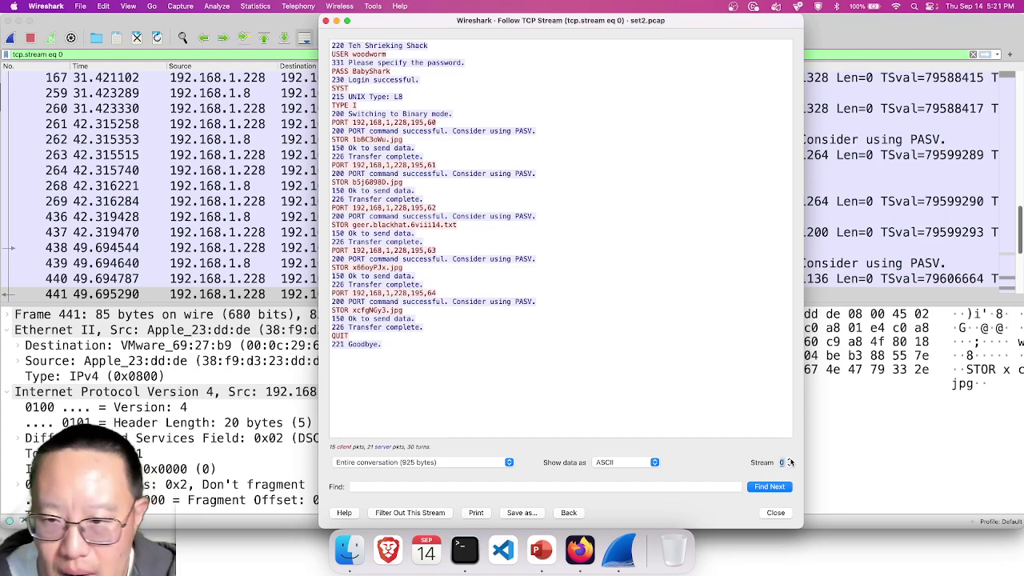
Step: Step through TCP streams 1 to 5 to examine the data of each uploaded file
click(789, 461)
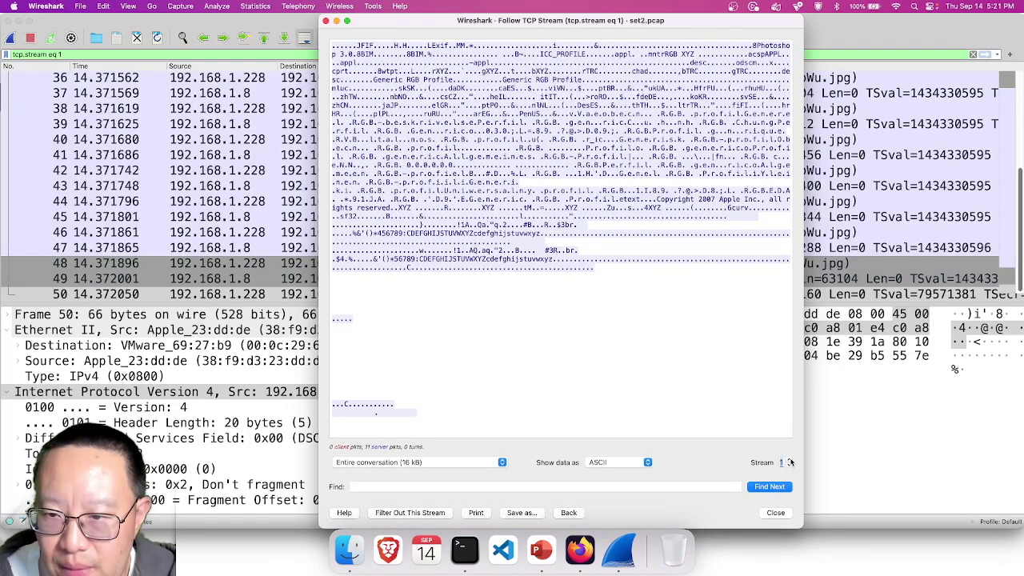
click(789, 461)
click(789, 461)
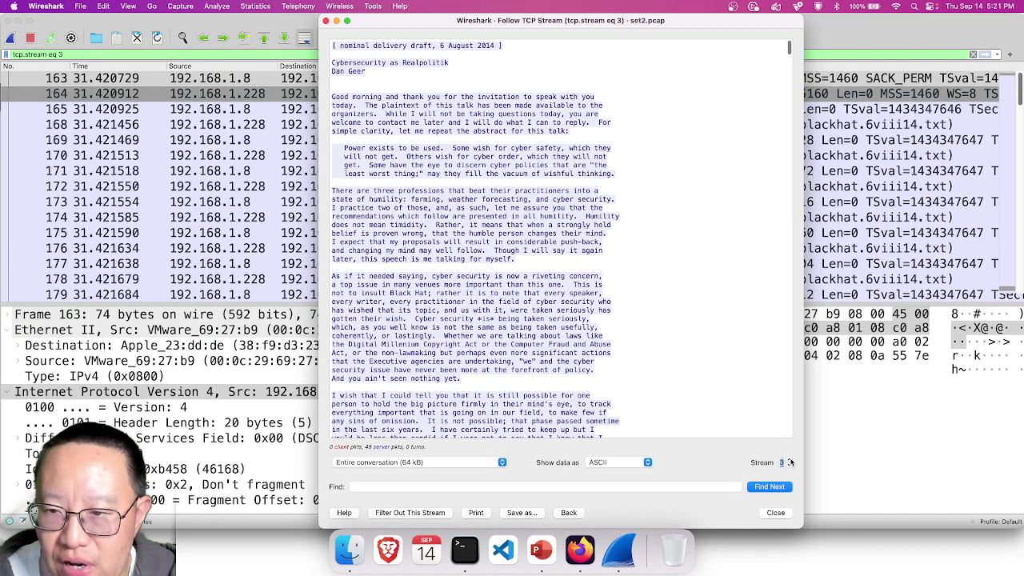
click(790, 462)
click(790, 462)
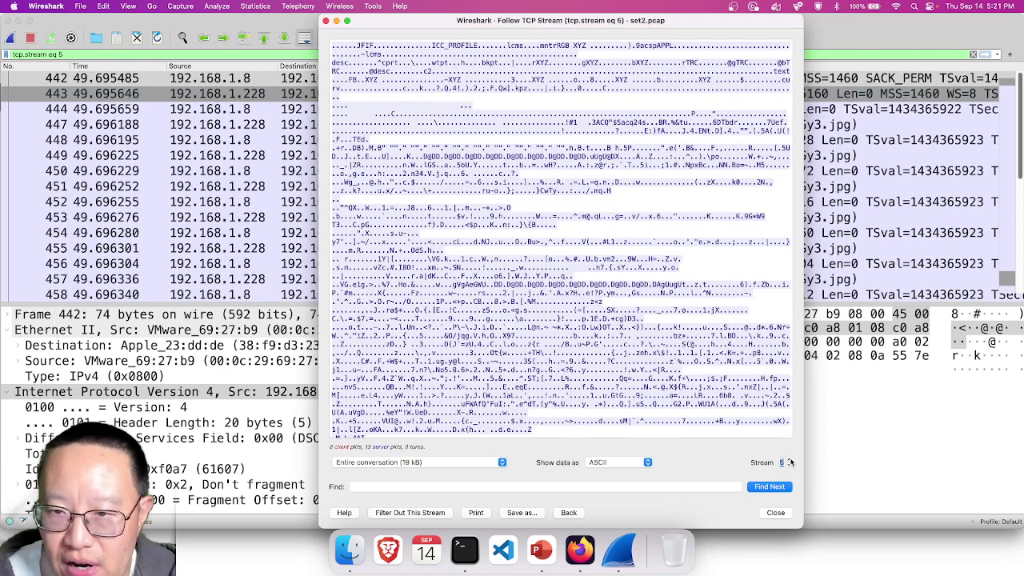
click(789, 461)
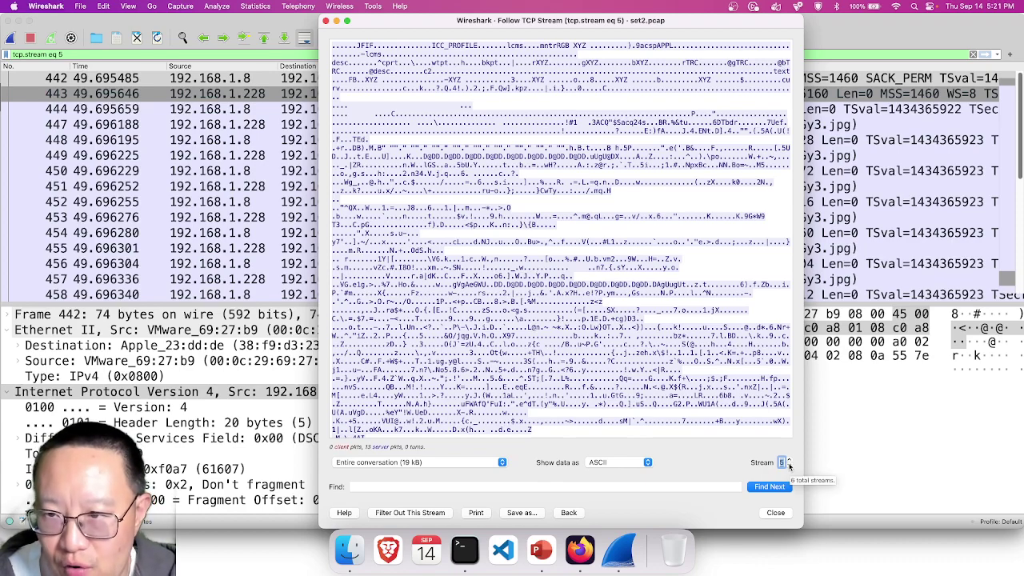
Step: Go back to TCP stream 2, and minimize the main capture window and Firefox to uncover the Exercise 2 slide
click(789, 466)
click(789, 465)
click(789, 465)
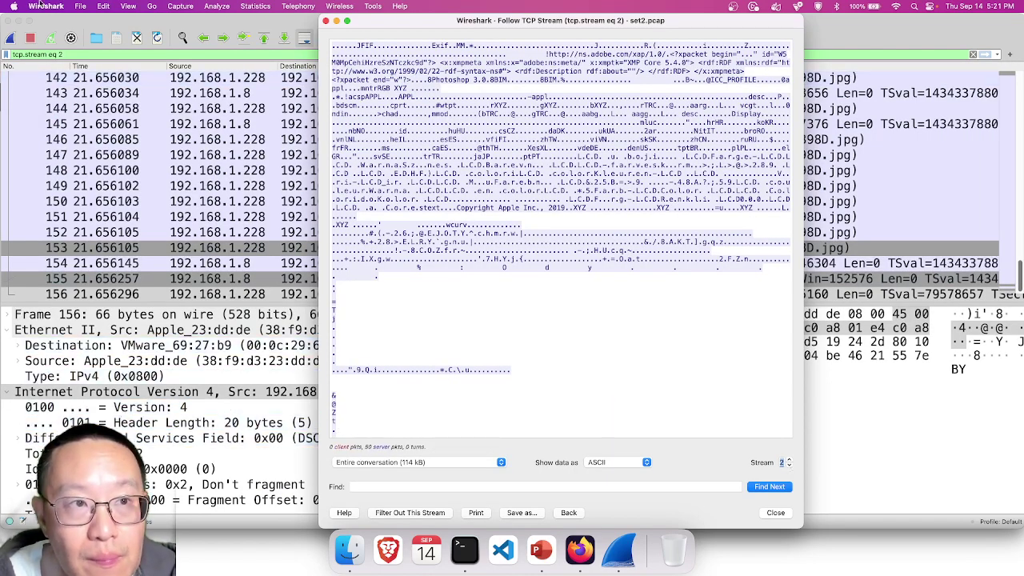
click(17, 22)
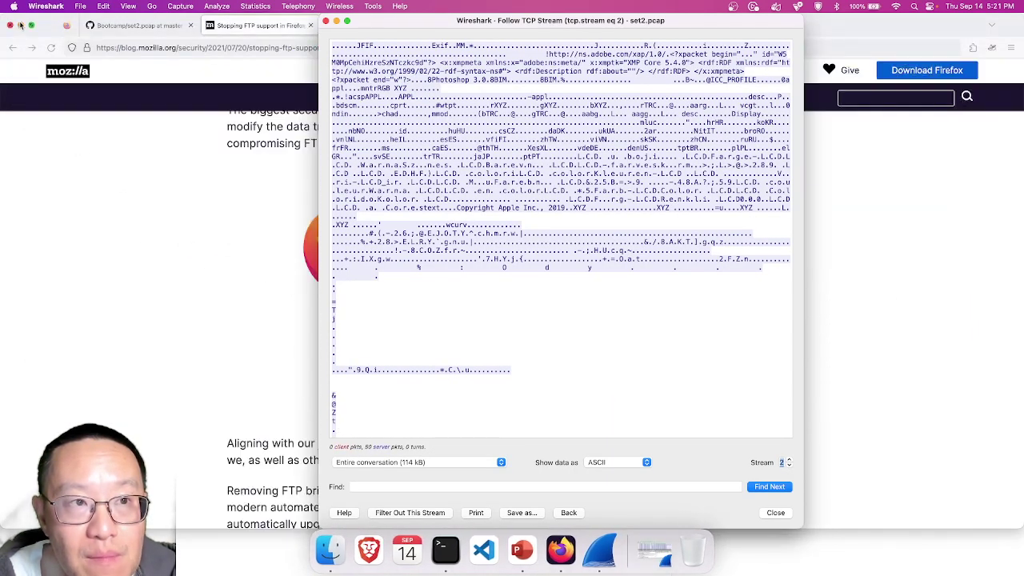
click(21, 26)
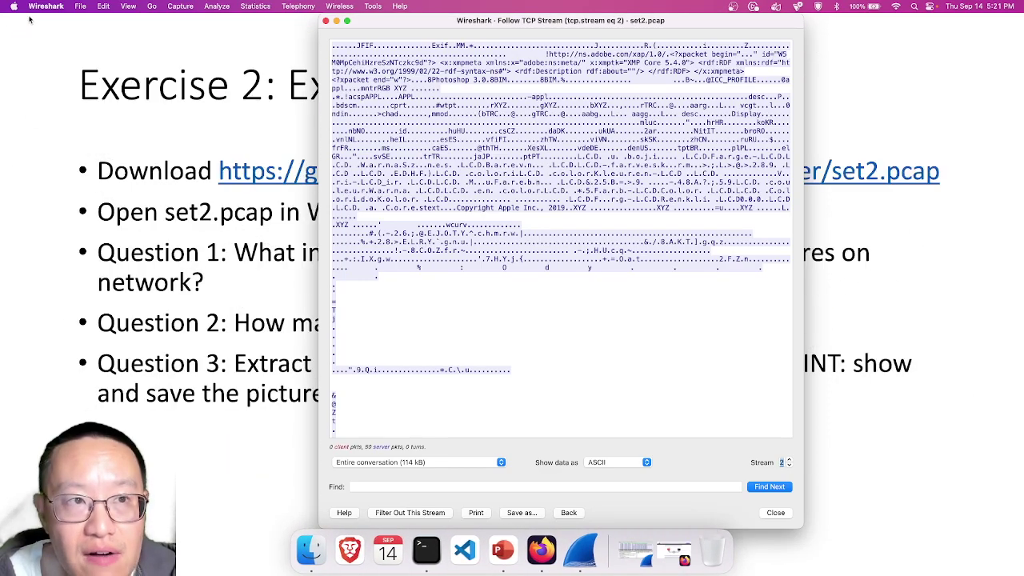
Step: Exit the slide show and minimize the presentation window to return to the followed TCP stream
click(27, 21)
key(Escape)
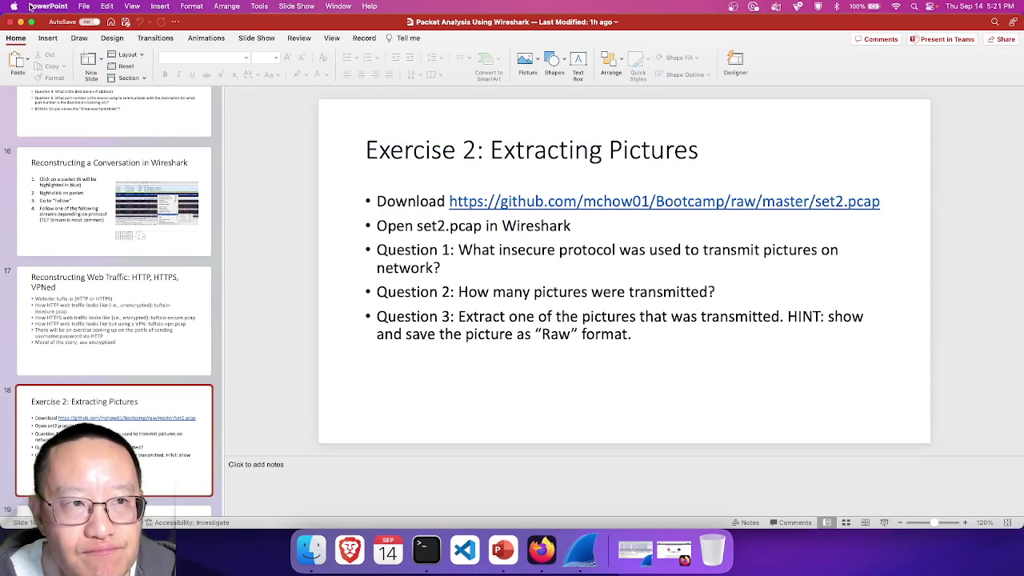
click(23, 24)
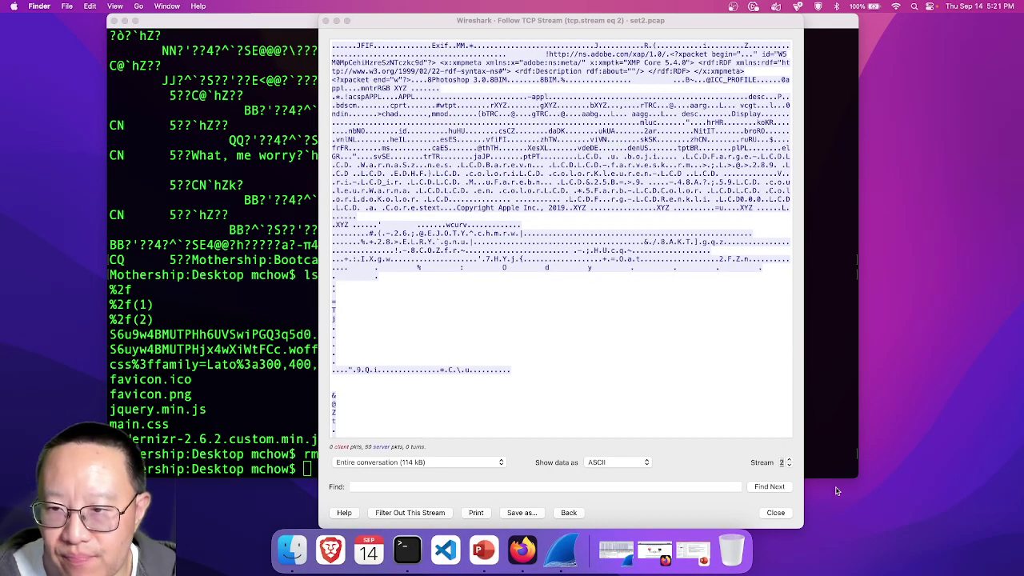
Step: Go back to TCP stream 0, advance to stream 1, and reread the Exercise 2 questions in PowerPoint before minimizing it again
click(789, 465)
click(789, 465)
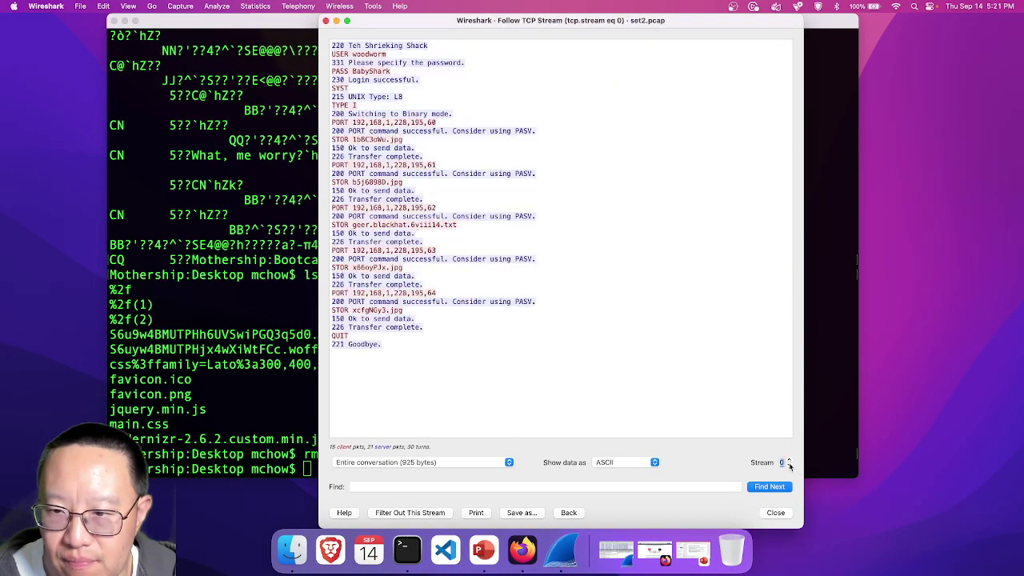
click(789, 459)
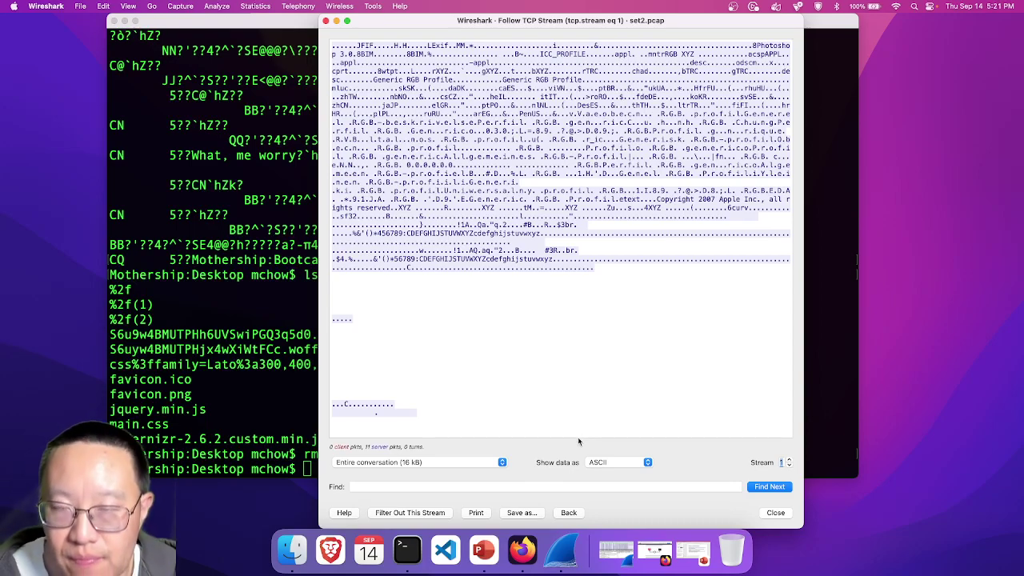
click(692, 550)
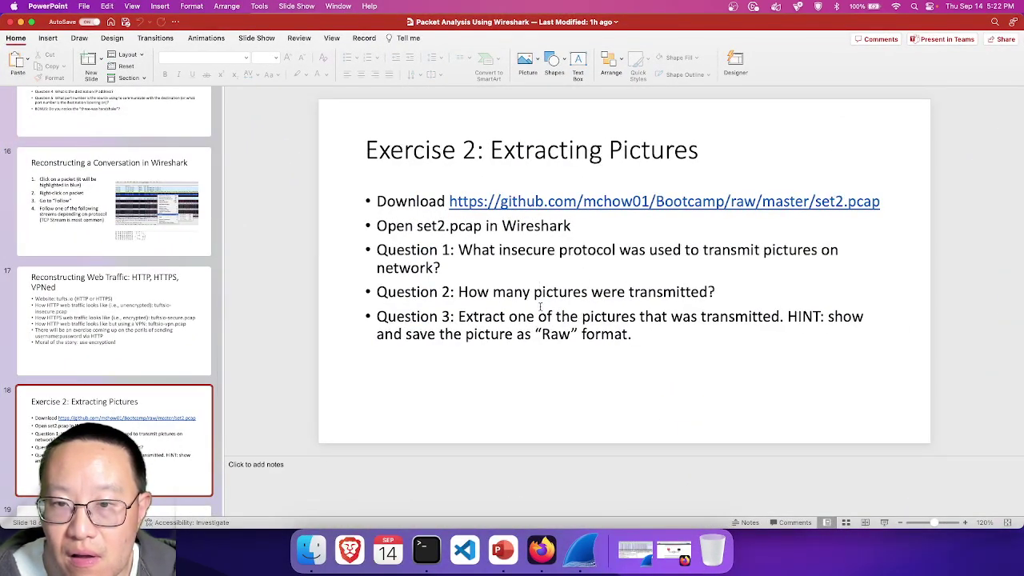
click(20, 22)
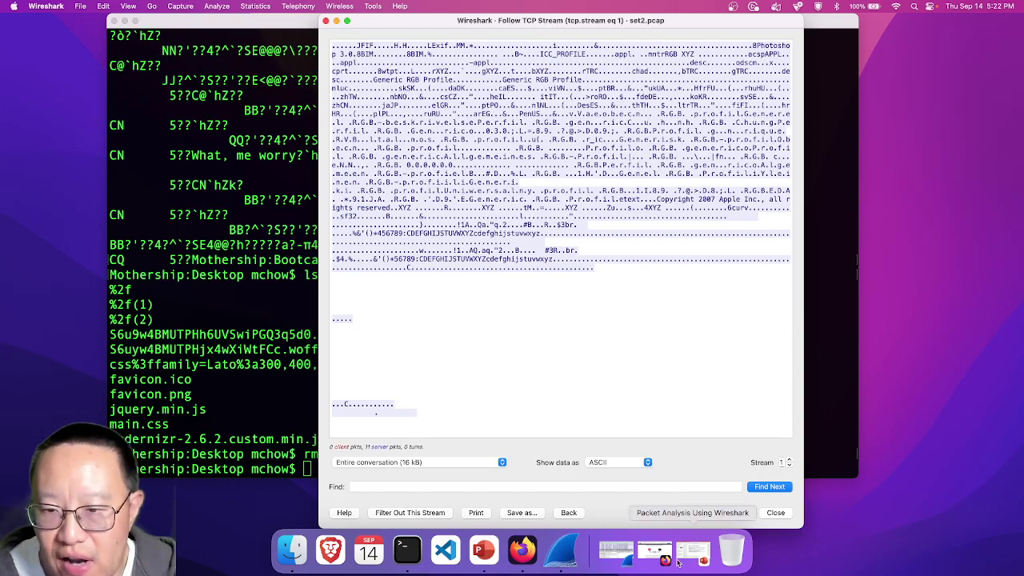
Step: Restore the main set2.pcap capture window and clear the tcp.stream eq 1 display filter
click(616, 550)
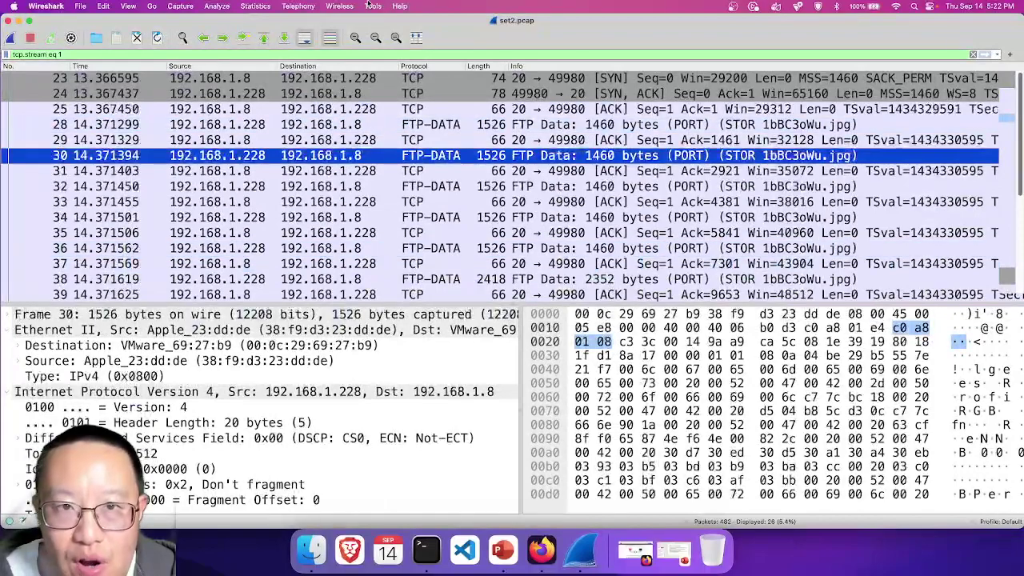
click(375, 6)
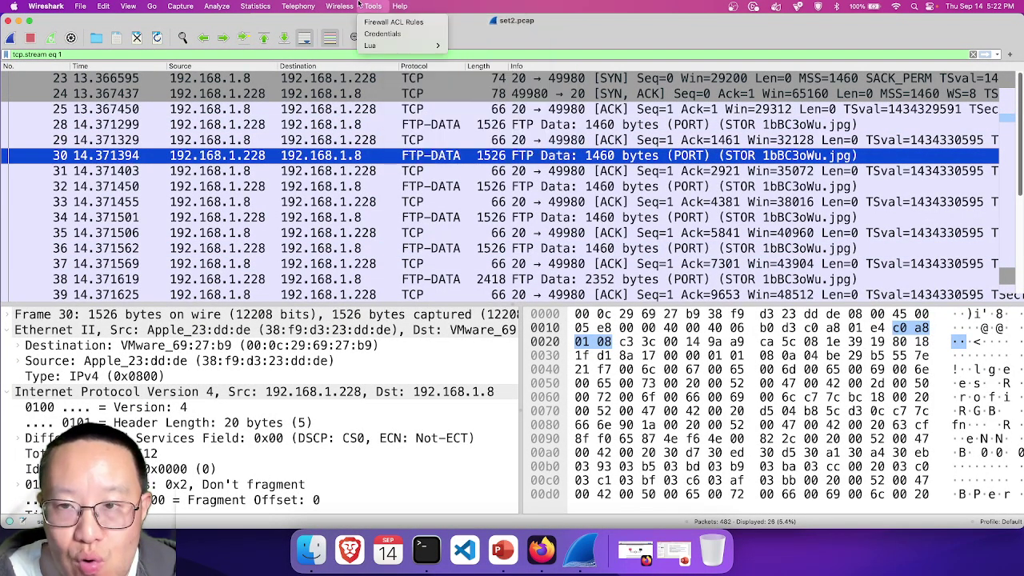
click(360, 5)
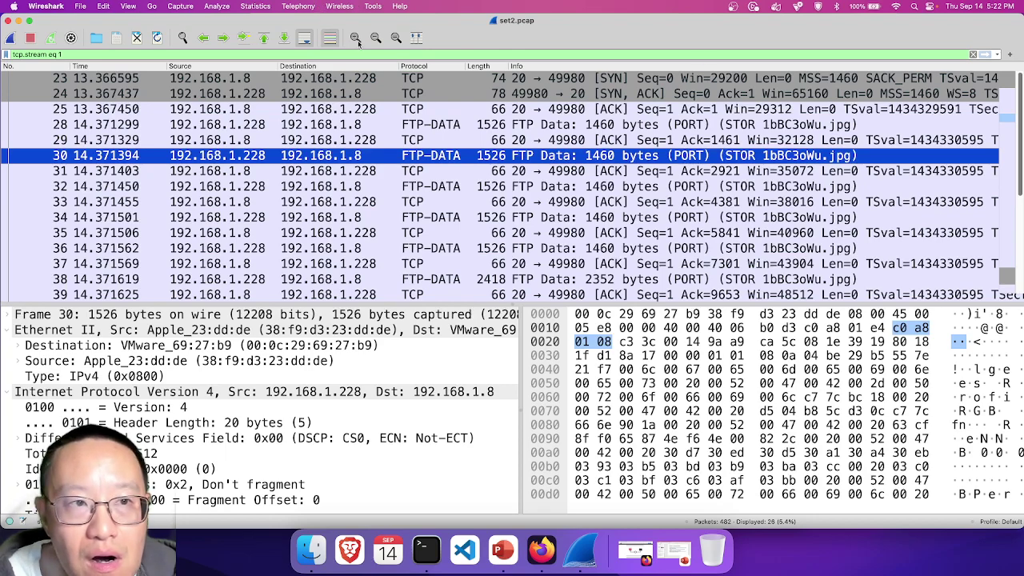
click(973, 54)
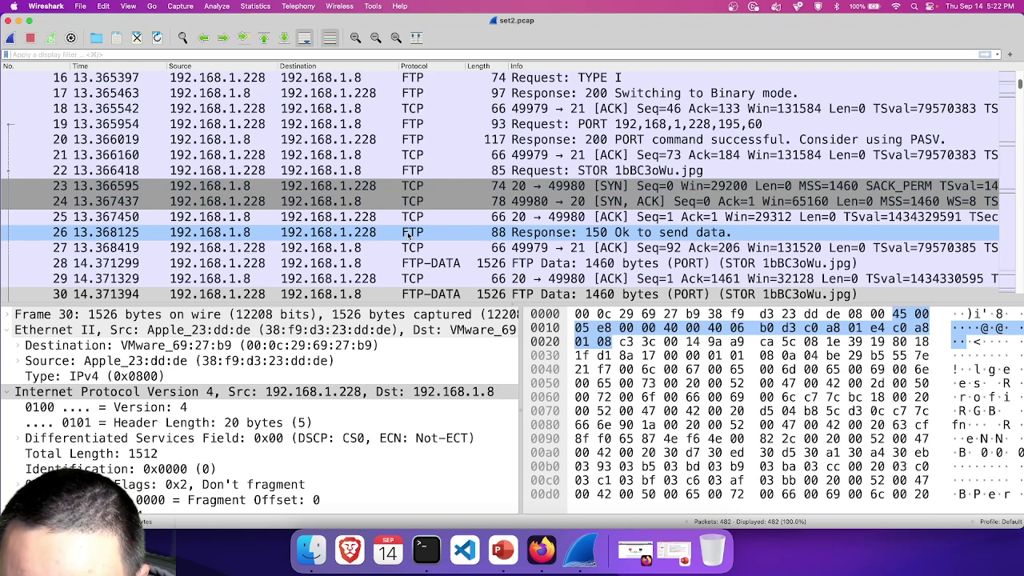
Step: Select packet 28, the first FTP-DATA packet carrying 1bBC3oWu.jpg
scroll(415, 232, down, 2)
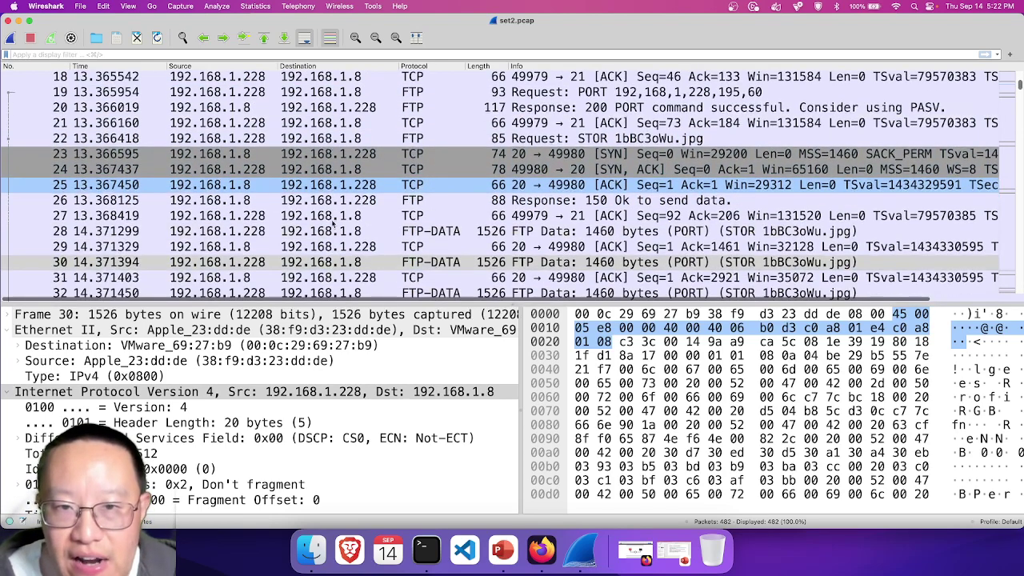
click(432, 230)
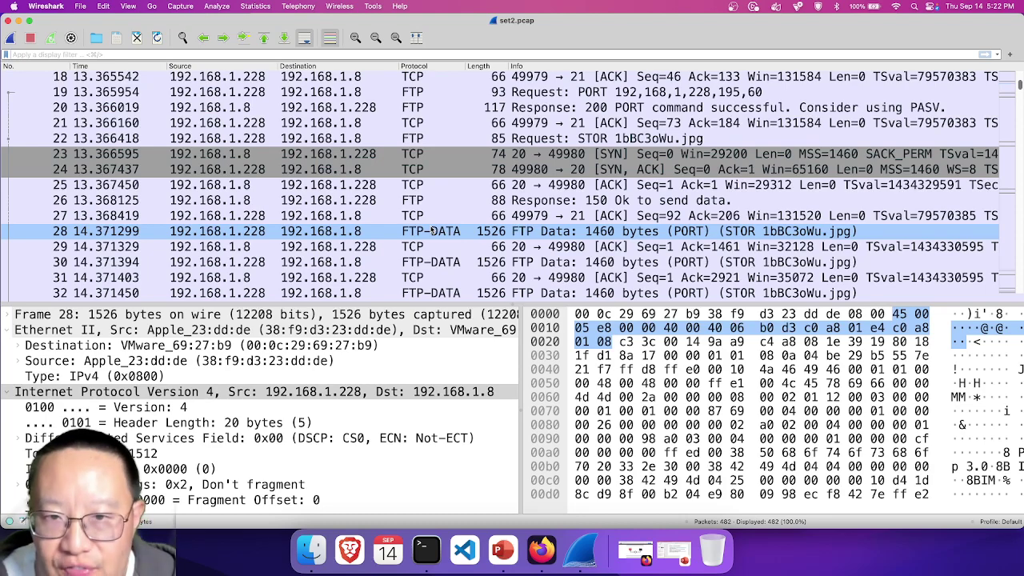
scroll(432, 230, down, 3)
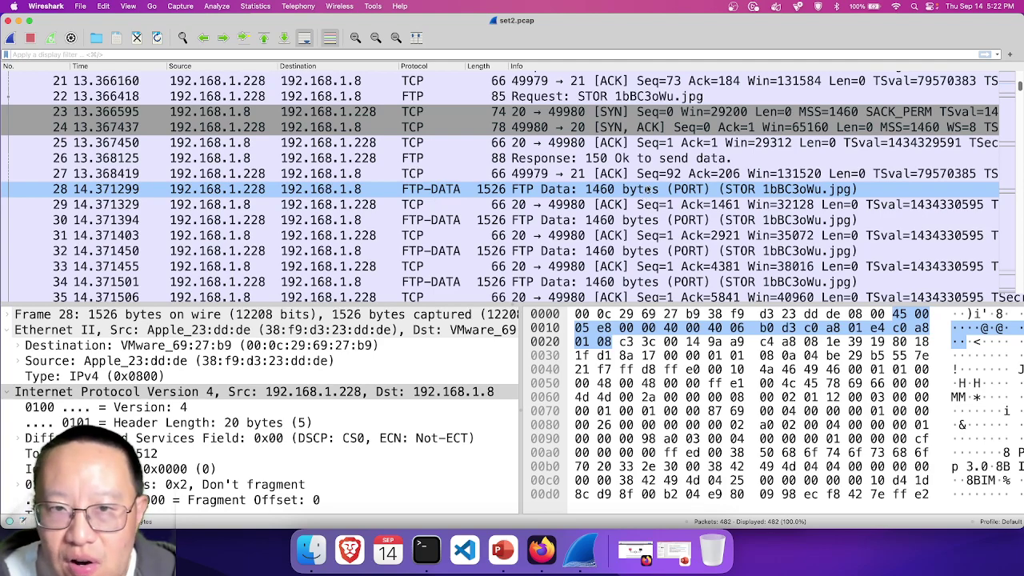
Step: Step packet by packet through the transfer of 1bBC3oWu.jpg to its last FTP-DATA packet, number 48
key(Down)
key(Down)
key(Down)
key(Down)
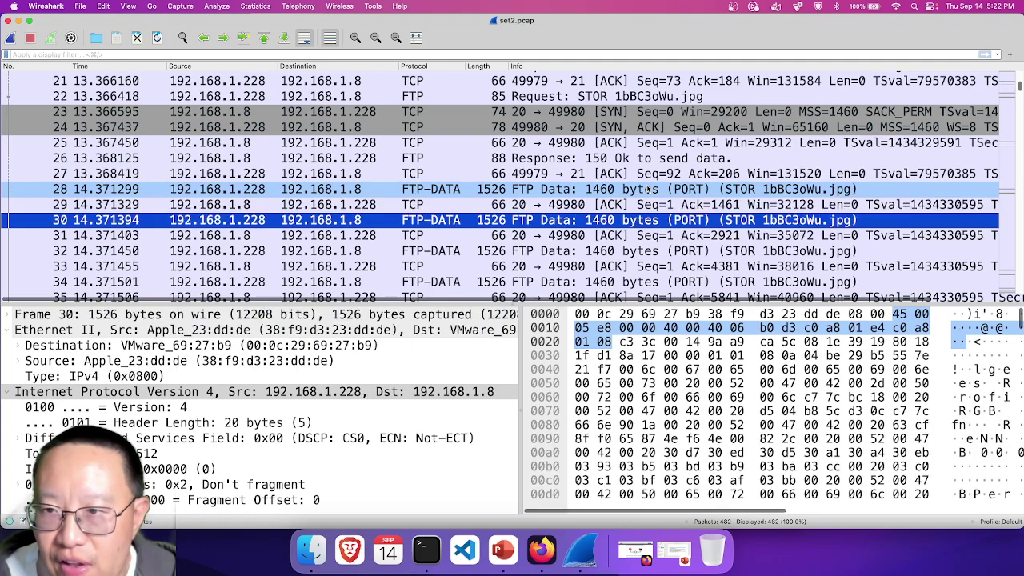
key(Down)
key(Down)
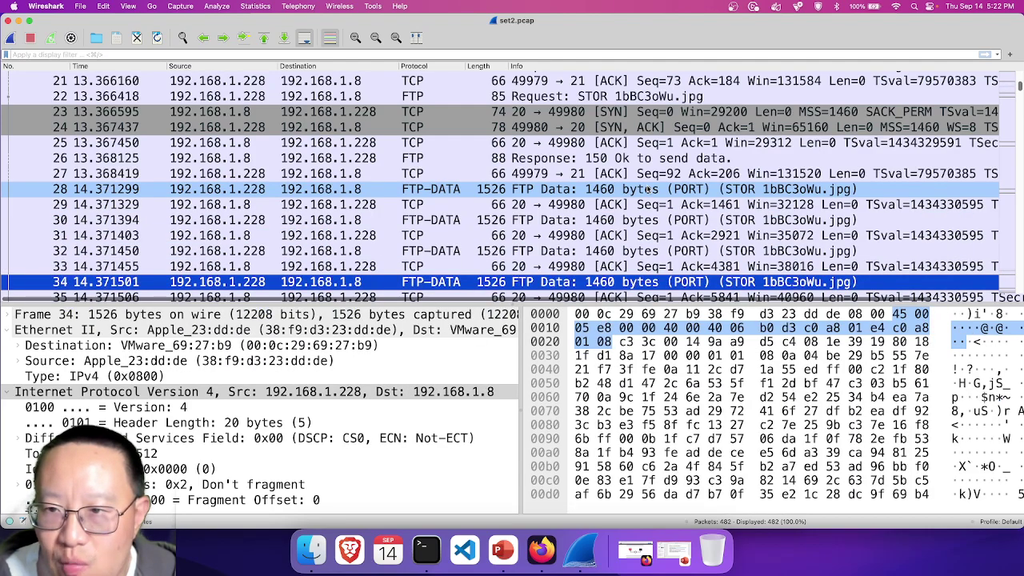
key(Down)
key(Down)
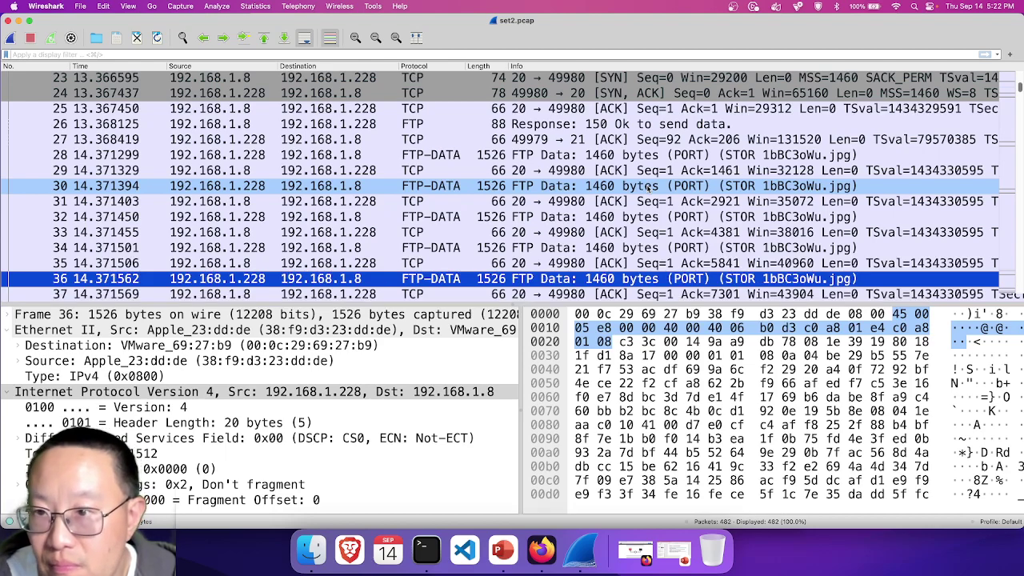
key(Down)
key(Down)
key(Down)
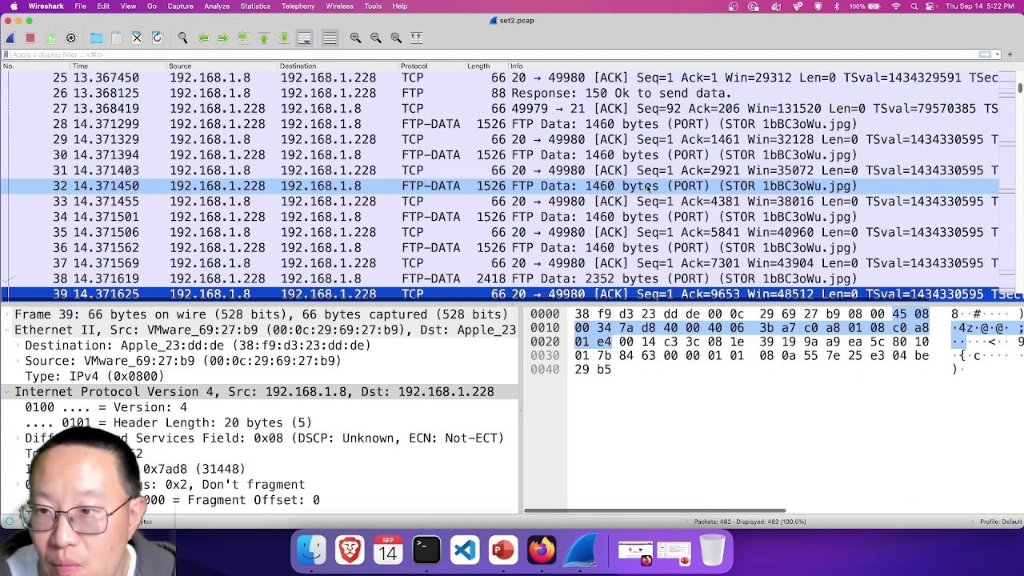
key(Down)
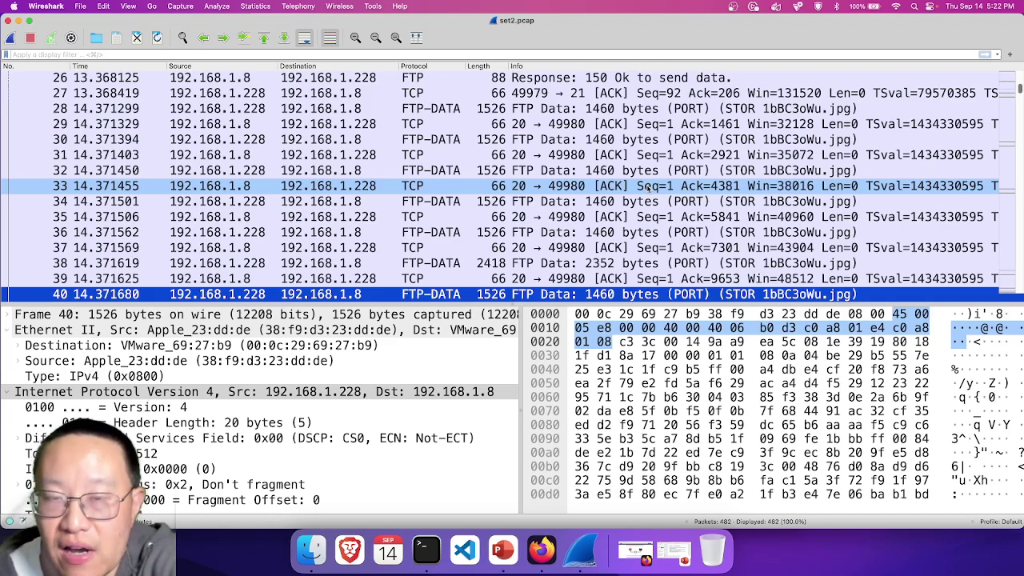
key(Down)
key(Down)
key(Down)
key(Down)
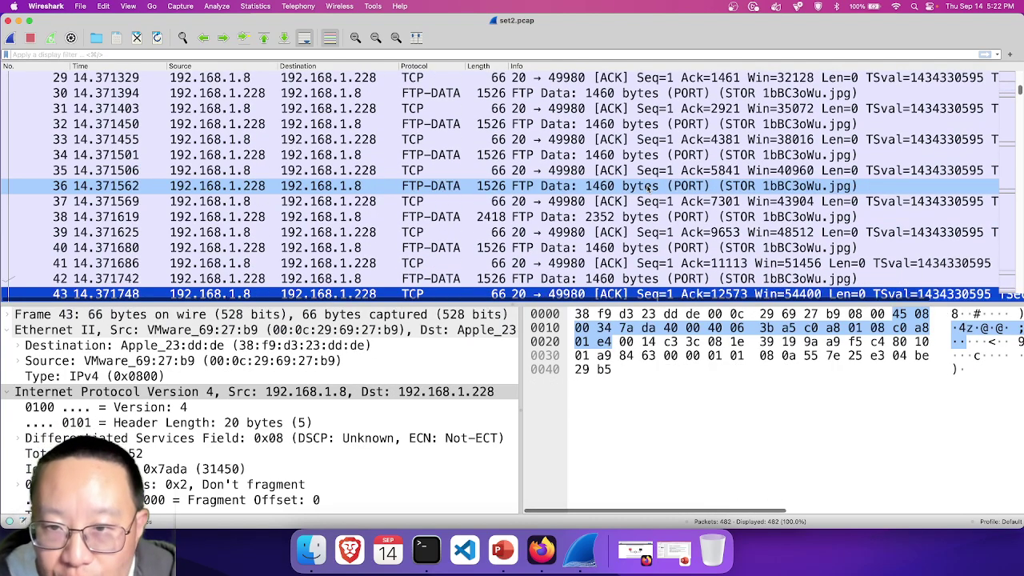
key(Down)
key(Down)
key(Down)
key(Down)
key(Down)
key(Down)
key(Down)
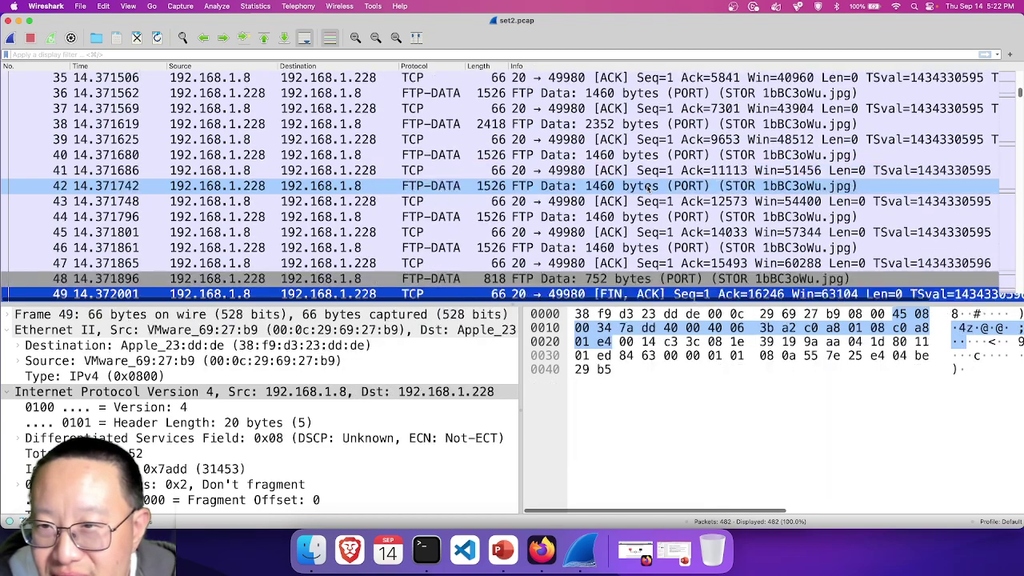
key(Down)
key(Down)
key(Up)
key(Up)
key(Up)
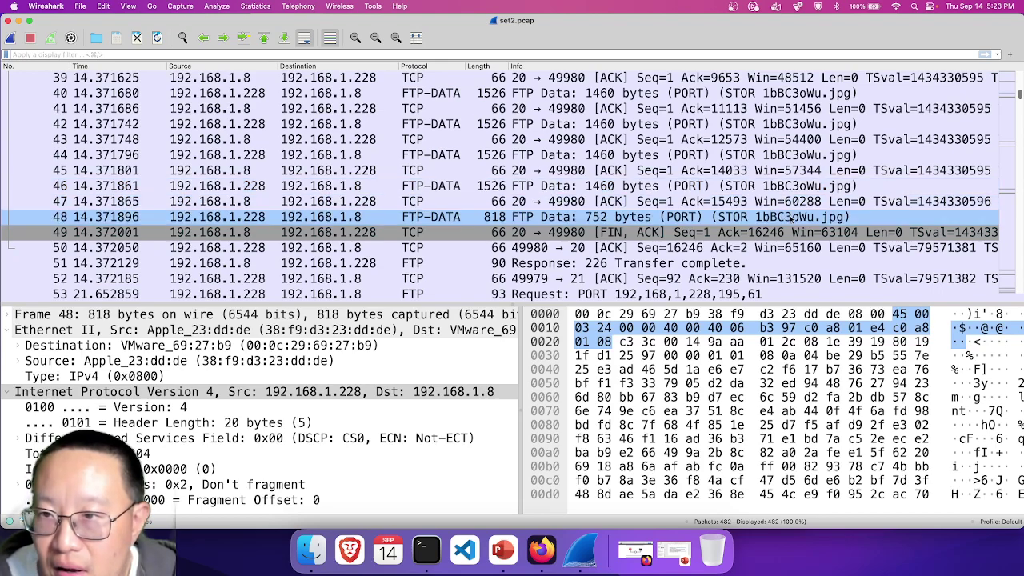
Step: Trace the FTP-DATA packets of 1bBC3oWu.jpg in reverse, from packet 48 back towards the beginning of the transfer
drag(800, 217, 829, 157)
click(832, 123)
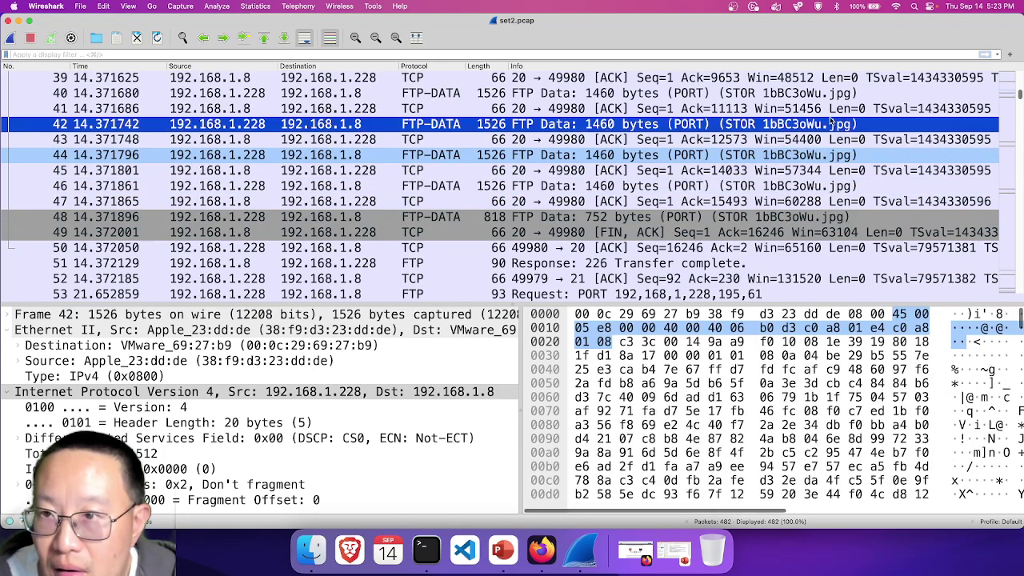
click(832, 93)
scroll(831, 93, up, 3)
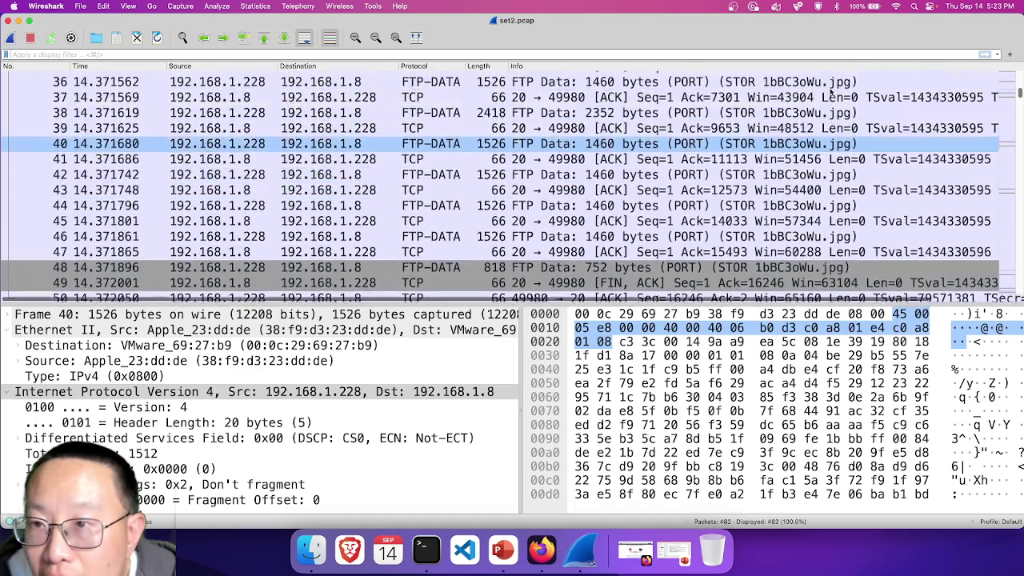
click(825, 116)
click(825, 85)
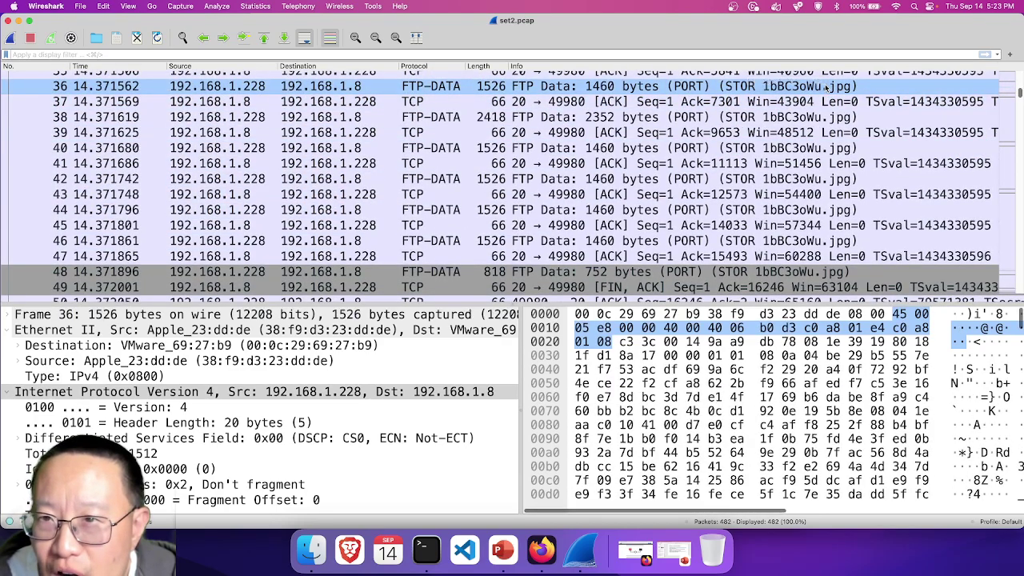
scroll(827, 86, up, 3)
click(827, 85)
click(823, 100)
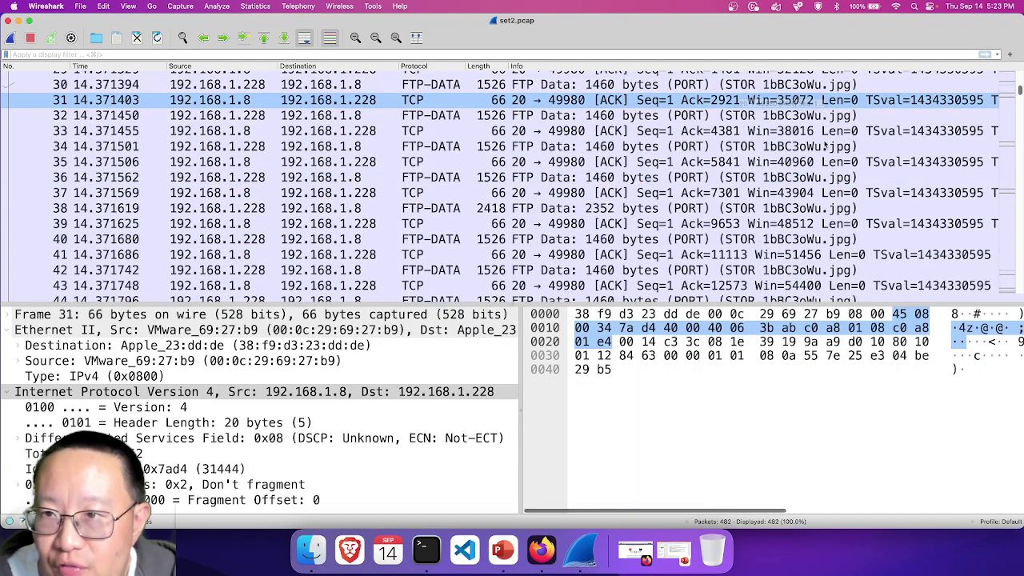
click(824, 146)
scroll(824, 146, up, 3)
scroll(824, 146, up, 2)
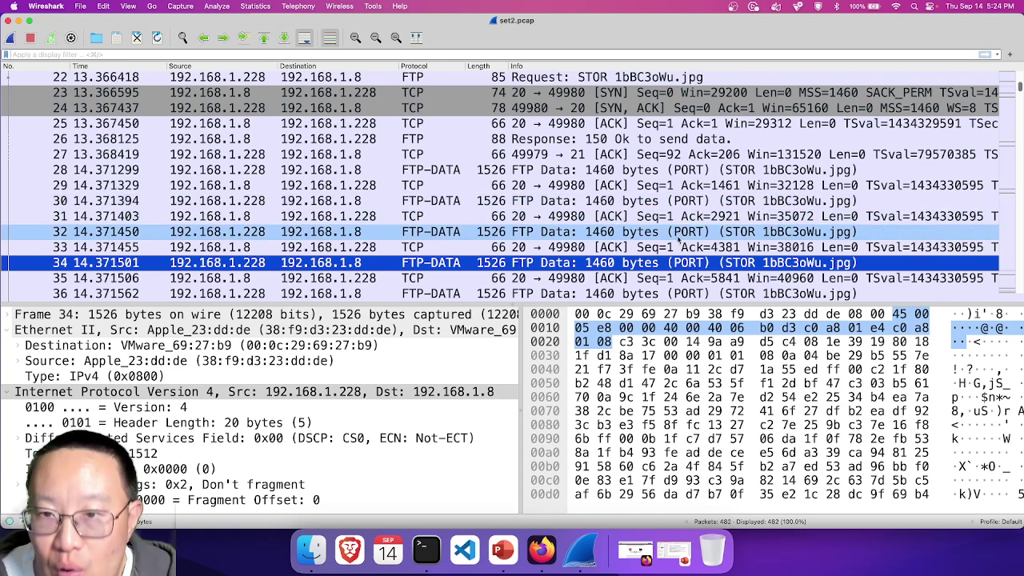
Step: Select packet 28 again and highlight its TCP payload in the packet bytes
click(669, 170)
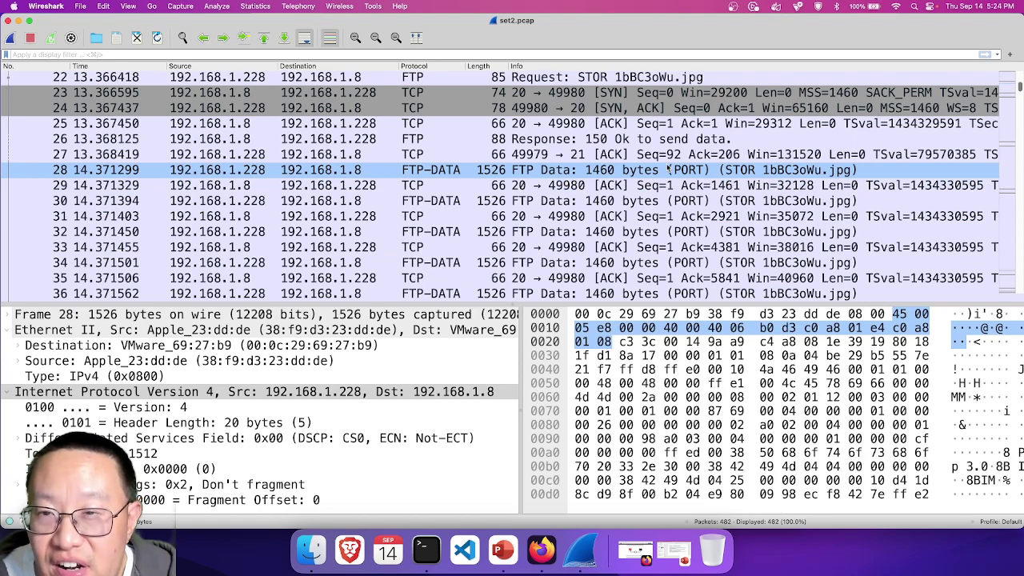
key(Down)
key(Up)
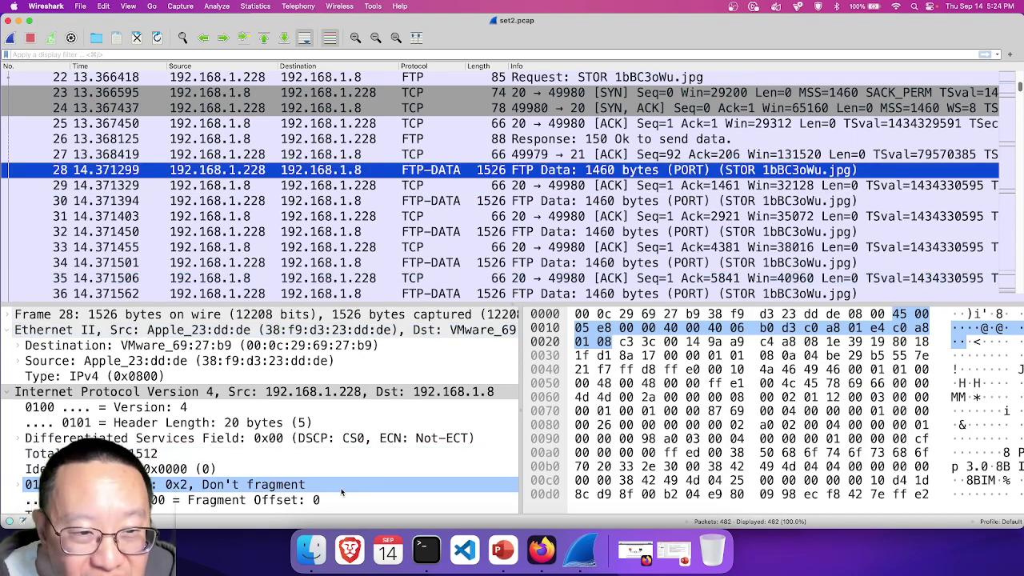
scroll(341, 491, down, 10)
click(152, 413)
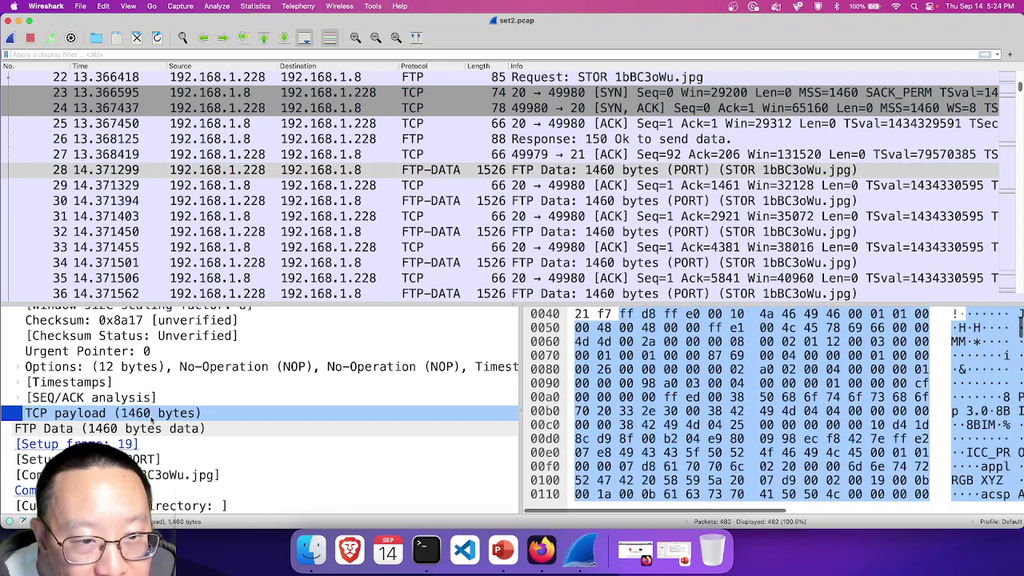
Step: Examine the TCP payload bytes of the subsequent FTP-DATA packets of 1bBC3oWu.jpg, from packet 30 through packet 44
click(646, 203)
click(636, 231)
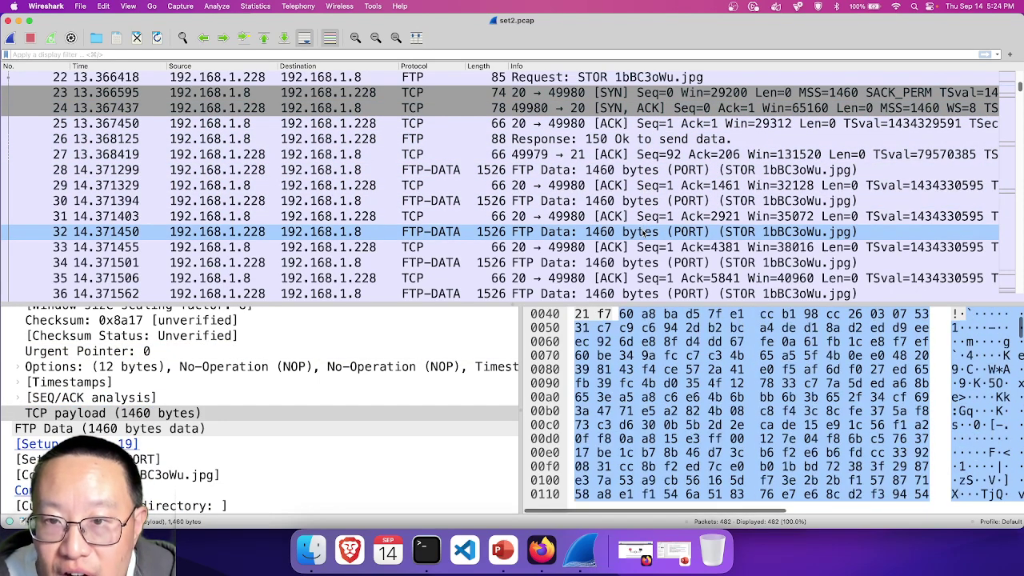
scroll(631, 224, down, 3)
click(632, 222)
click(633, 207)
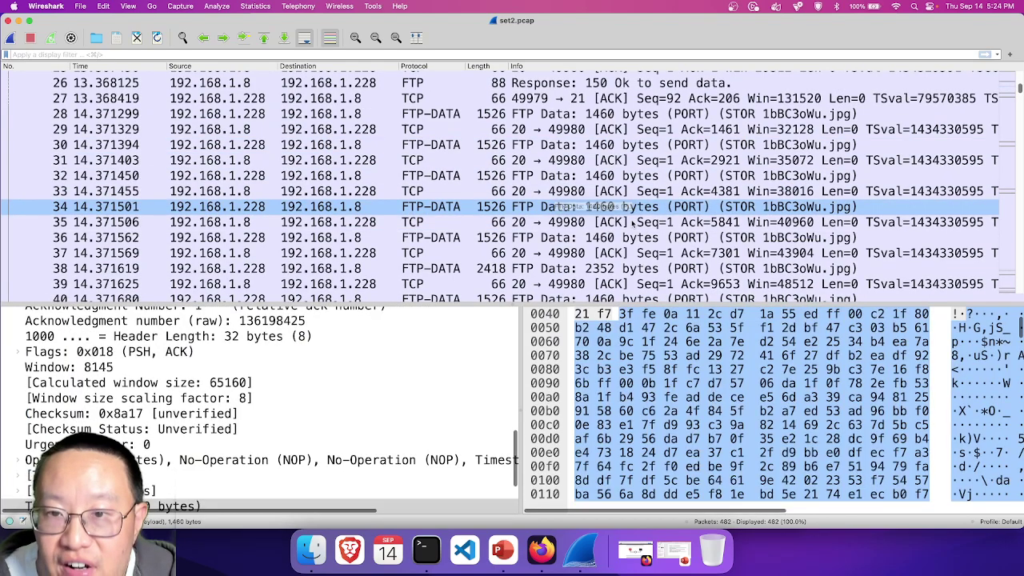
click(632, 238)
scroll(632, 238, down, 1)
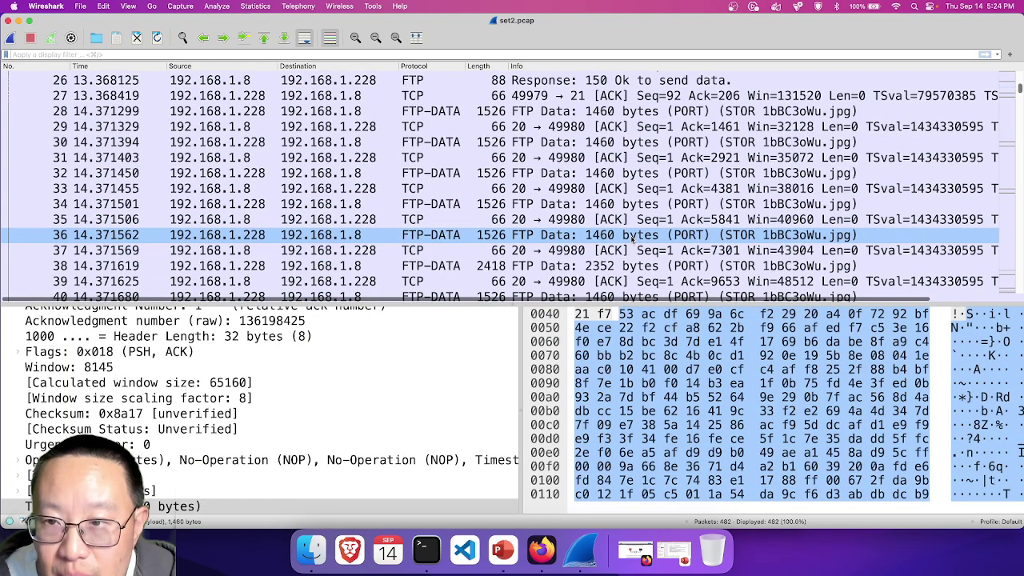
scroll(631, 240, down, 2)
click(631, 242)
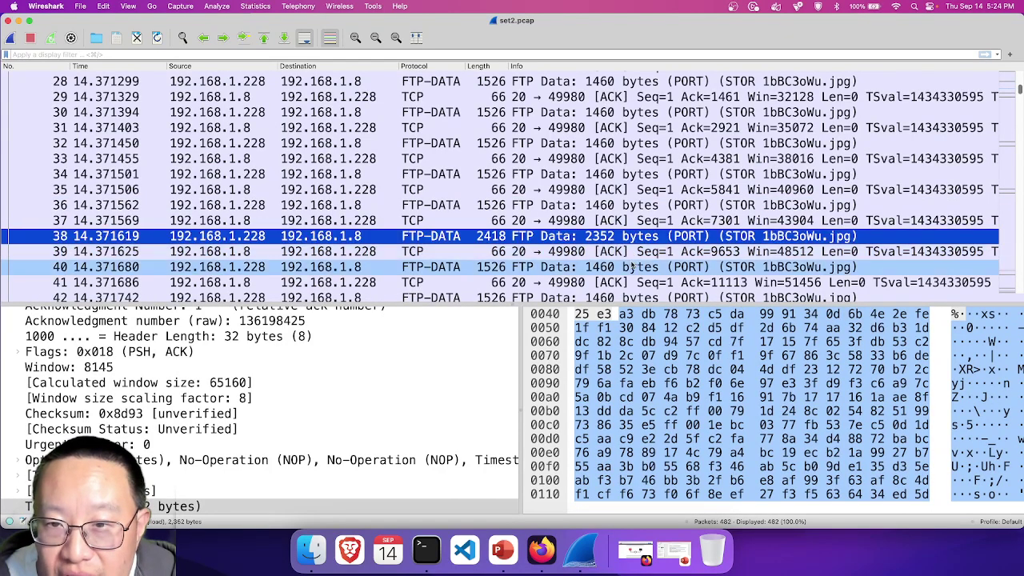
click(632, 267)
scroll(632, 288, down, 2)
click(632, 261)
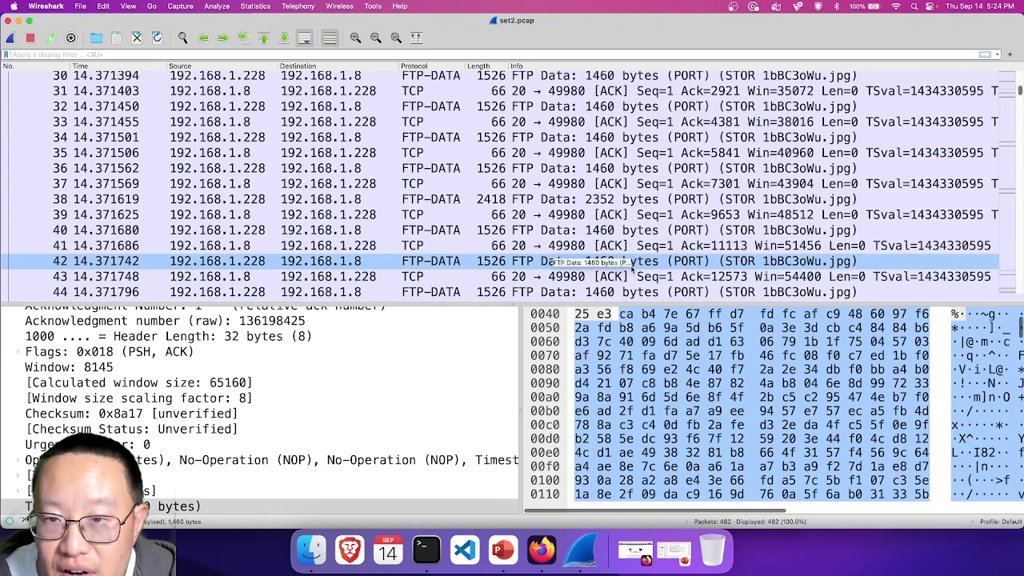
click(632, 292)
scroll(632, 294, down, 5)
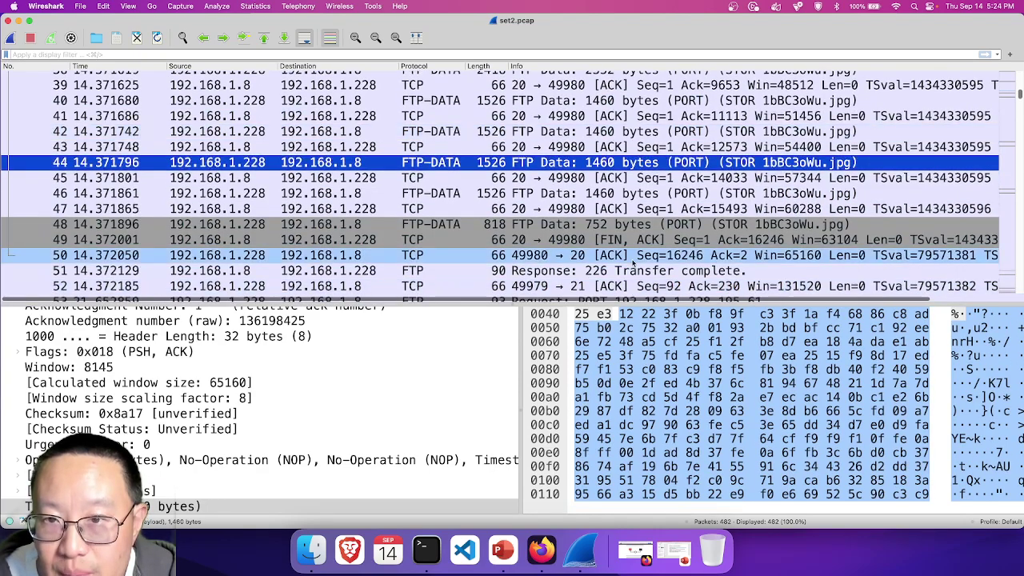
Step: Select packet 46, survey the remaining FTP file transfers through the end of the capture, and return to the first packet
click(632, 192)
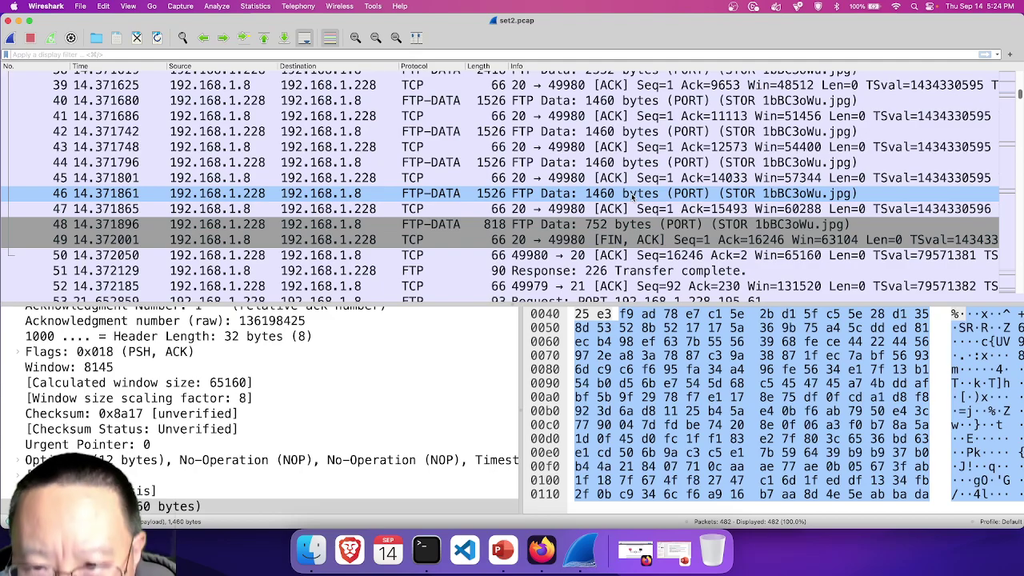
scroll(631, 194, down, 7)
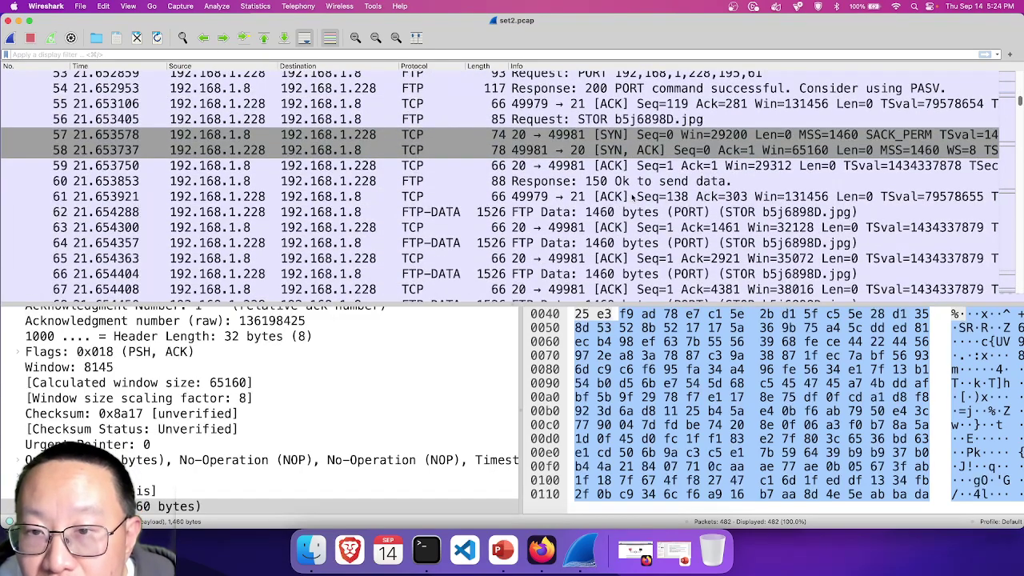
scroll(632, 194, down, 10)
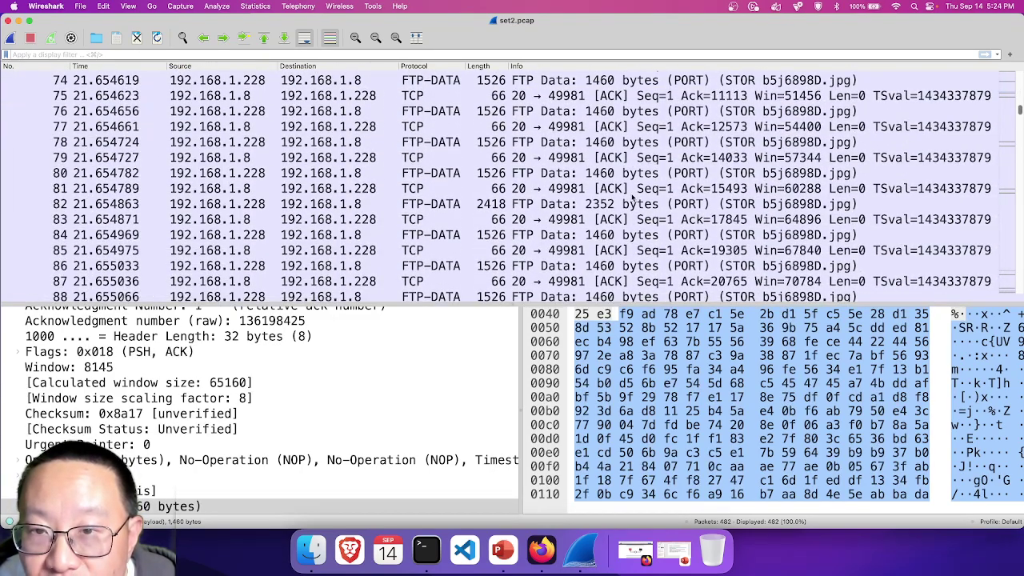
scroll(632, 194, down, 20)
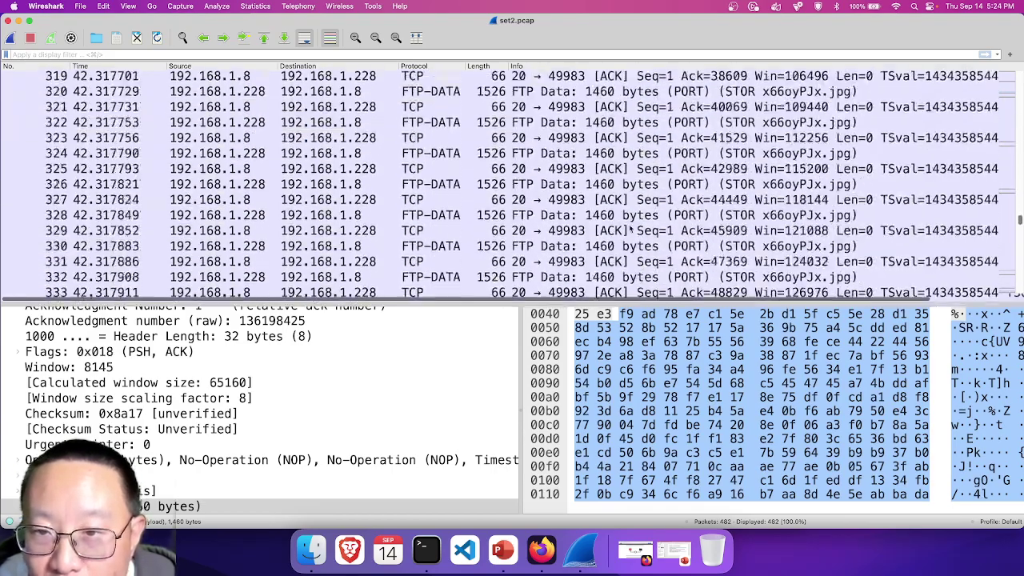
scroll(631, 230, down, 15)
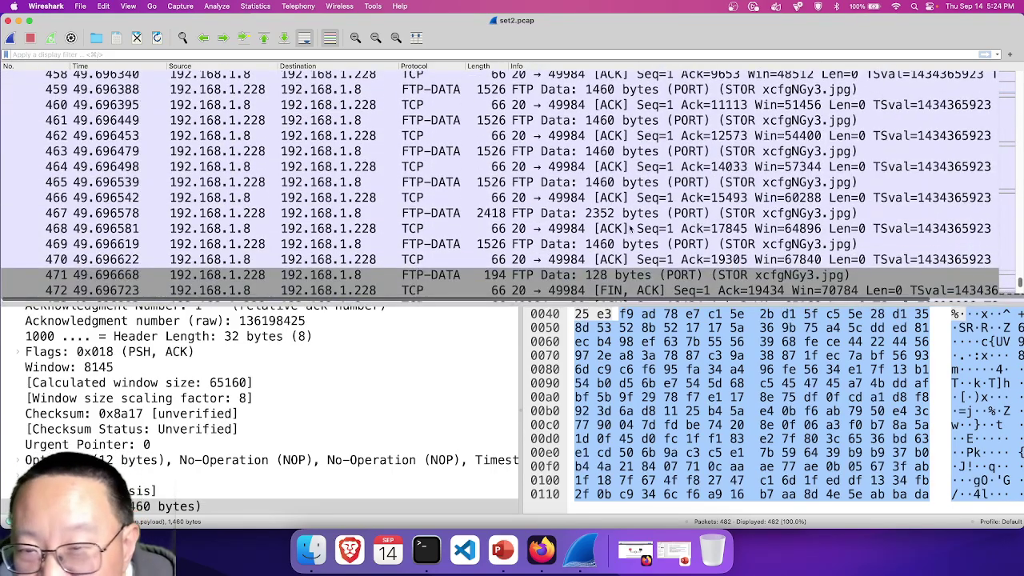
scroll(631, 230, up, 20)
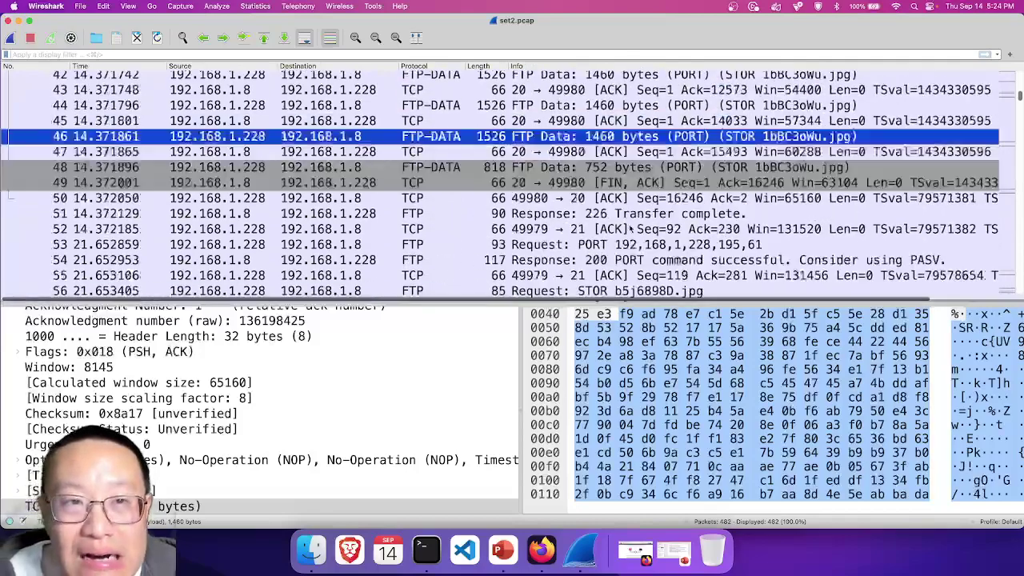
scroll(630, 231, up, 10)
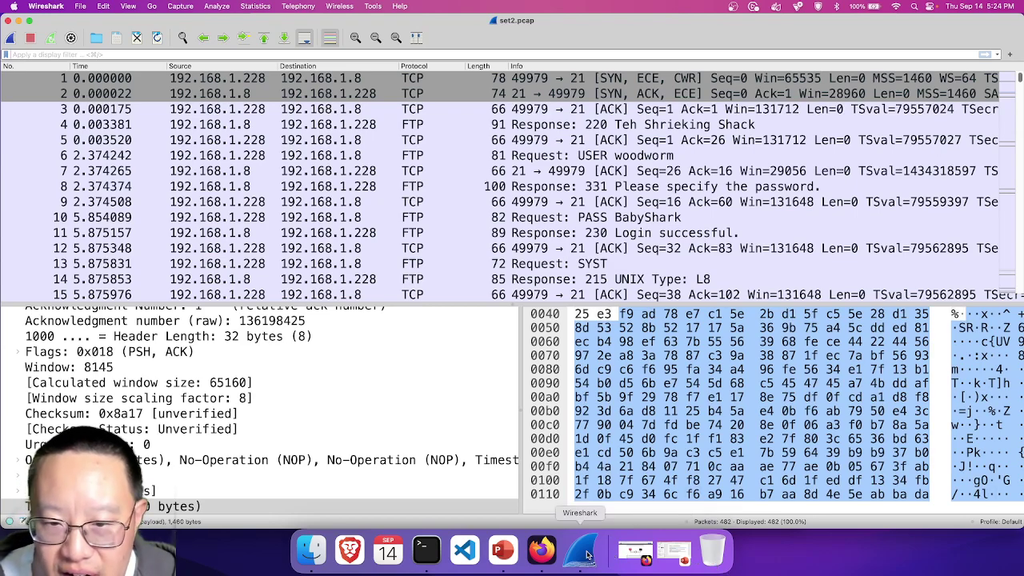
Step: Follow the TCP stream of packet 3, the FTP control connection on port 21
right_click(422, 115)
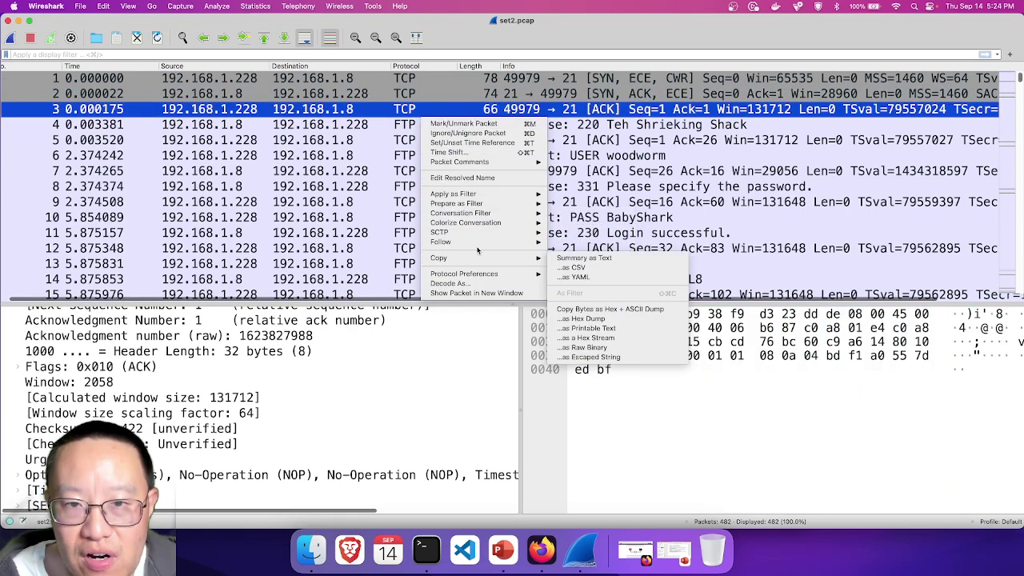
mouse_move(481, 241)
click(585, 242)
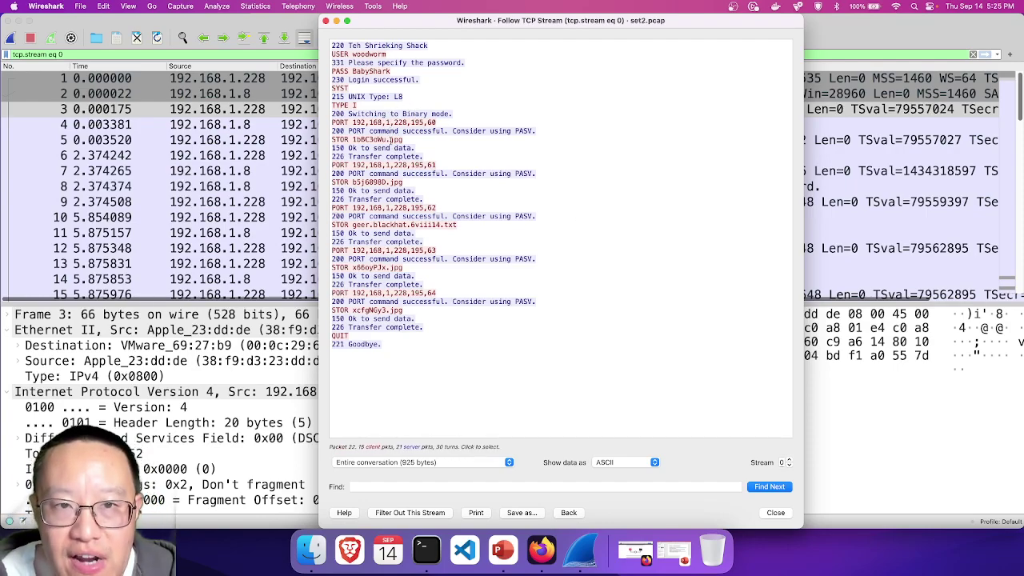
Step: Go through the STOR commands in the followed control stream to identify each transferred file
click(392, 140)
click(394, 173)
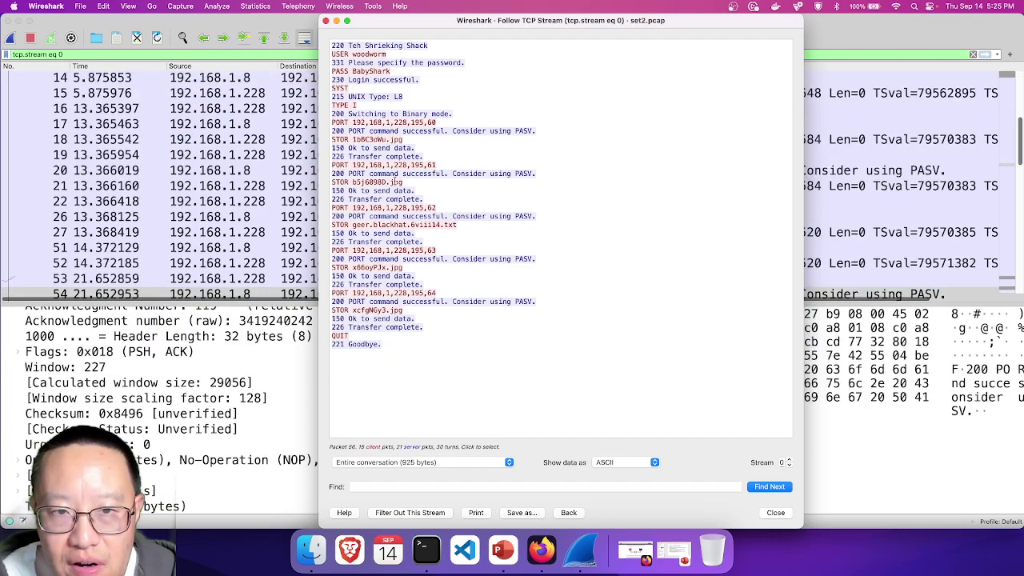
click(396, 190)
click(436, 225)
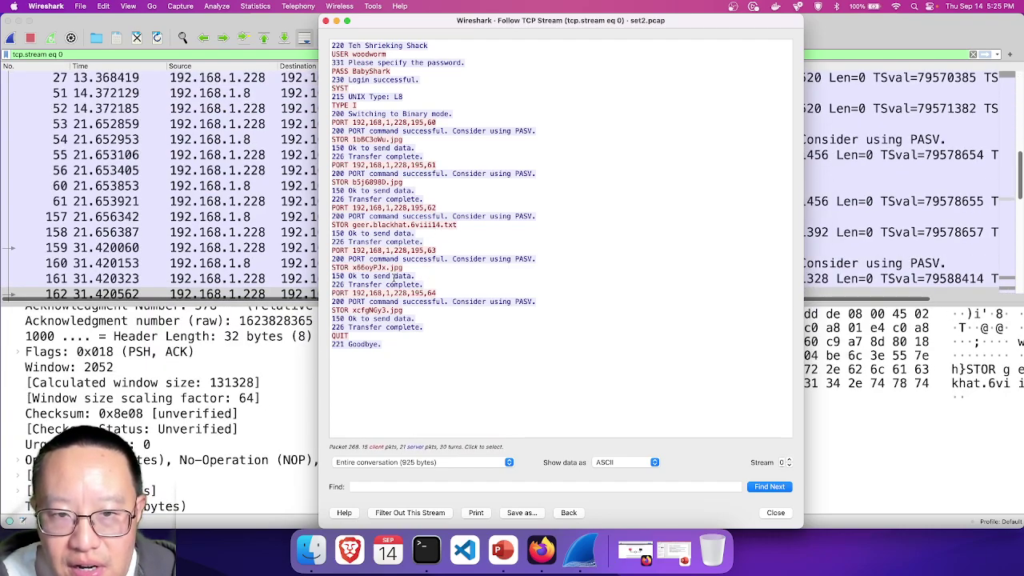
click(393, 276)
click(394, 306)
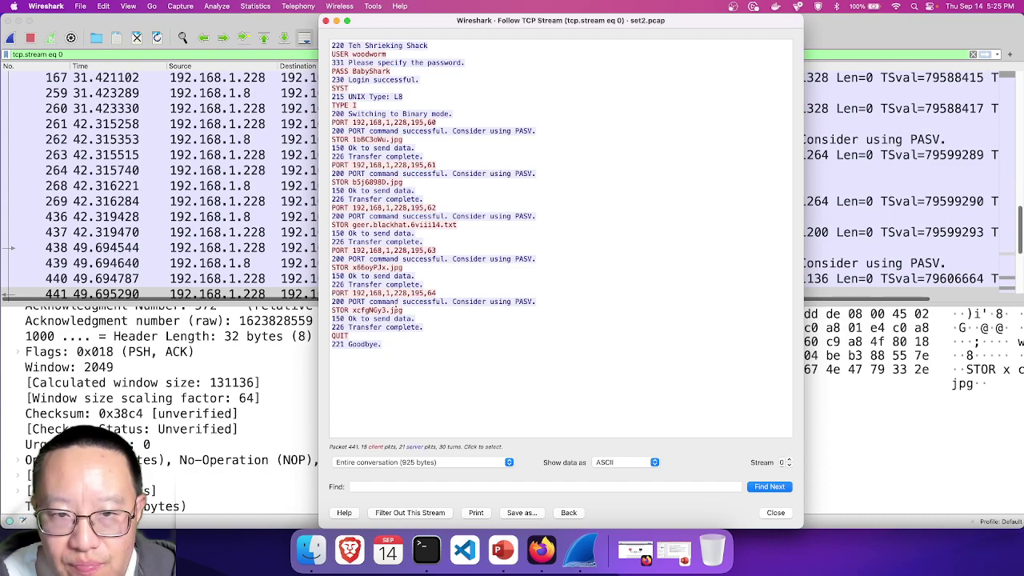
Step: Switch the followed conversation to TCP stream 1, minimize the main capture window, and show the stream data as Raw
click(789, 459)
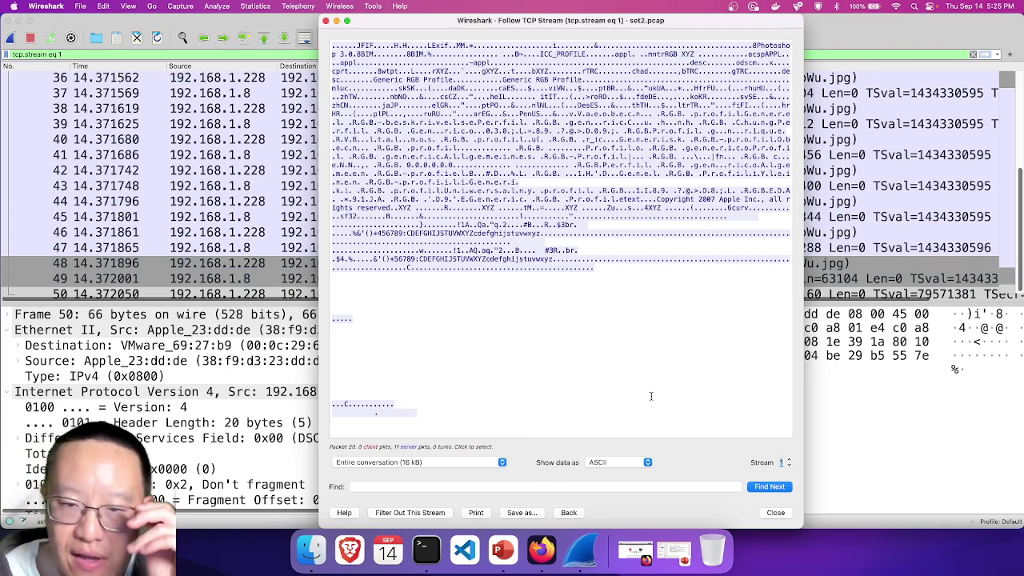
click(637, 465)
click(503, 274)
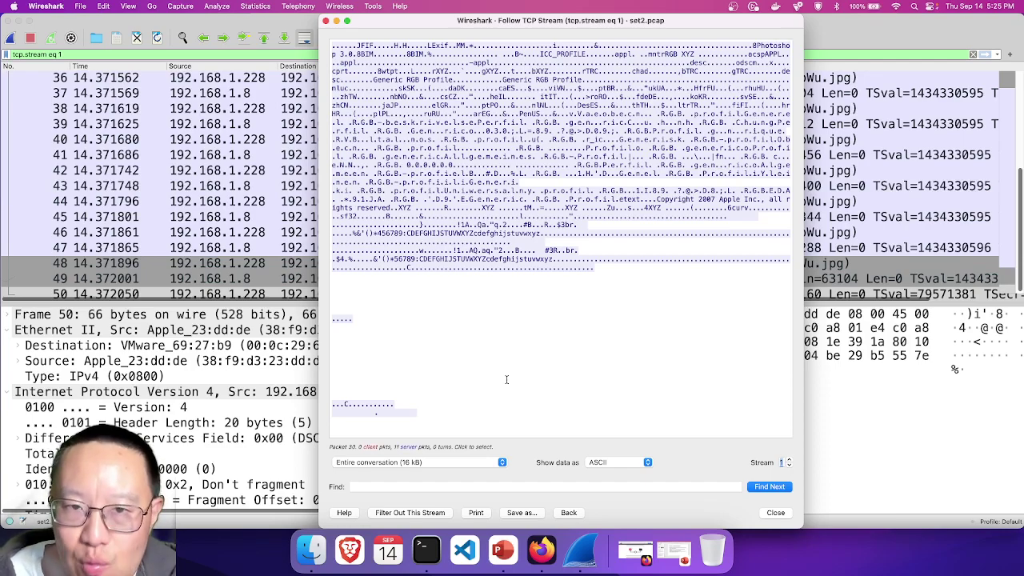
click(19, 21)
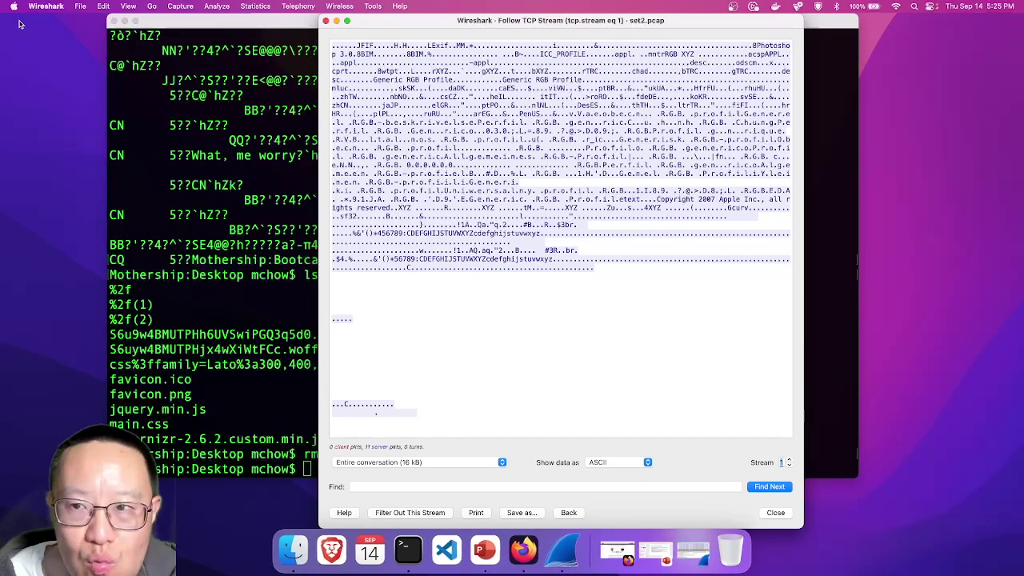
click(629, 464)
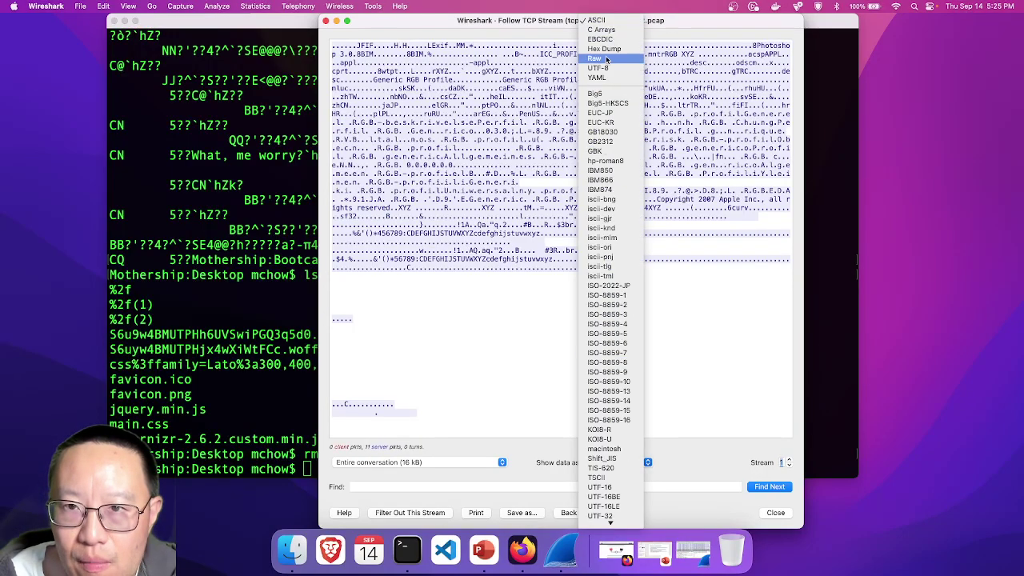
click(601, 58)
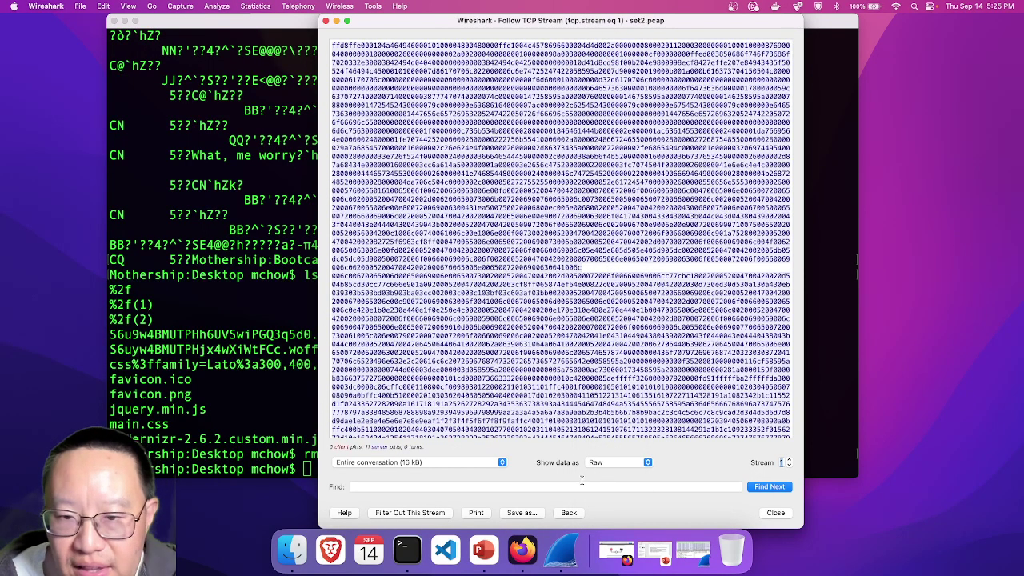
Step: Save the raw content of TCP stream 1 to the Desktop as output1
click(519, 512)
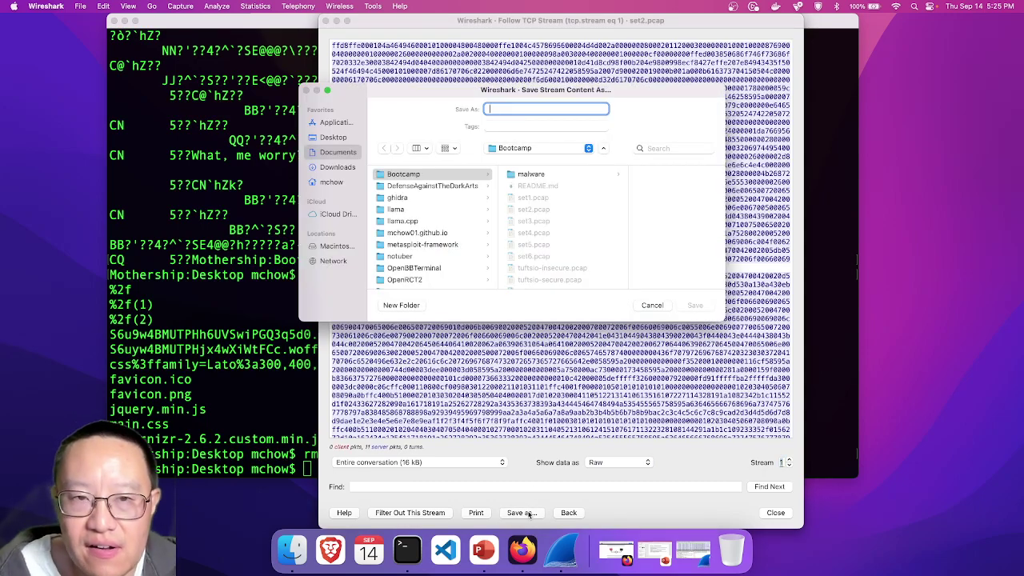
click(333, 140)
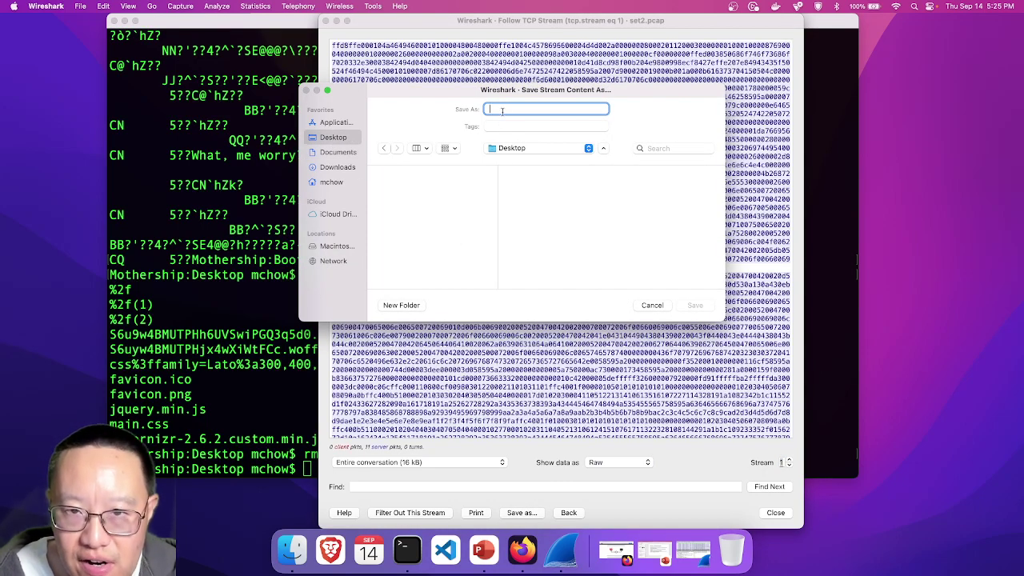
text(outp)
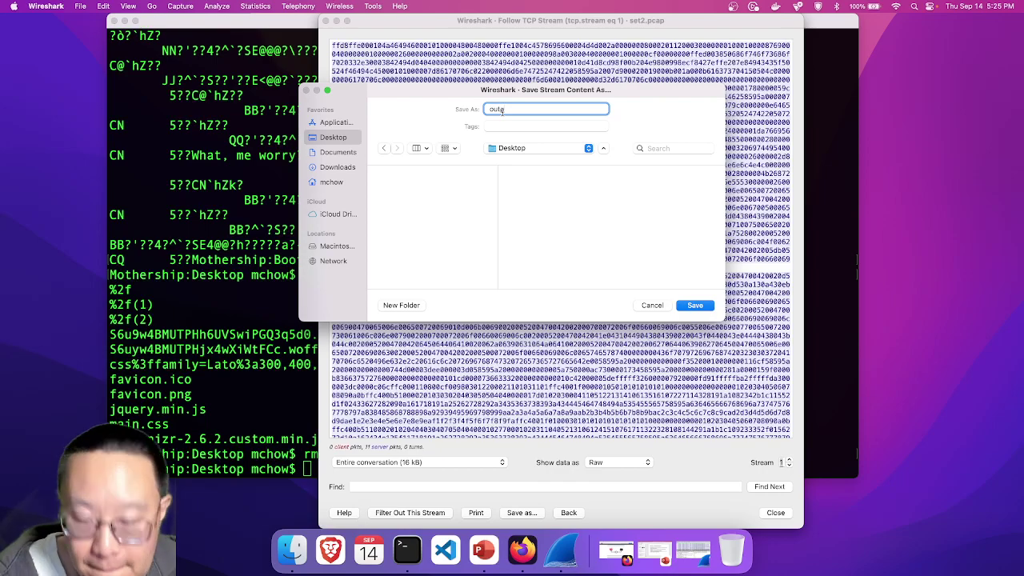
text(ut1)
click(695, 305)
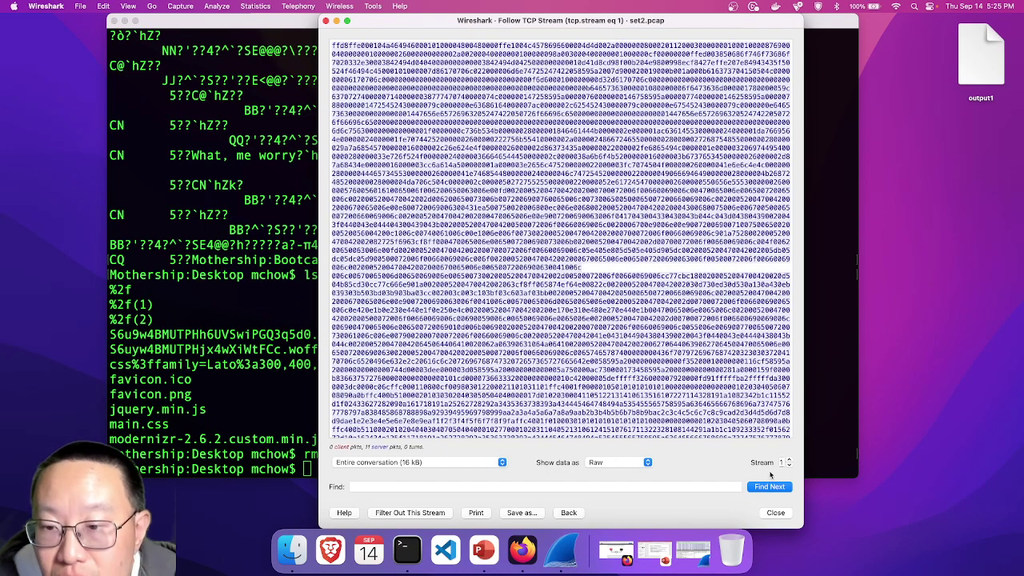
Step: Set the stream data display to ASCII and advance to TCP stream 2
click(640, 466)
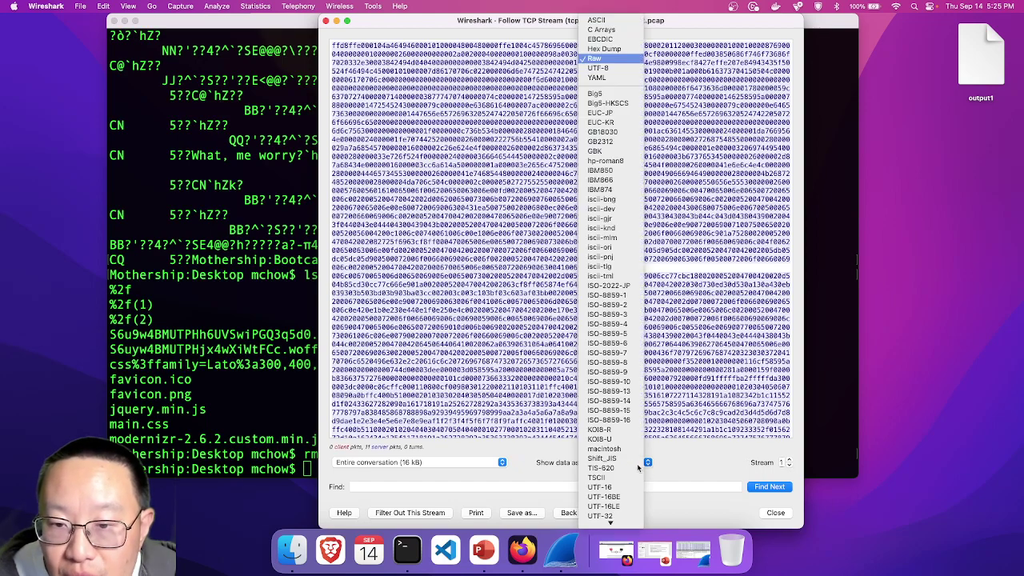
click(621, 20)
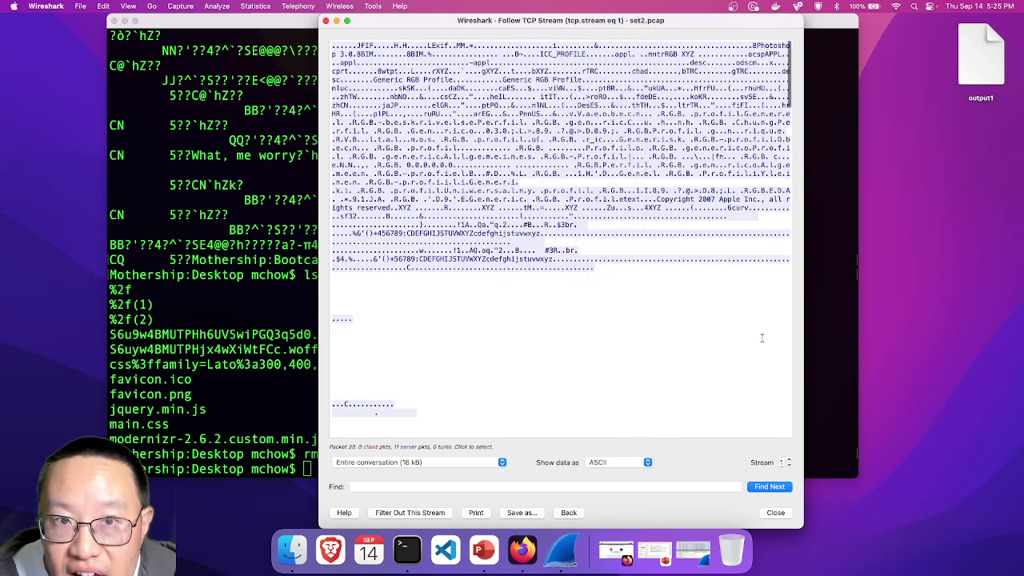
click(788, 459)
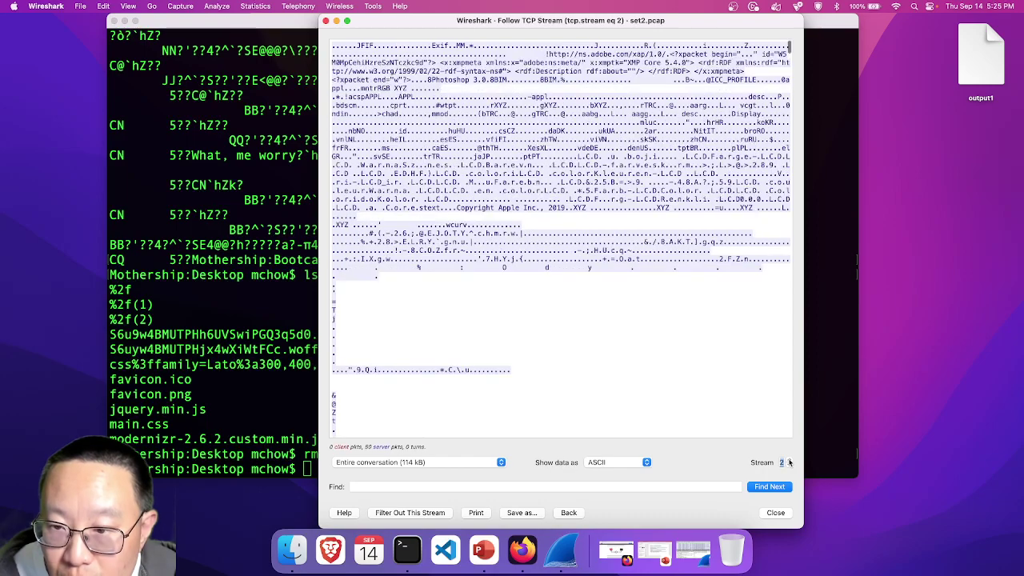
Step: Show TCP stream 2 as Raw and save its content to the Desktop as output2
click(612, 464)
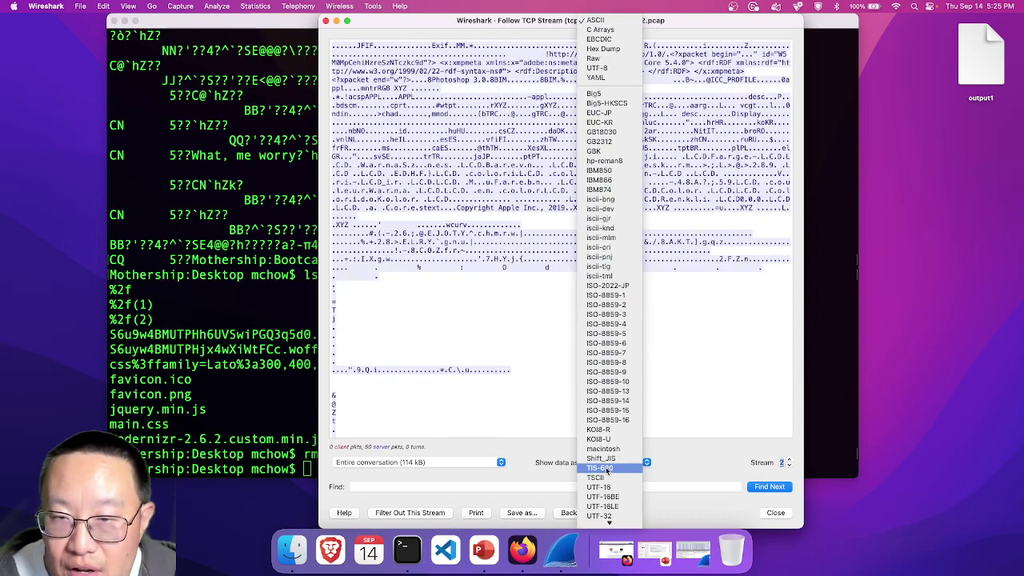
click(608, 59)
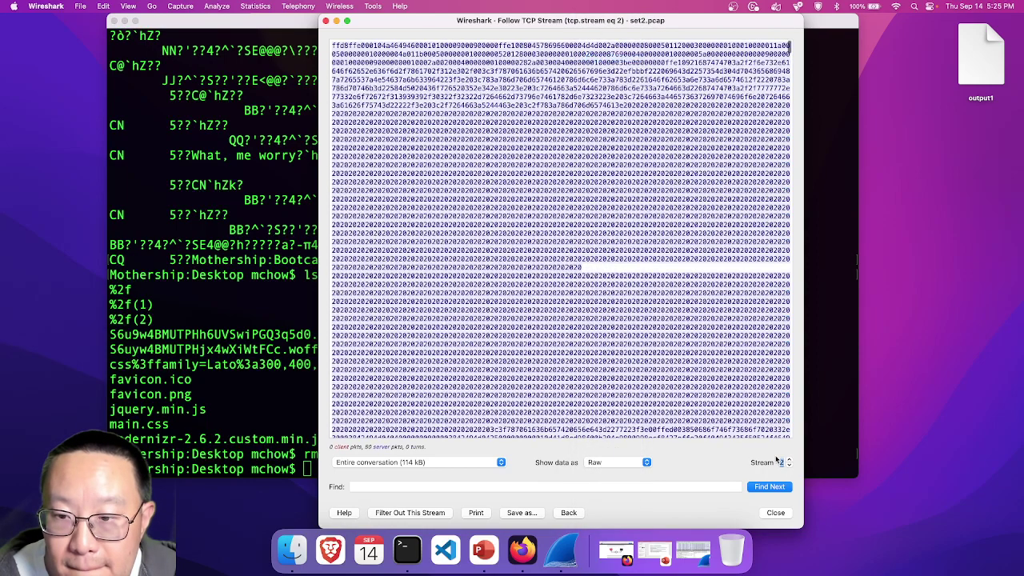
click(529, 514)
text(output2)
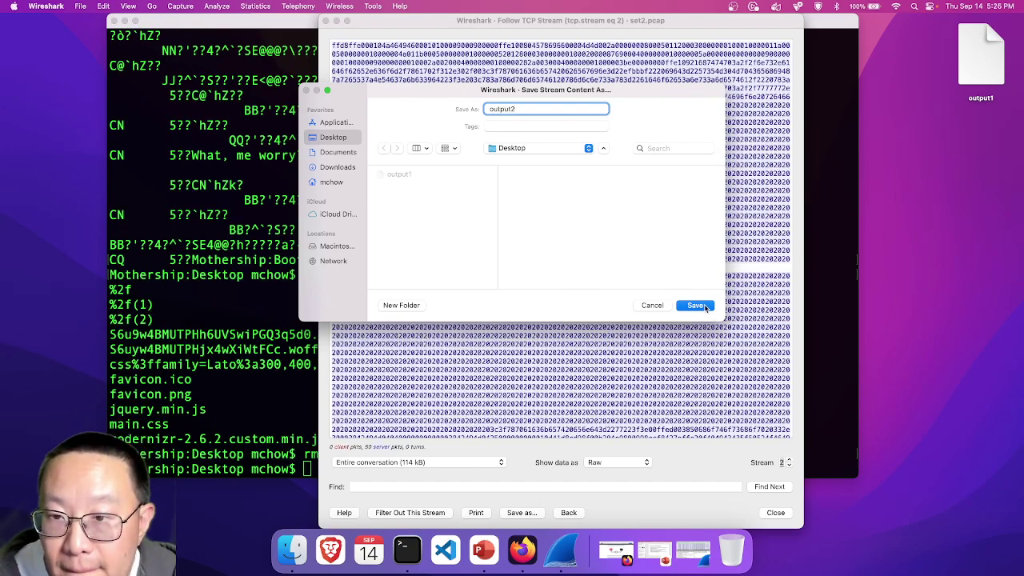
click(696, 305)
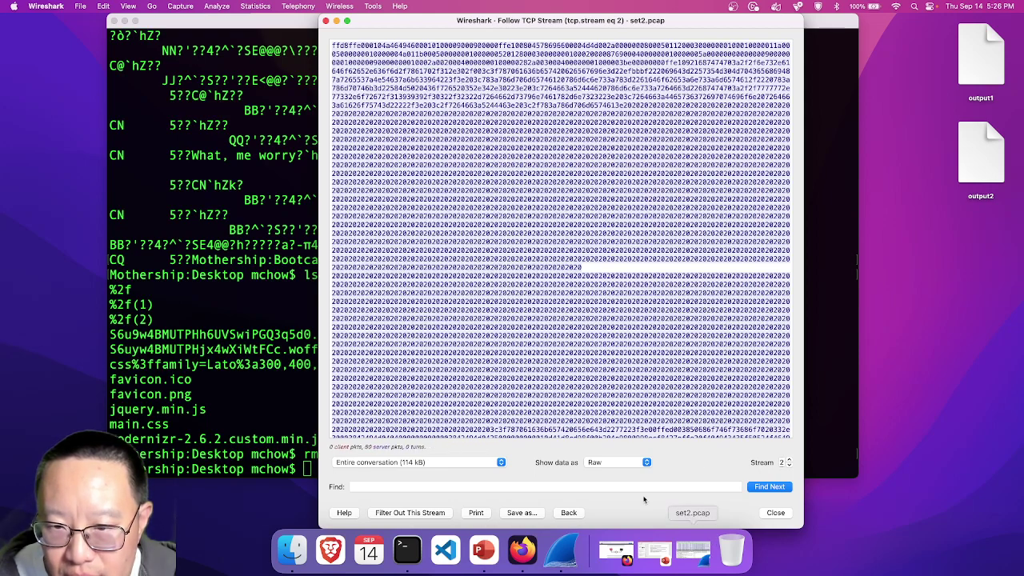
Step: Set the data display to ASCII, advance to TCP stream 3, and save its content to the Desktop as output3
click(625, 463)
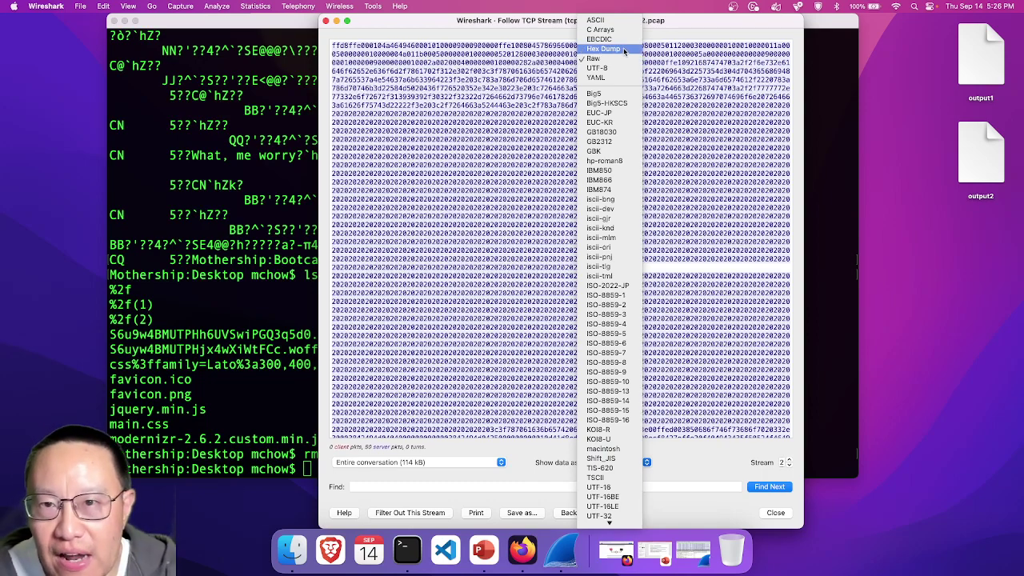
click(598, 20)
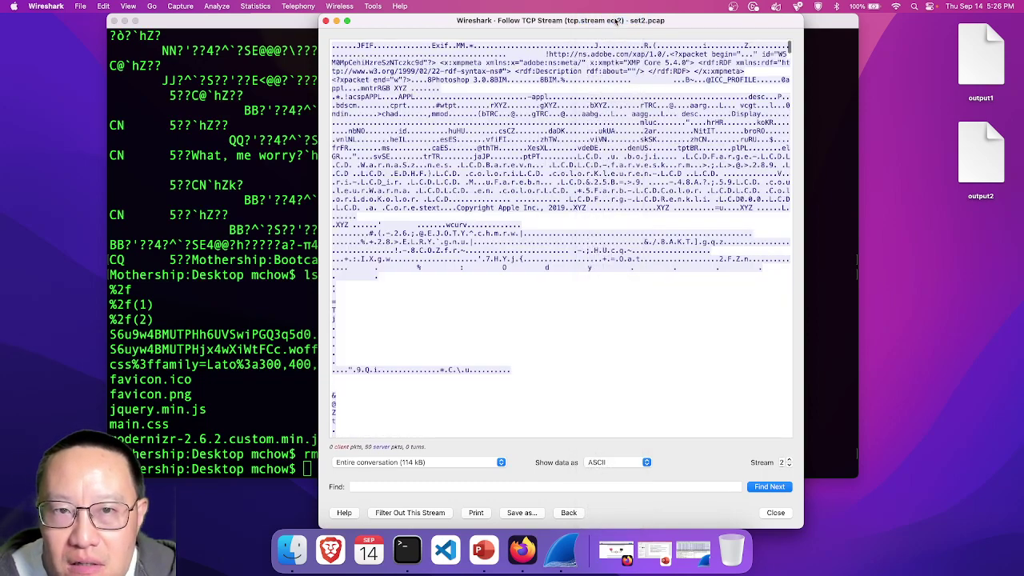
click(788, 460)
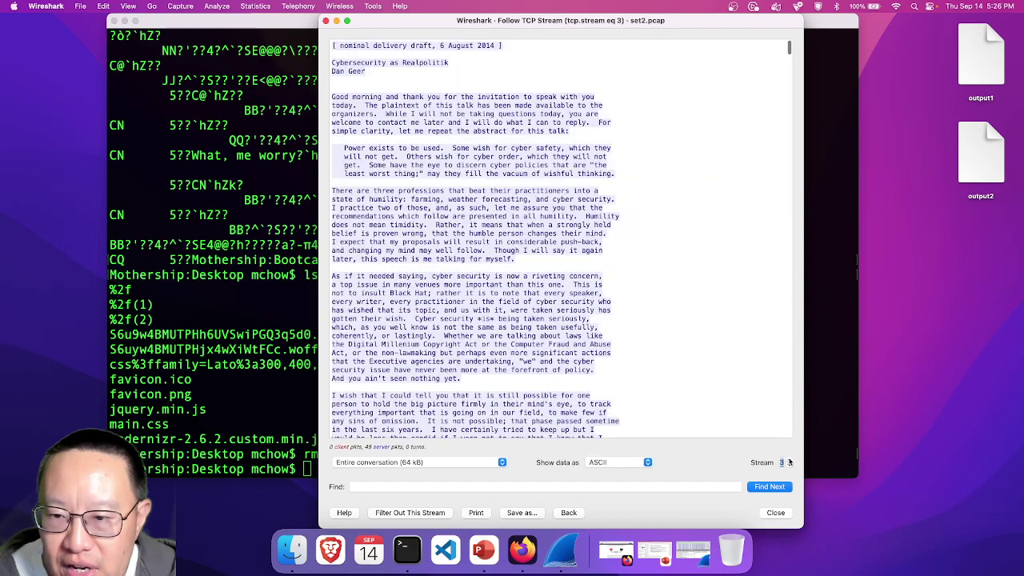
click(521, 512)
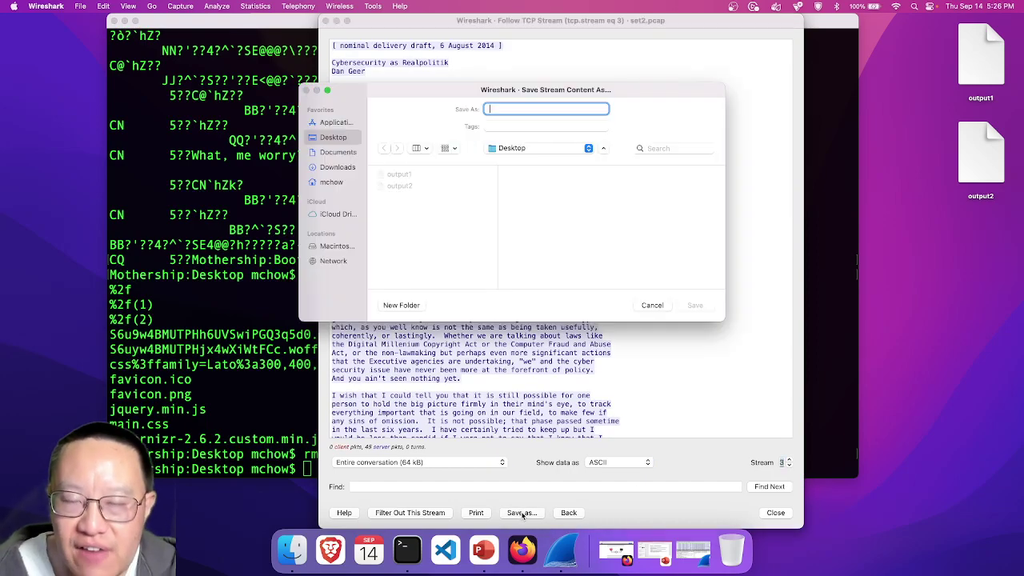
text(output3)
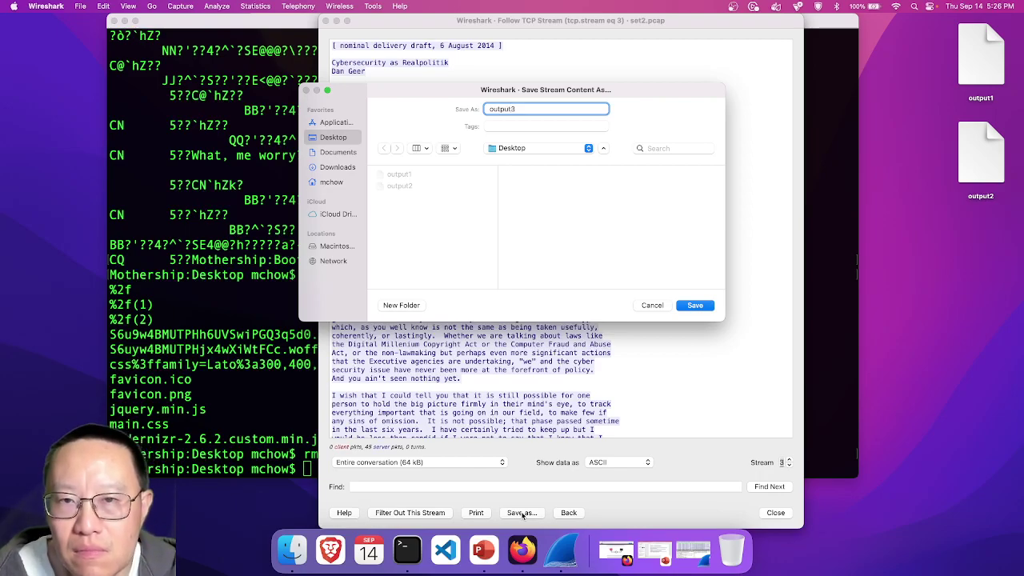
key(Return)
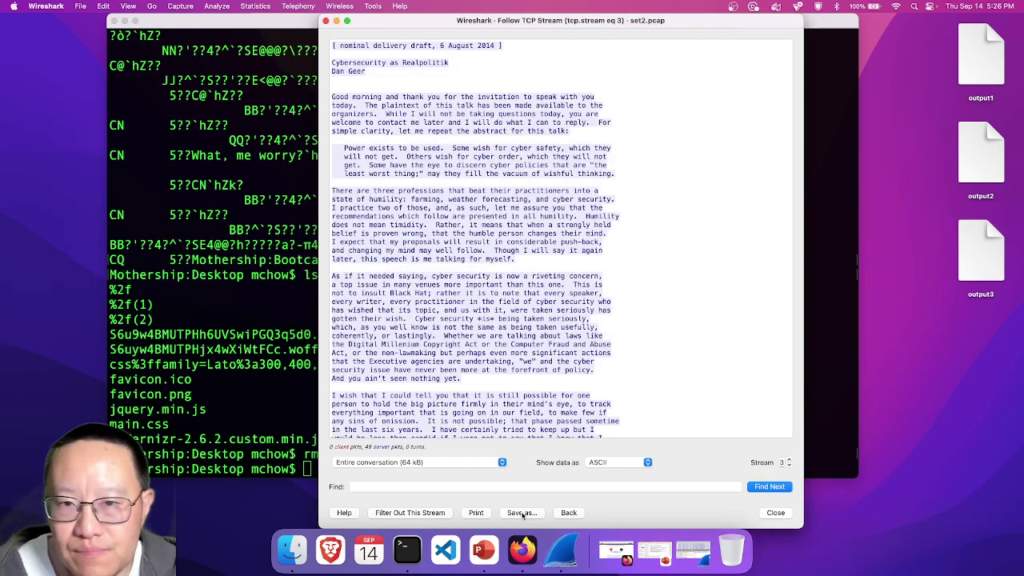
Step: Advance to TCP stream 4 and save its content as Raw data to the Desktop under the name output4
click(790, 460)
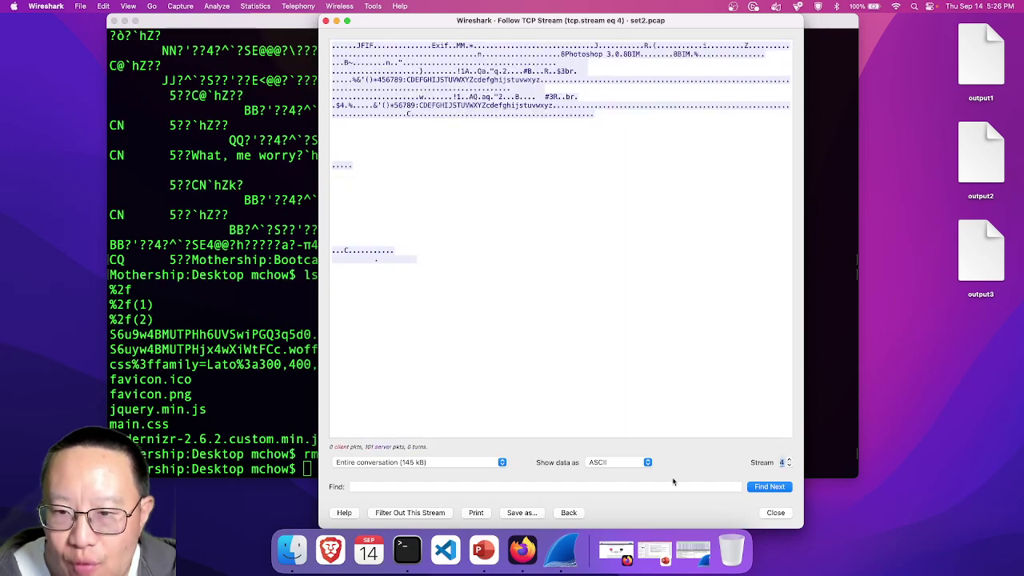
click(605, 464)
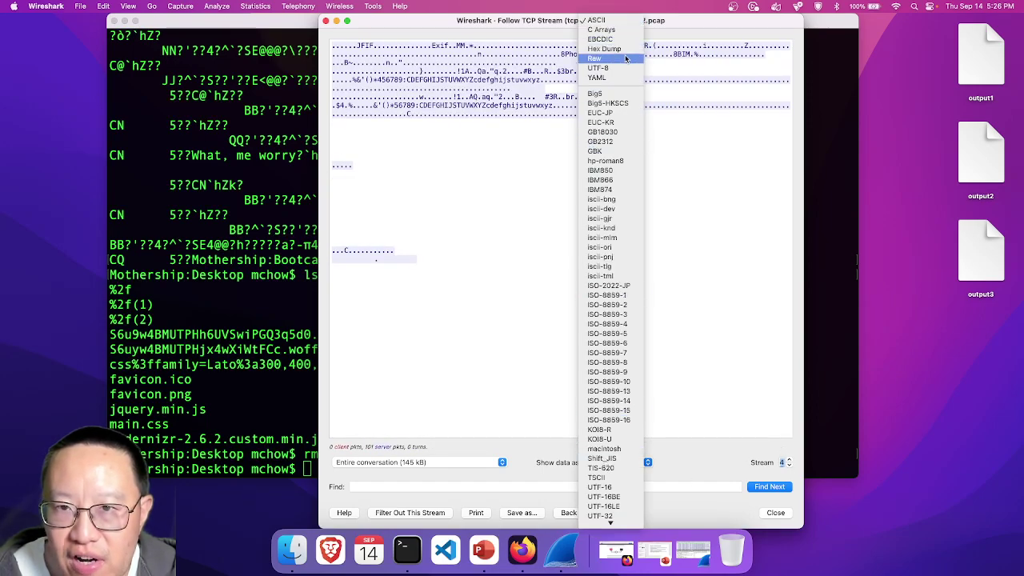
click(627, 59)
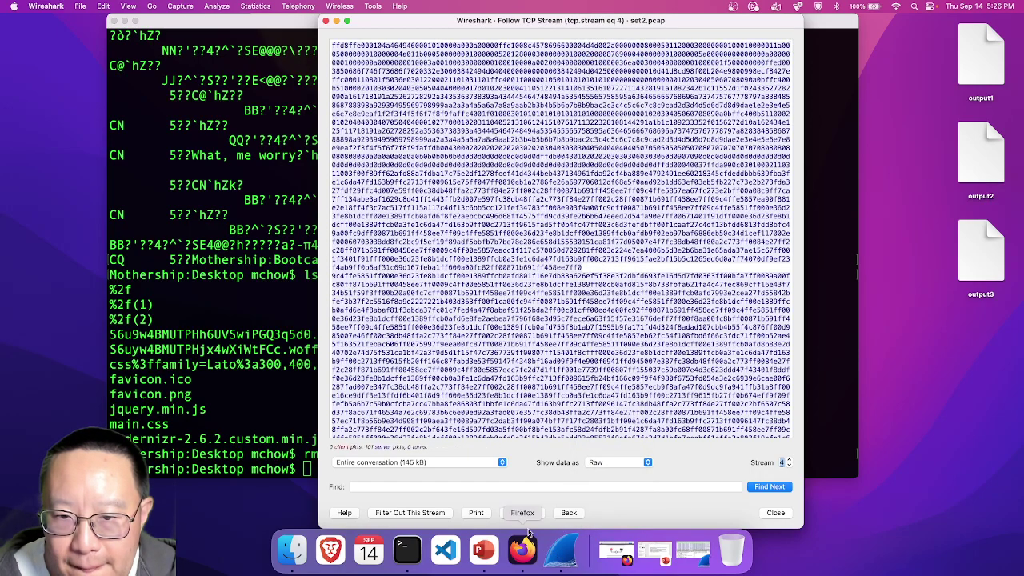
click(521, 512)
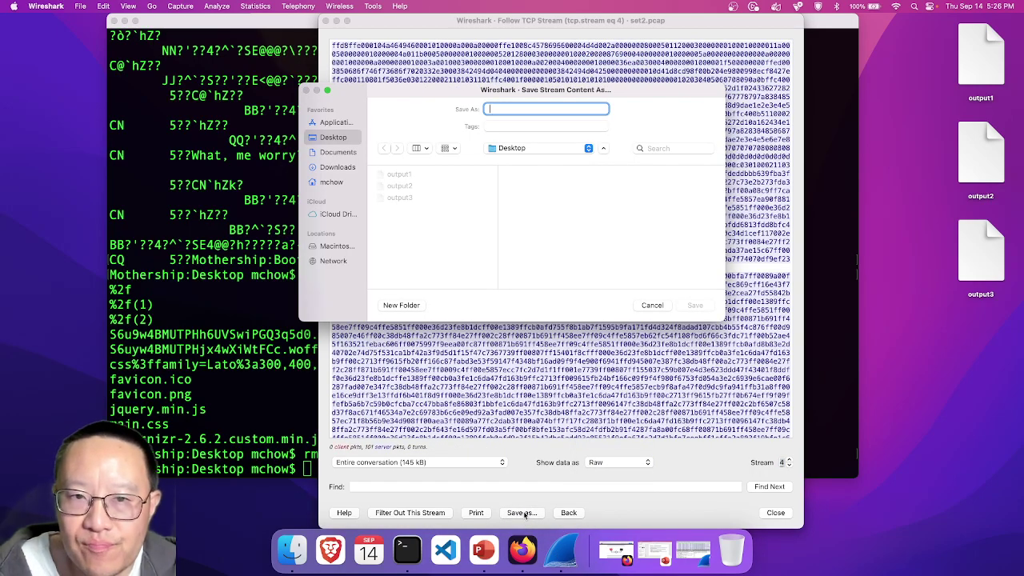
text(output4)
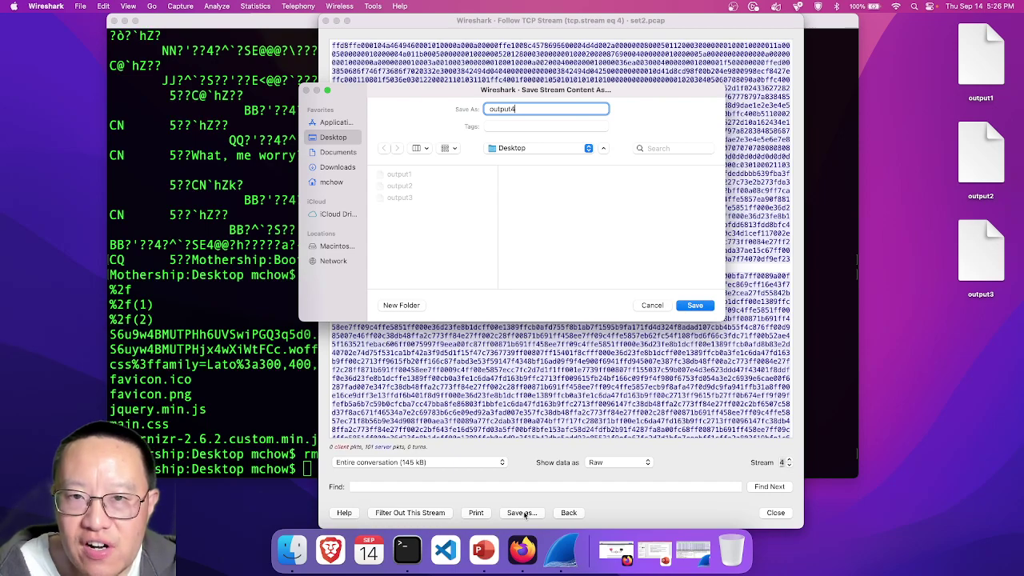
key(Return)
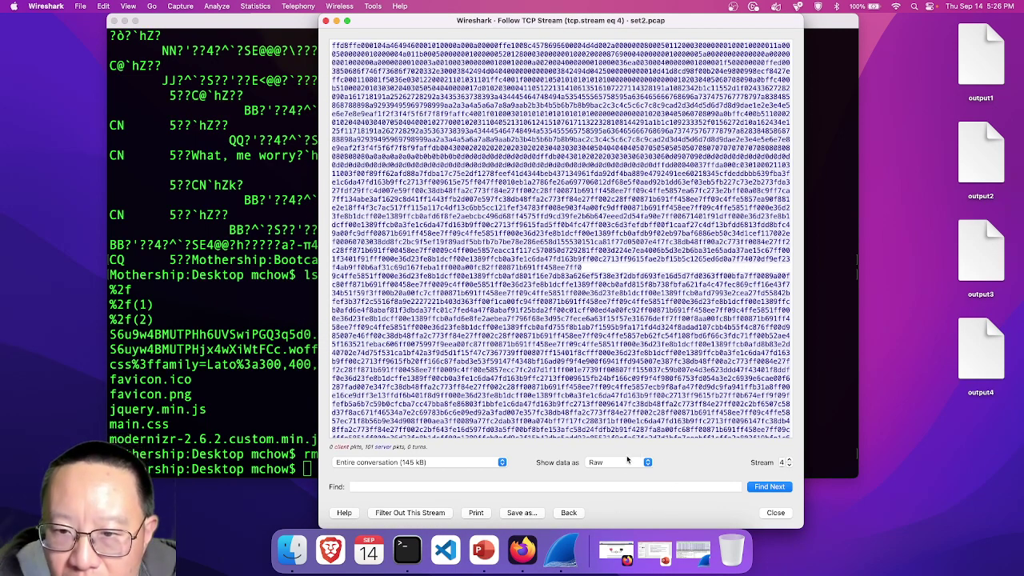
Step: Set the stream data display back to ASCII and advance to TCP stream 5
click(627, 461)
click(628, 27)
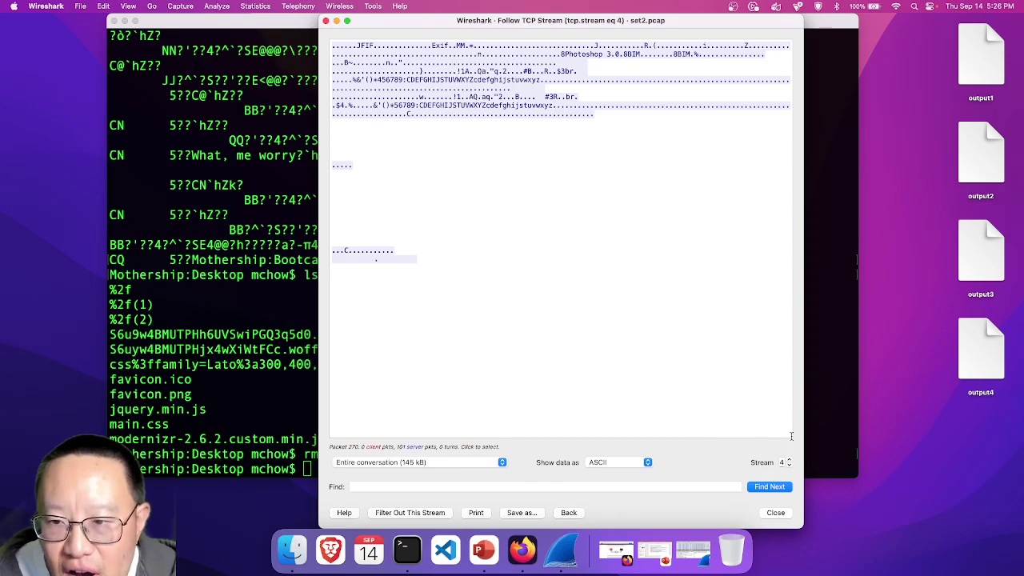
click(789, 462)
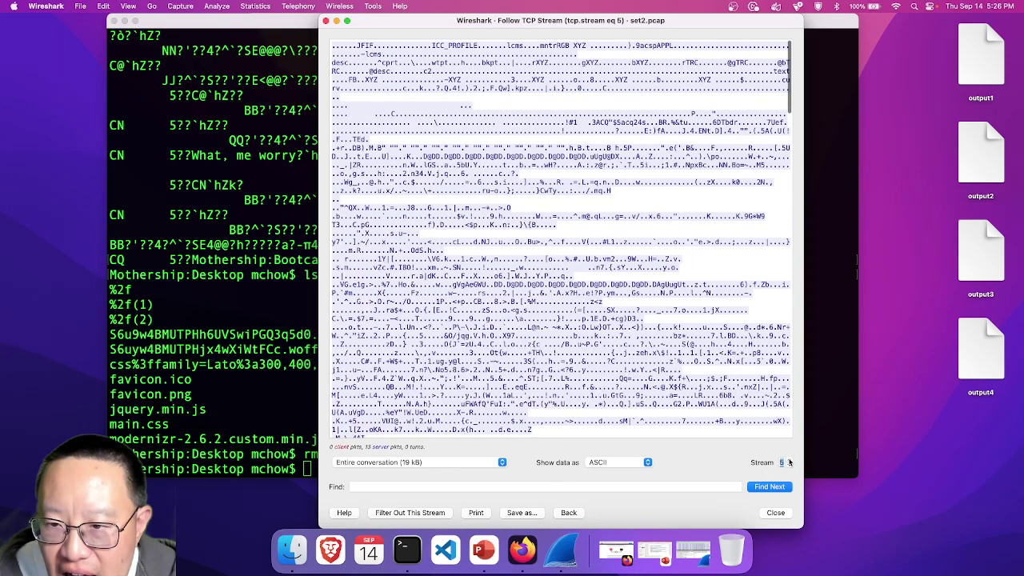
Step: Save the ASCII content of TCP stream 5 to the Desktop as output5
click(632, 462)
click(699, 456)
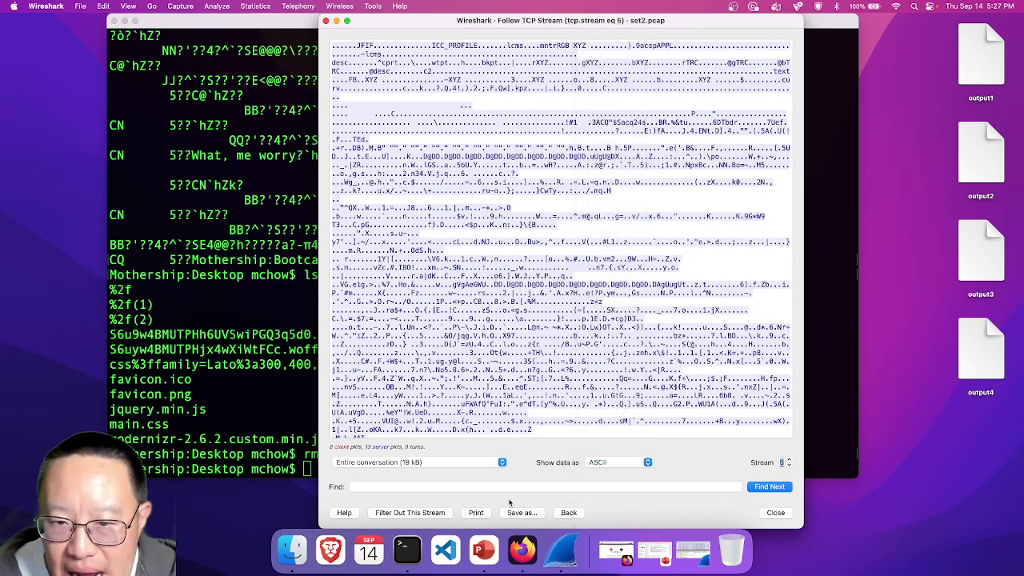
click(510, 515)
text(output5)
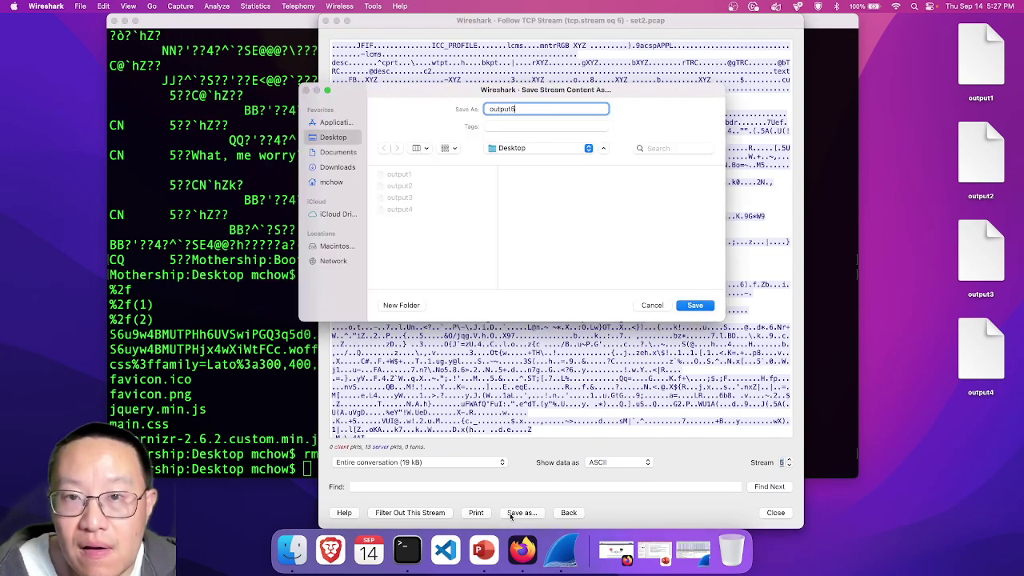
key(Return)
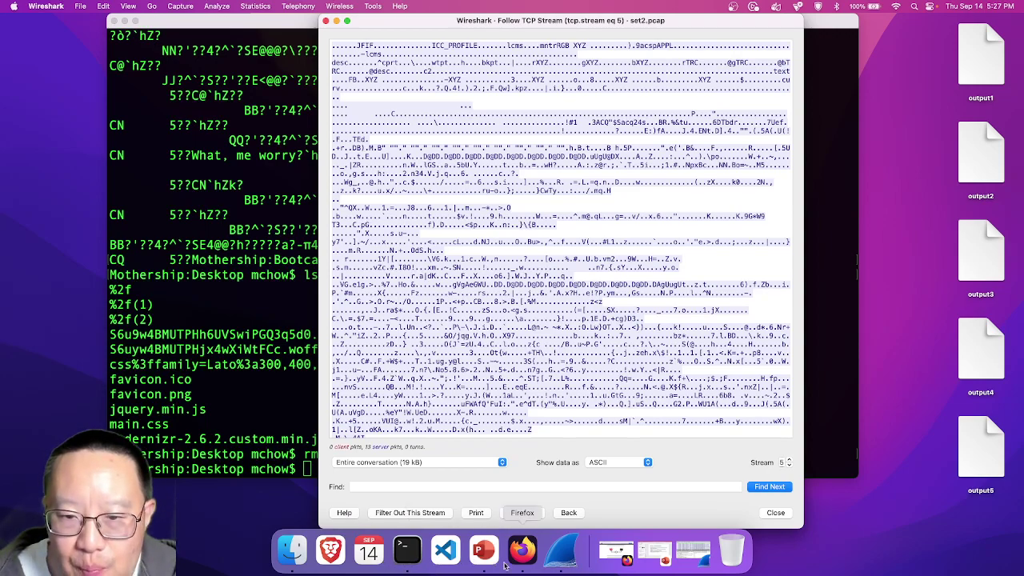
Step: Switch to Firefox and search the web for "ascii to binary file"
click(522, 549)
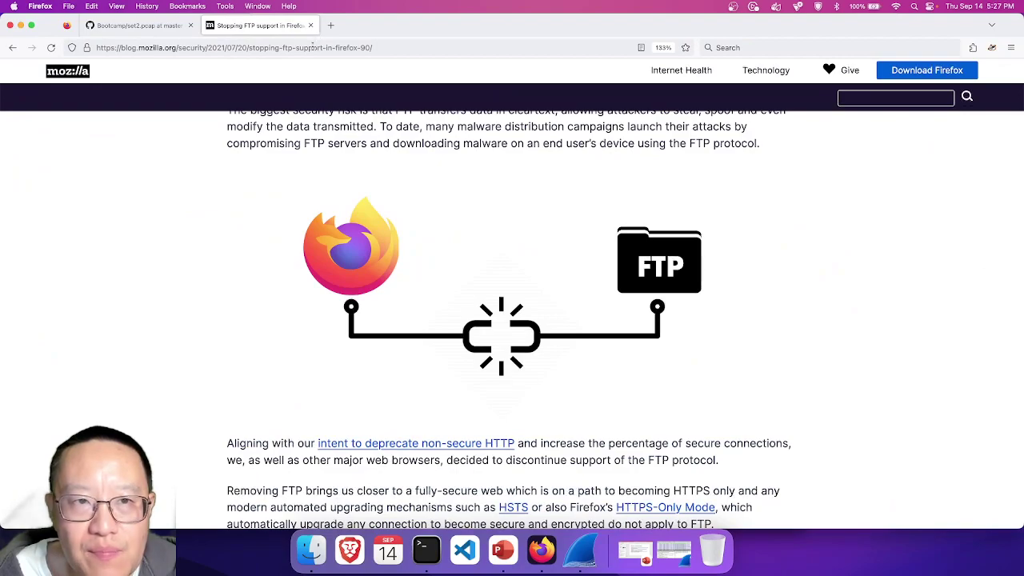
click(312, 47)
text(as)
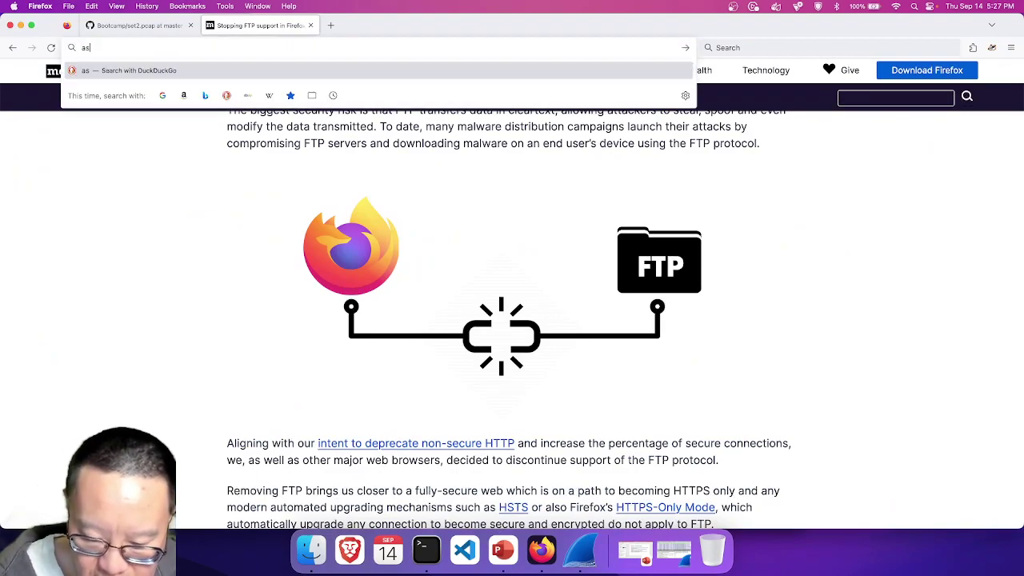
text(cii to binary file)
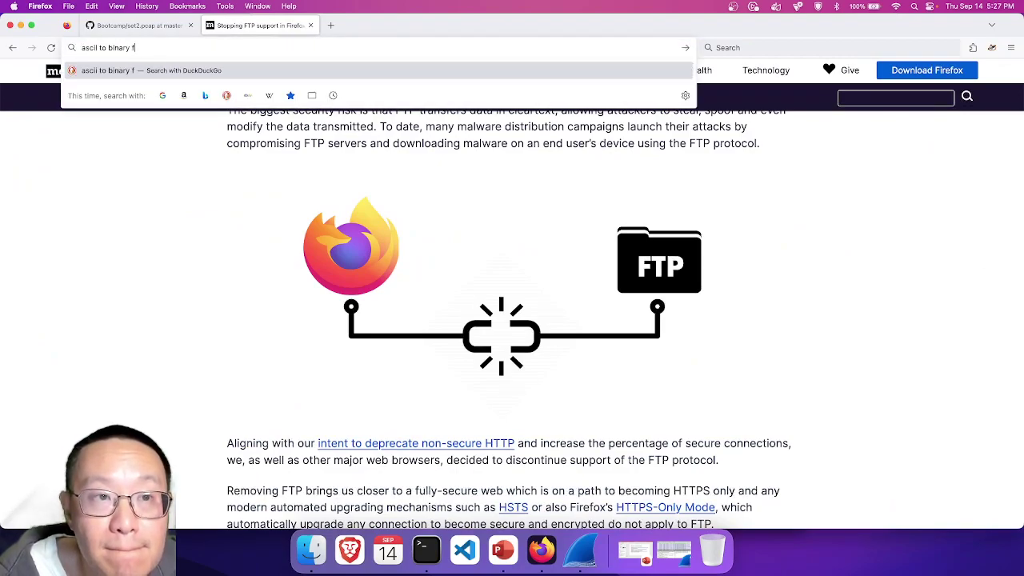
key(Return)
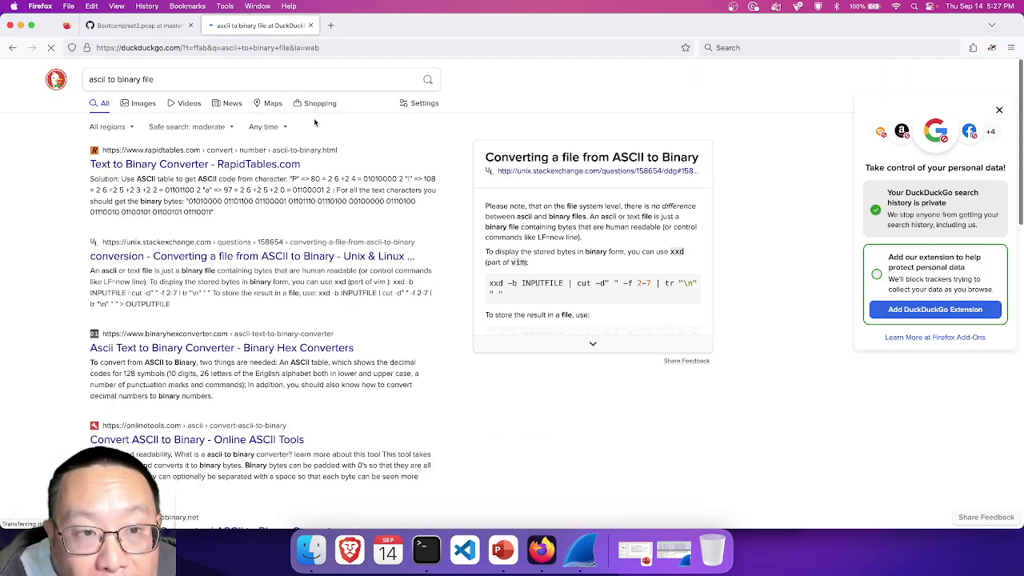
Step: Read the Unix & Linux Stack Exchange answer on converting a file from ASCII to binary, then close that page and minimise the browser
click(277, 264)
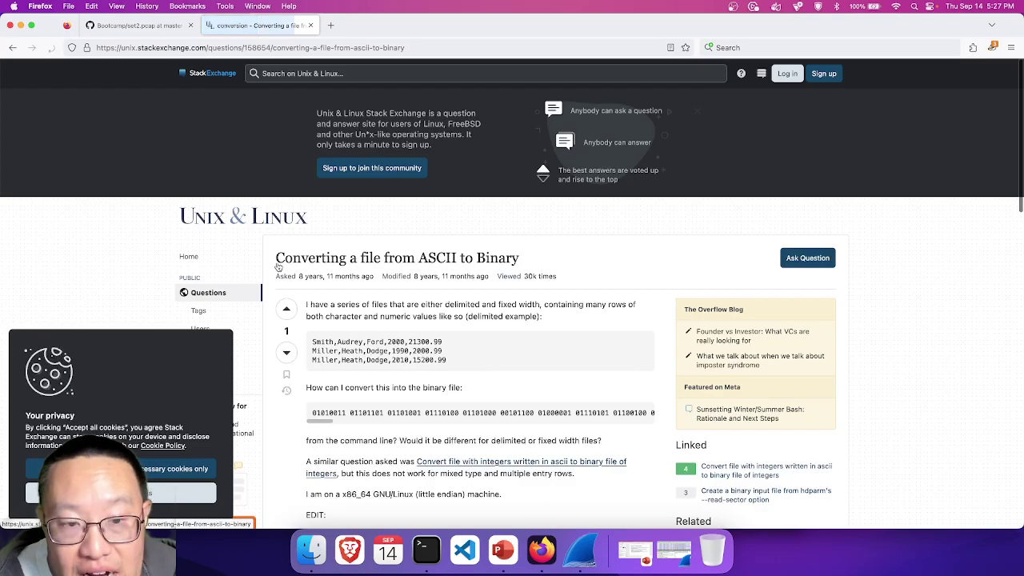
scroll(277, 267, down, 3)
scroll(277, 267, down, 8)
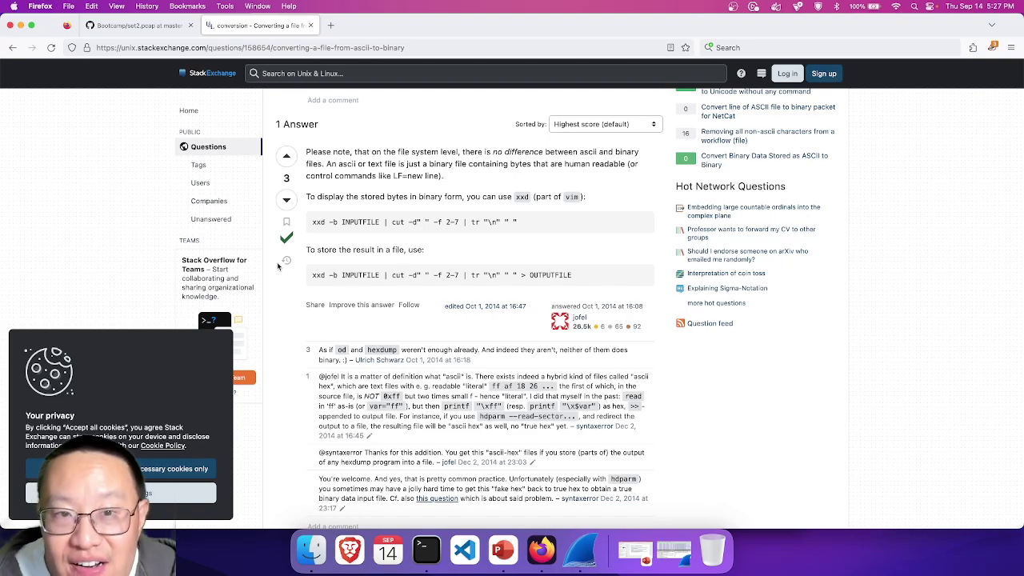
scroll(494, 195, down, 3)
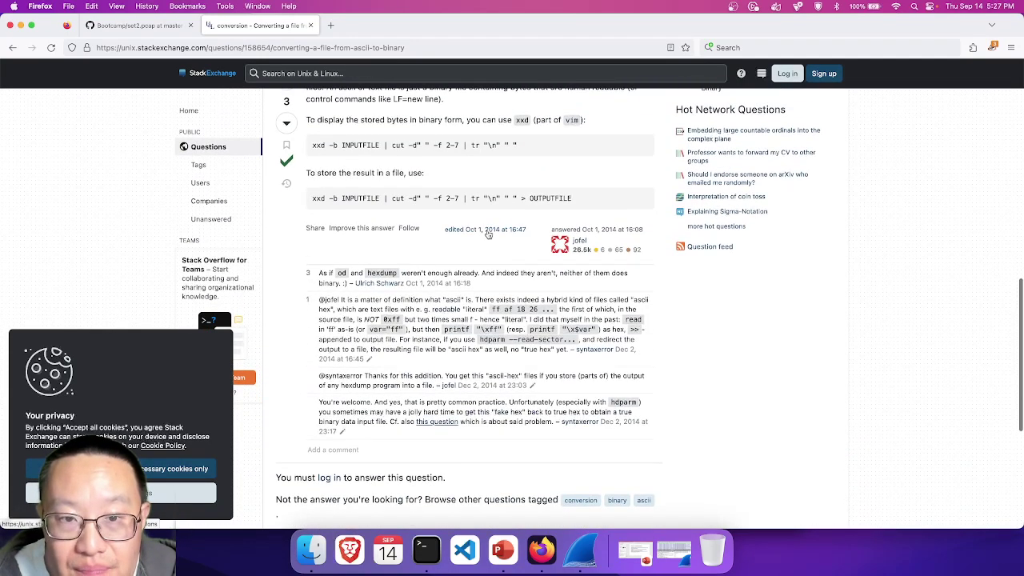
scroll(487, 230, up, 3)
click(312, 26)
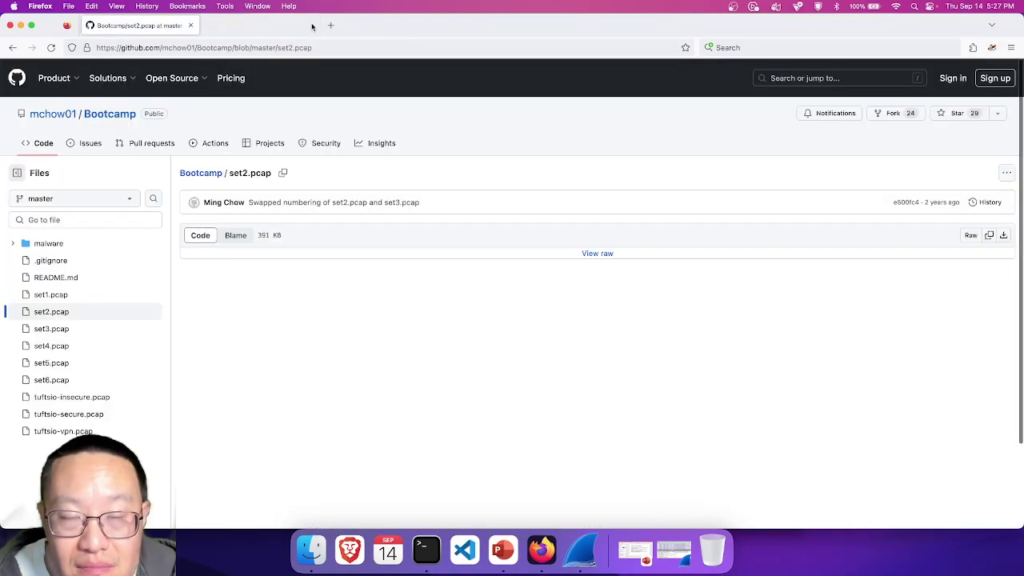
click(21, 26)
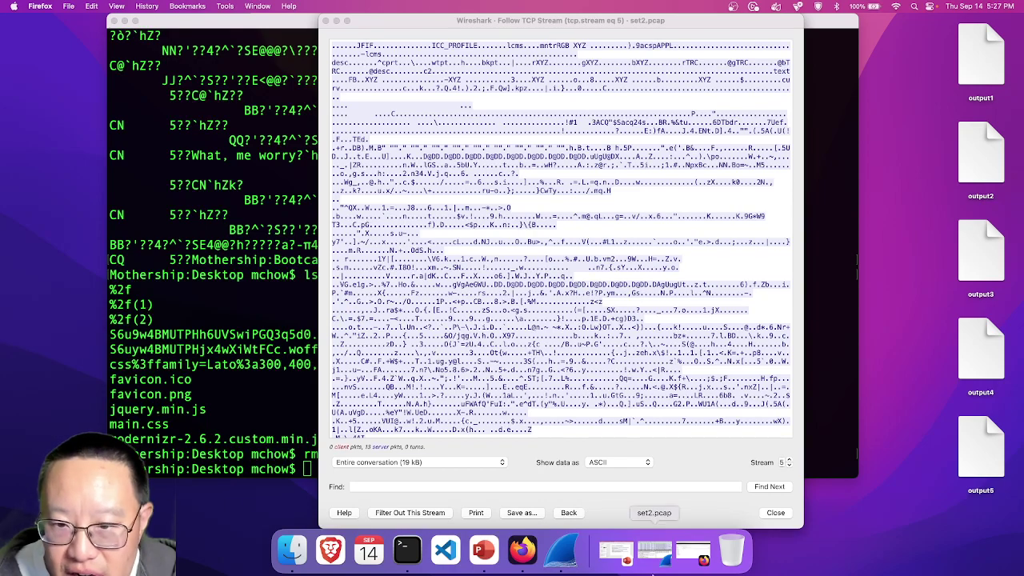
Step: Switch to Terminal, clear the screen, and list the files in the Desktop folder
click(406, 560)
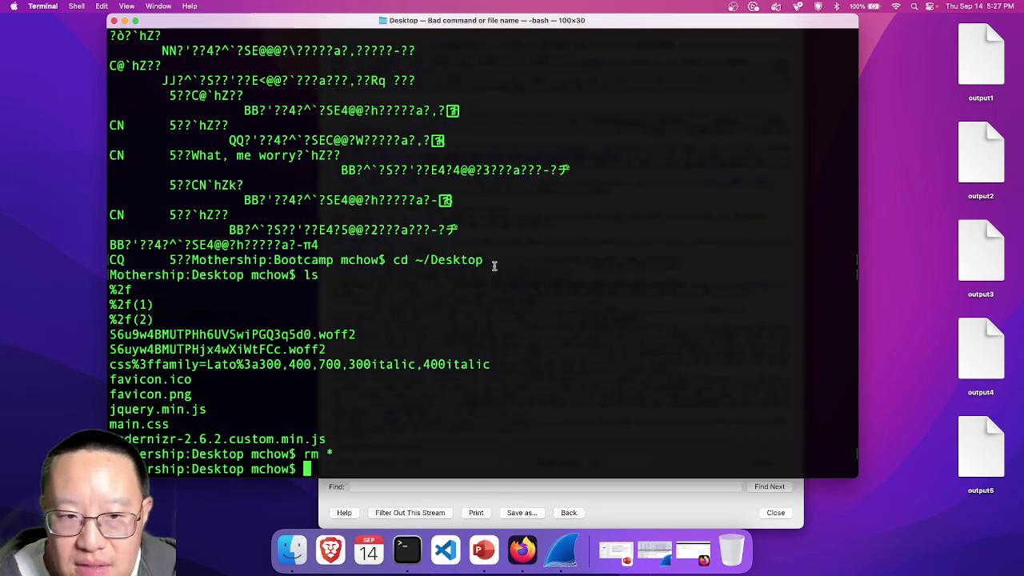
text(clear)
key(Return)
text(ls)
key(Return)
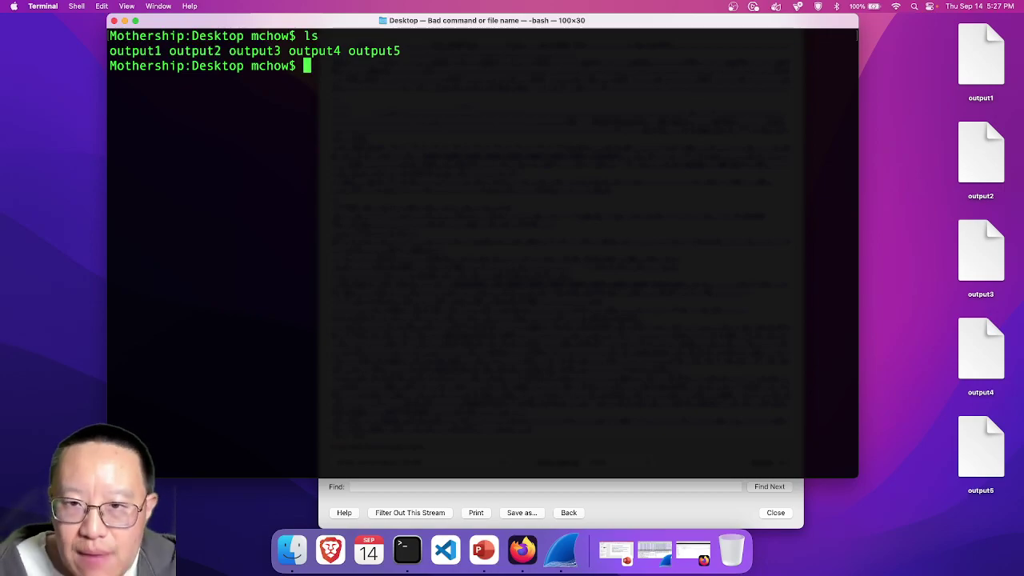
Step: View the manual page of the file command, then quit it and clear the screen
text(man file)
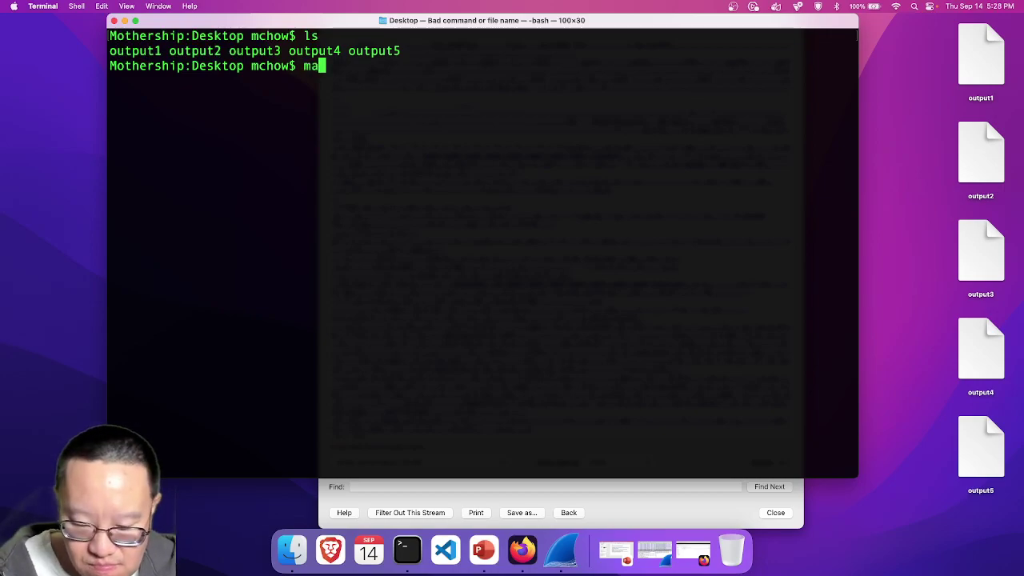
key(Return)
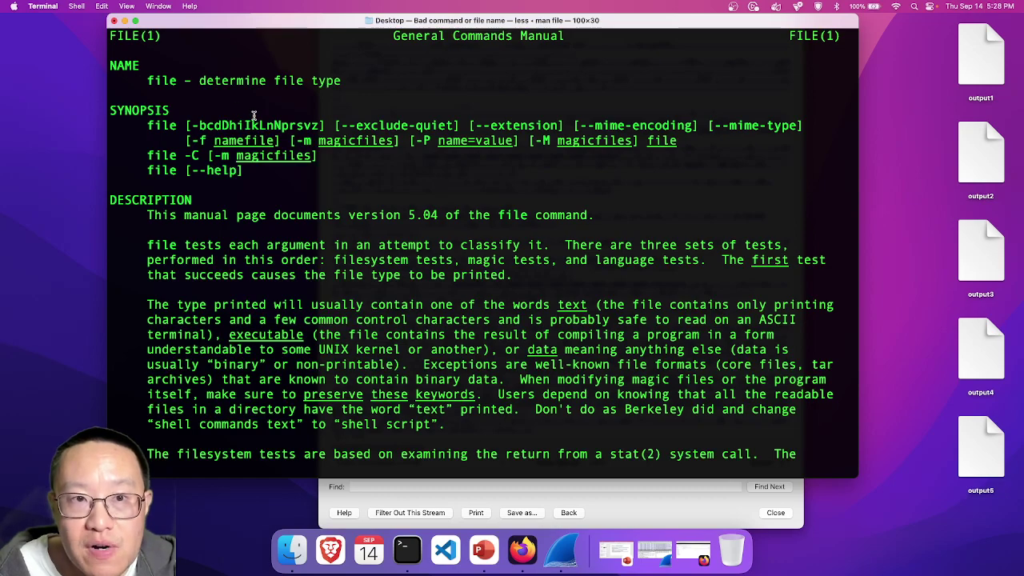
text(qclear)
key(Return)
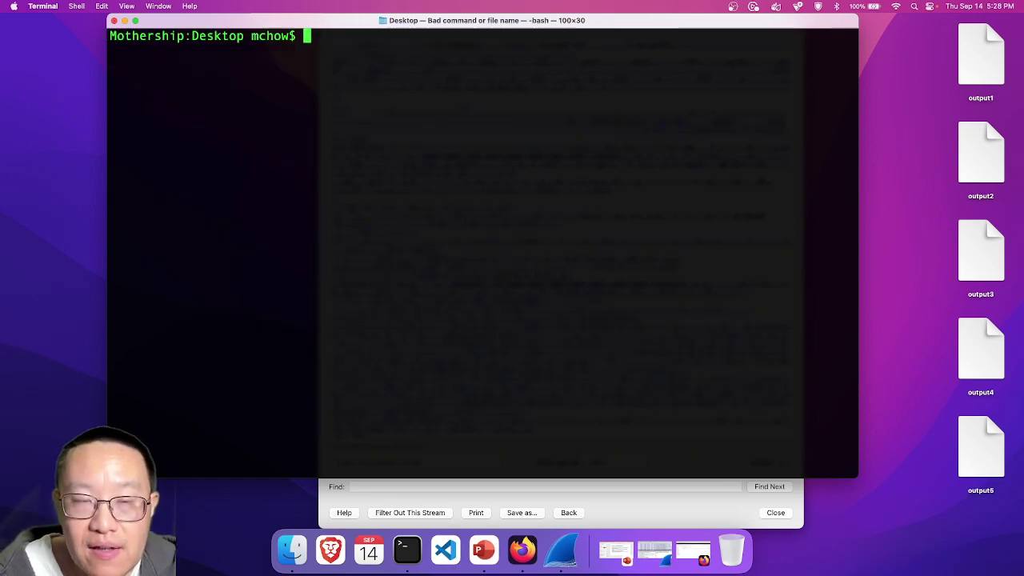
Step: List the Desktop files again and determine the file type of output1 with the file command
text(ls)
key(Return)
text(file ou)
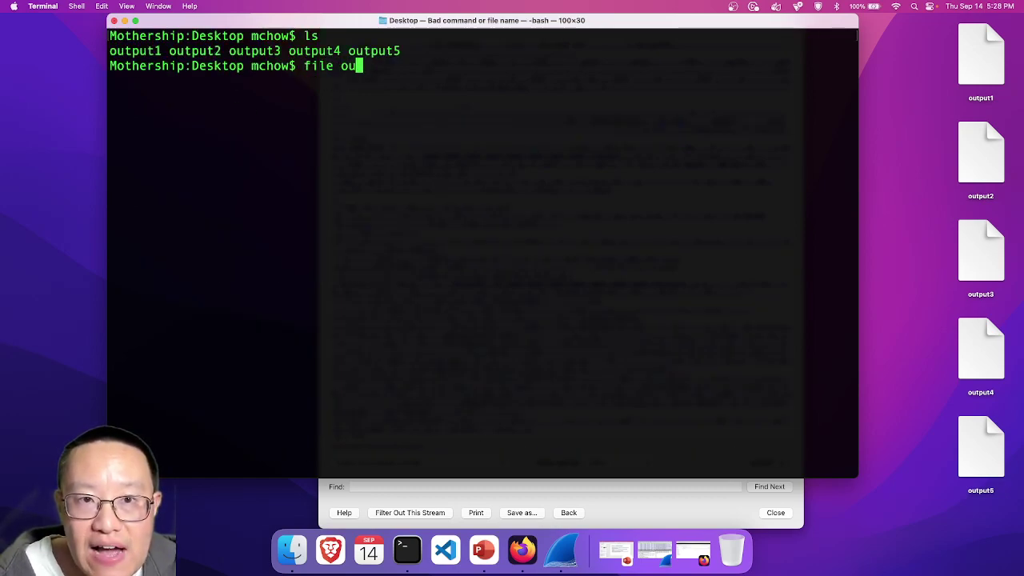
text(tput1)
key(Return)
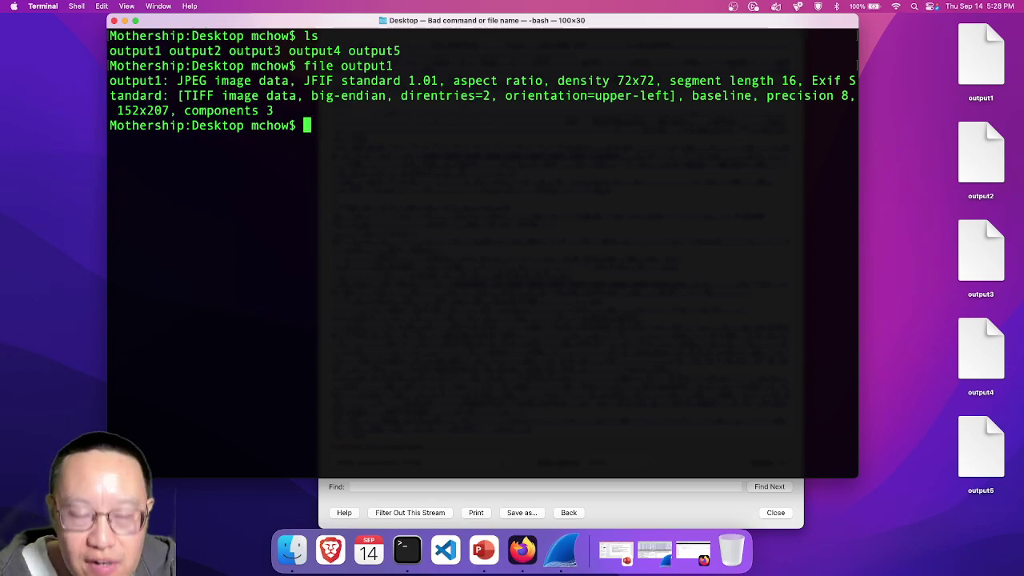
Step: Rename output1 to output1.jpg with the mv command
text(mv o)
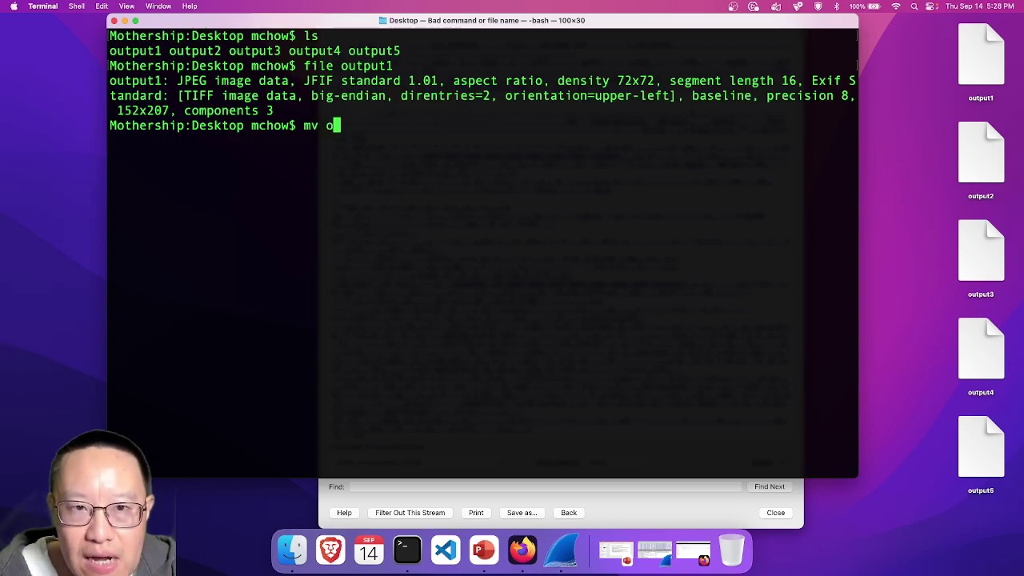
text(utput1 output1.jpg)
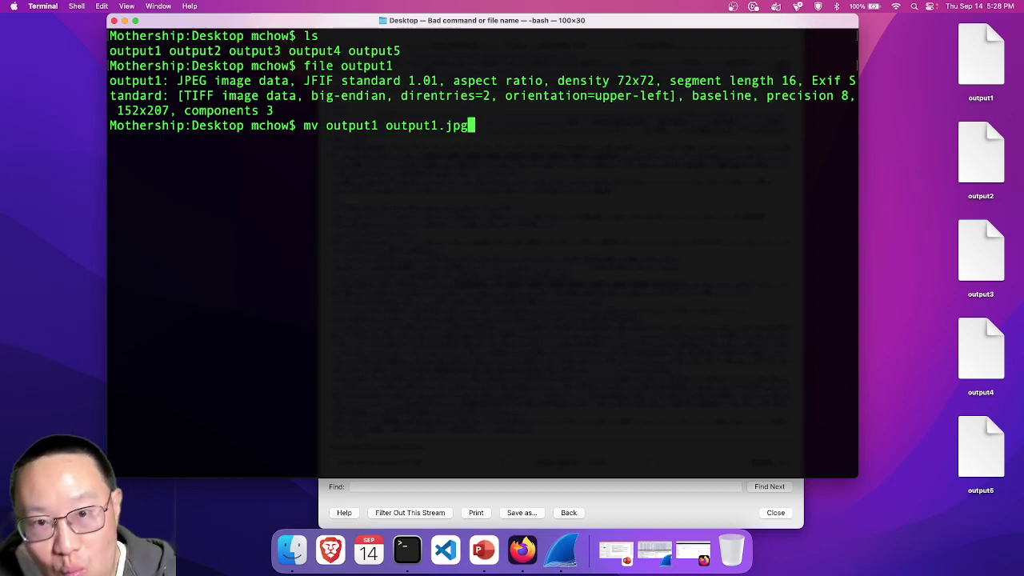
key(Return)
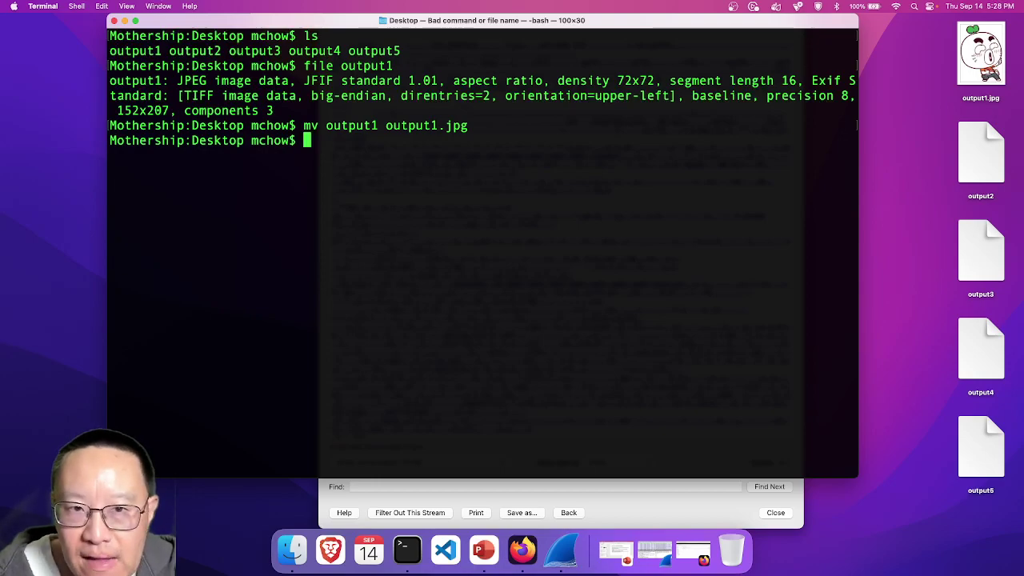
Step: Determine the file type of output2 with the file command
text(file outo)
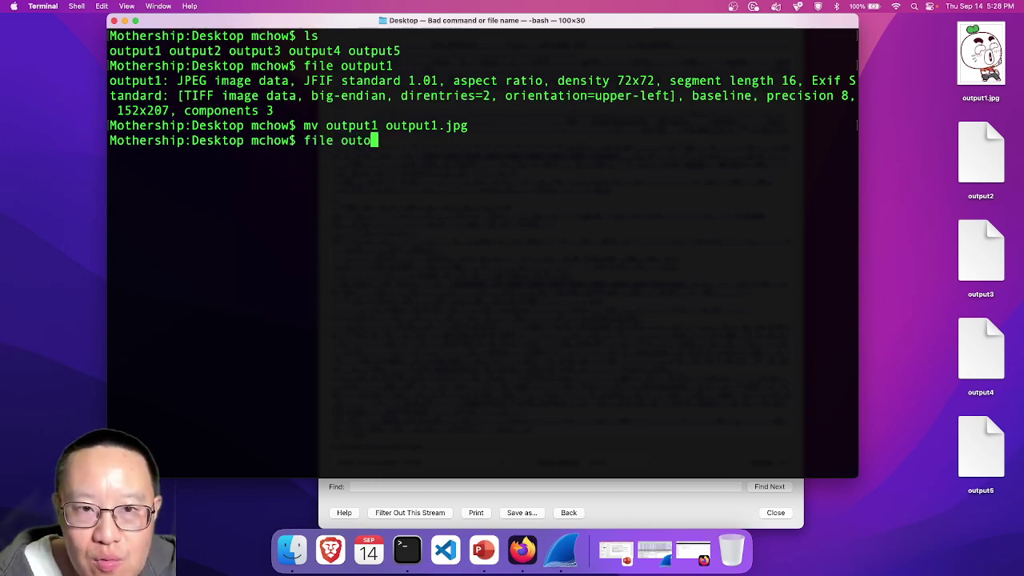
key(BackSpace)
text(tput2)
key(Return)
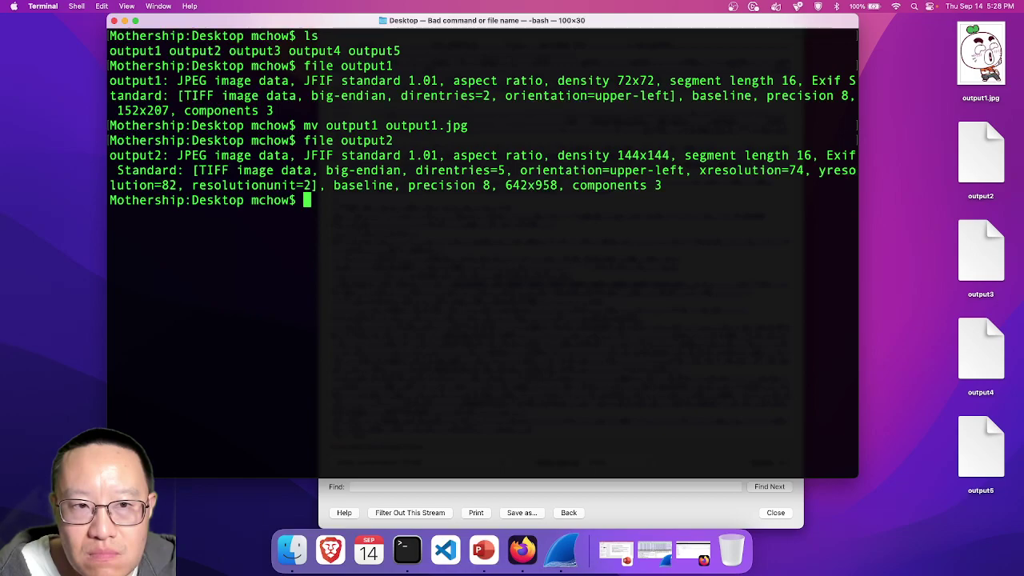
Step: Rename output2 to output2.jpg with the mv command
text(mv output2 p)
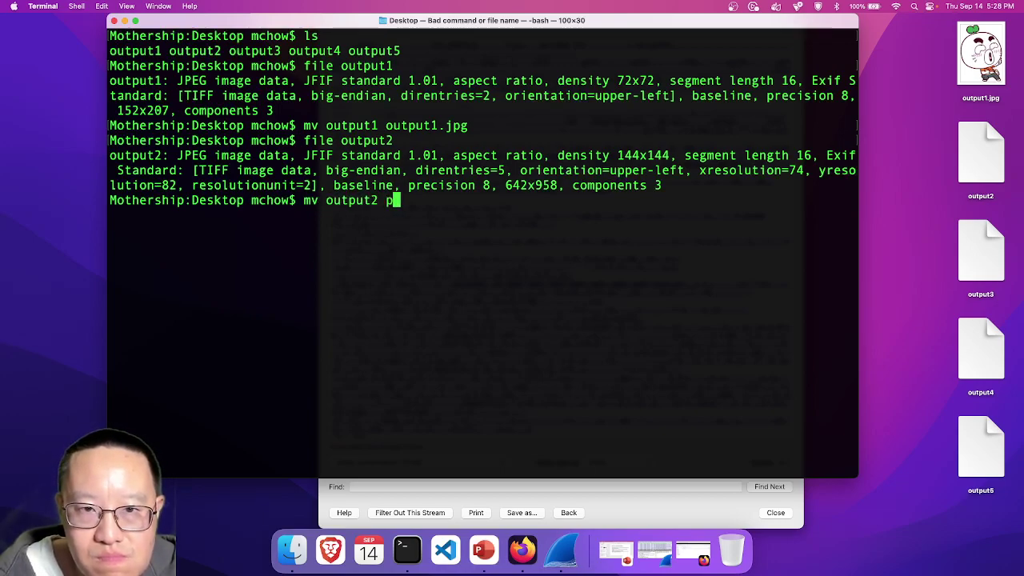
key(BackSpace)
text(output)
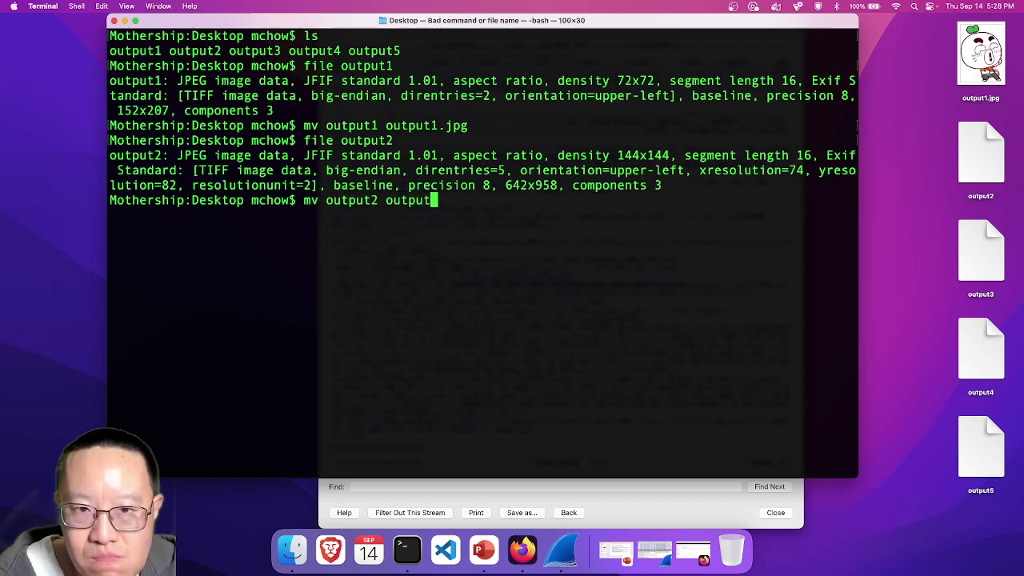
text(2.jpg)
key(Return)
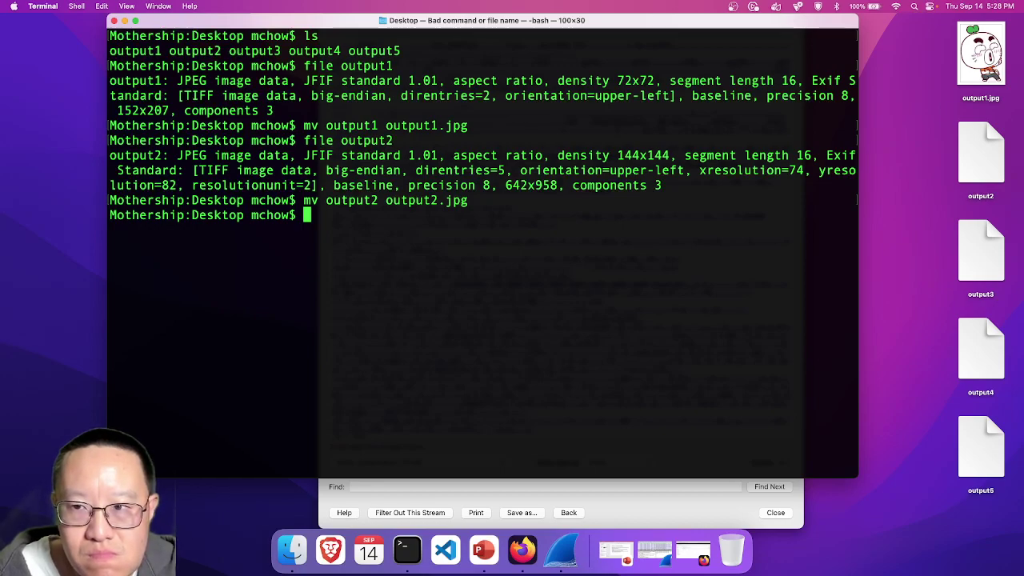
Step: Determine the file type of output3 with the file command
text(f)
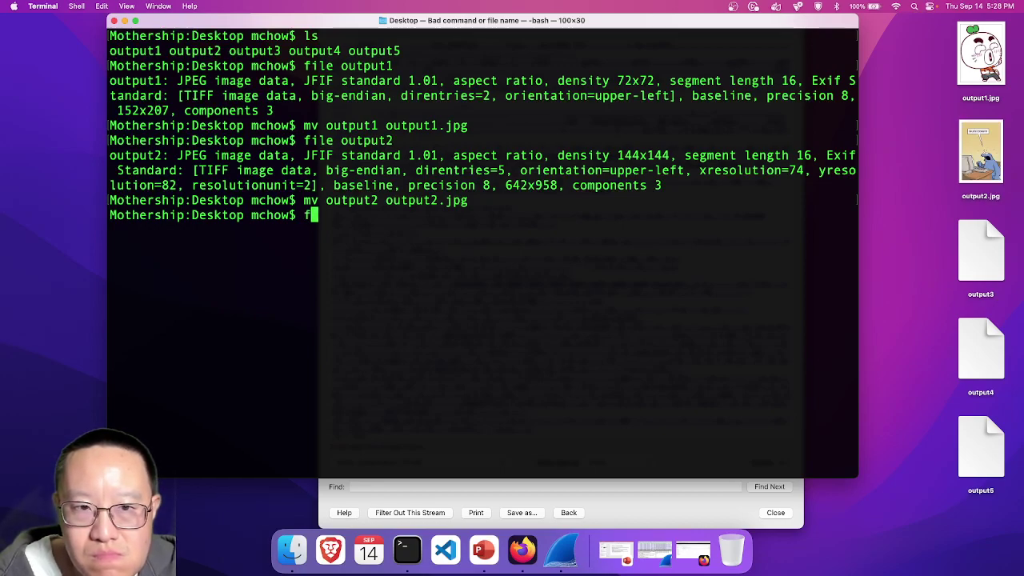
text(ile output3)
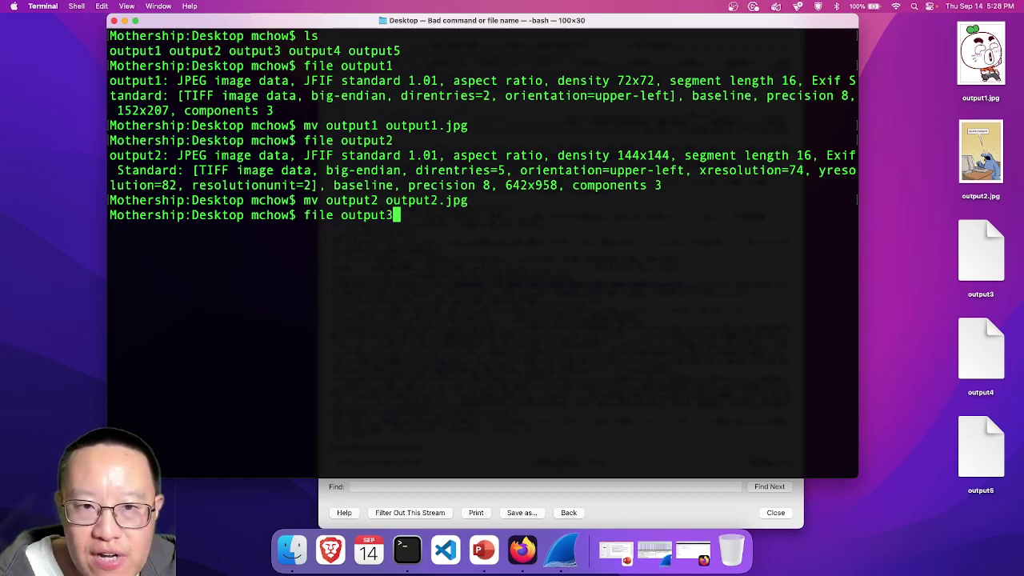
key(Return)
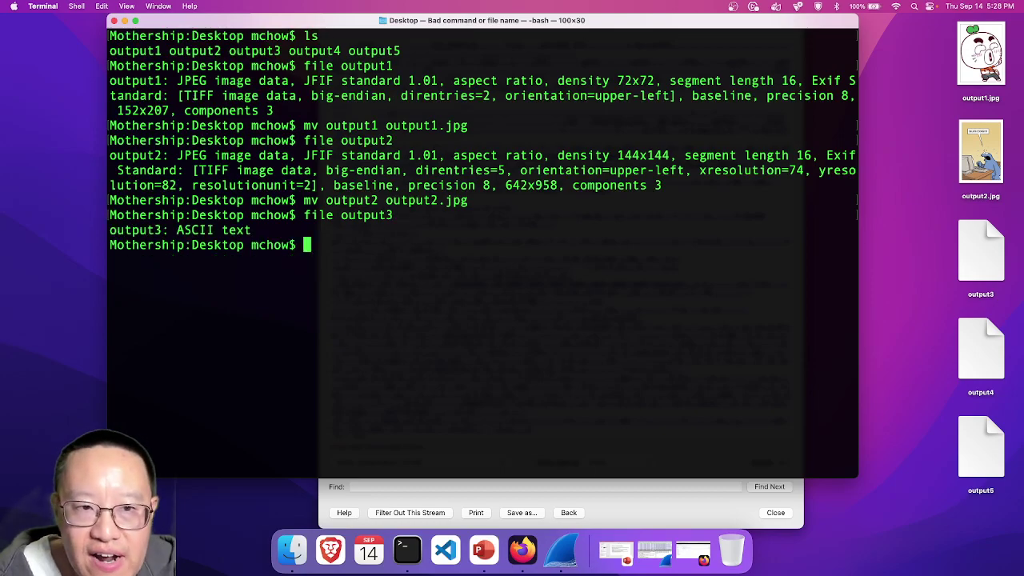
text(mv)
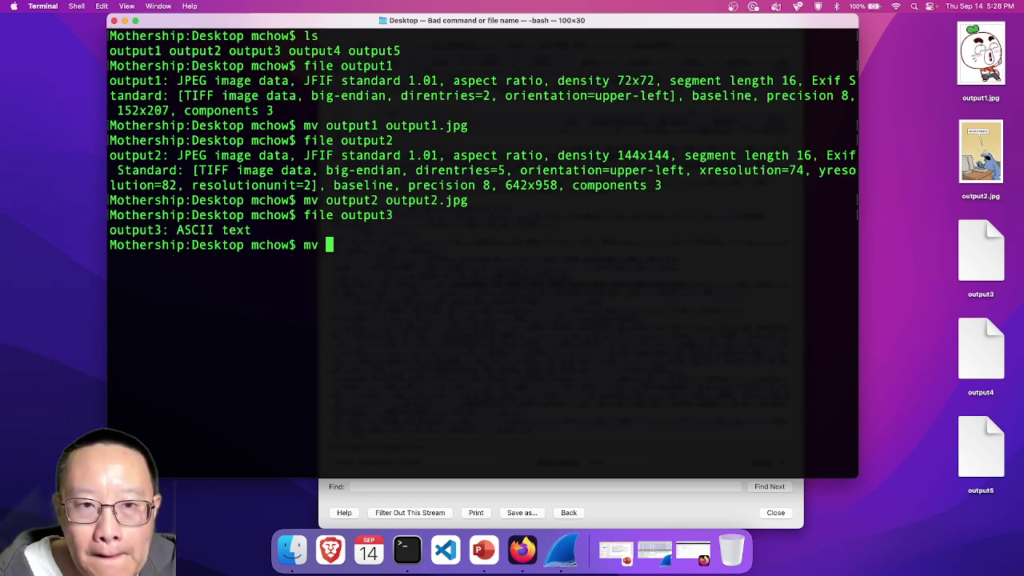
key(BackSpace)
key(BackSpace)
key(BackSpace)
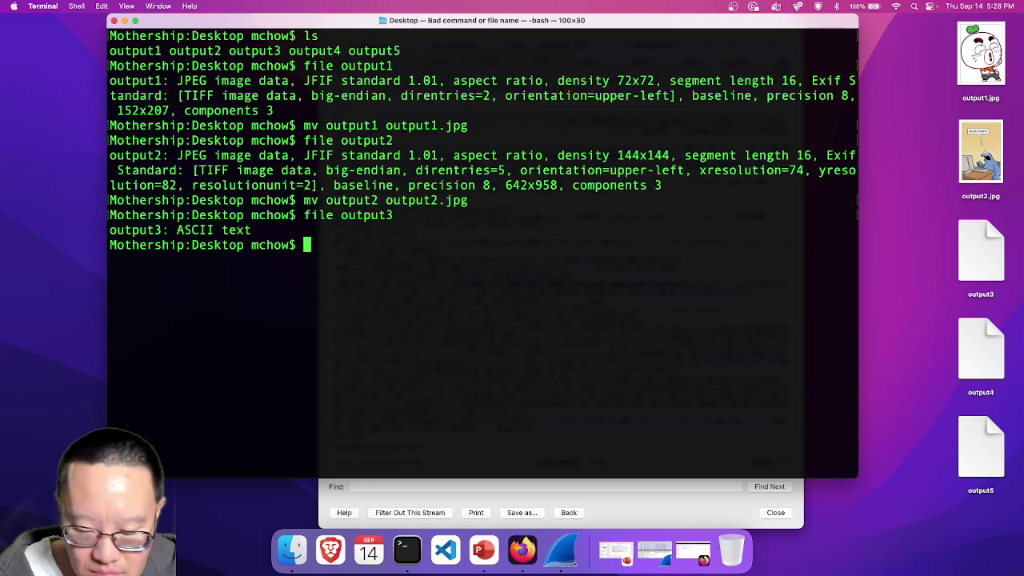
text(cat o)
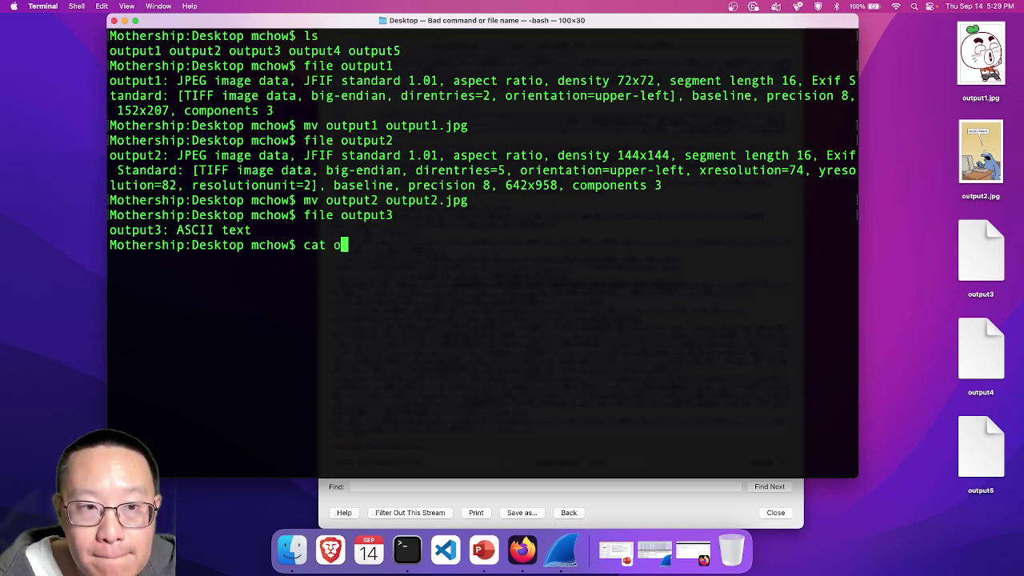
text(u)
key(ctrl+c)
Step: Page through the contents of output3 to its end with the more command
text(more outpu)
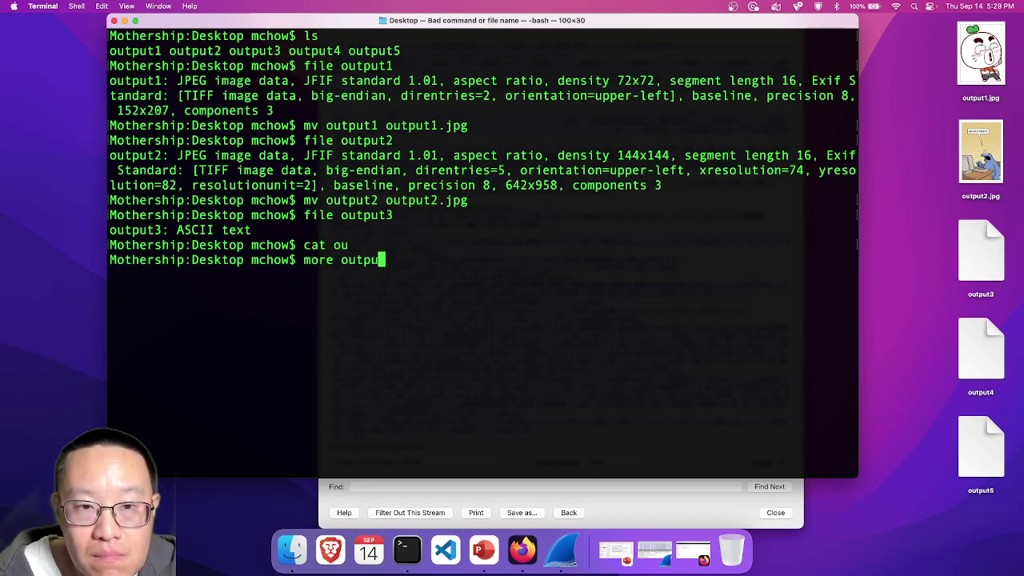
text(t3)
key(Return)
key(space)
key(space)
key(space)
key(space)
key(space)
key(space)
key(space)
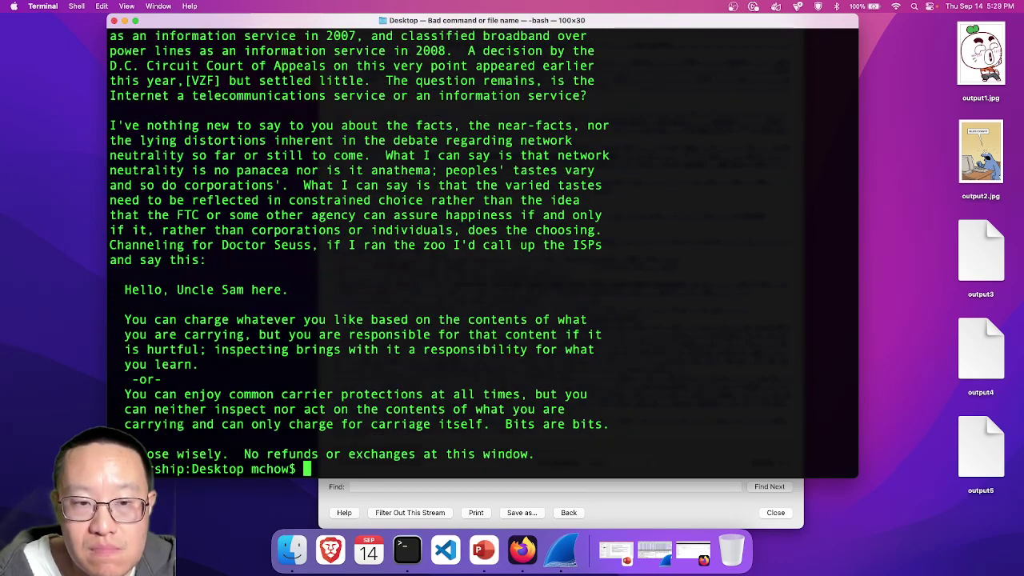
Step: Delete output3 from the Desktop with the rm command and clear the terminal
text(rm output3)
key(Return)
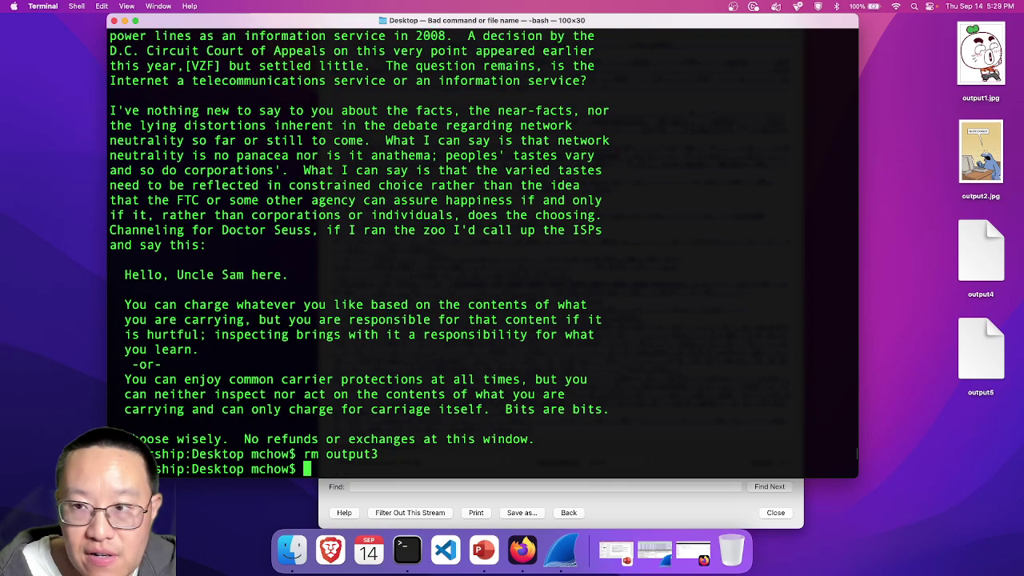
text(clear)
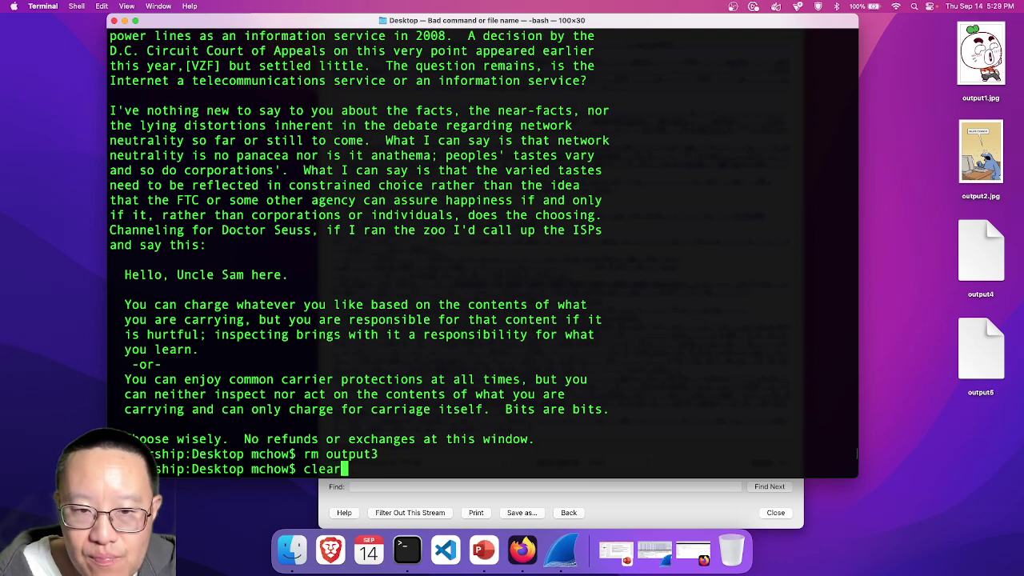
key(Return)
Step: Determine the file type of output4 with the file command
text(file outpu)
text(t4)
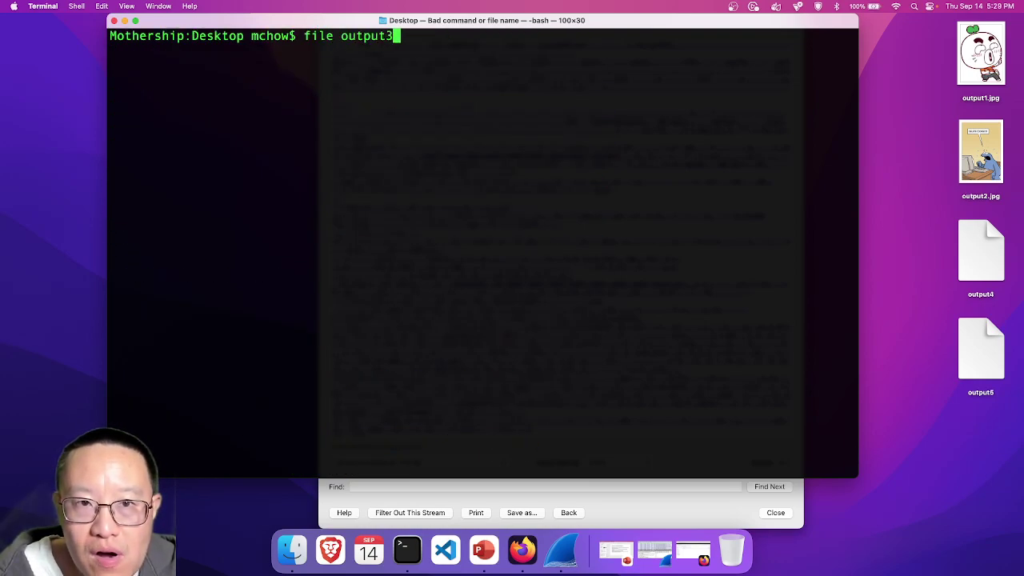
key(Return)
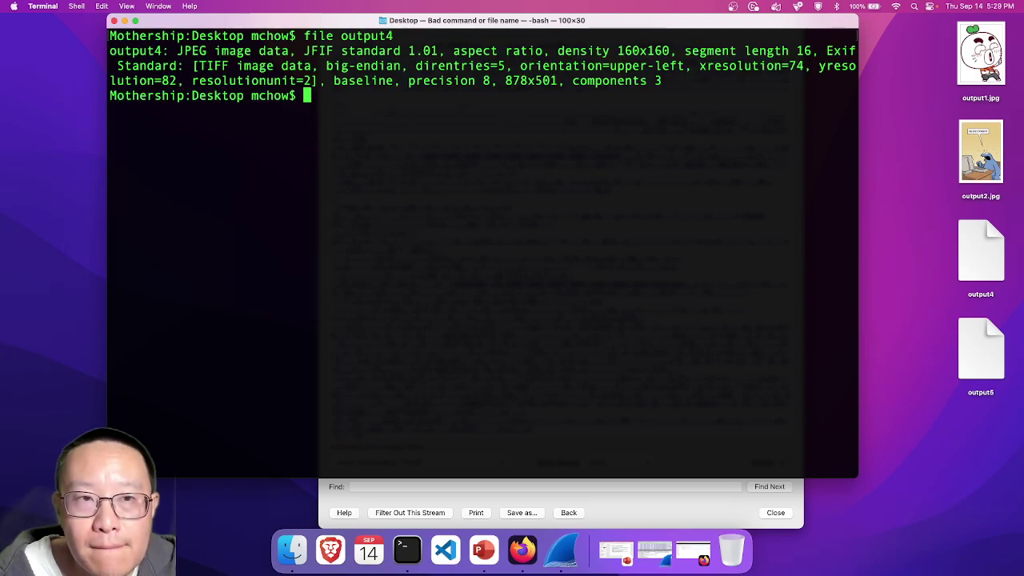
Step: Rename output4 to output4.jpg with the mv command
text(mv op)
key(BackSpace)
key(BackSpace)
text(out)
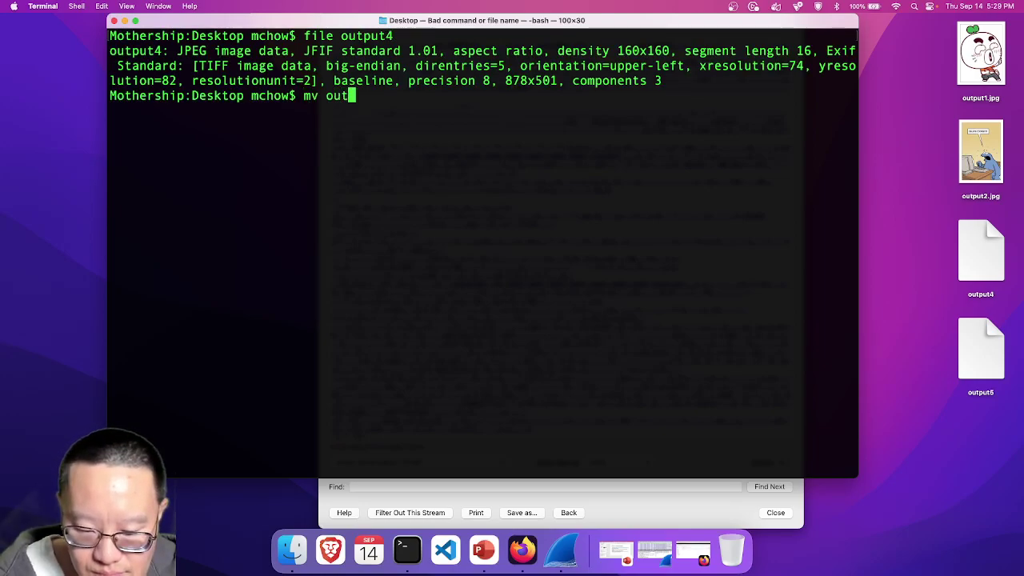
text(put4 o)
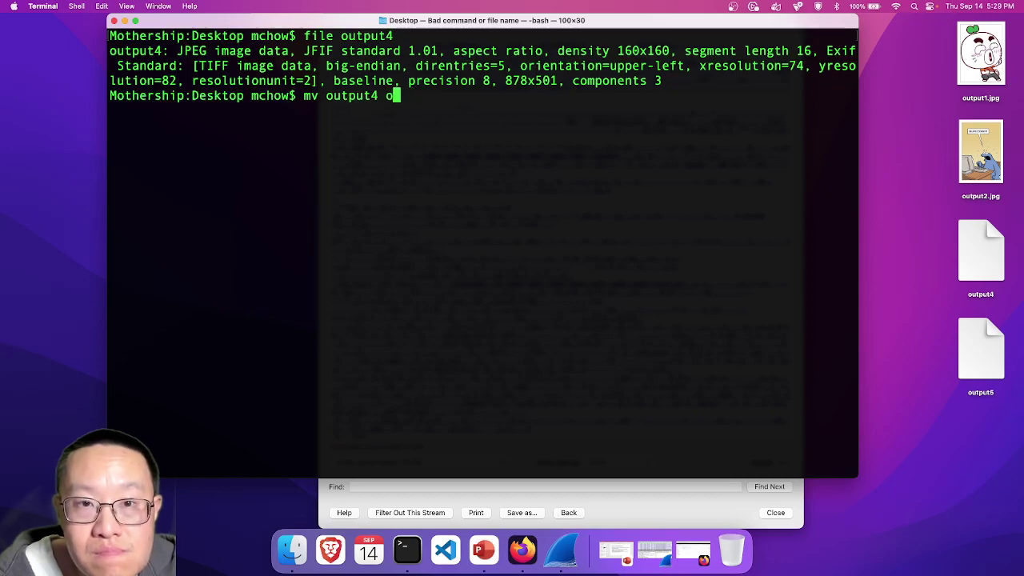
text(utput4.jpg)
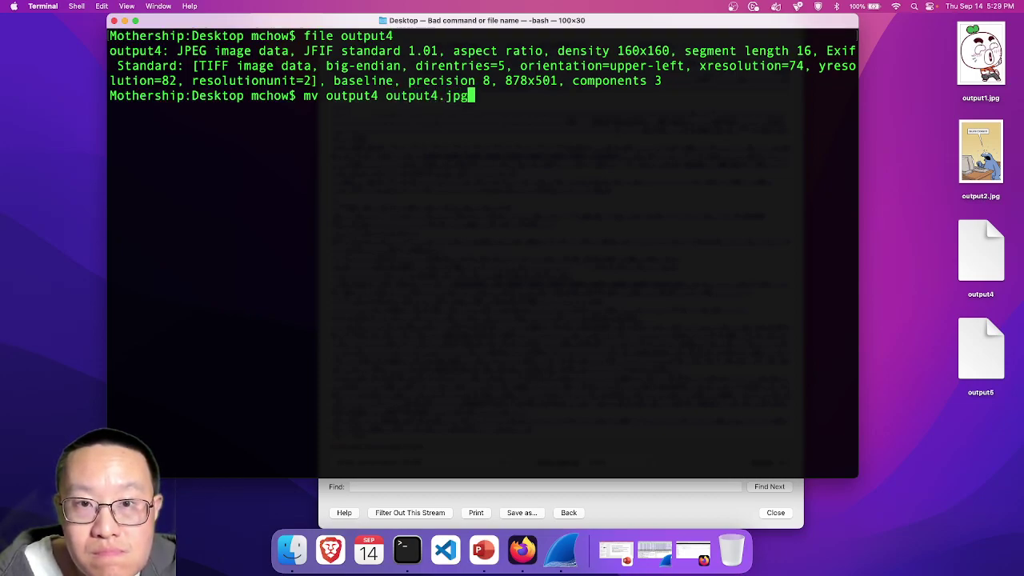
key(Return)
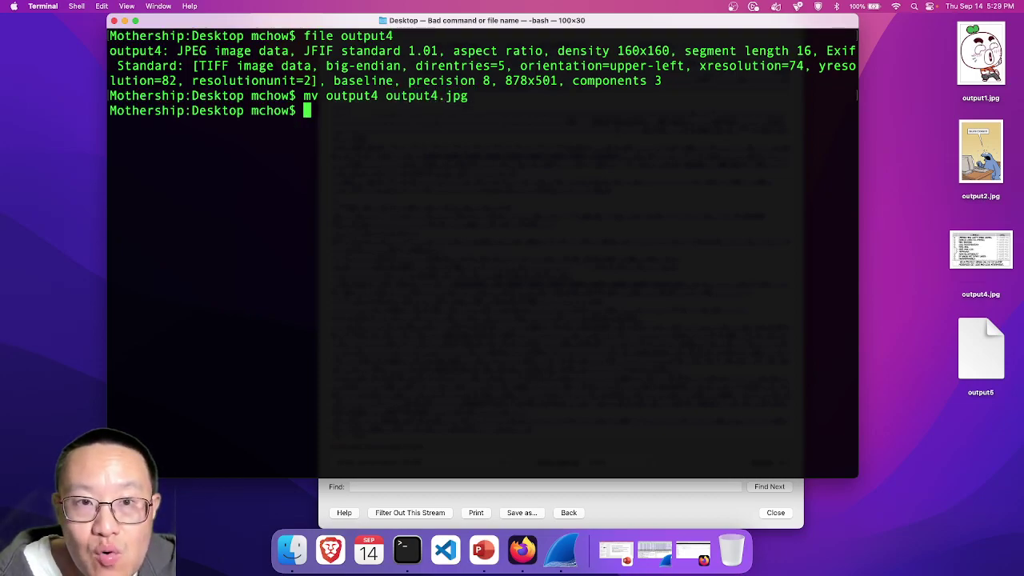
Step: Determine the file type of output5 with the file command
text(file o)
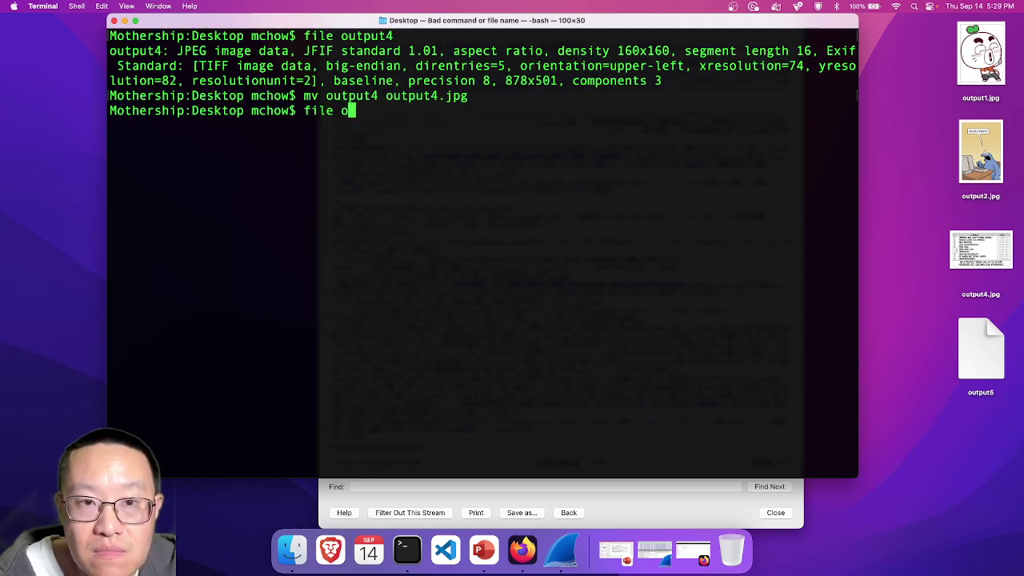
text(utput4)
key(BackSpace)
text(5)
key(Return)
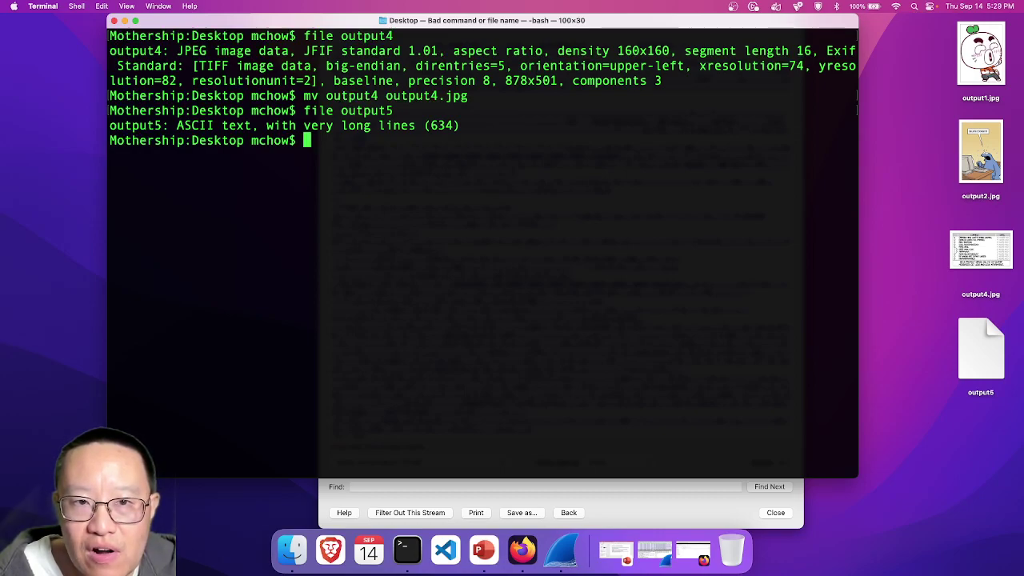
Step: Page through the first screens of output5 with the more command, then quit the pager
text(more ou)
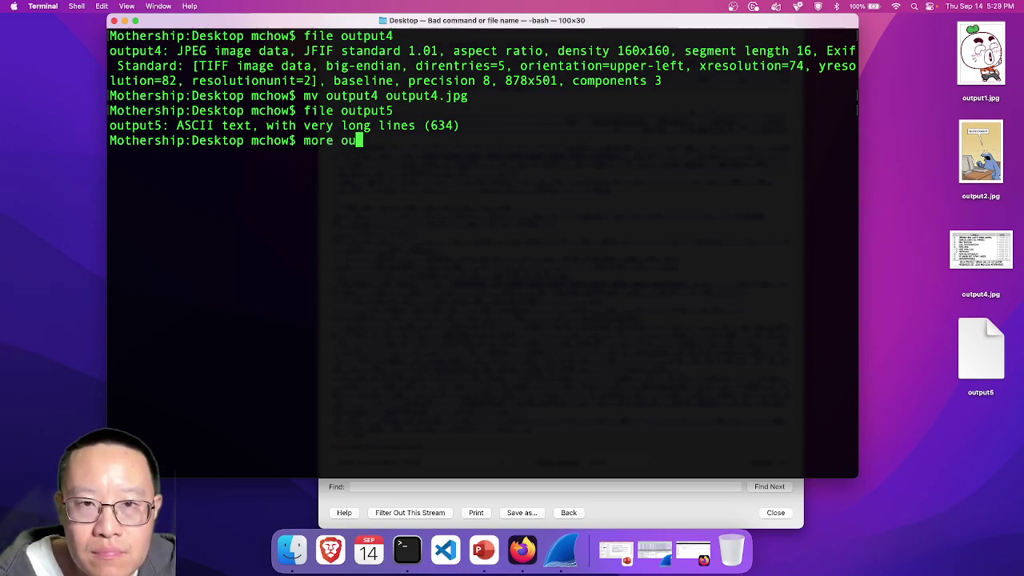
text(tput5)
key(Return)
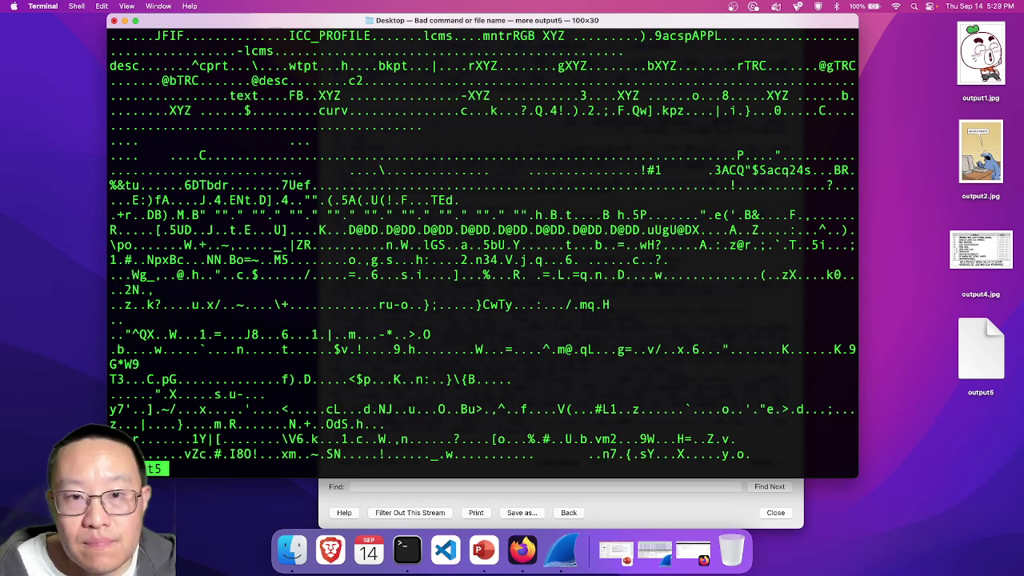
key(space)
key(space)
key(space)
key(q)
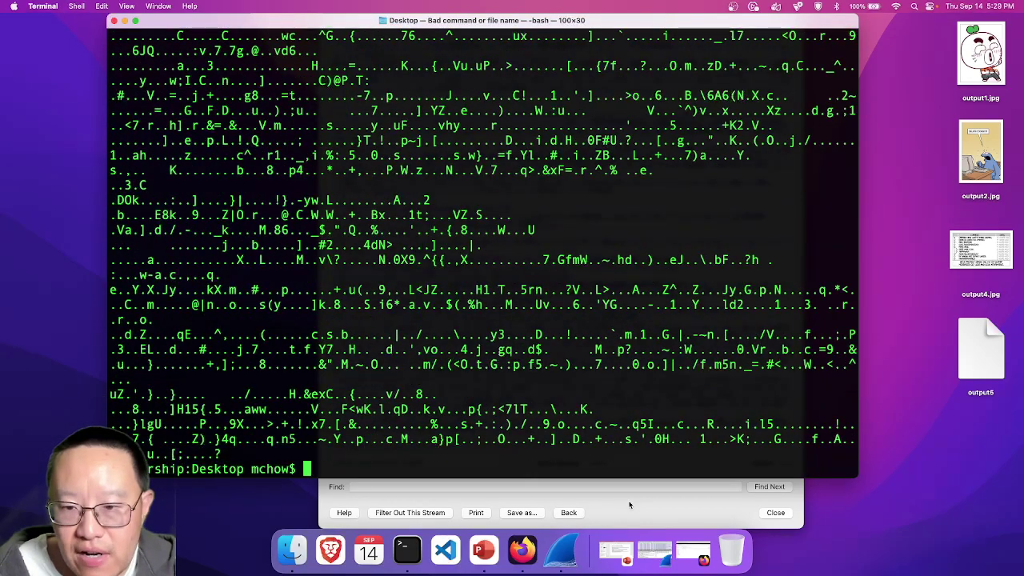
Step: Switch to the set2.pcap capture in Wireshark and follow the TCP stream of packet 453, which carries xcfgNGy3.jpg
click(655, 560)
click(368, 166)
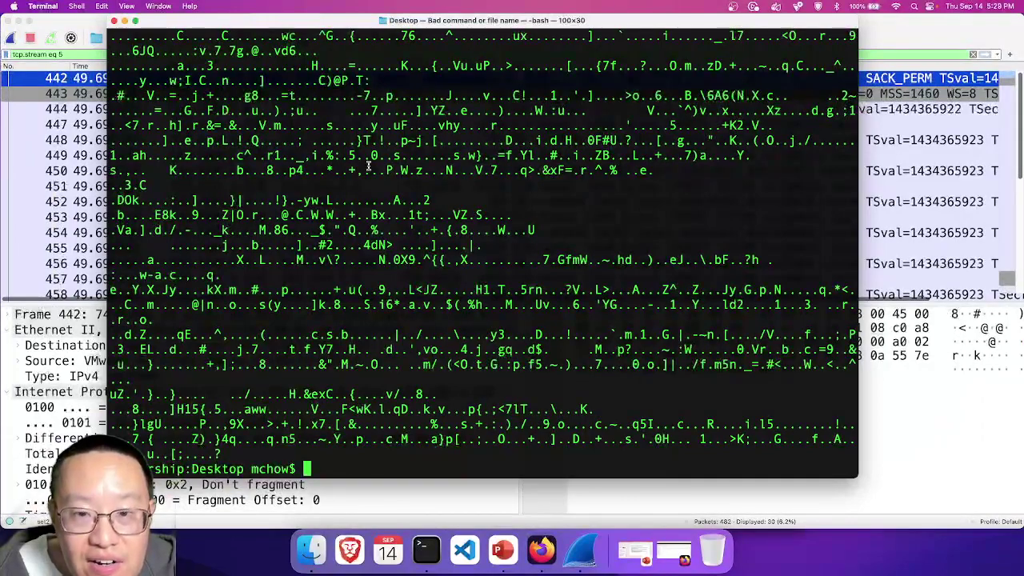
key(super+h)
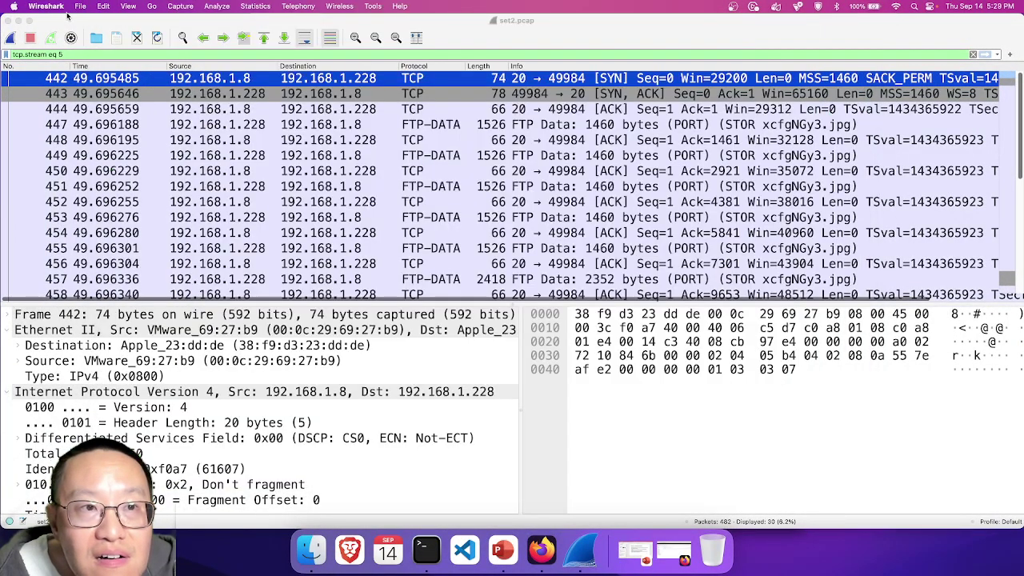
click(355, 5)
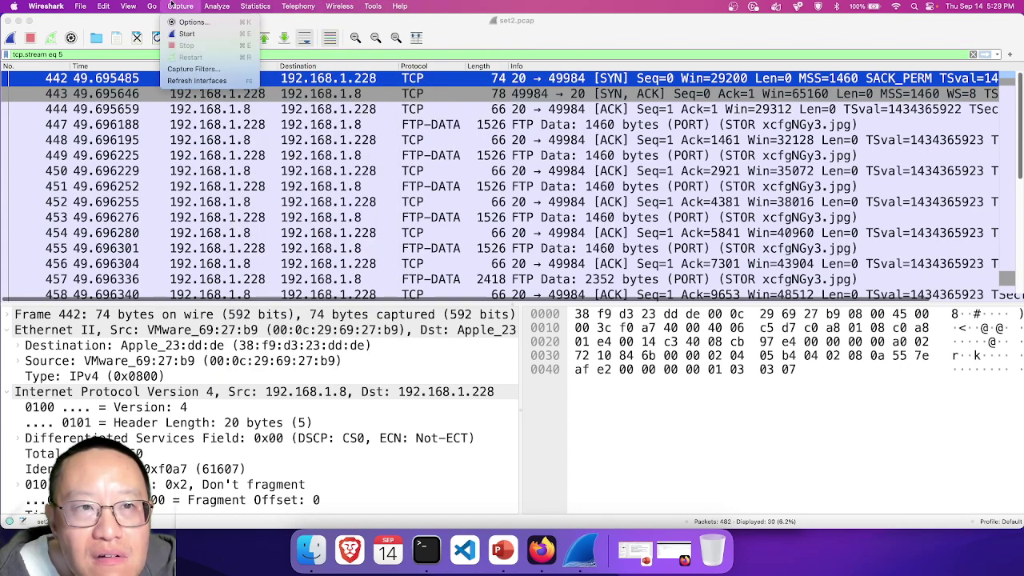
click(616, 216)
right_click(615, 216)
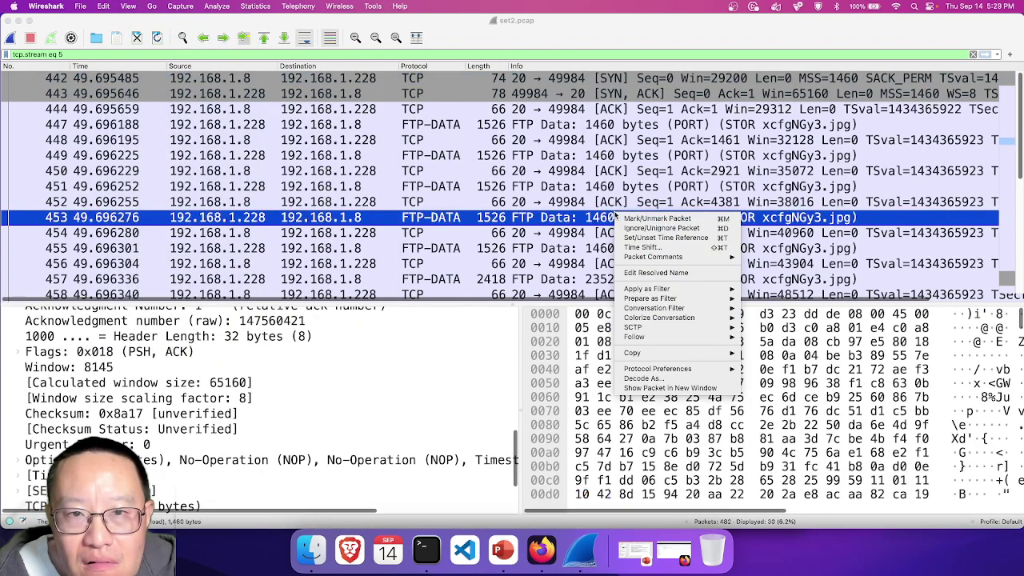
mouse_move(720, 337)
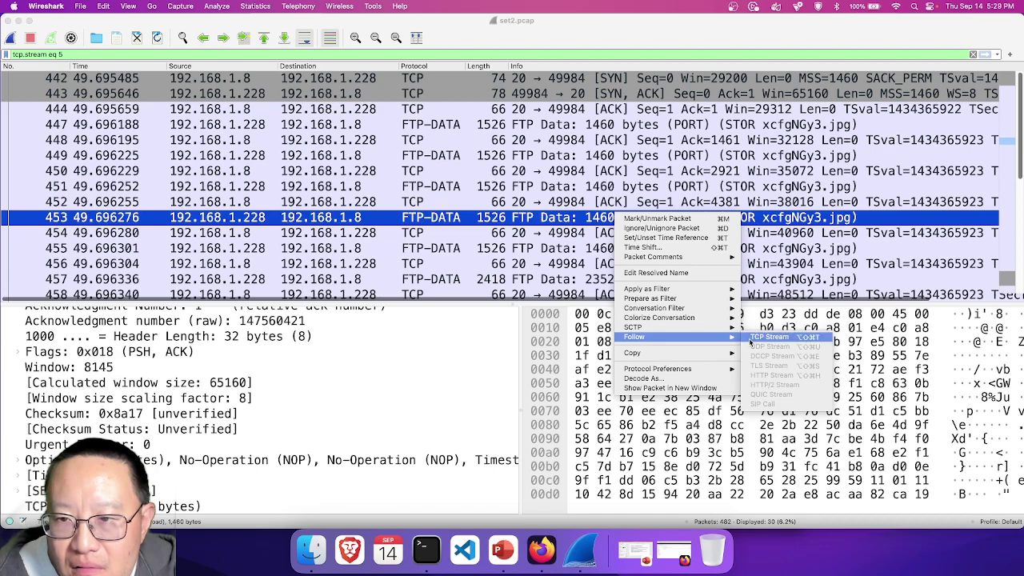
click(766, 337)
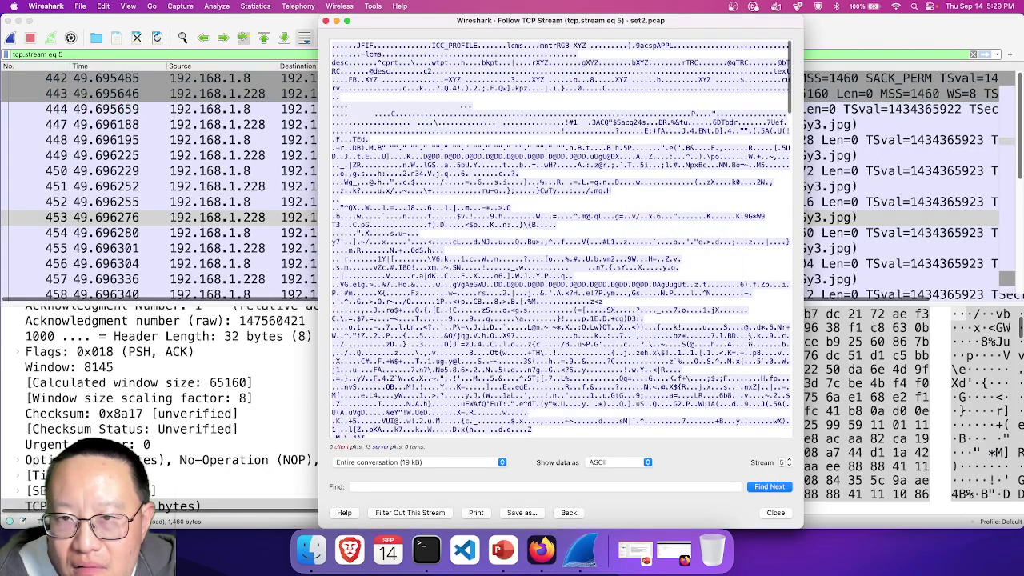
Step: Show the stream data as Raw and save it to the Desktop as output5, replacing the existing file
click(603, 462)
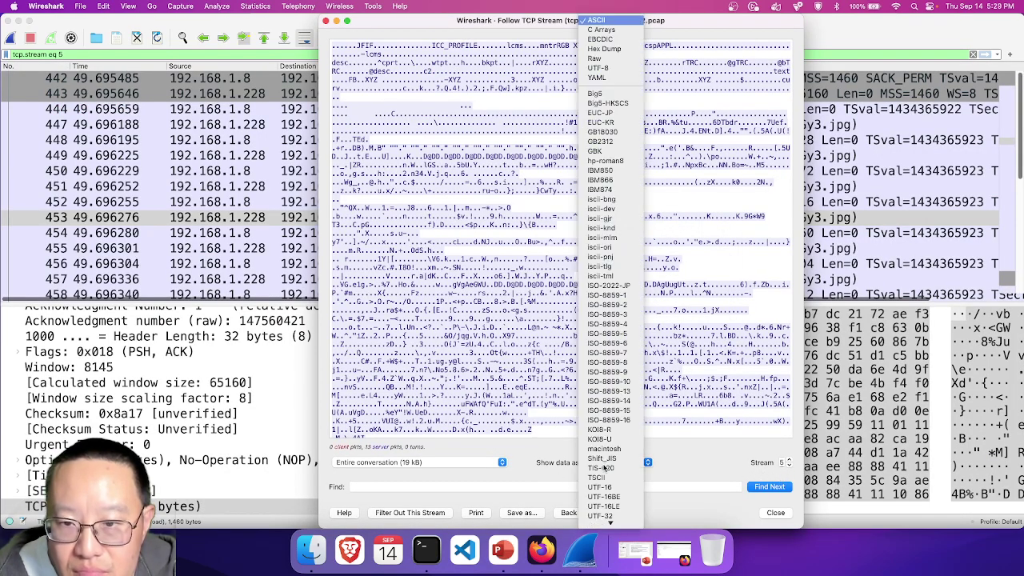
click(608, 60)
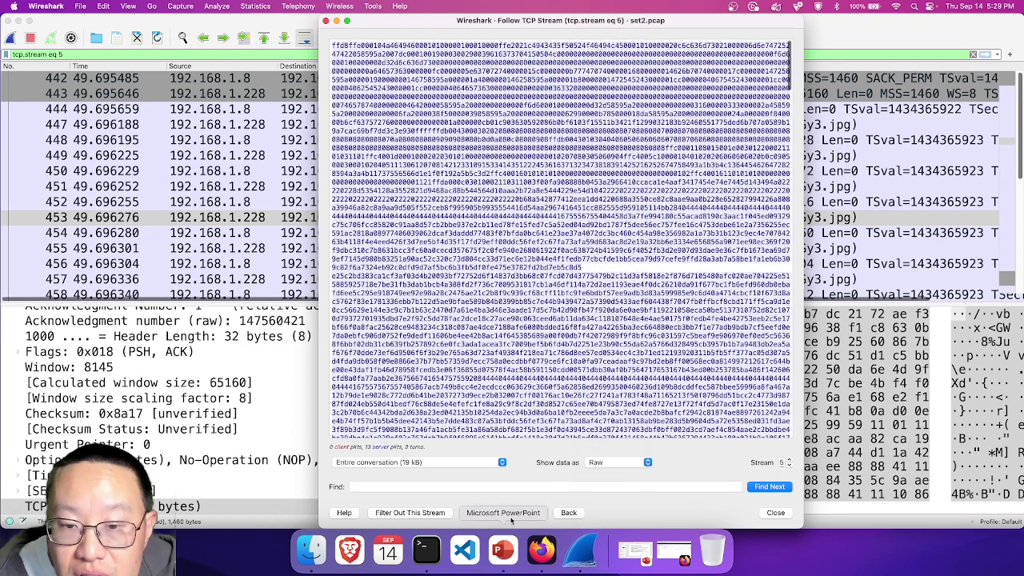
click(521, 512)
text(ou)
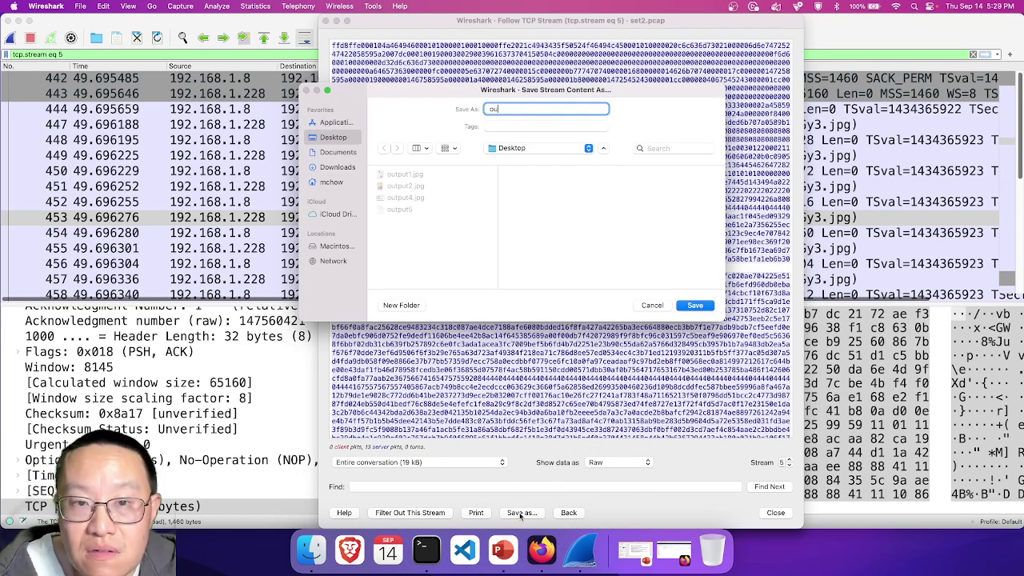
text(tput4)
key(BackSpace)
text(5)
key(Return)
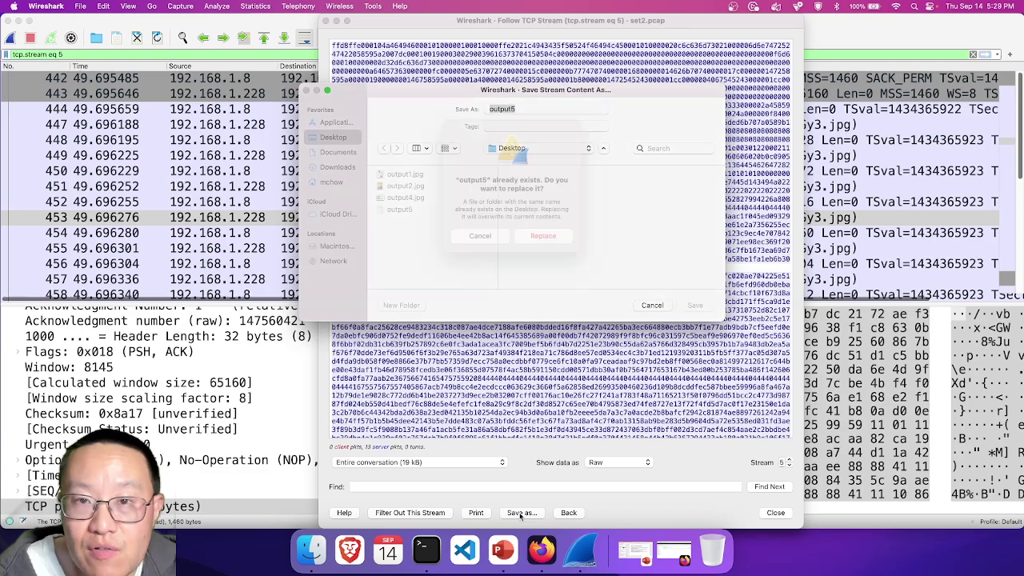
click(543, 252)
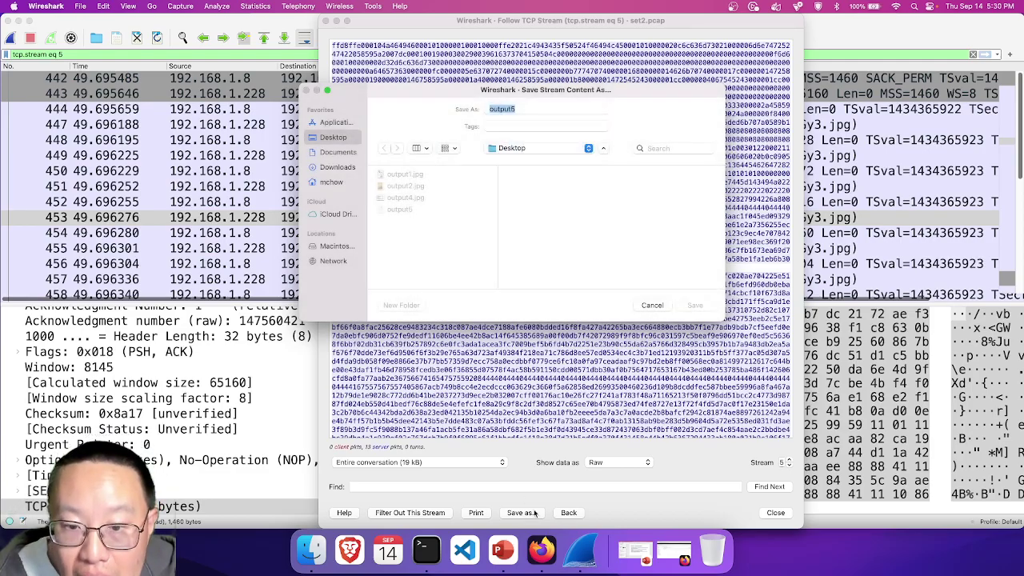
Step: Close the followed stream and minimize the main set2.pcap capture window
key(Escape)
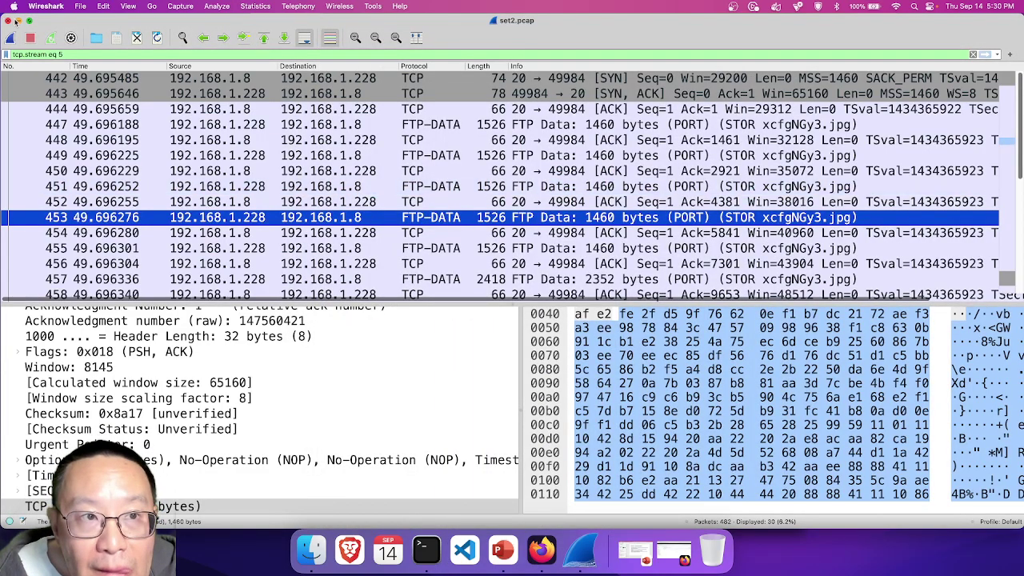
click(16, 23)
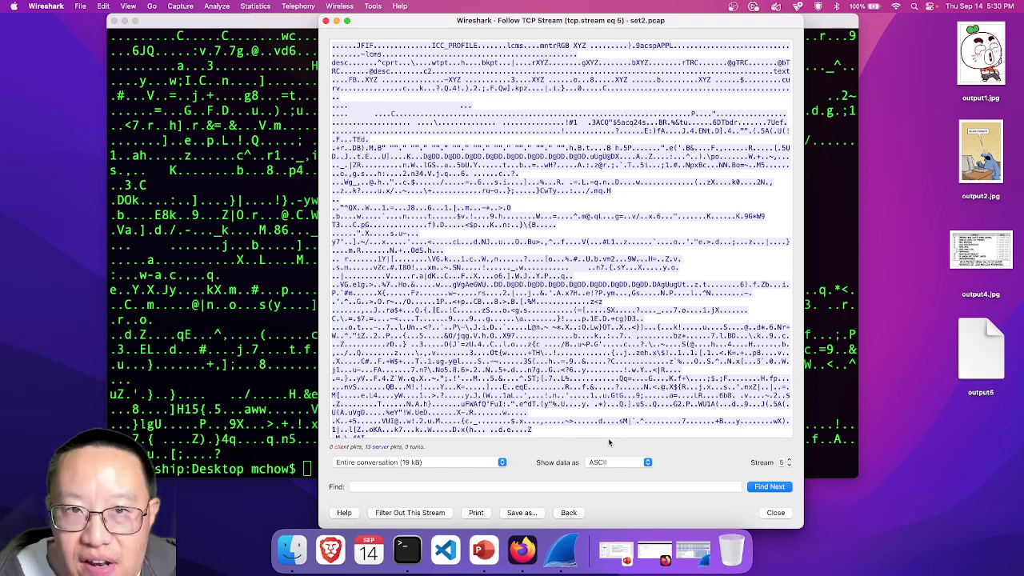
Step: Switch from the followed stream to the terminal, clear its screen and list the Desktop files
click(618, 462)
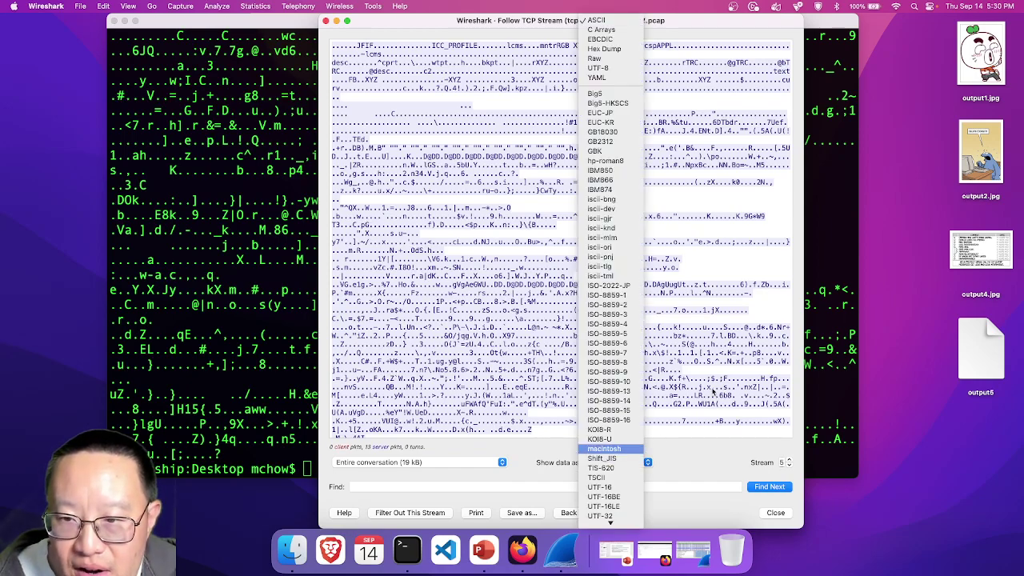
click(611, 449)
click(204, 262)
text(clear)
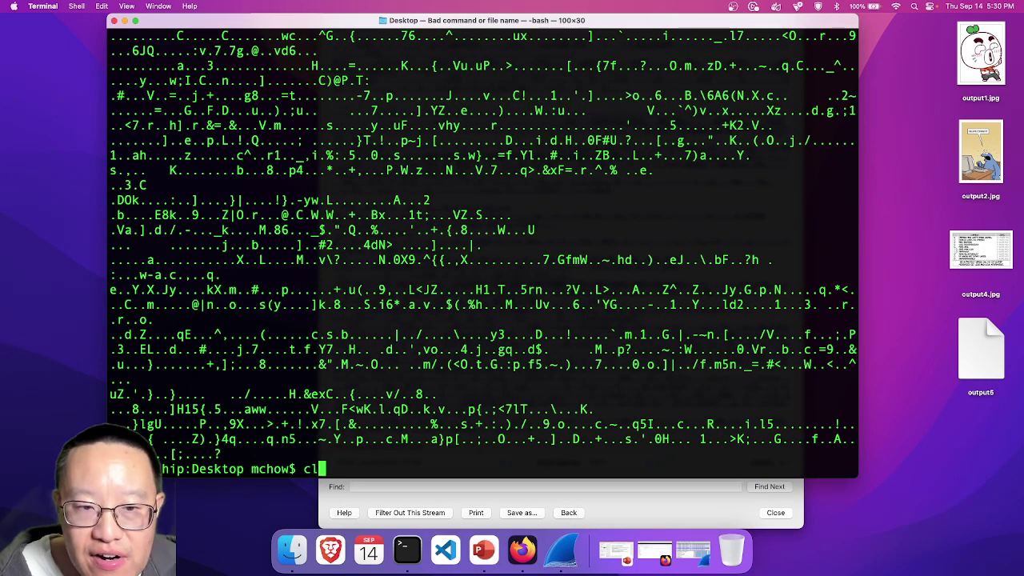
key(Return)
text(ls)
key(Return)
Step: Check the file type of output5 with the file command
text(file output4)
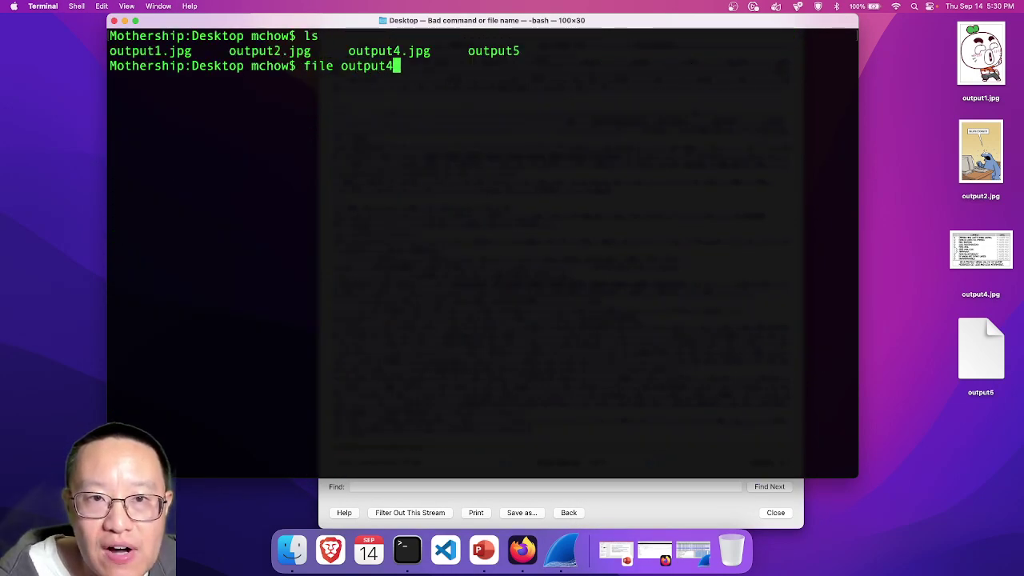
key(Return)
key(Up)
key(BackSpace)
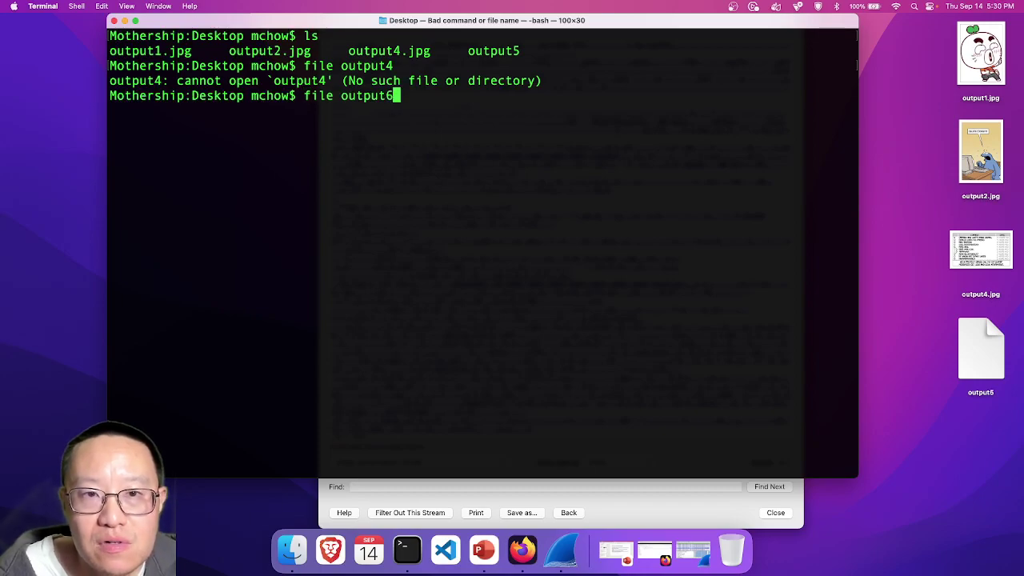
text(5)
key(Return)
Step: Rename output5 to output5.jpg with the mv command
text(m)
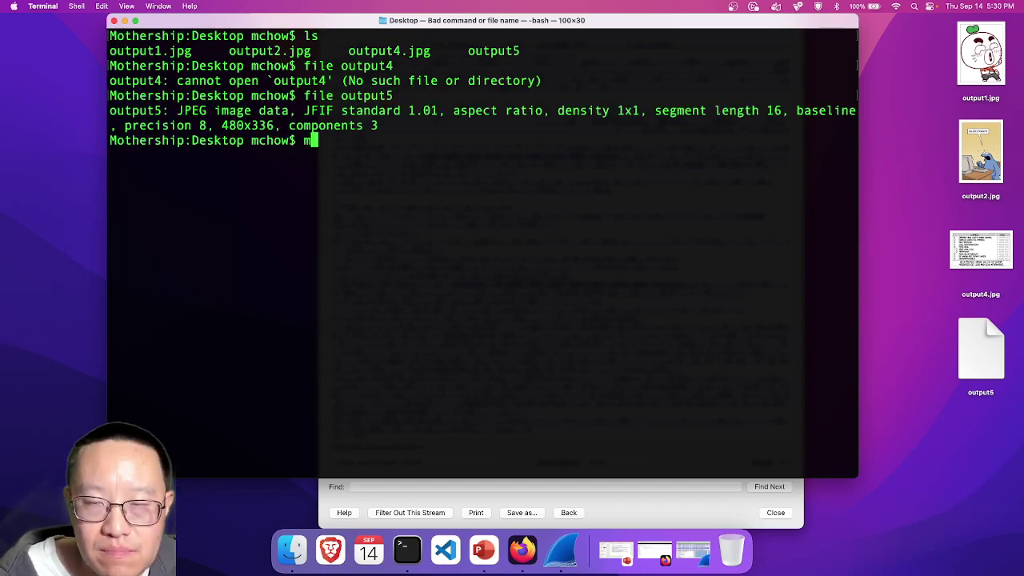
text(v output4 o)
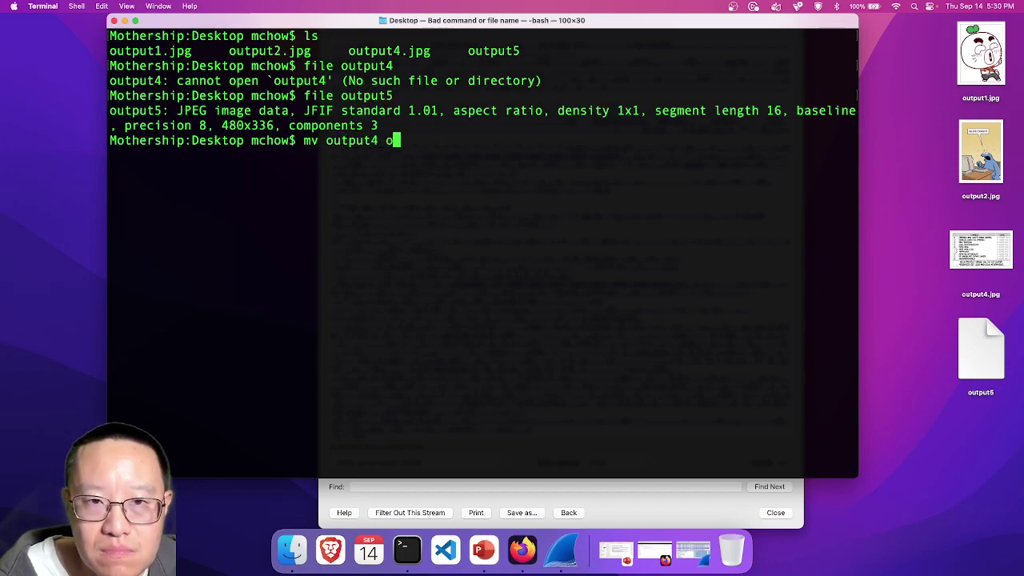
key(BackSpace)
key(BackSpace)
key(BackSpace)
text(5 outp)
text(ut45)
key(BackSpace)
key(BackSpace)
text(5.jop)
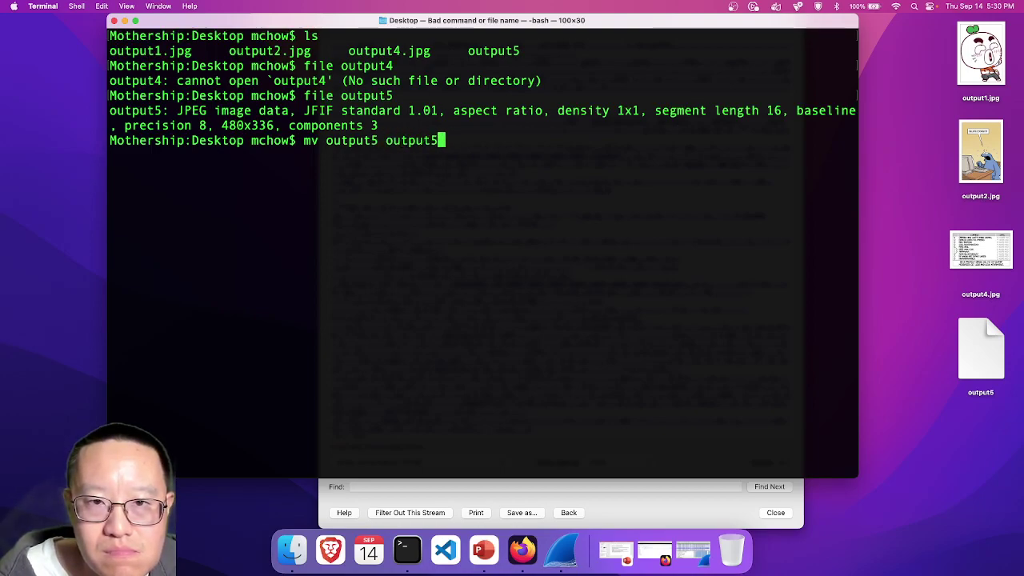
key(BackSpace)
key(BackSpace)
text(pg)
key(Return)
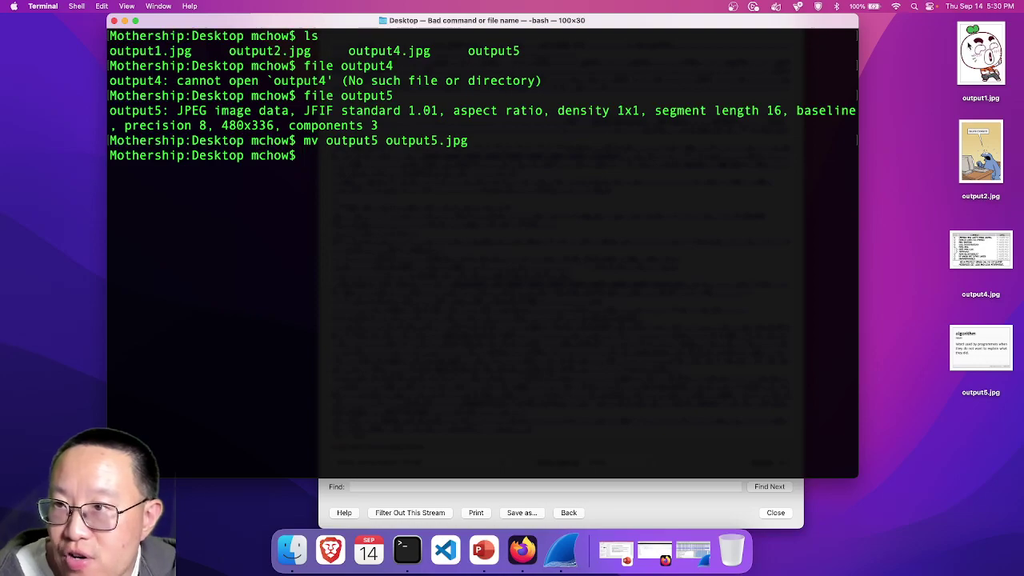
Step: Open output1.jpg and output2.jpg from the Desktop in Preview and move their windows apart so both images are visible
double_click(968, 48)
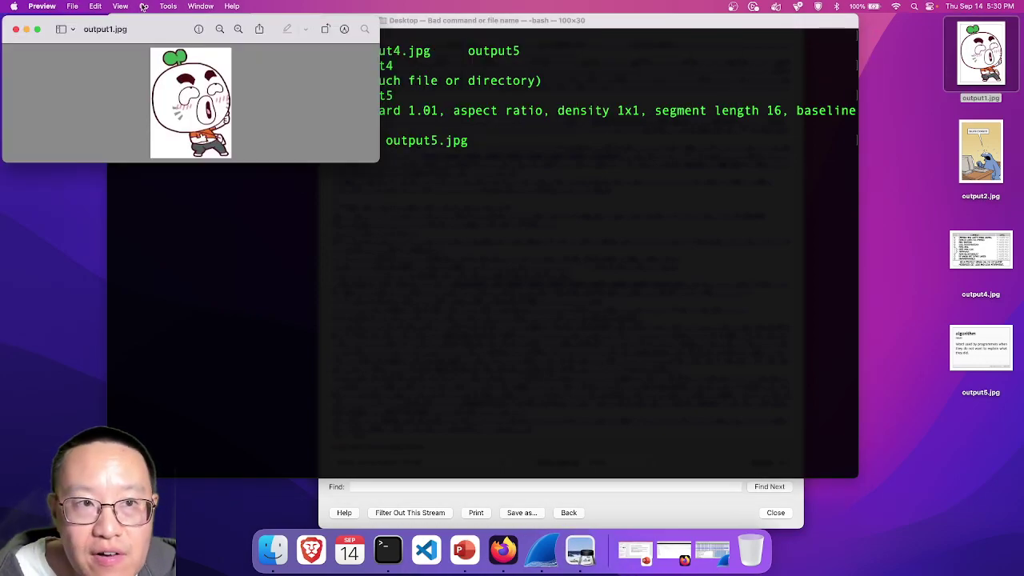
drag(174, 27, 548, 112)
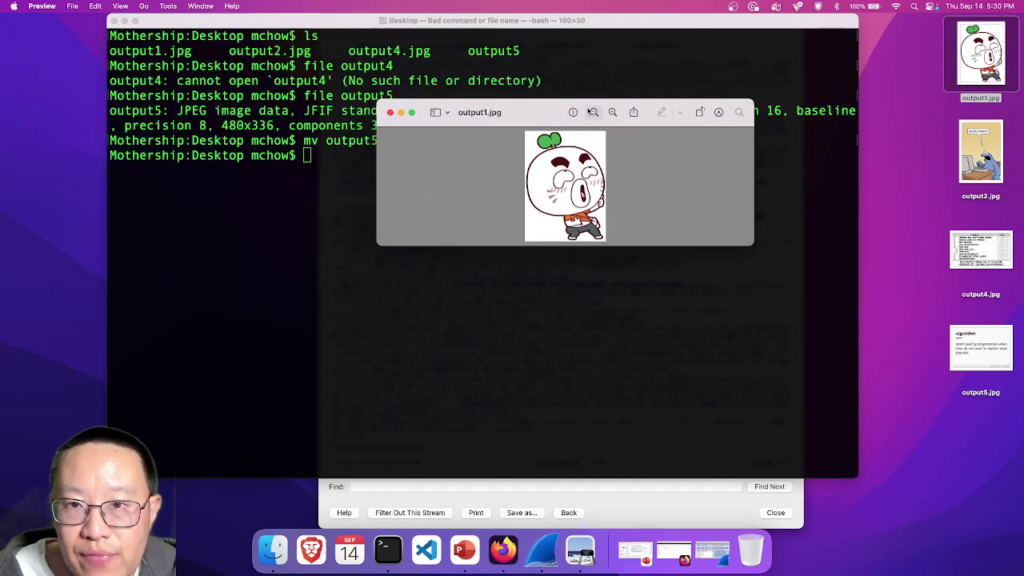
click(971, 152)
double_click(972, 152)
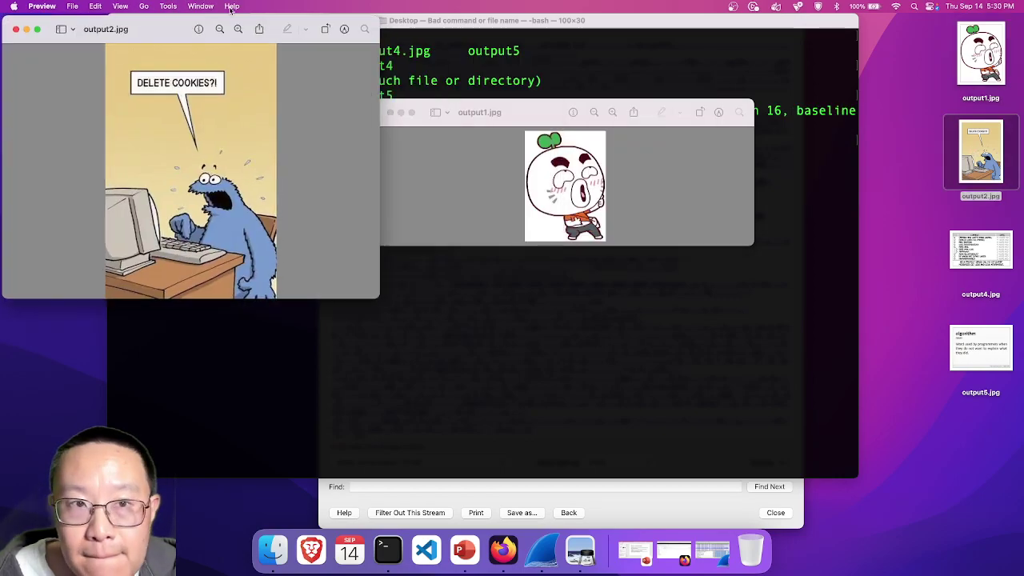
drag(175, 27, 265, 261)
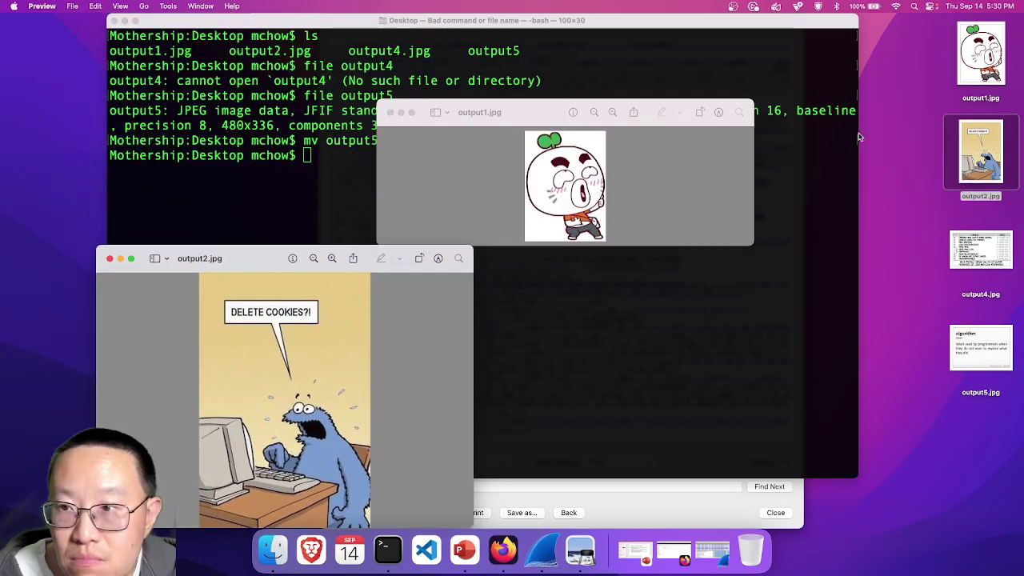
Step: Open output4.jpg and output5.jpg from the Desktop, arranging them alongside the other images
click(976, 247)
double_click(974, 245)
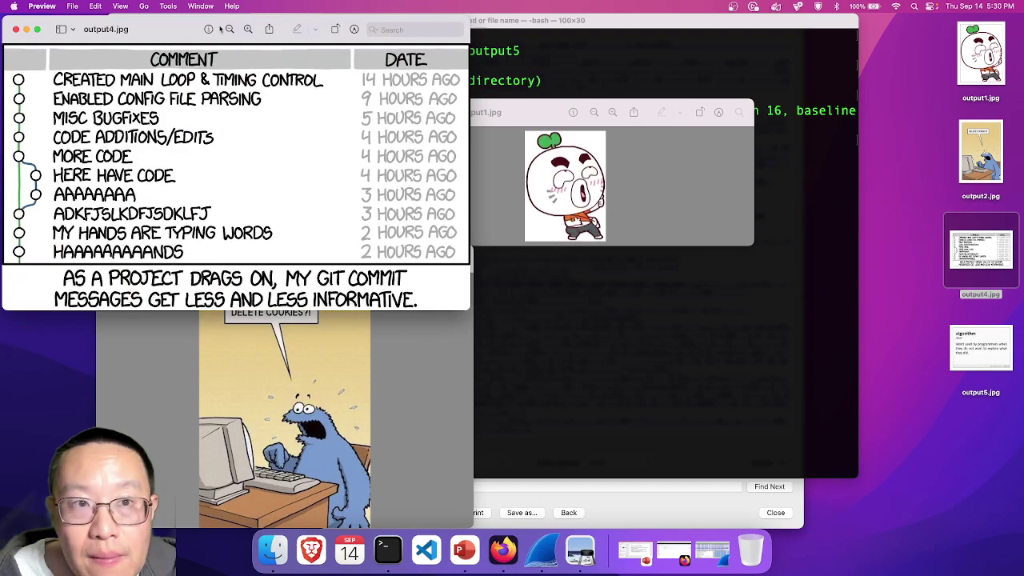
drag(176, 30, 642, 280)
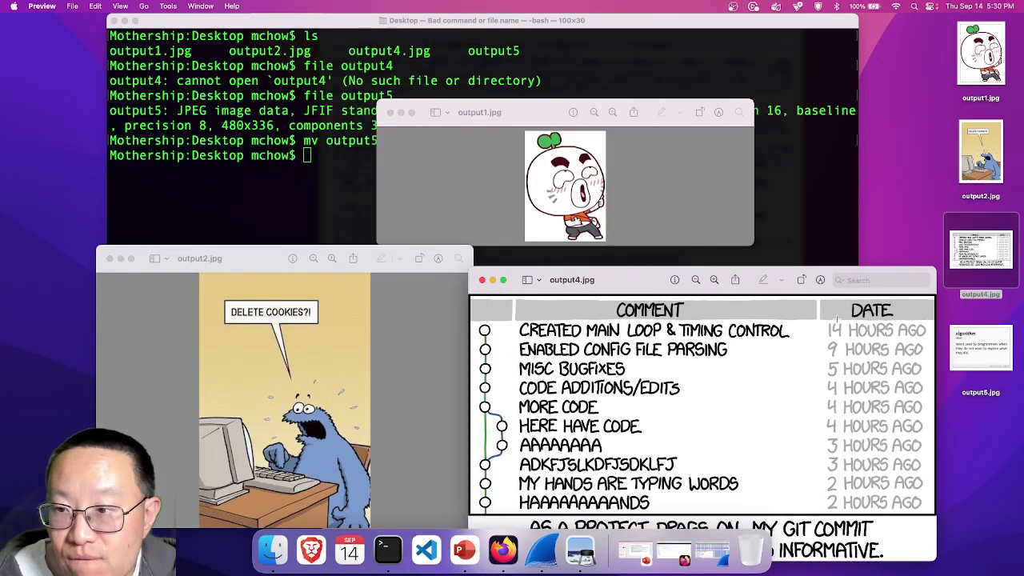
double_click(980, 348)
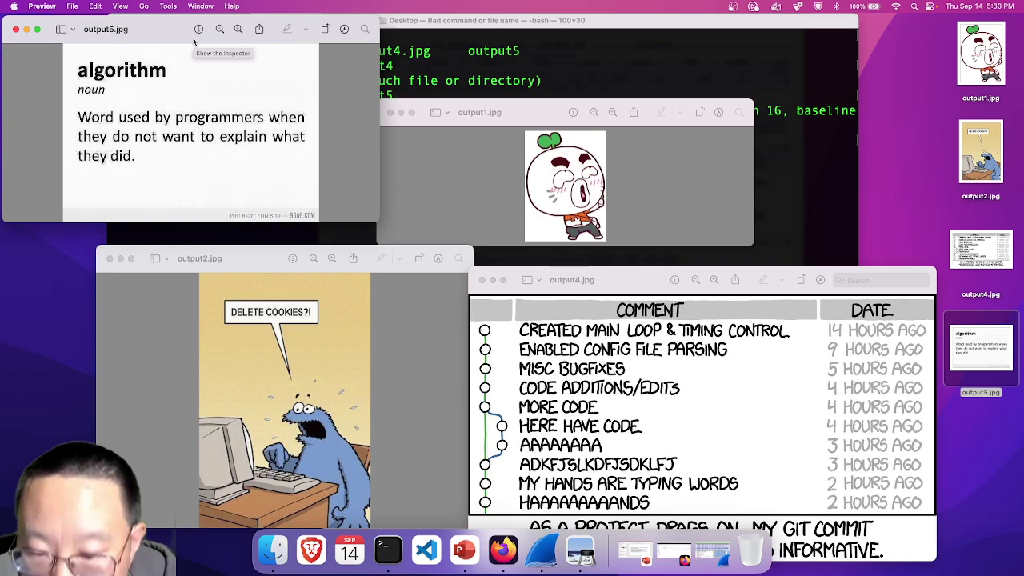
Step: Close all four Preview image windows
click(292, 336)
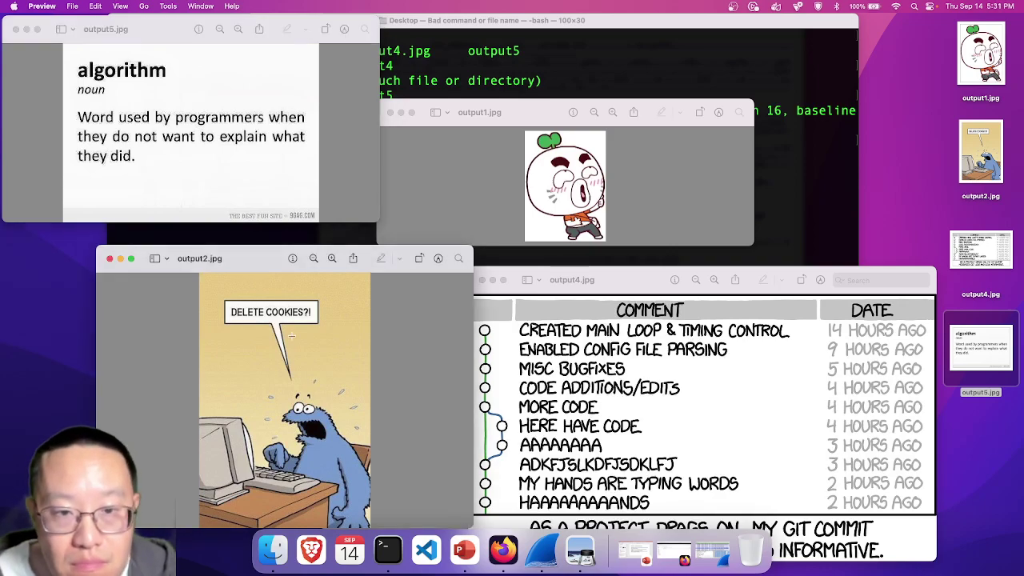
key(super+w)
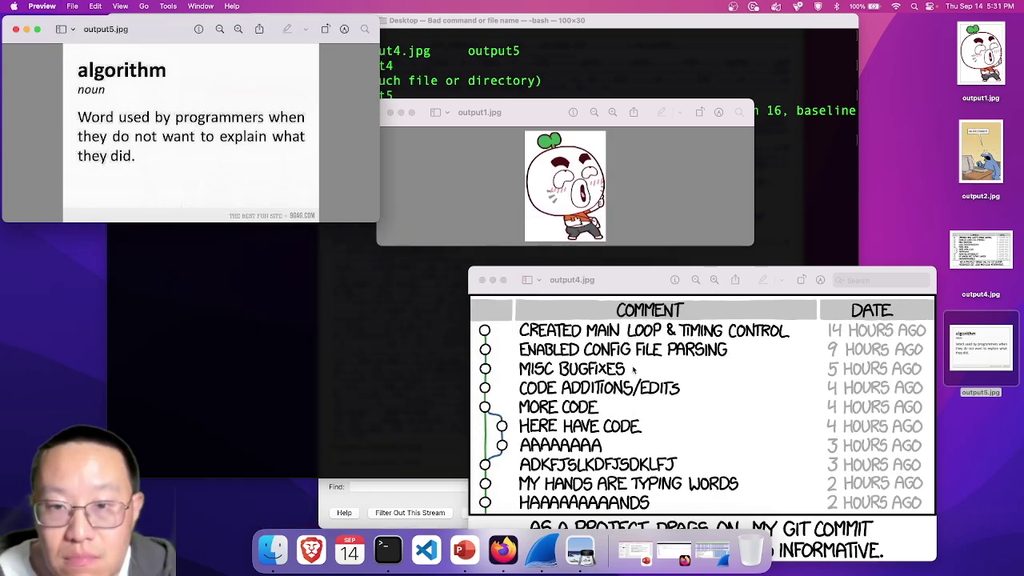
key(super+w)
click(634, 244)
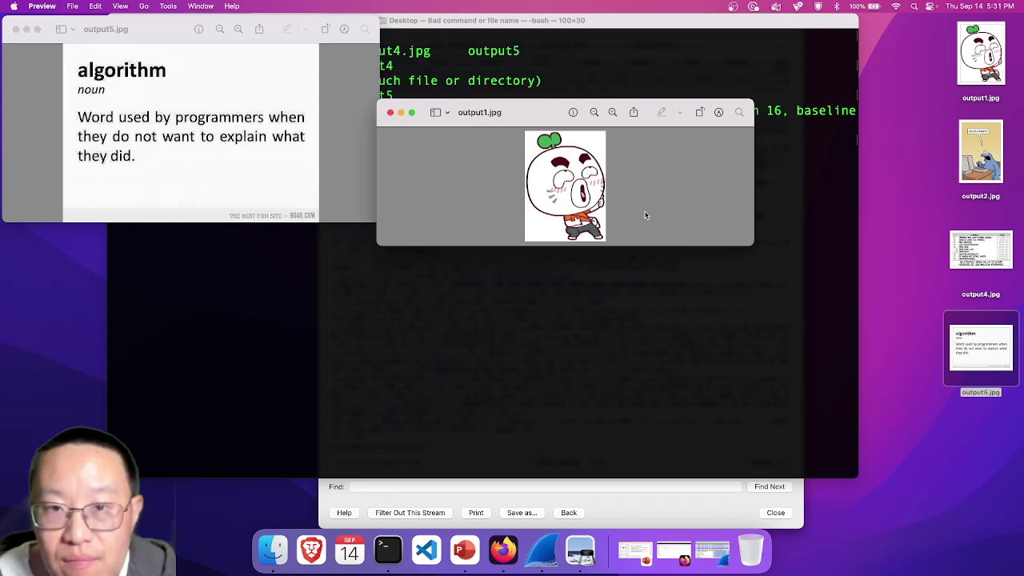
key(super+w)
key(super+w)
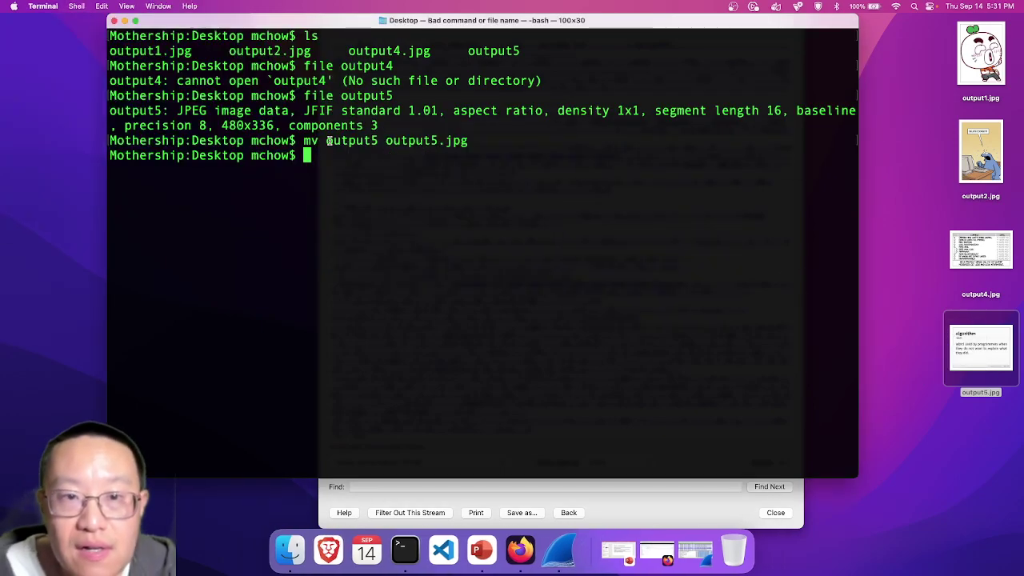
Step: List the Desktop files in the terminal and delete all of them with rm *
text(ls)
key(Return)
text(rm *)
key(Return)
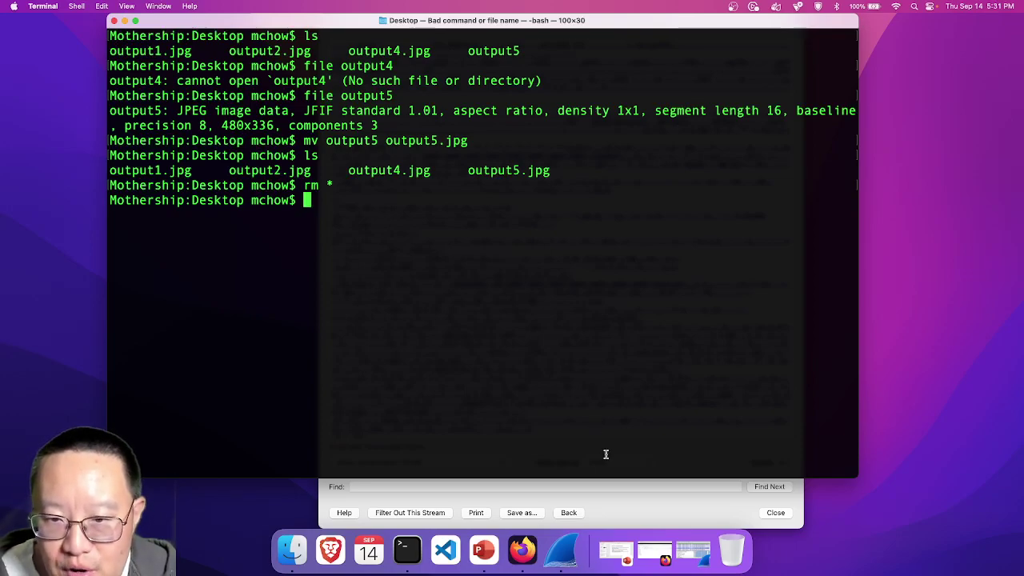
Step: Switch to Firefox, search for JFIF in a new tab, and view the FileInfo.com page before returning to the results
click(693, 487)
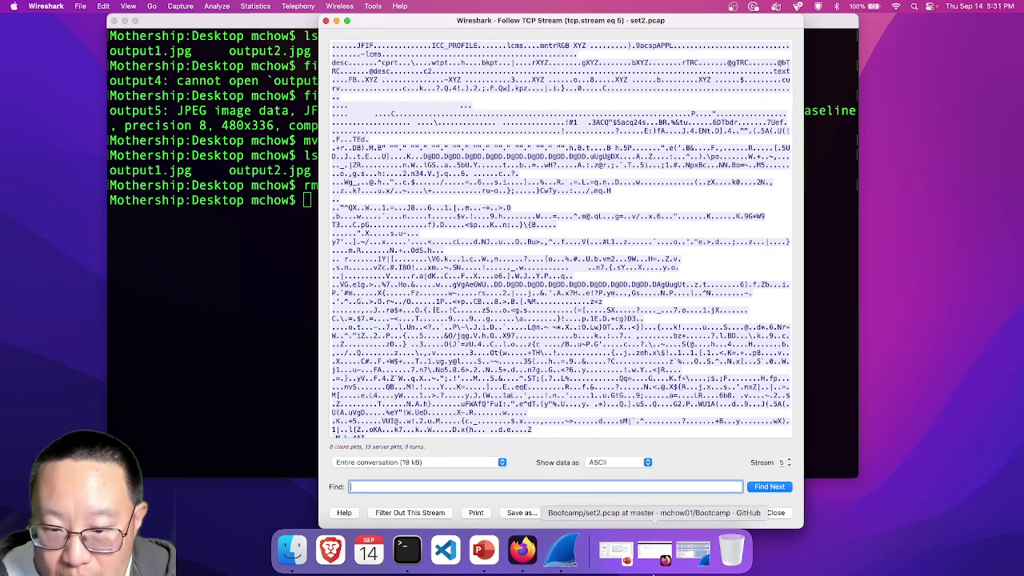
click(652, 560)
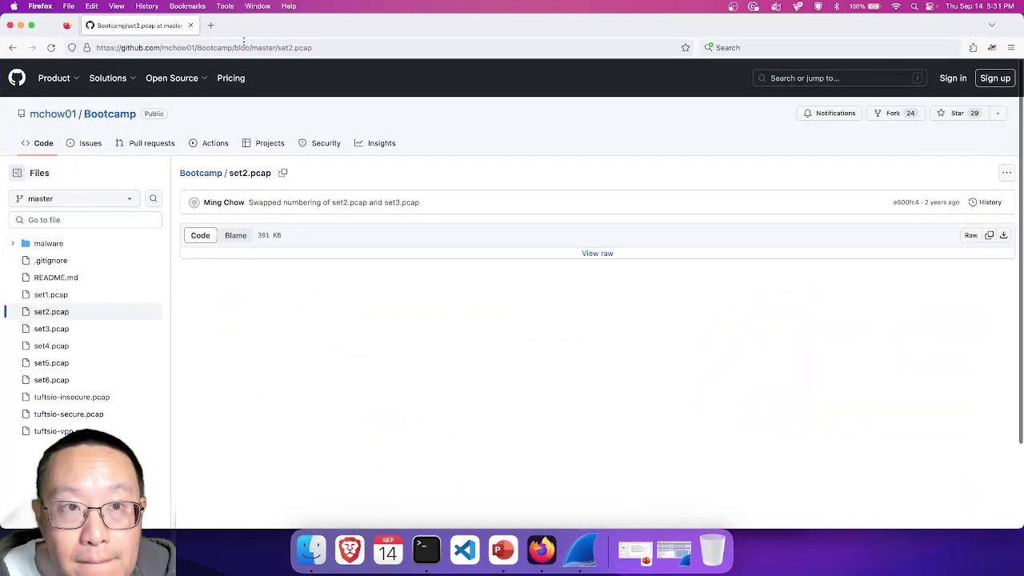
click(212, 26)
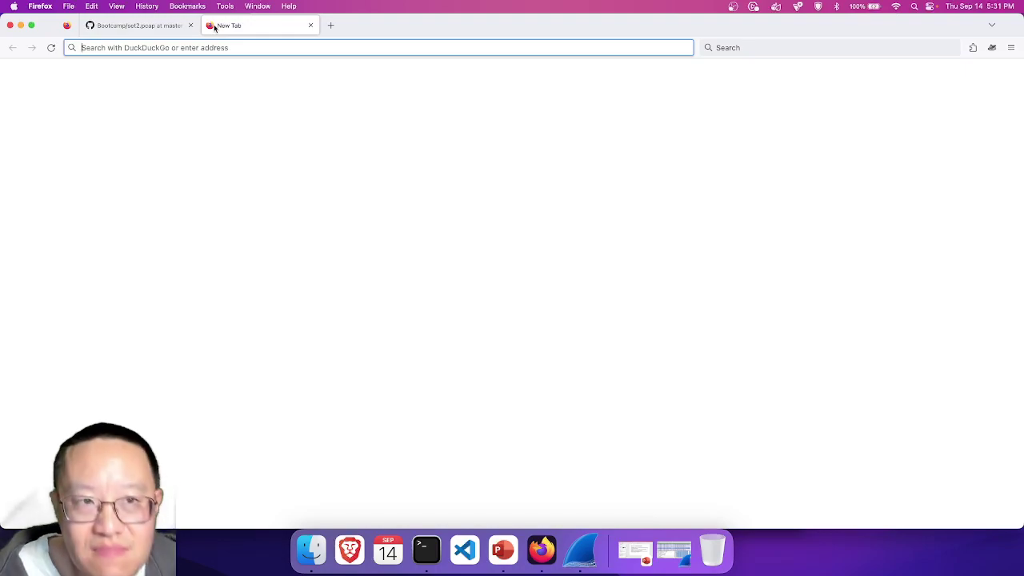
text(JFIF)
key(Return)
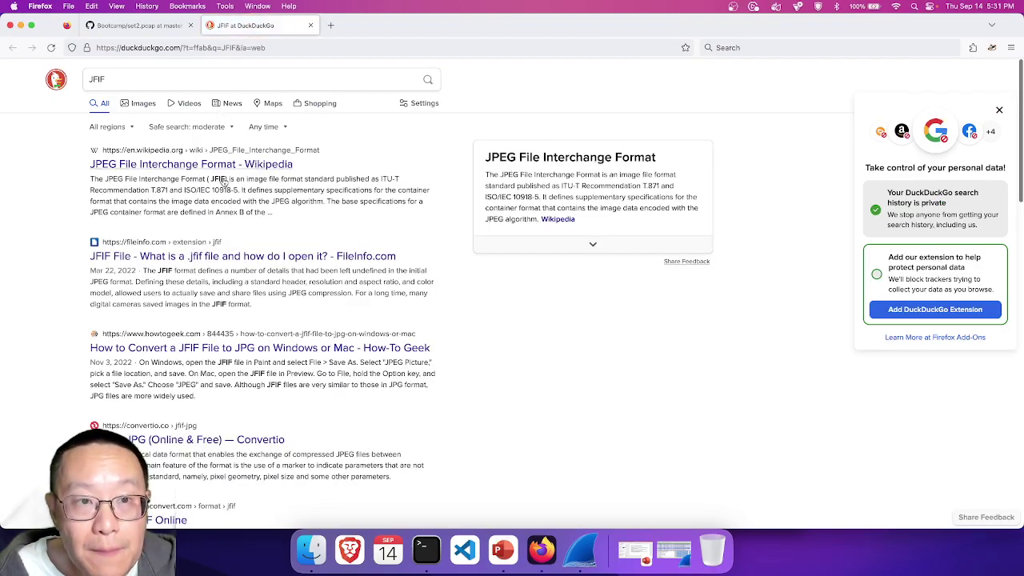
click(219, 267)
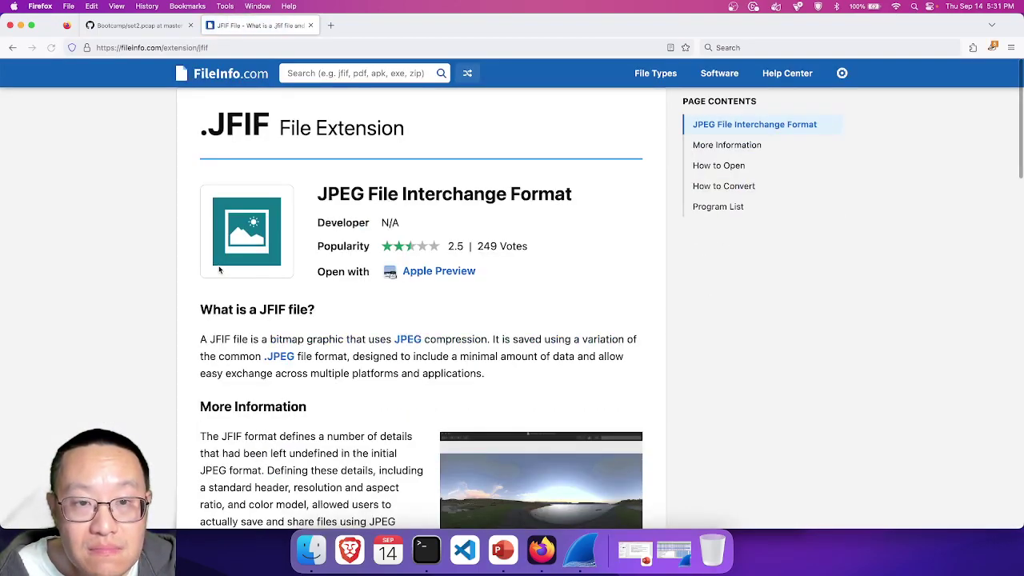
click(9, 48)
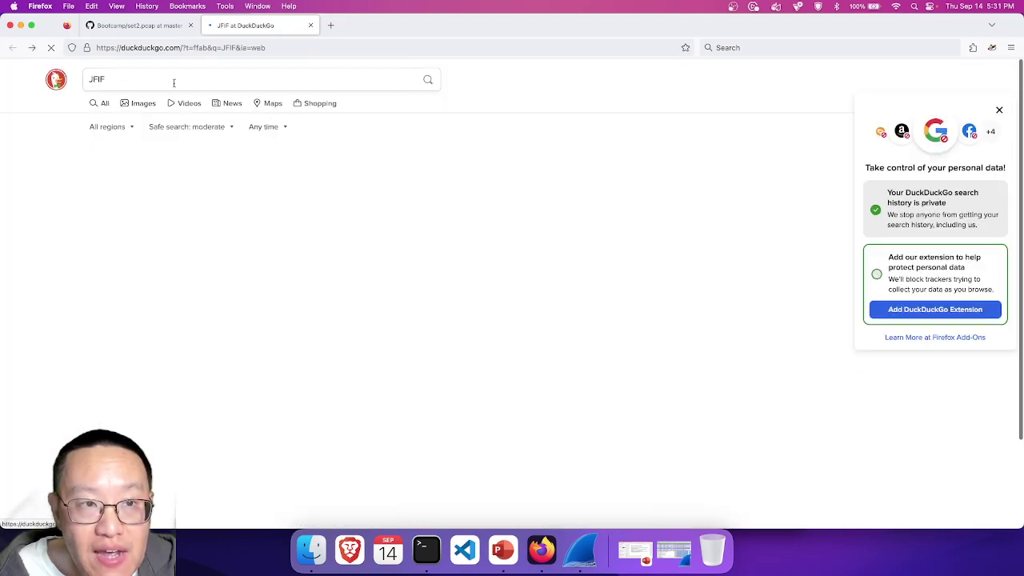
Step: Search for "JFIF header", open the Wikipedia article on JPEG File Interchange Format and find FIF in the page
click(175, 80)
text(header)
key(Return)
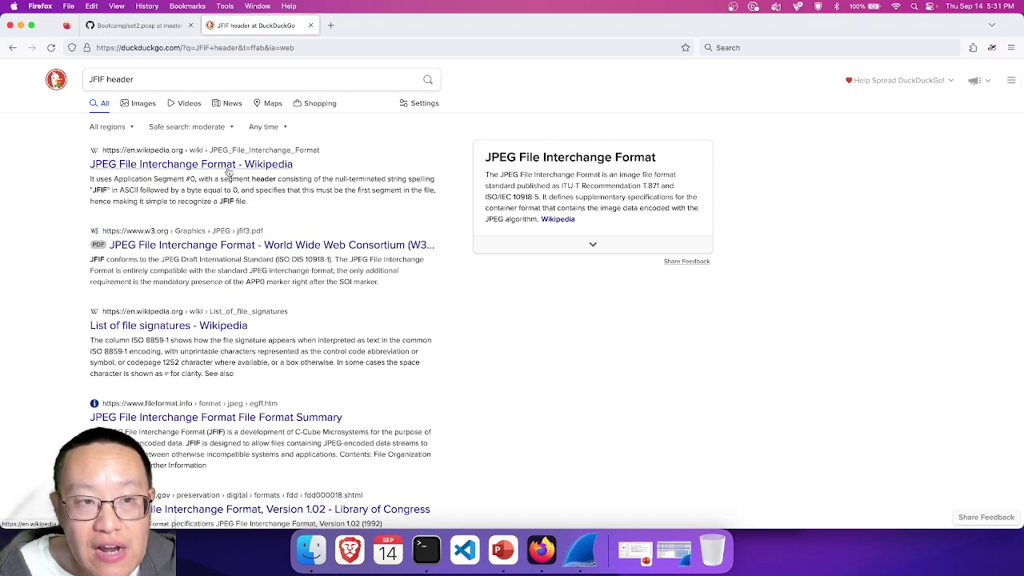
click(228, 172)
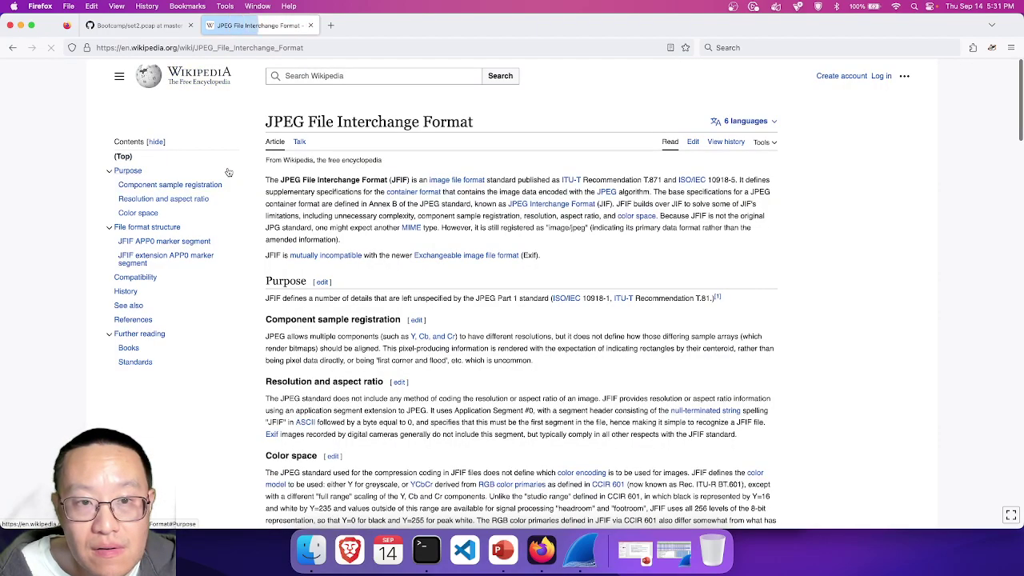
key(super+f)
text(FIF)
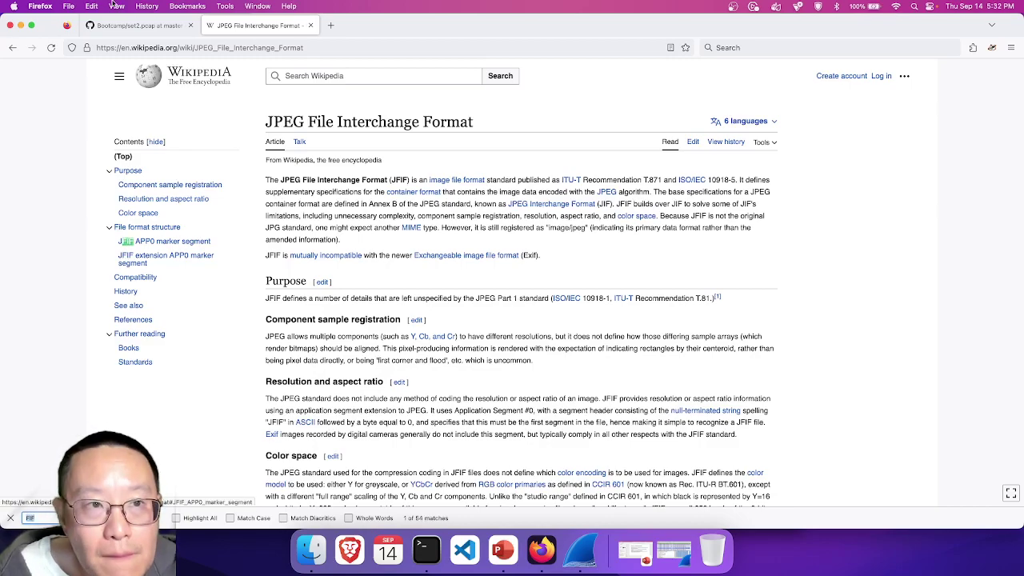
Step: Go back to the search, look up "JFIF header" again and examine the results for a description of the file header
click(13, 47)
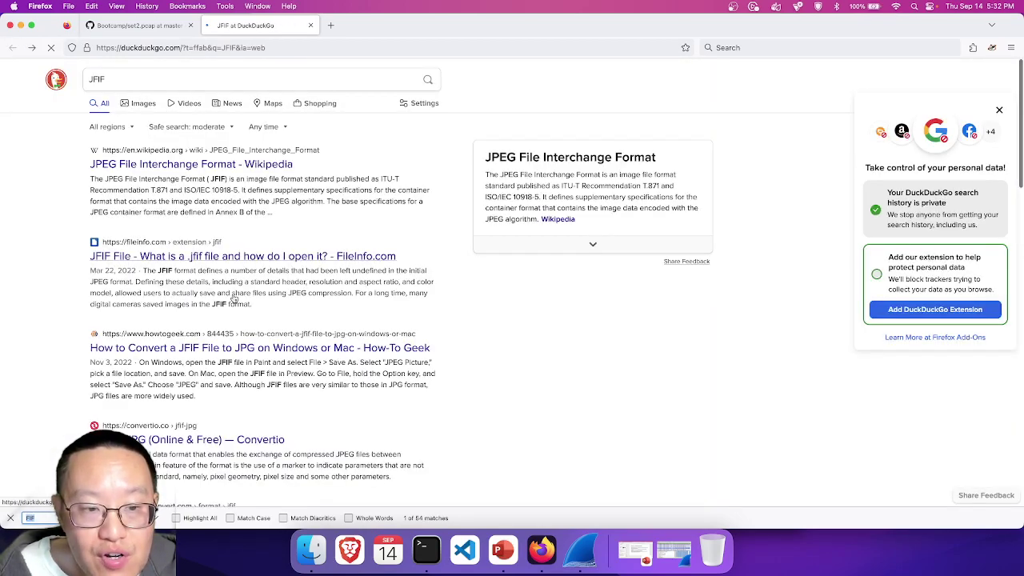
scroll(233, 298, down, 5)
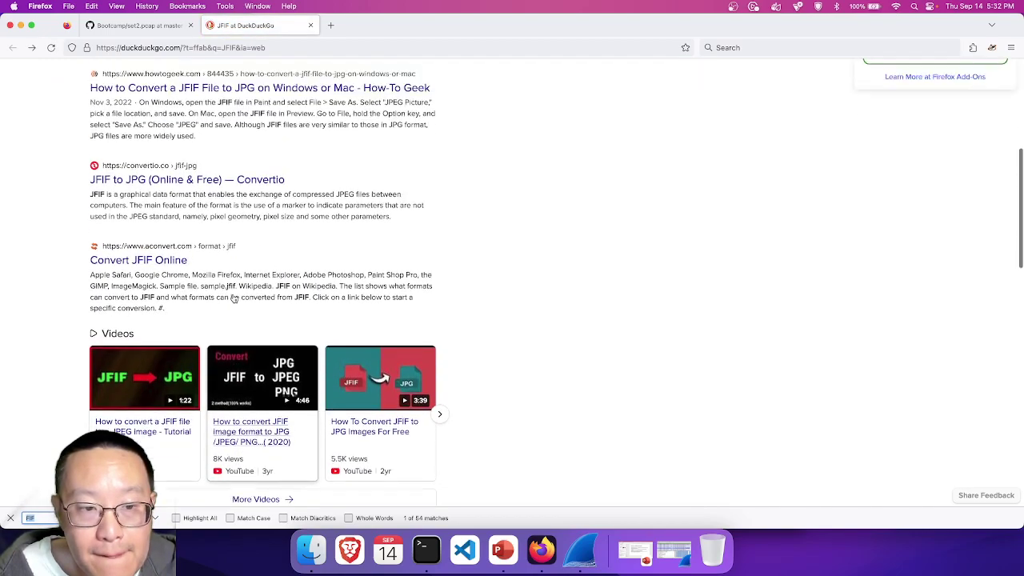
scroll(234, 298, up, 5)
click(152, 79)
text(header)
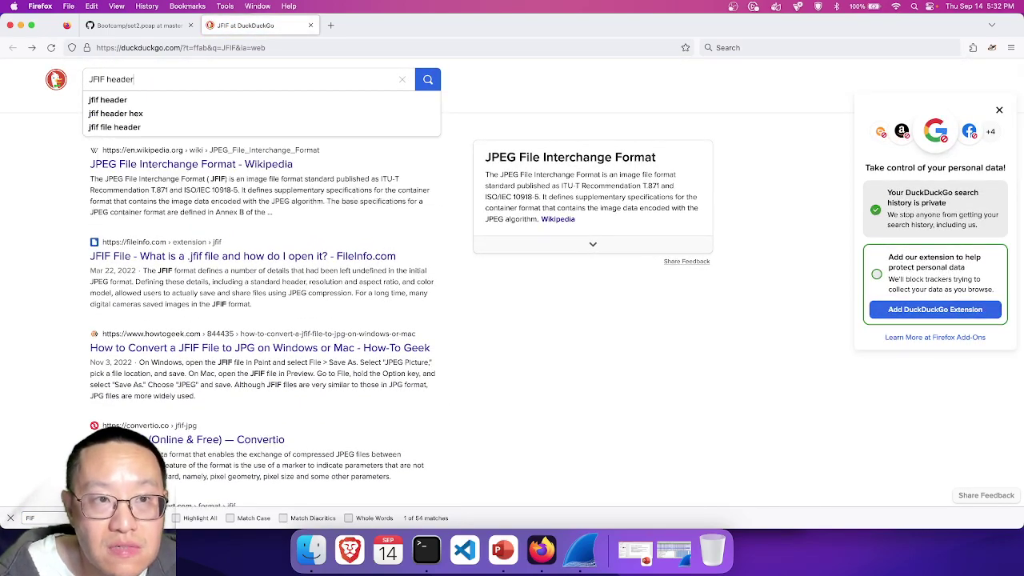
key(Return)
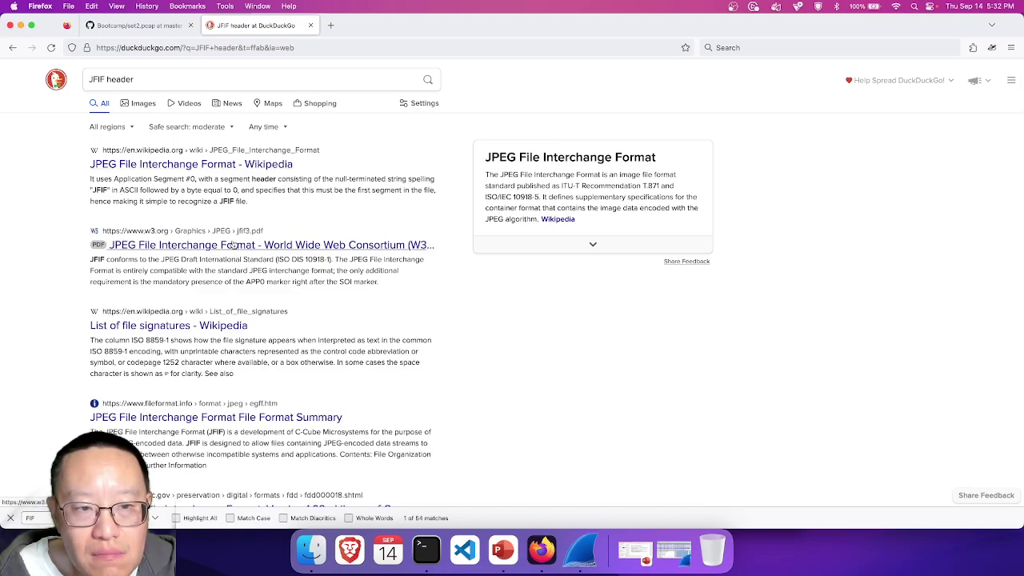
scroll(232, 245, down, 3)
scroll(511, 344, down, 2)
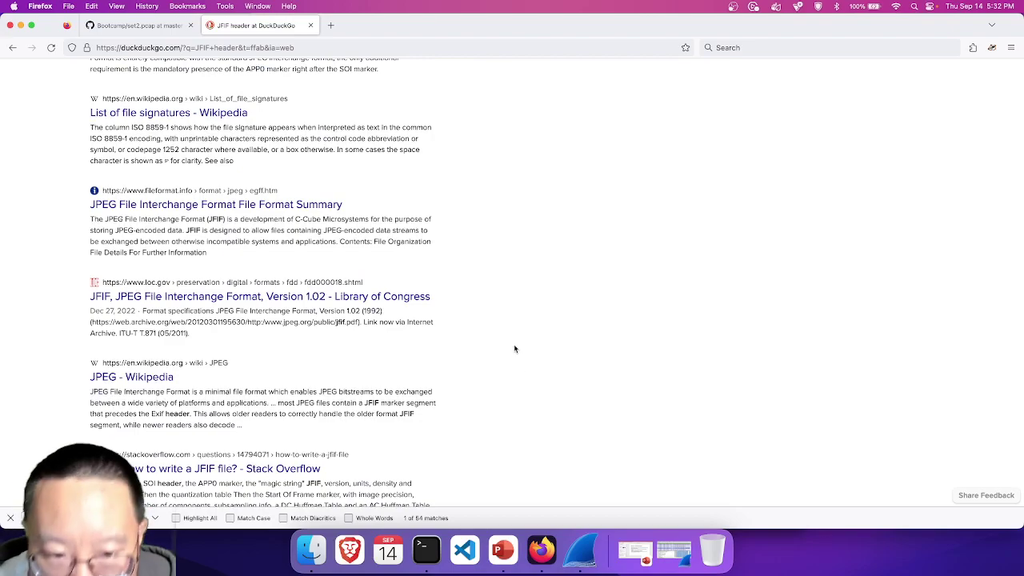
scroll(436, 384, down, 2)
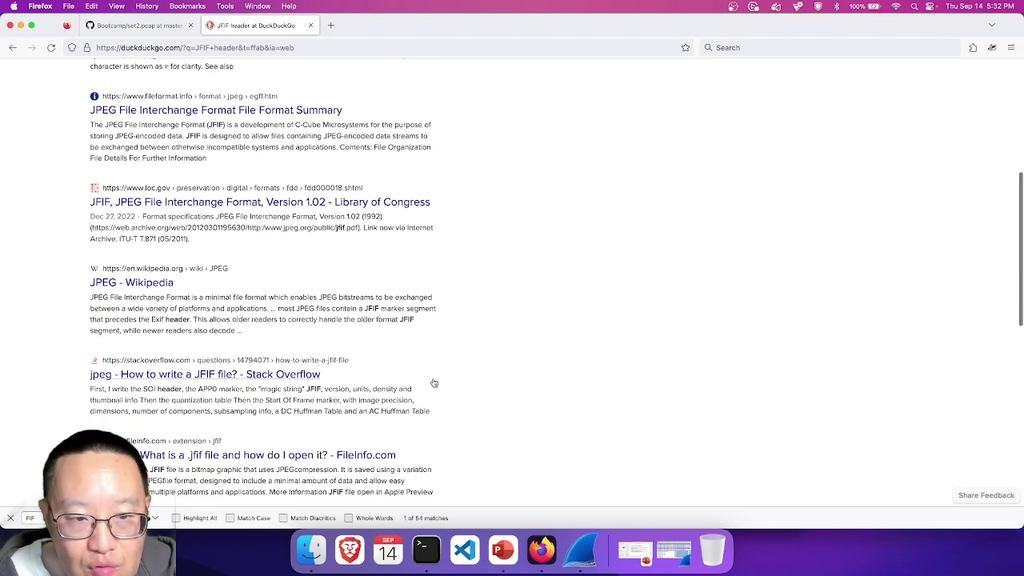
Step: Read through the Stack Overflow question "How to write a JFIF file?" for header details, and return to the search results
click(301, 374)
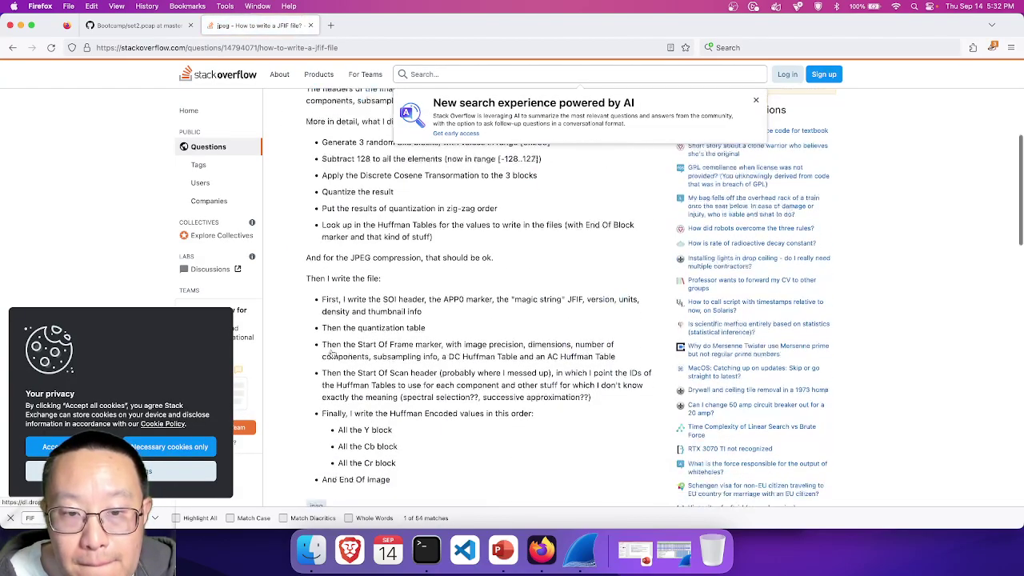
scroll(330, 352, down, 5)
scroll(336, 350, up, 7)
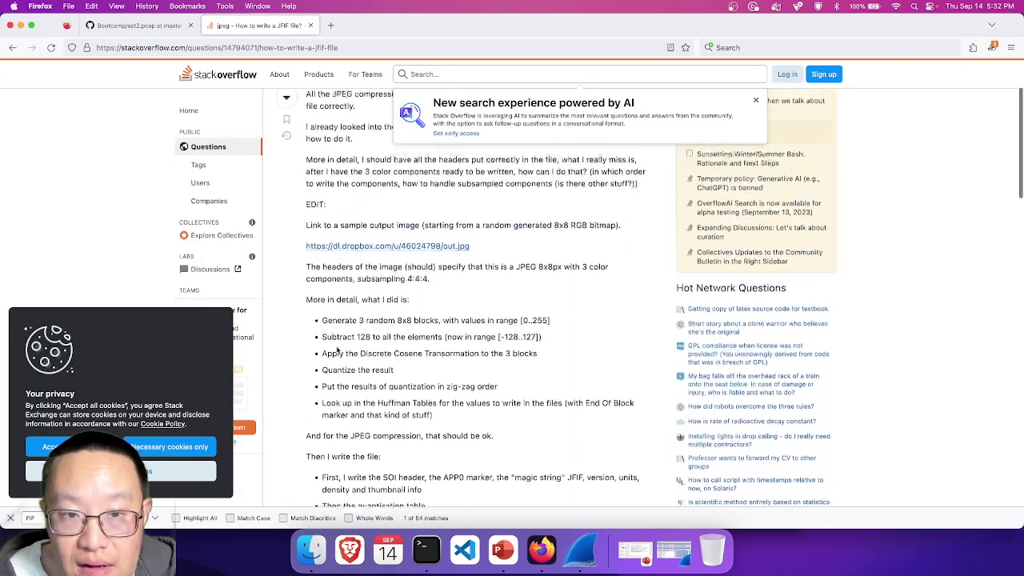
scroll(337, 349, up, 3)
scroll(336, 349, down, 15)
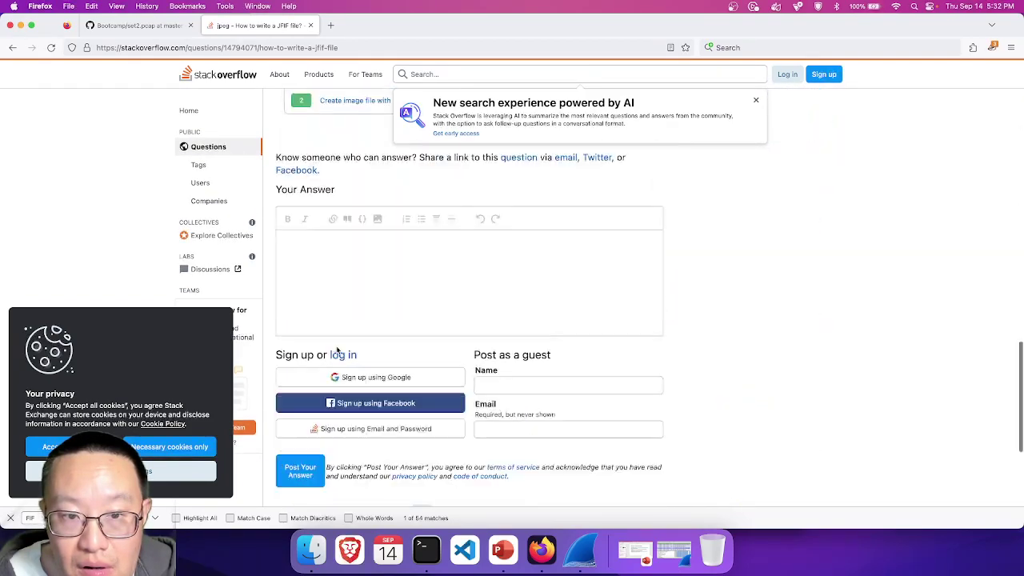
scroll(336, 350, down, 3)
click(13, 47)
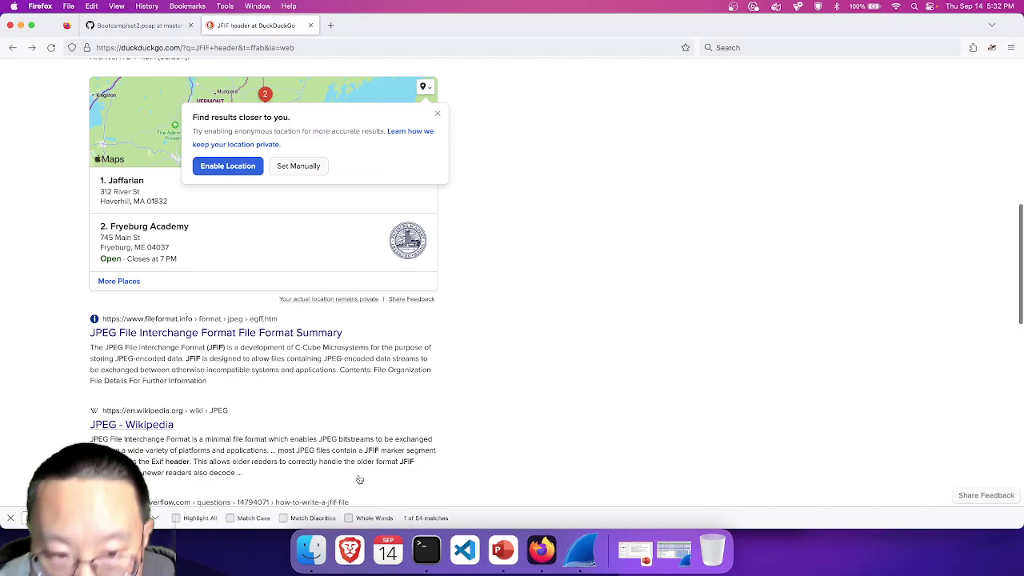
Step: Look through the further search results on the JFIF header and close the find-in-page bar
scroll(359, 479, down, 4)
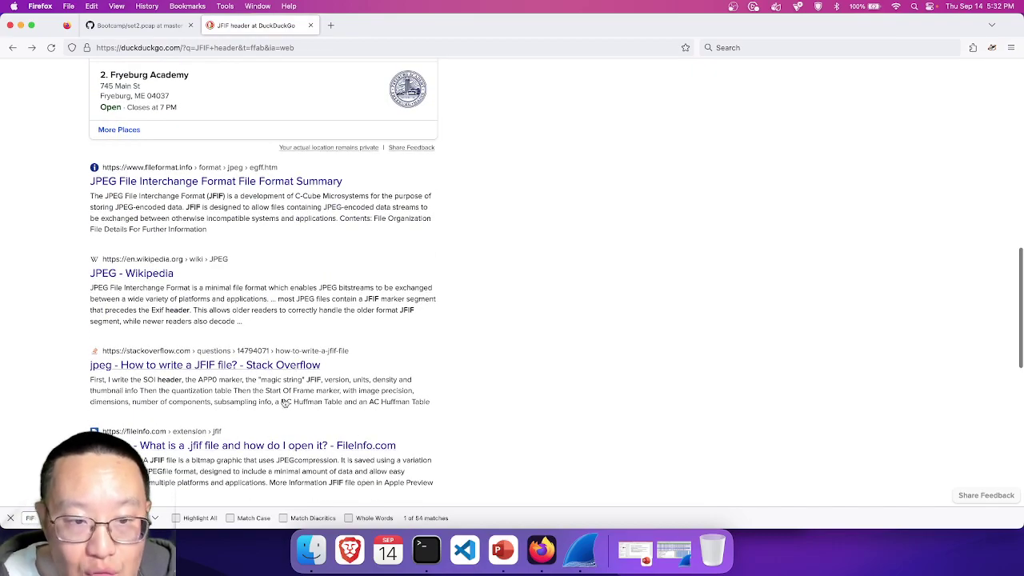
scroll(284, 402, down, 2)
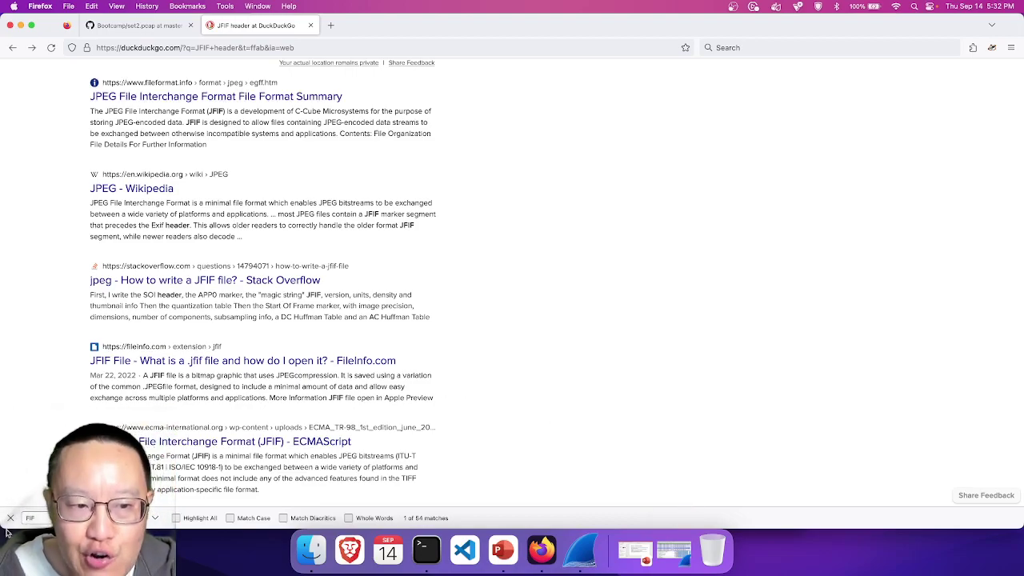
click(10, 518)
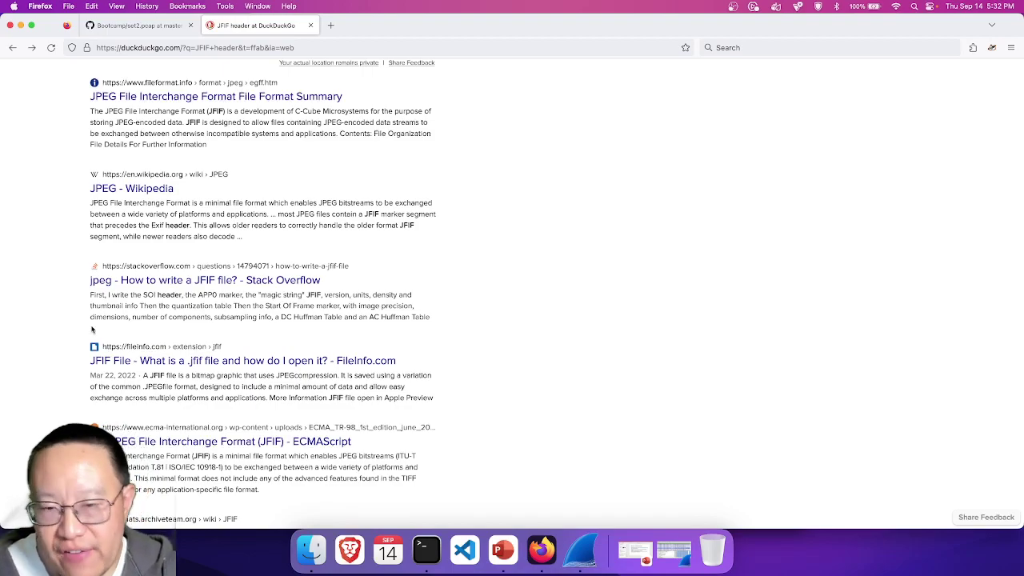
Step: Switch to the Packet Analysis Using Wireshark presentation in PowerPoint and play the slide show from the Exercise 2: Extracting Pictures slide
click(634, 550)
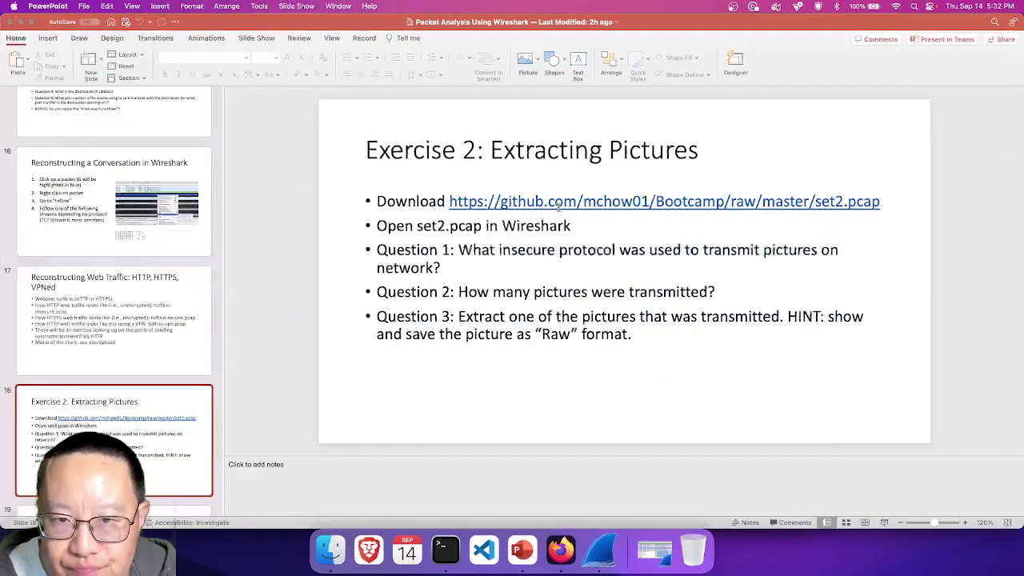
click(295, 6)
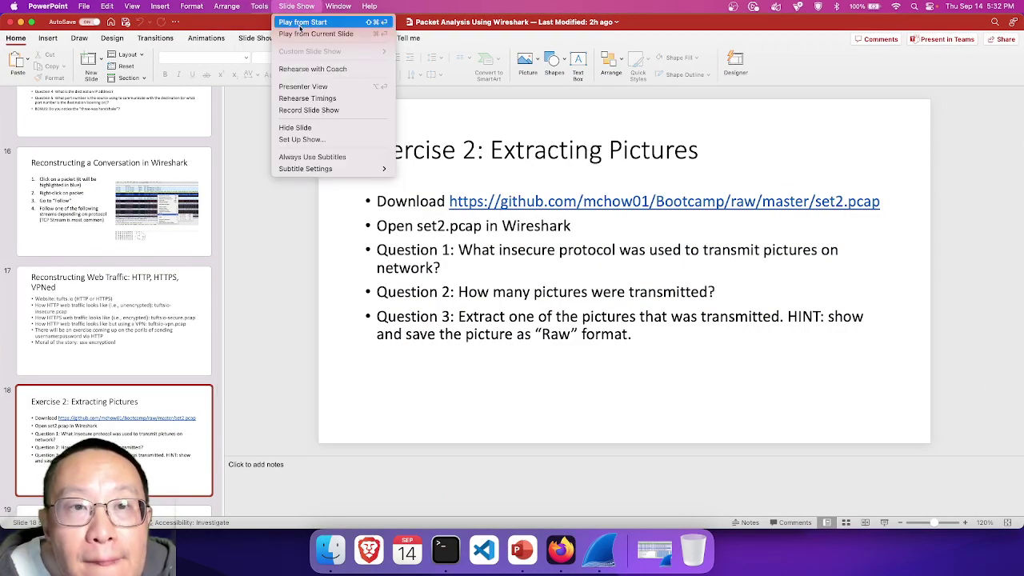
click(299, 33)
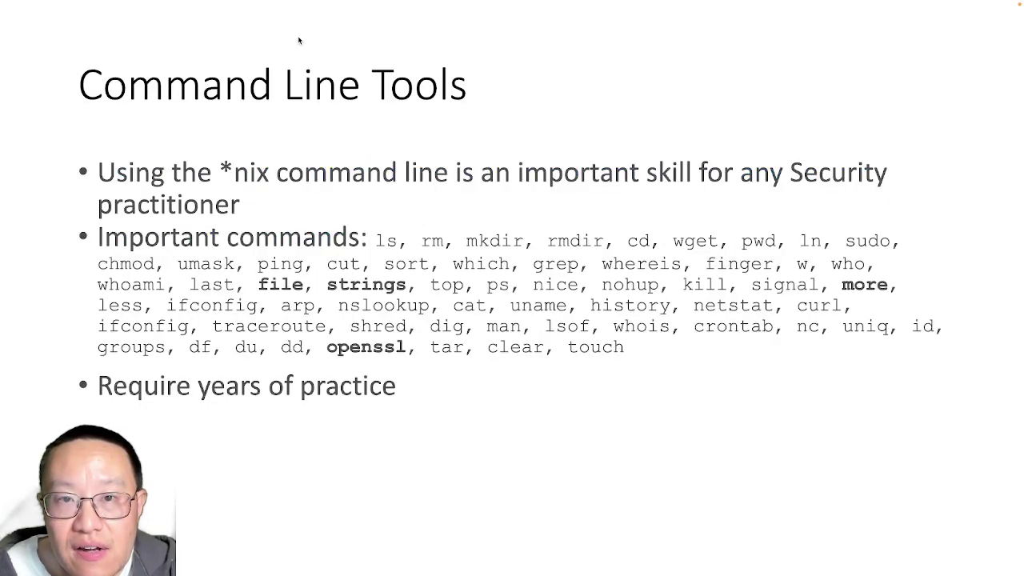